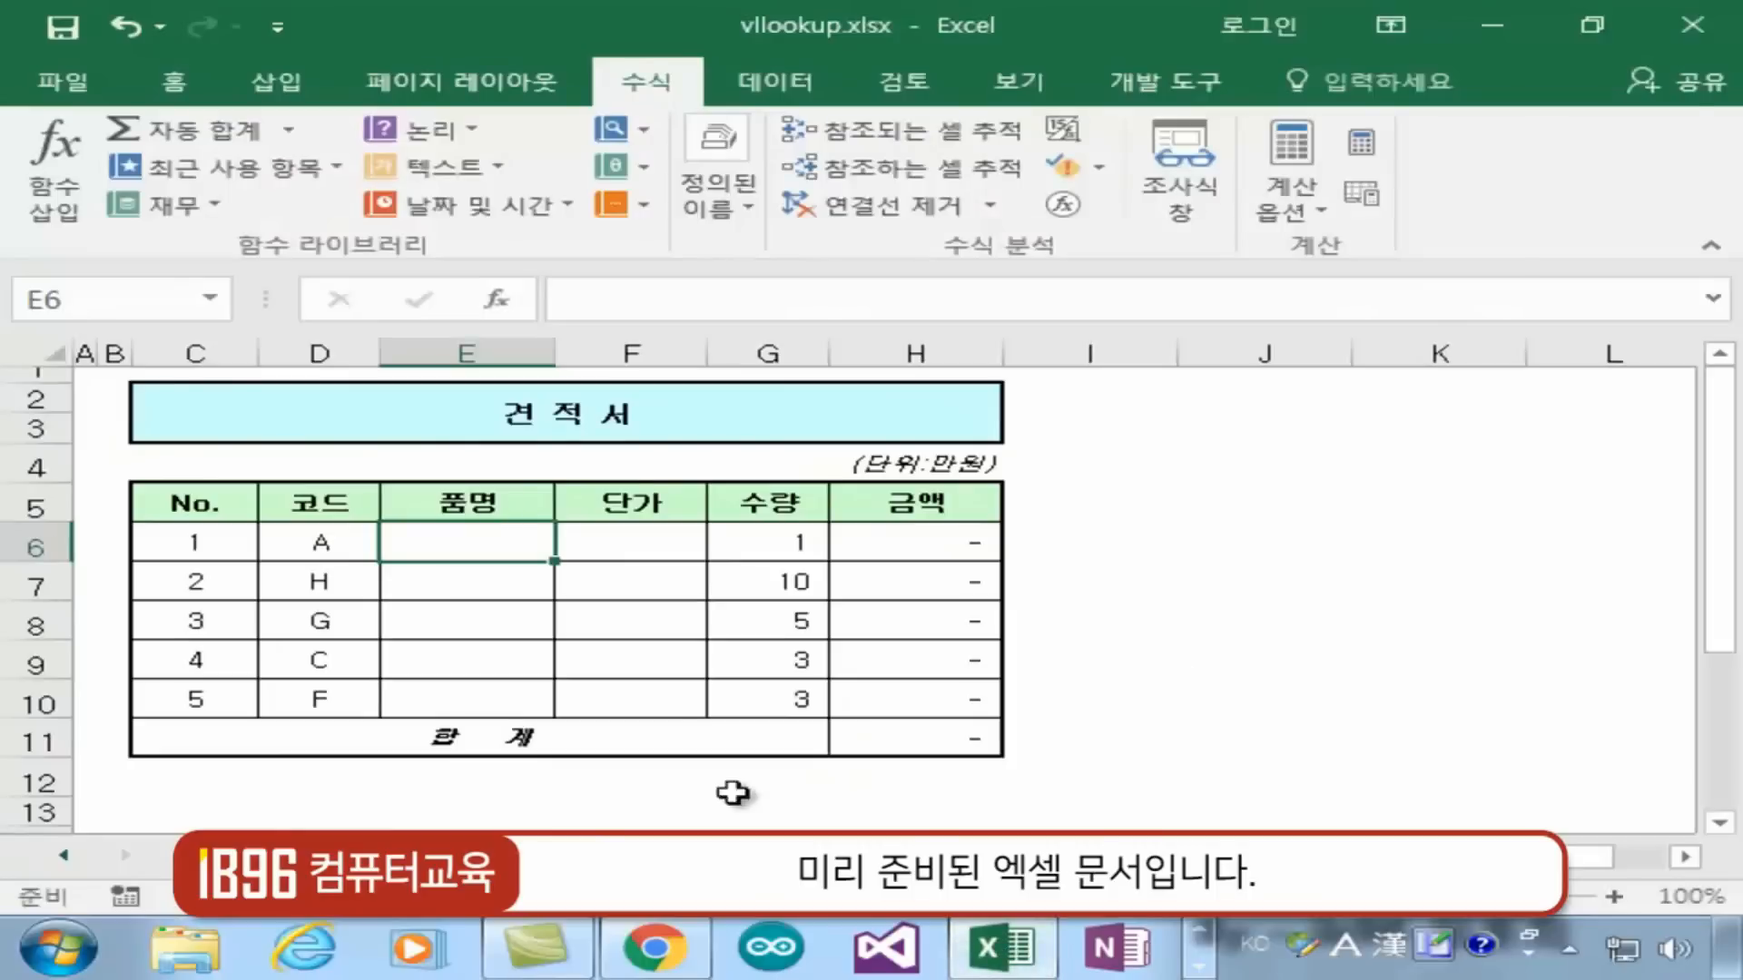
Examine the item codes in the estimate table and the empty product name and unit price cells in its first row
{"action": "left_click", "coordinate": [1279, 646]}
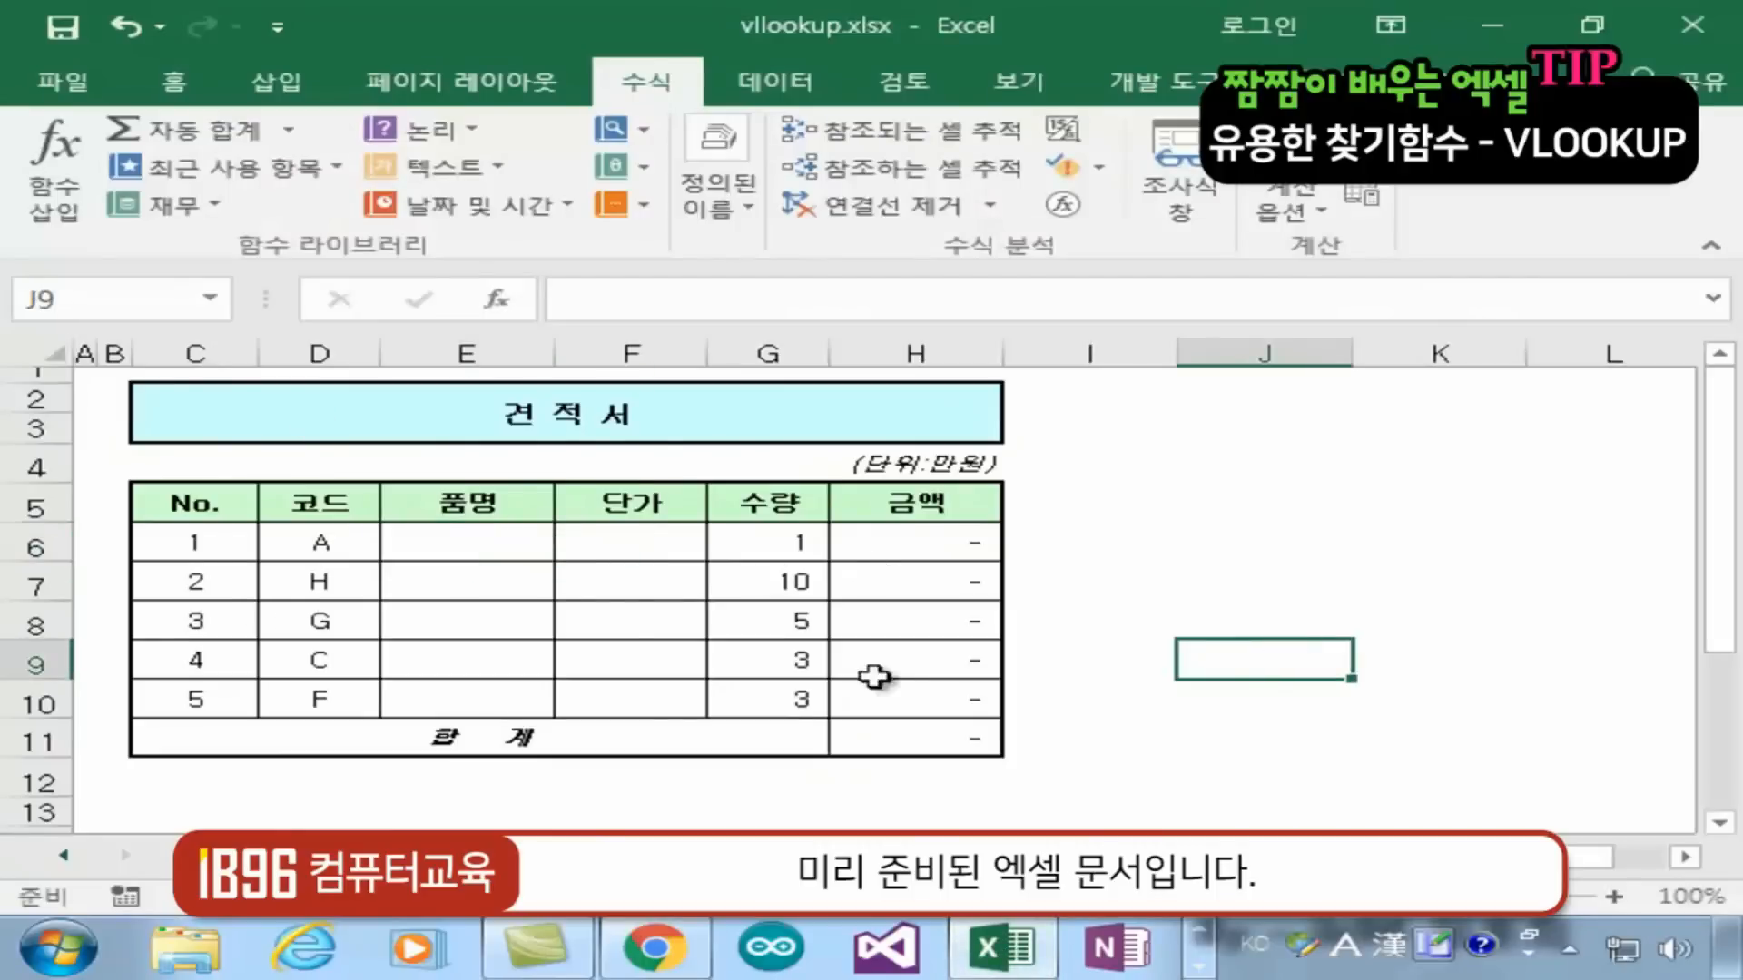
{"action": "left_click", "coordinate": [308, 555]}
{"action": "left_click", "coordinate": [311, 599]}
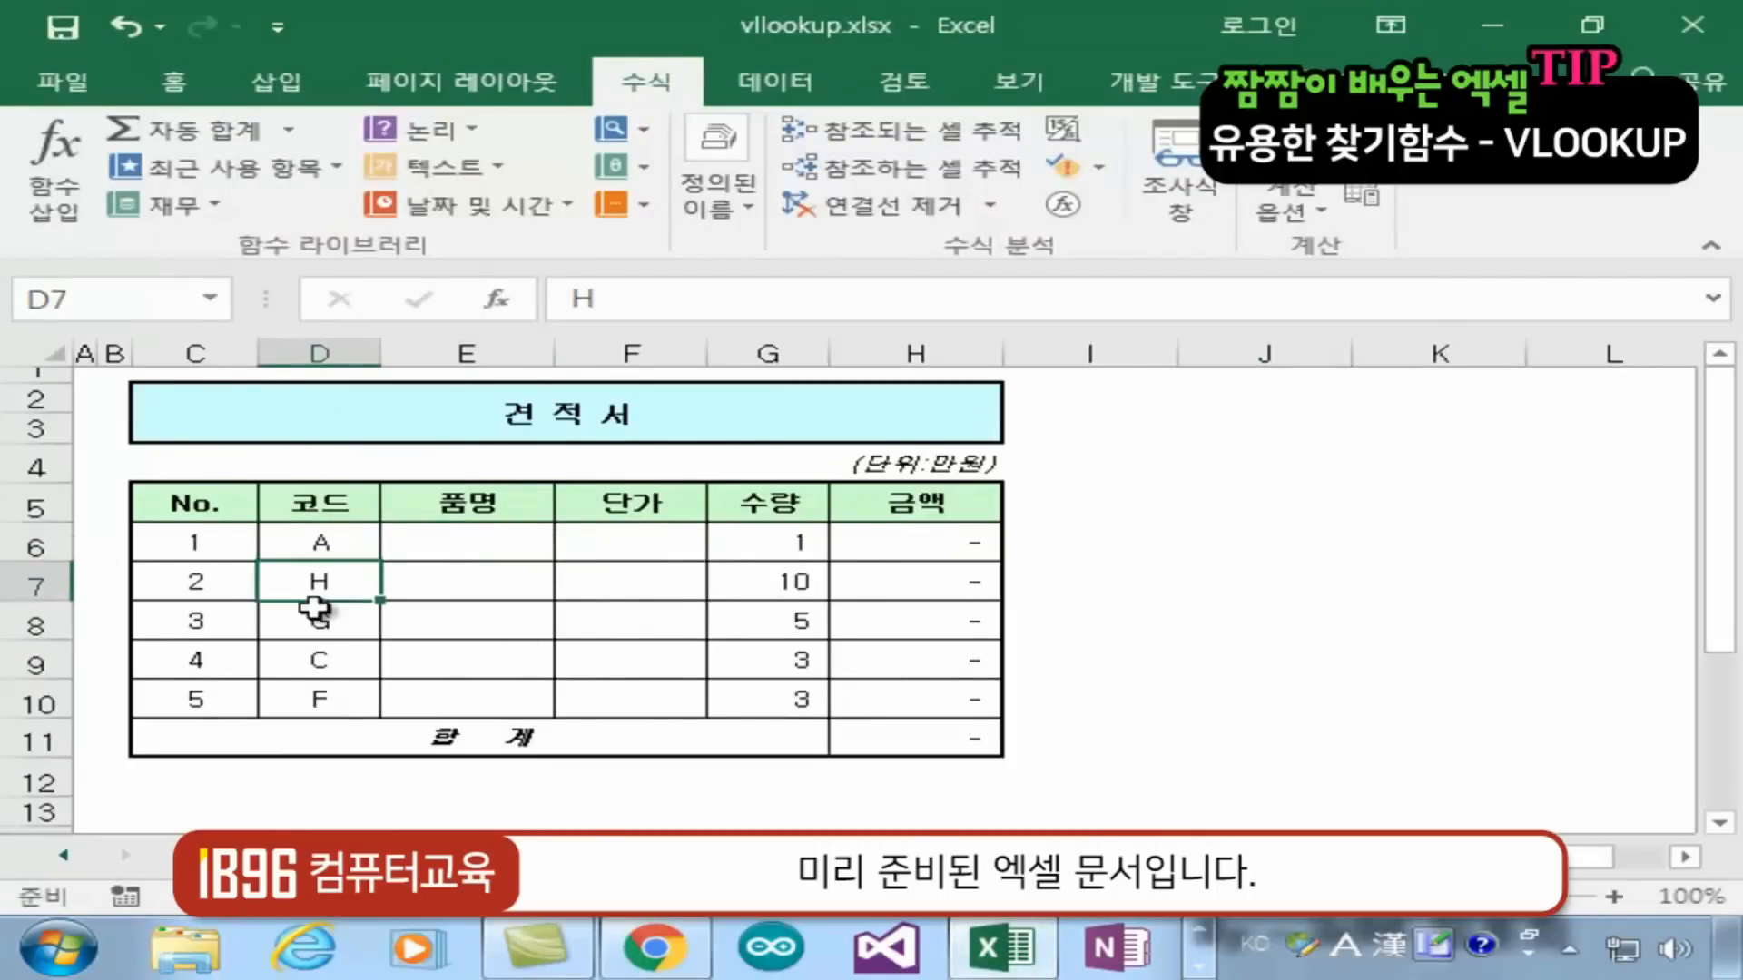
{"action": "left_click", "coordinate": [321, 618]}
{"action": "left_click", "coordinate": [336, 666]}
{"action": "left_click", "coordinate": [311, 693]}
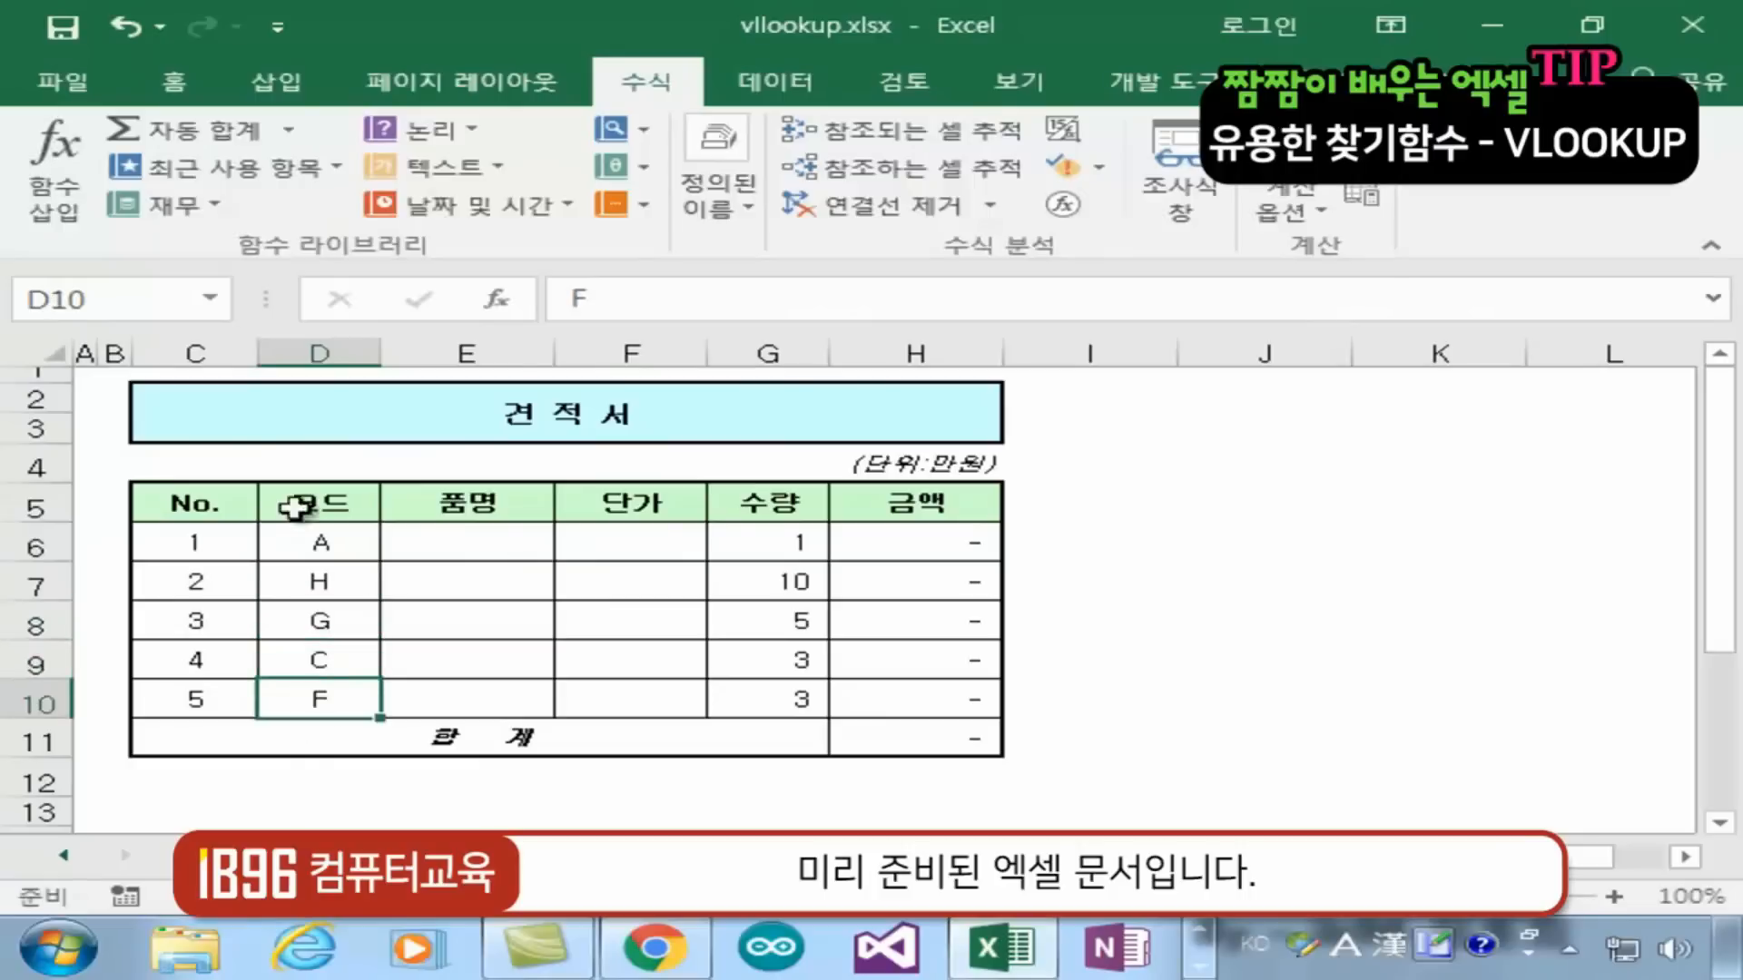
{"action": "left_click", "coordinate": [327, 548]}
{"action": "left_click", "coordinate": [531, 549]}
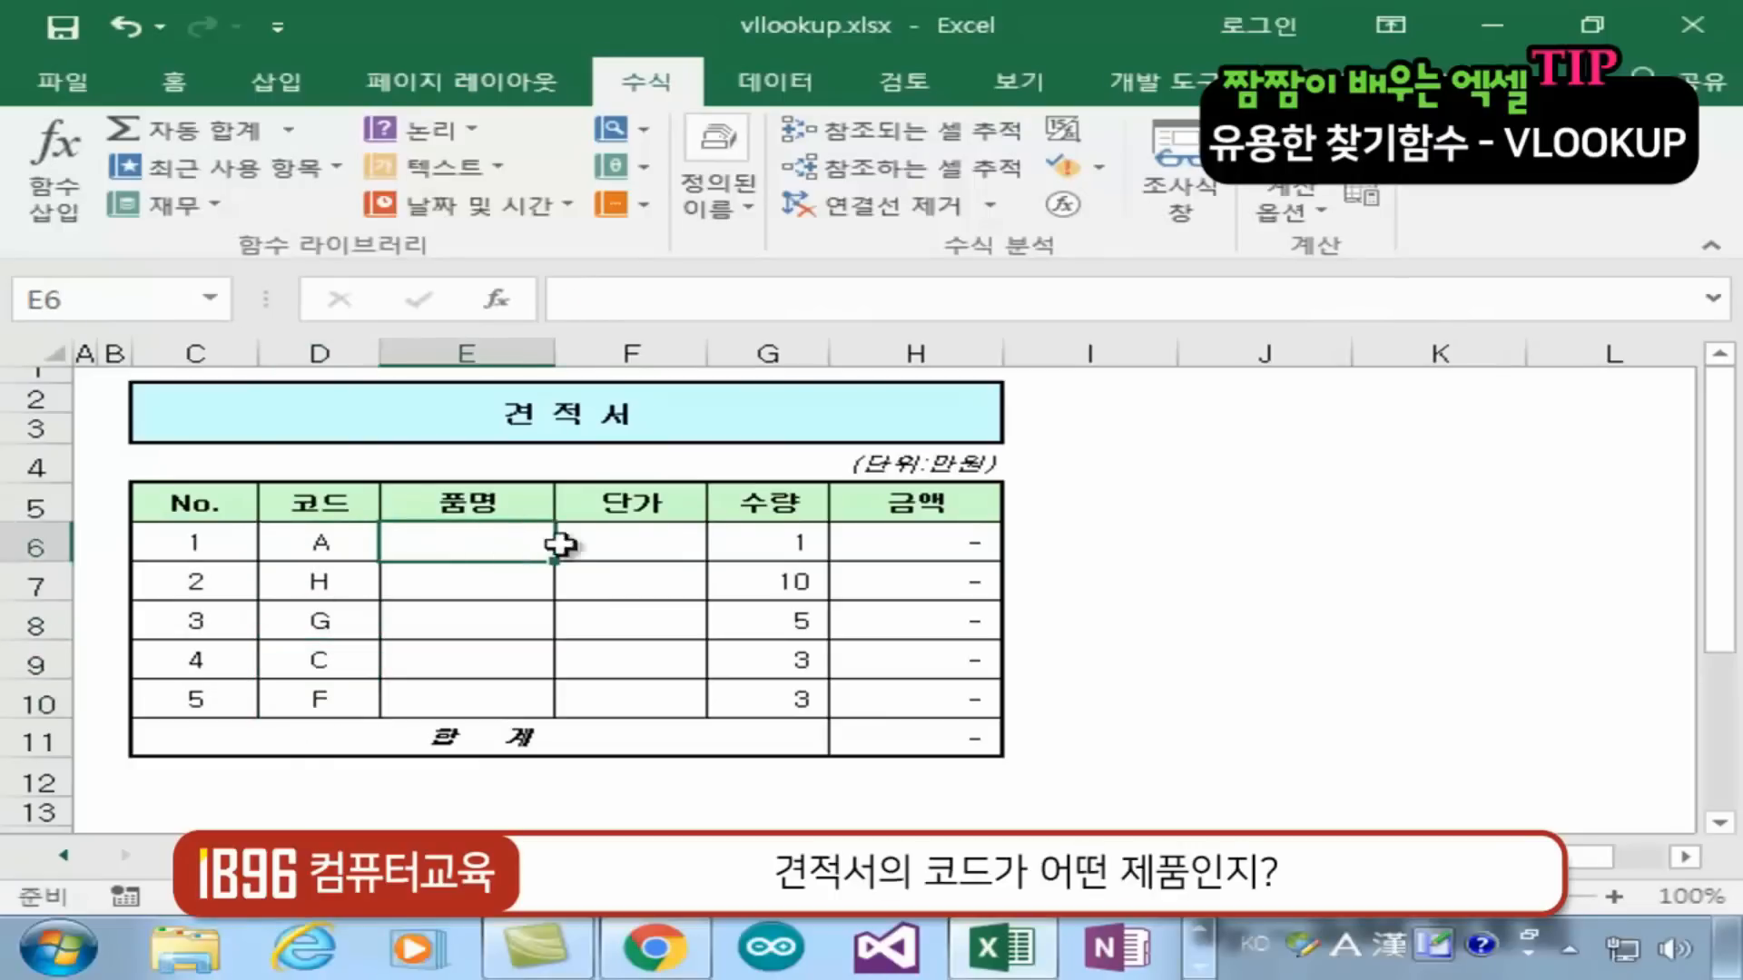
{"action": "left_click", "coordinate": [640, 541]}
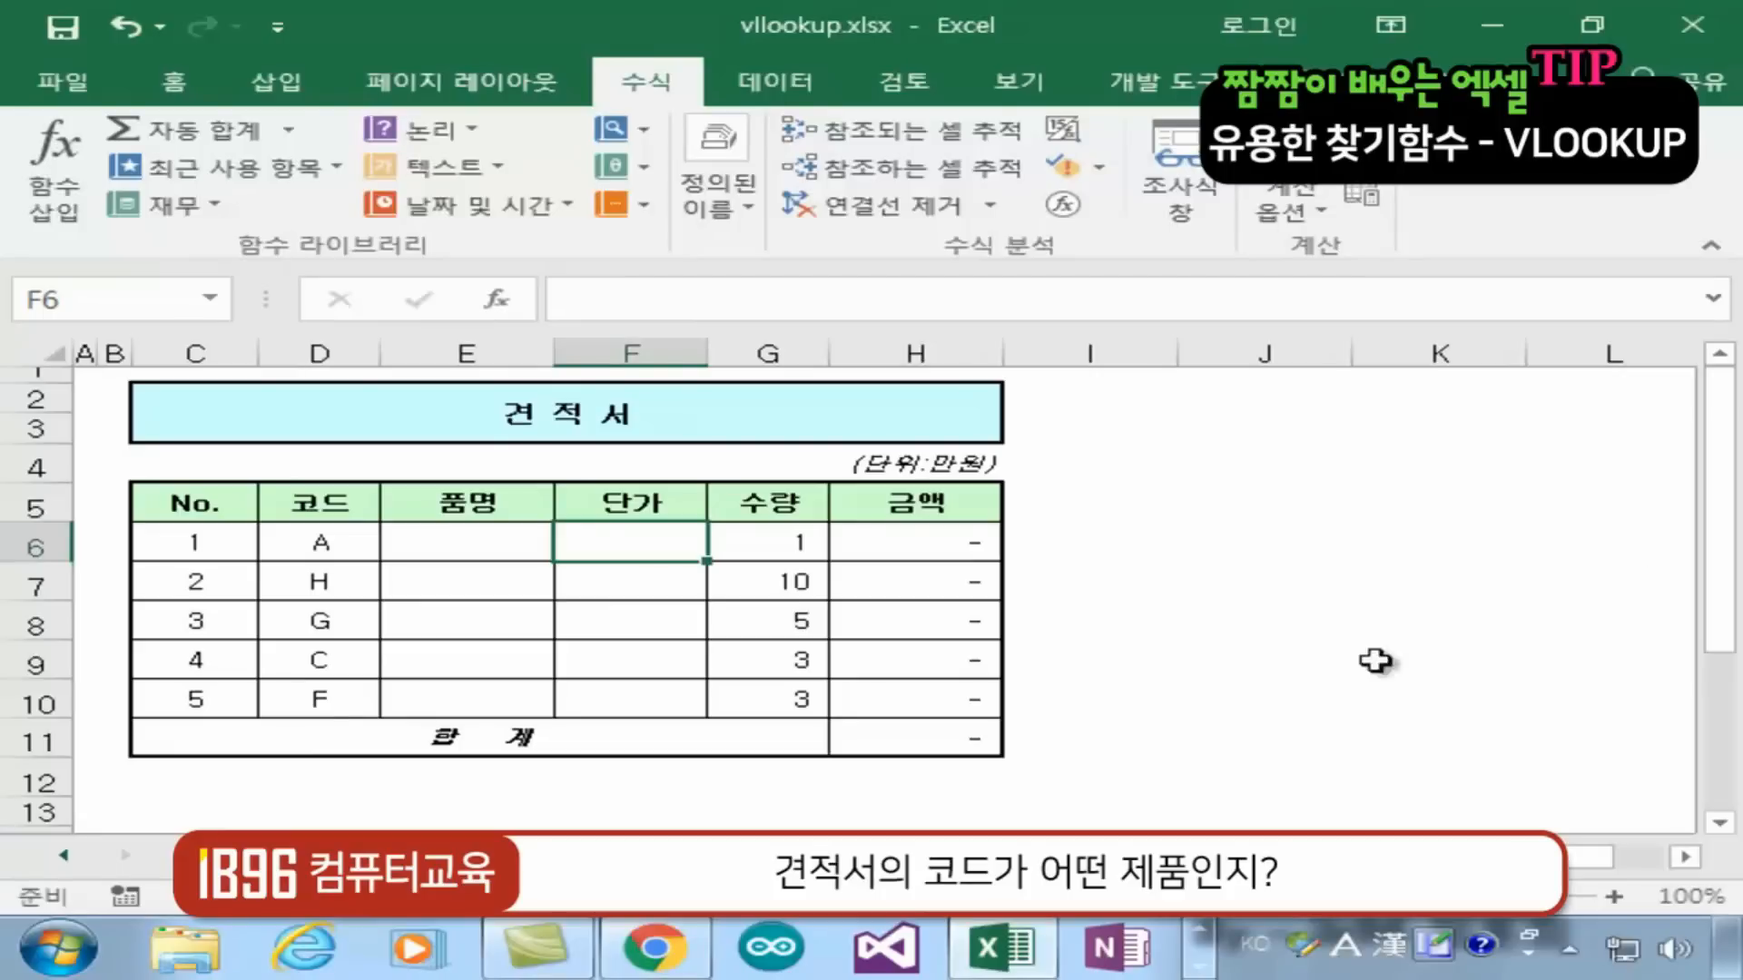
Review the codes, product names and unit prices on the 단가표 sheet and return to the estimate's first item row
{"action": "left_click", "coordinate": [350, 857]}
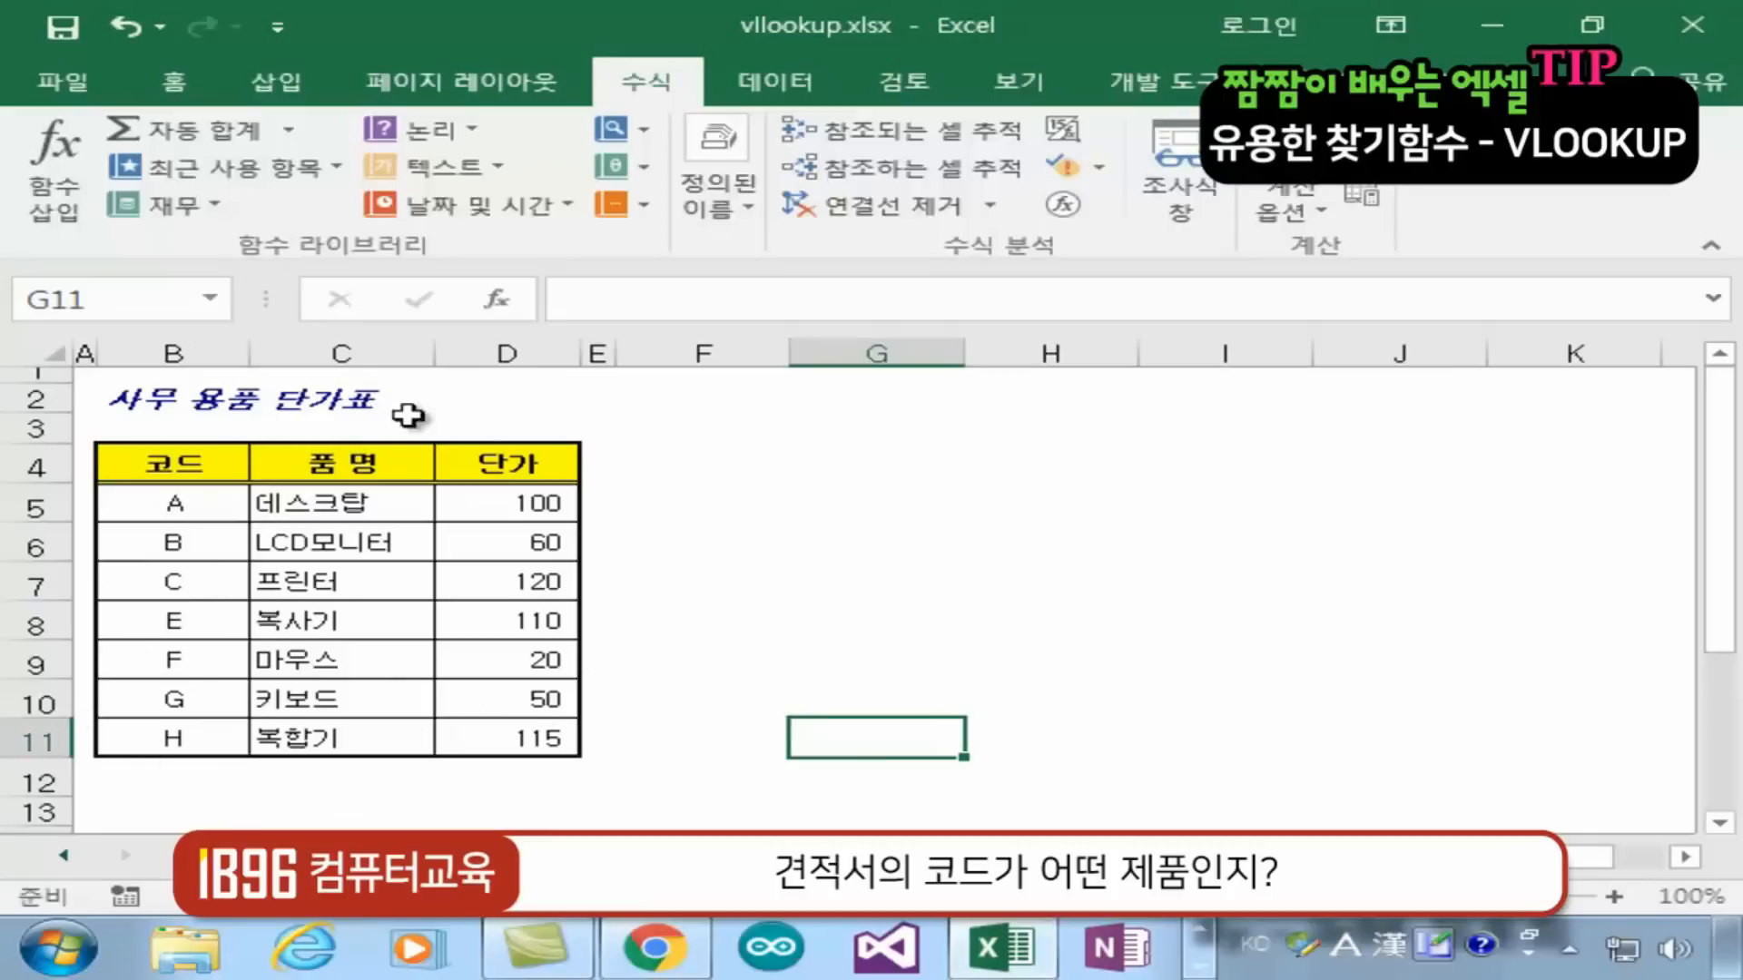
{"action": "left_click", "coordinate": [774, 556]}
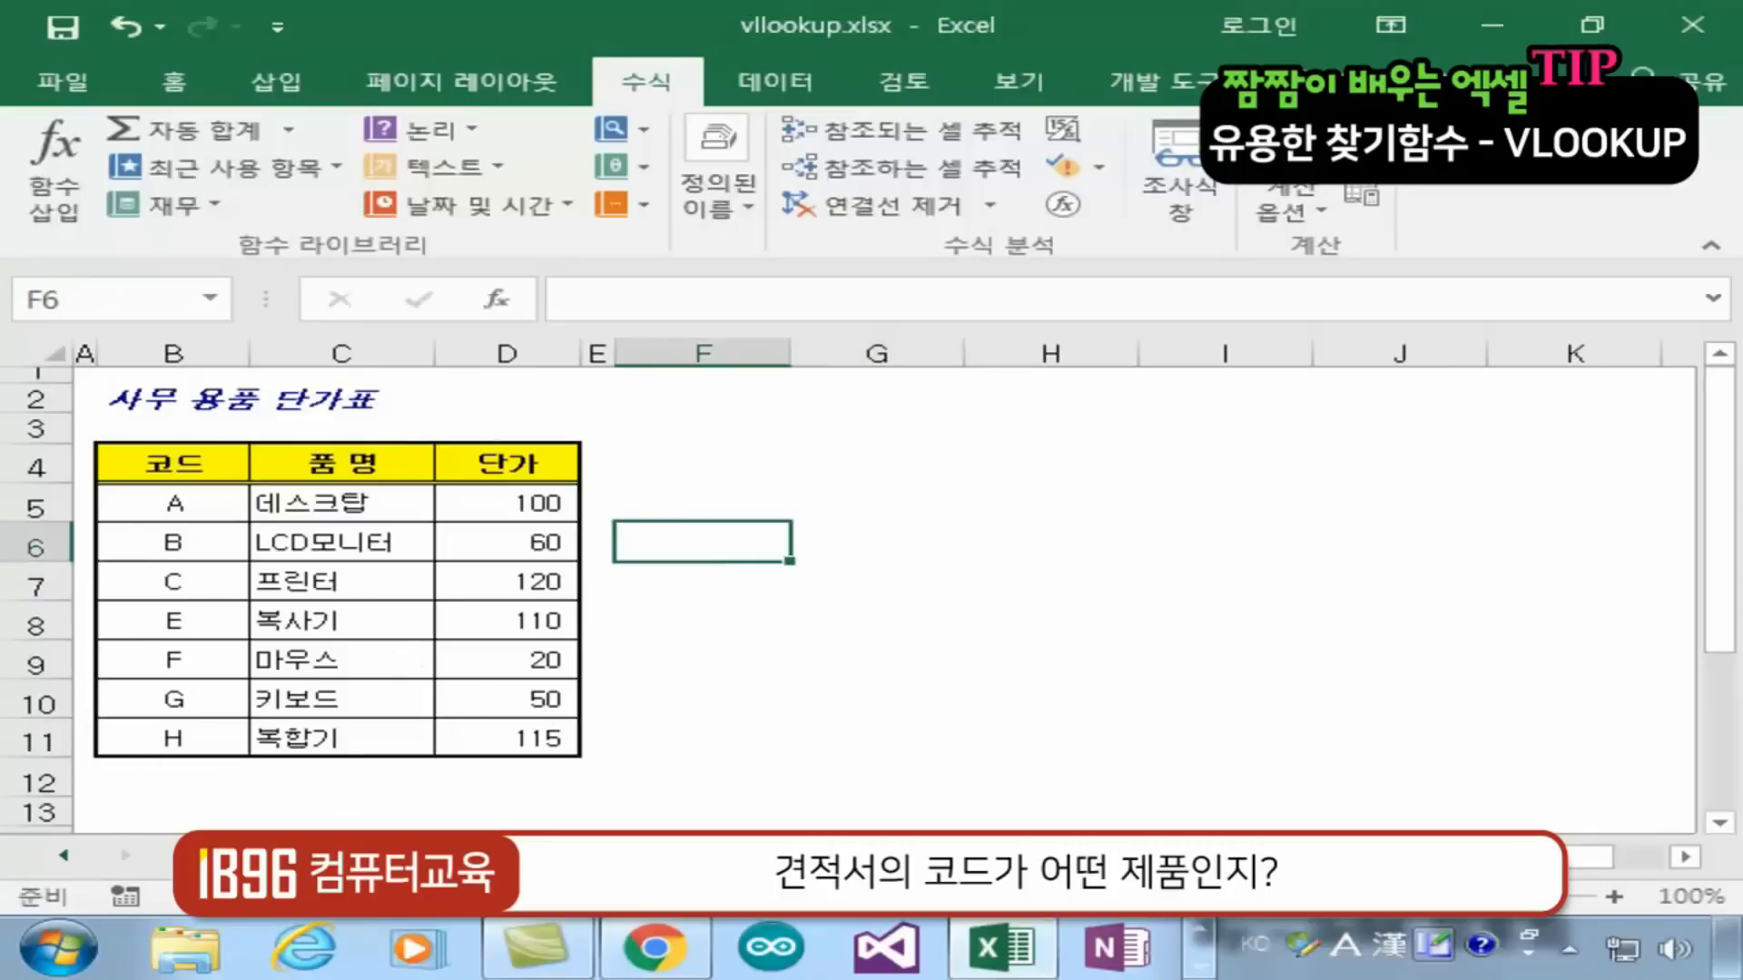
{"action": "left_click_drag", "start_coordinate": [172, 499], "coordinate": [479, 735]}
{"action": "left_click", "coordinate": [811, 672]}
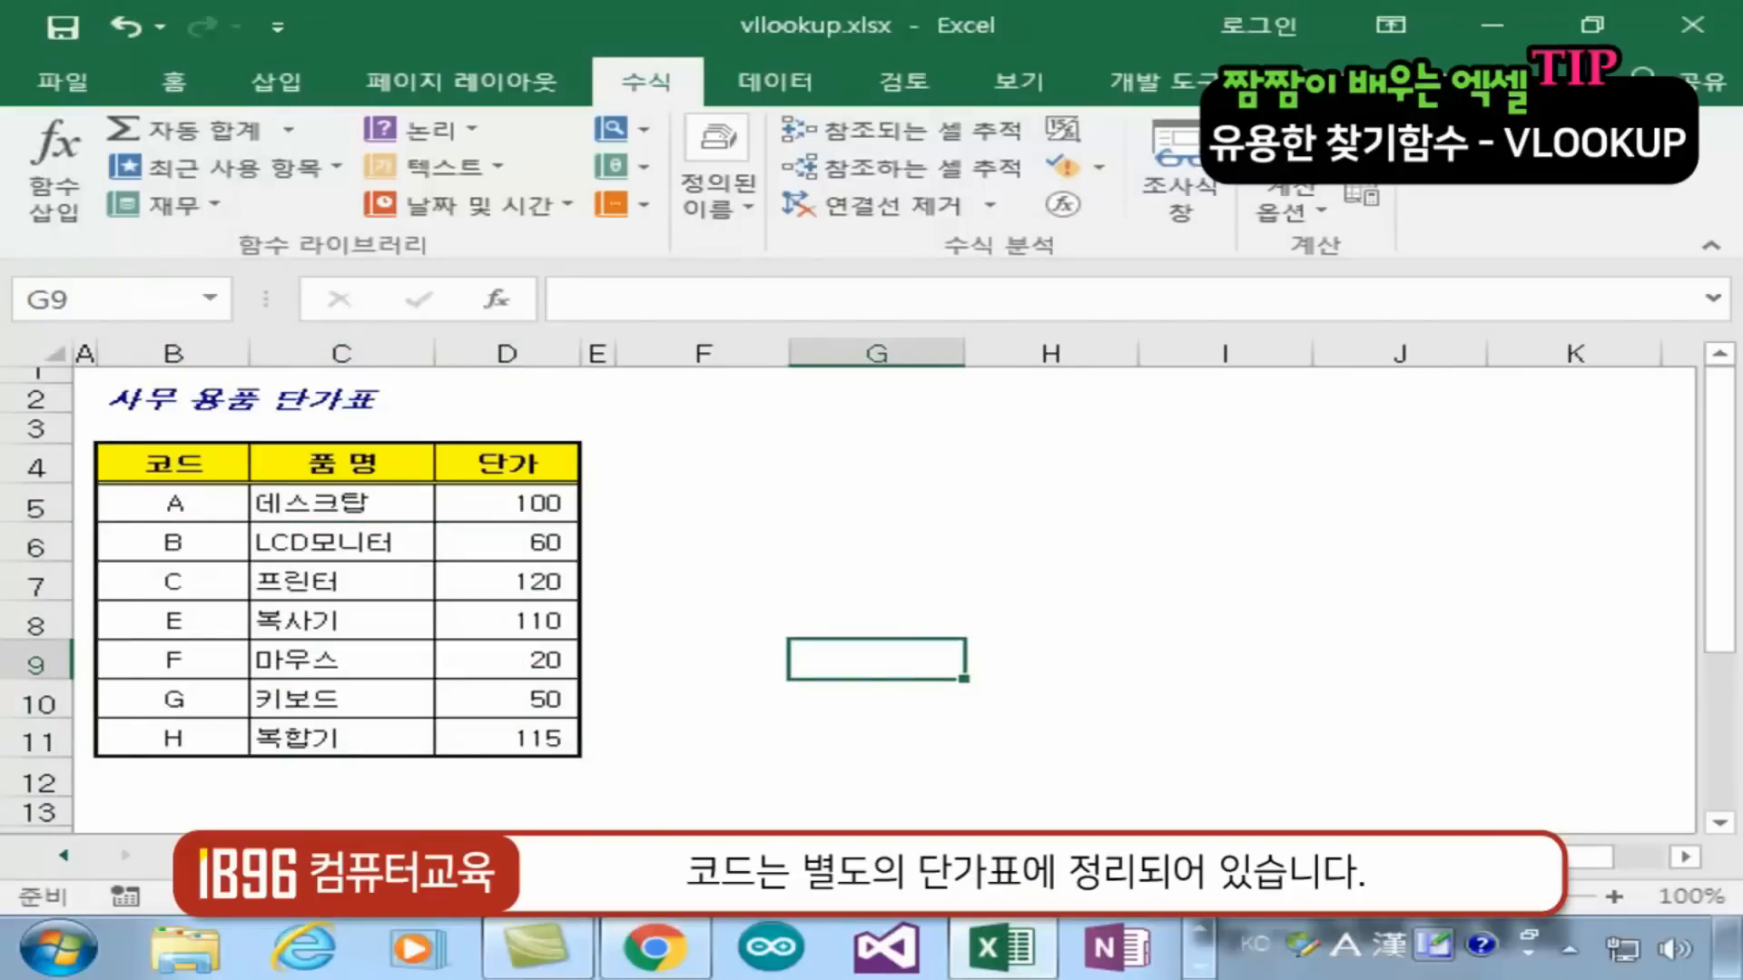
{"action": "key", "text": "ctrl+Page_Up"}
{"action": "left_click", "coordinate": [459, 545]}
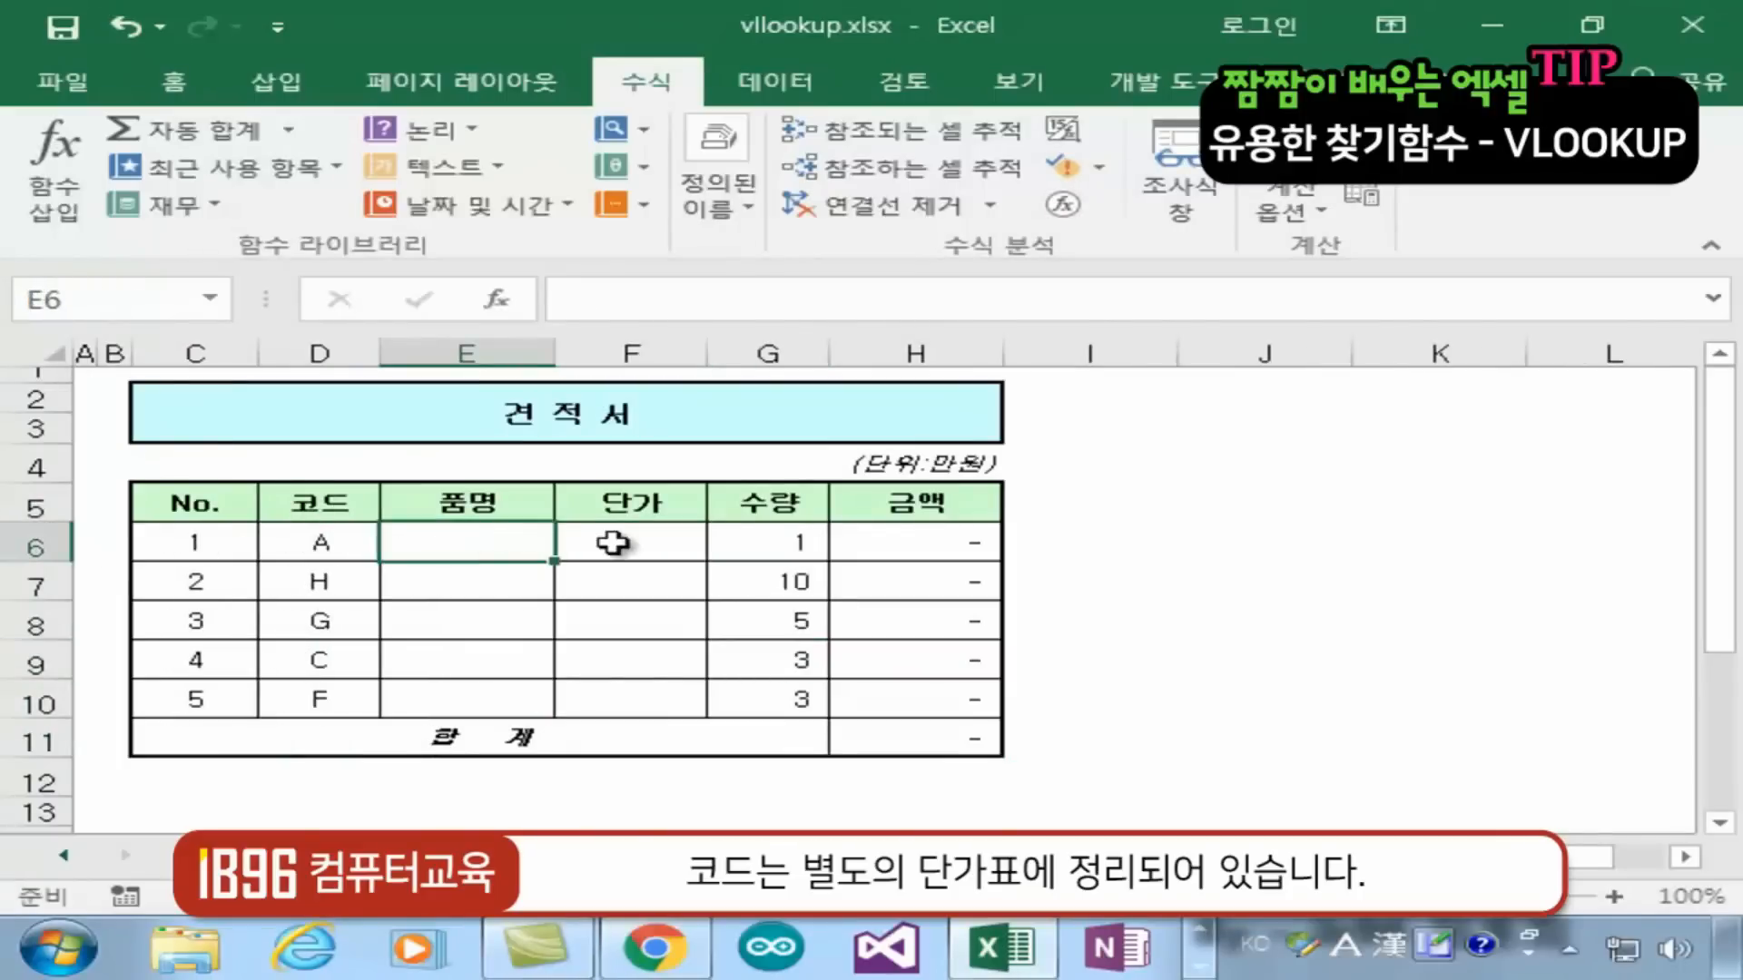
{"action": "left_click", "coordinate": [636, 544]}
{"action": "left_click", "coordinate": [506, 552]}
{"action": "left_click", "coordinate": [617, 546]}
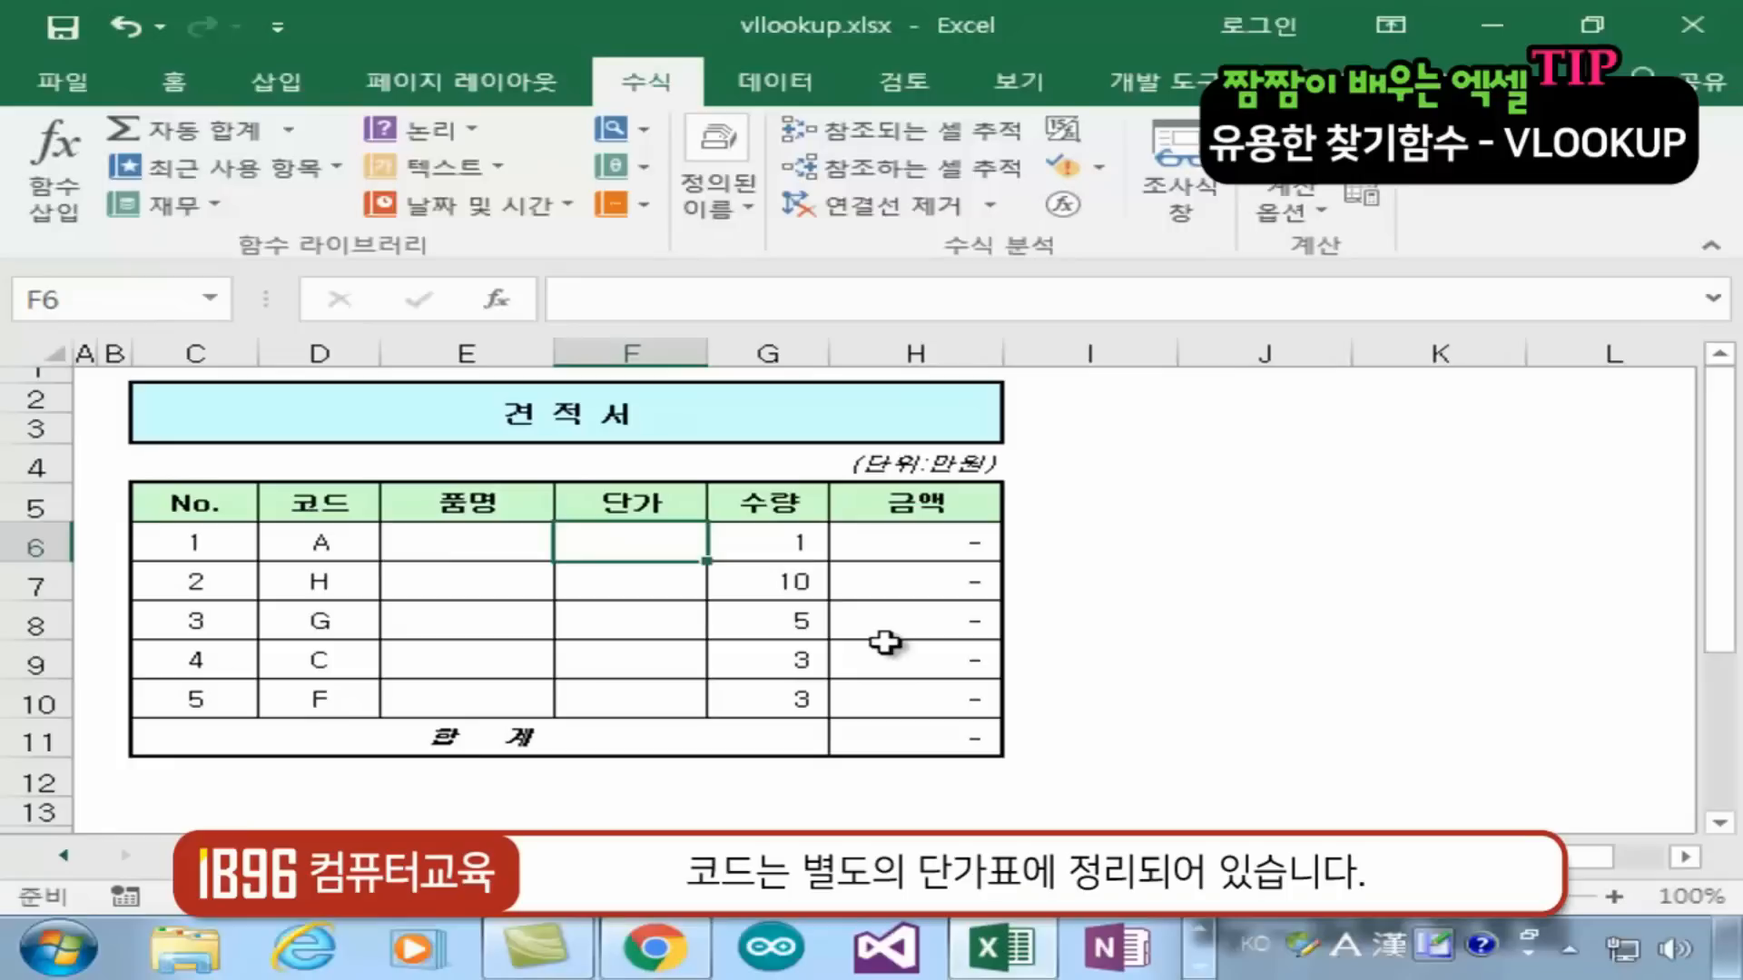
Begin a VLOOKUP formula in product name cell E6 with code cell D6 as the lookup value
{"action": "left_click", "coordinate": [426, 542]}
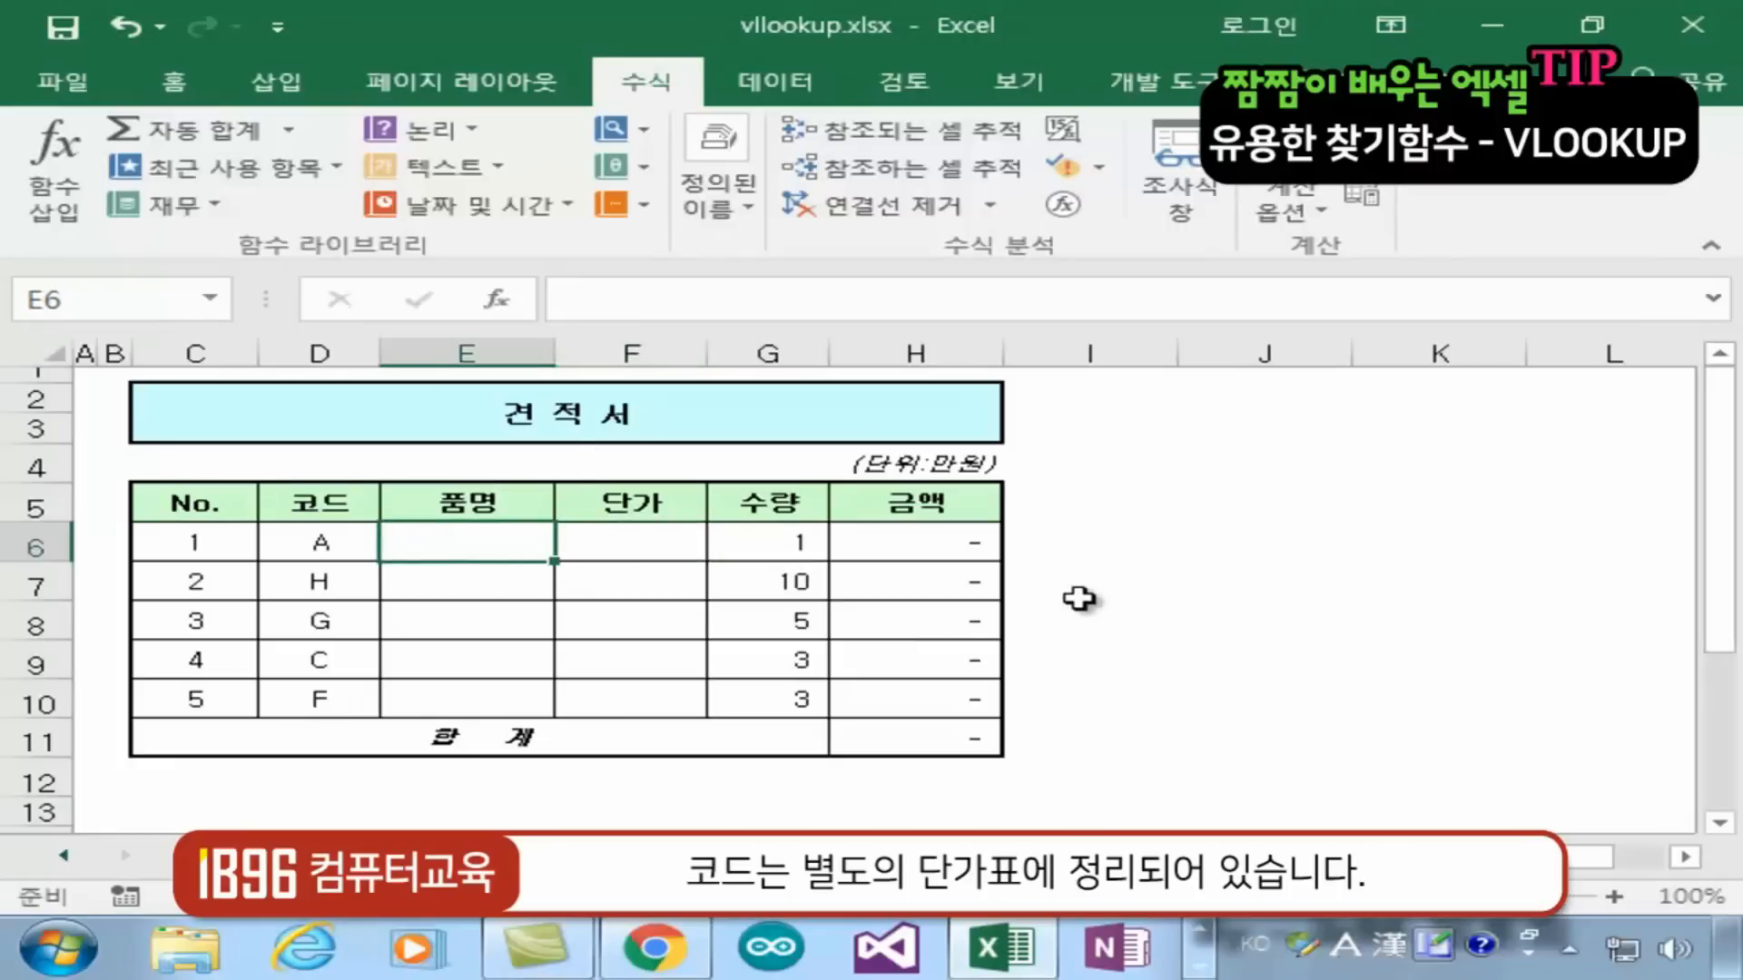
{"action": "type", "text": "=V"}
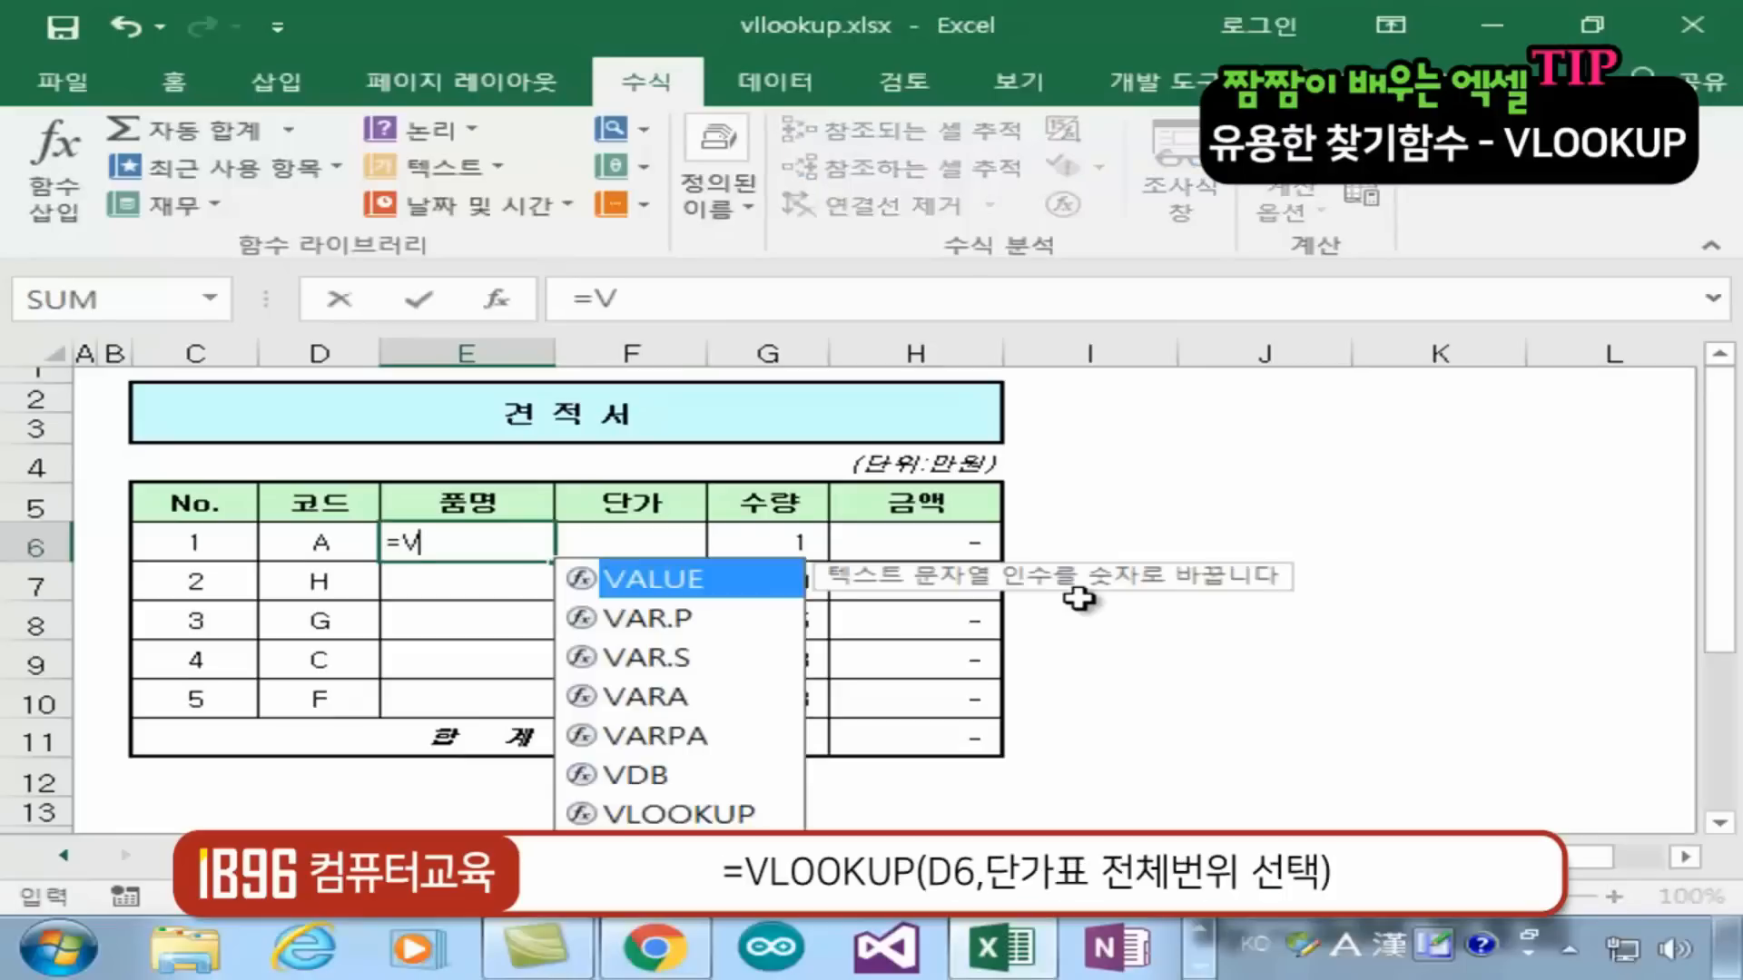
{"action": "type", "text": "LOOK"}
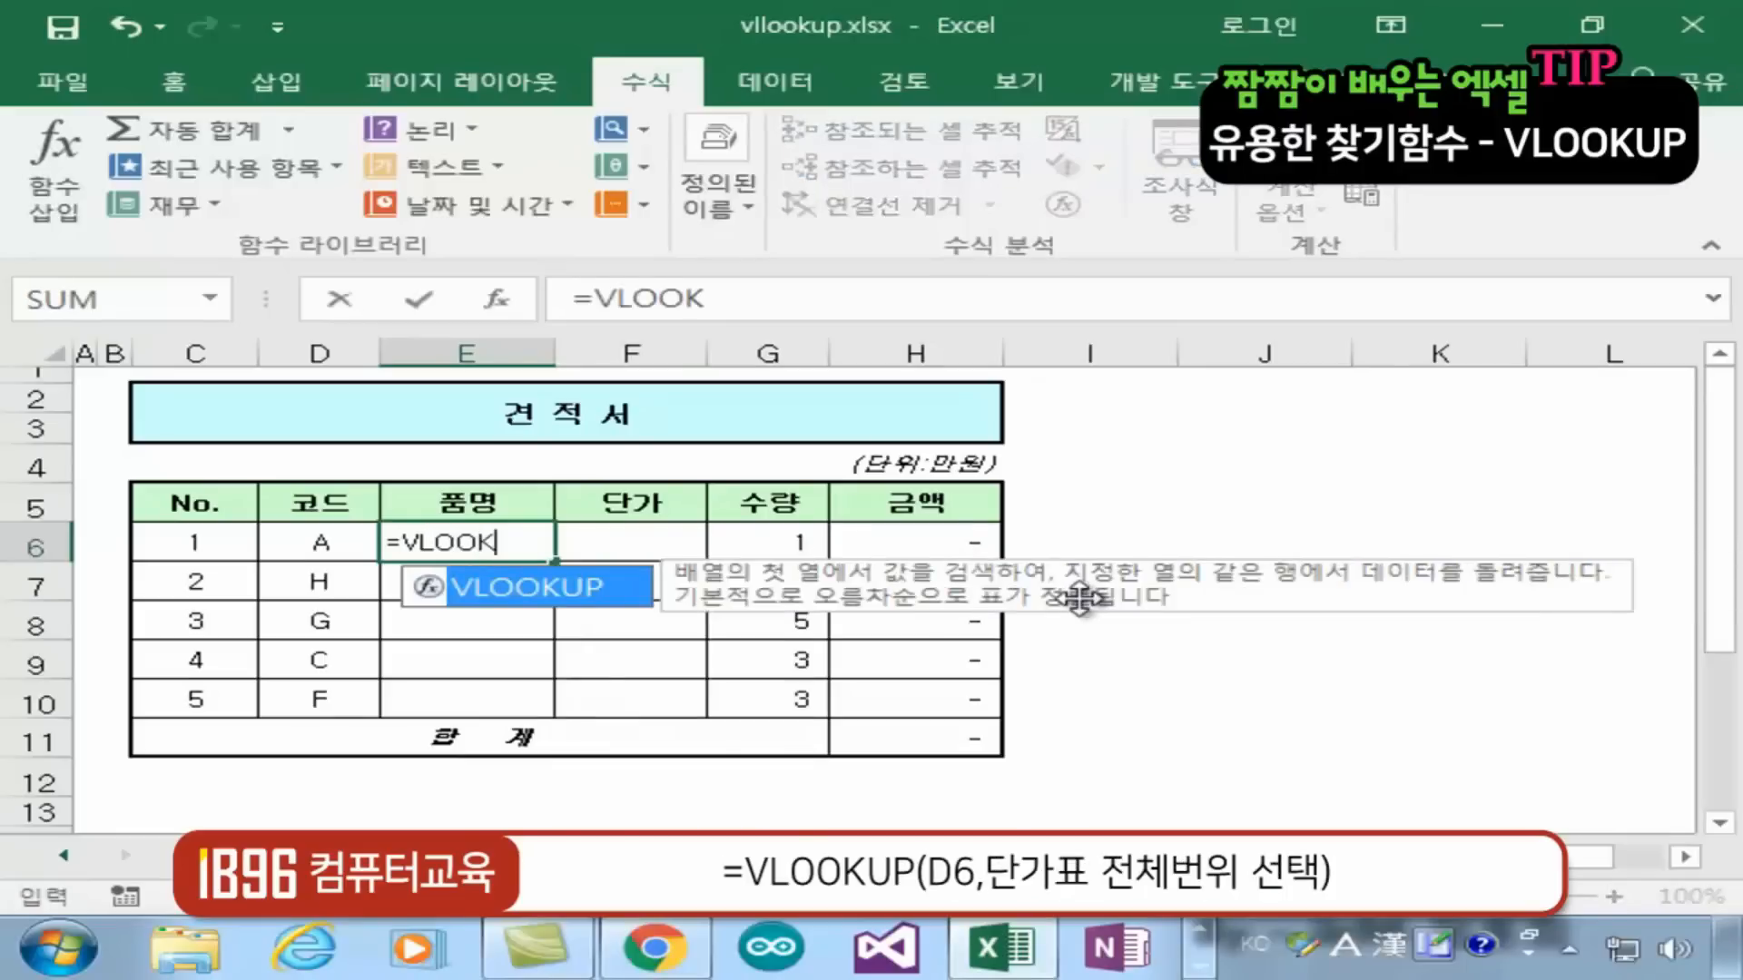
{"action": "type", "text": "UP("}
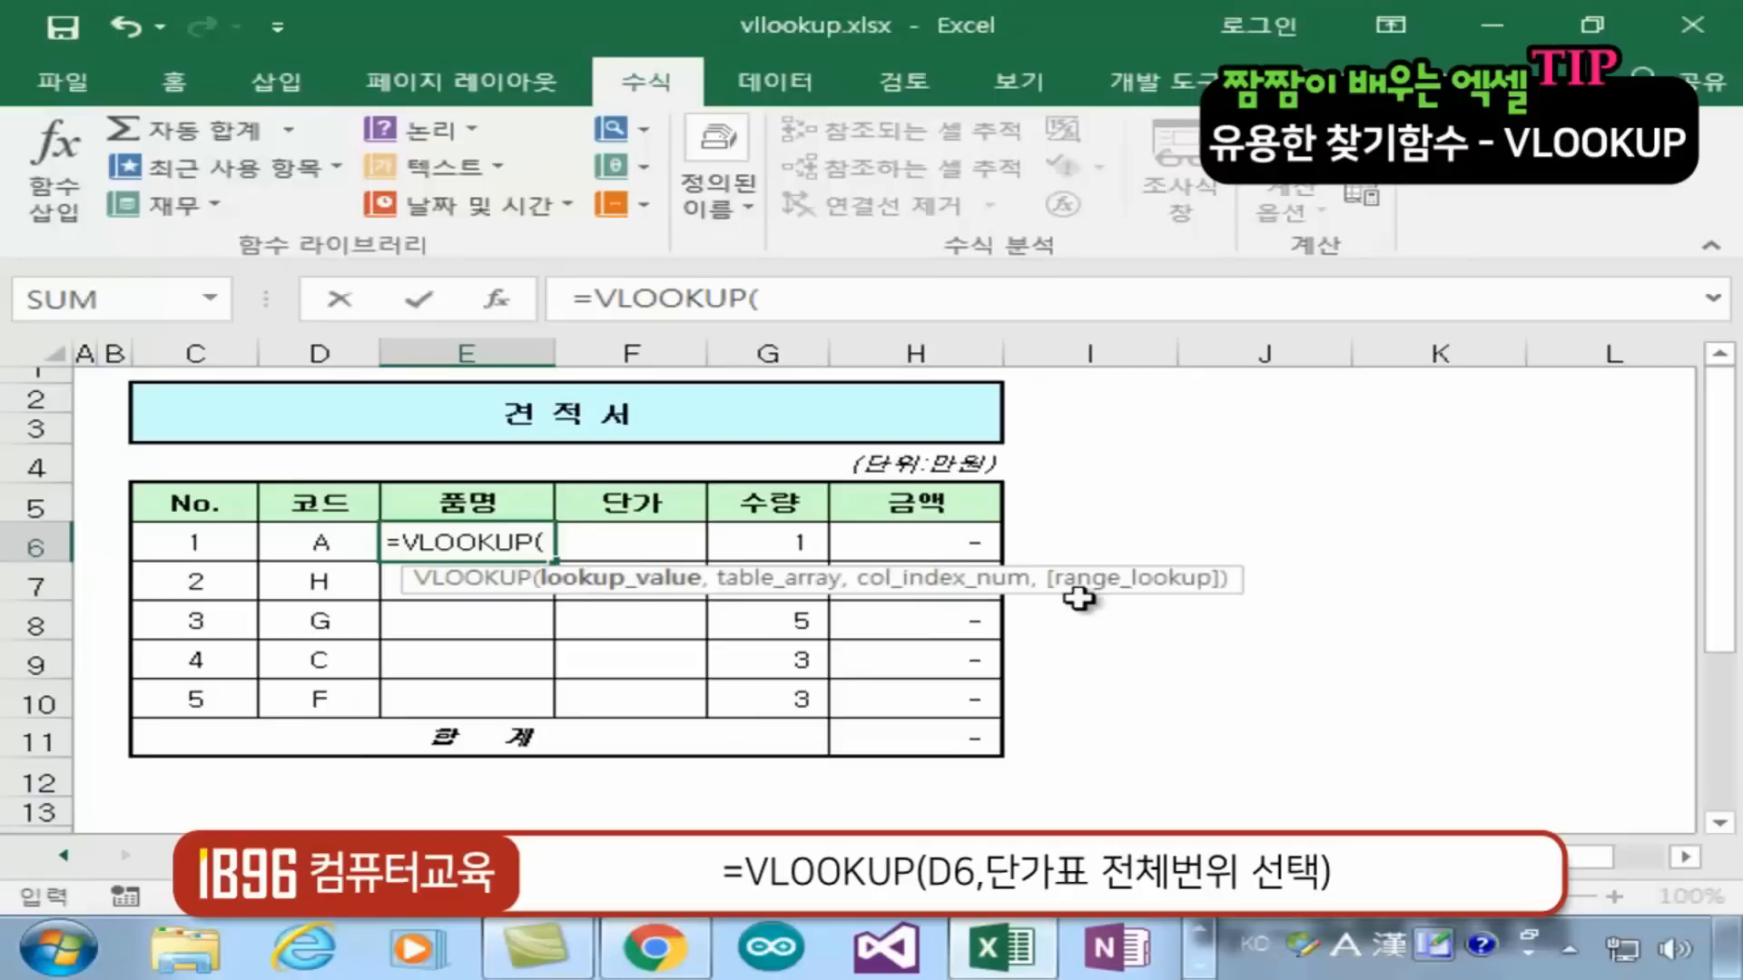
{"action": "left_click", "coordinate": [325, 543]}
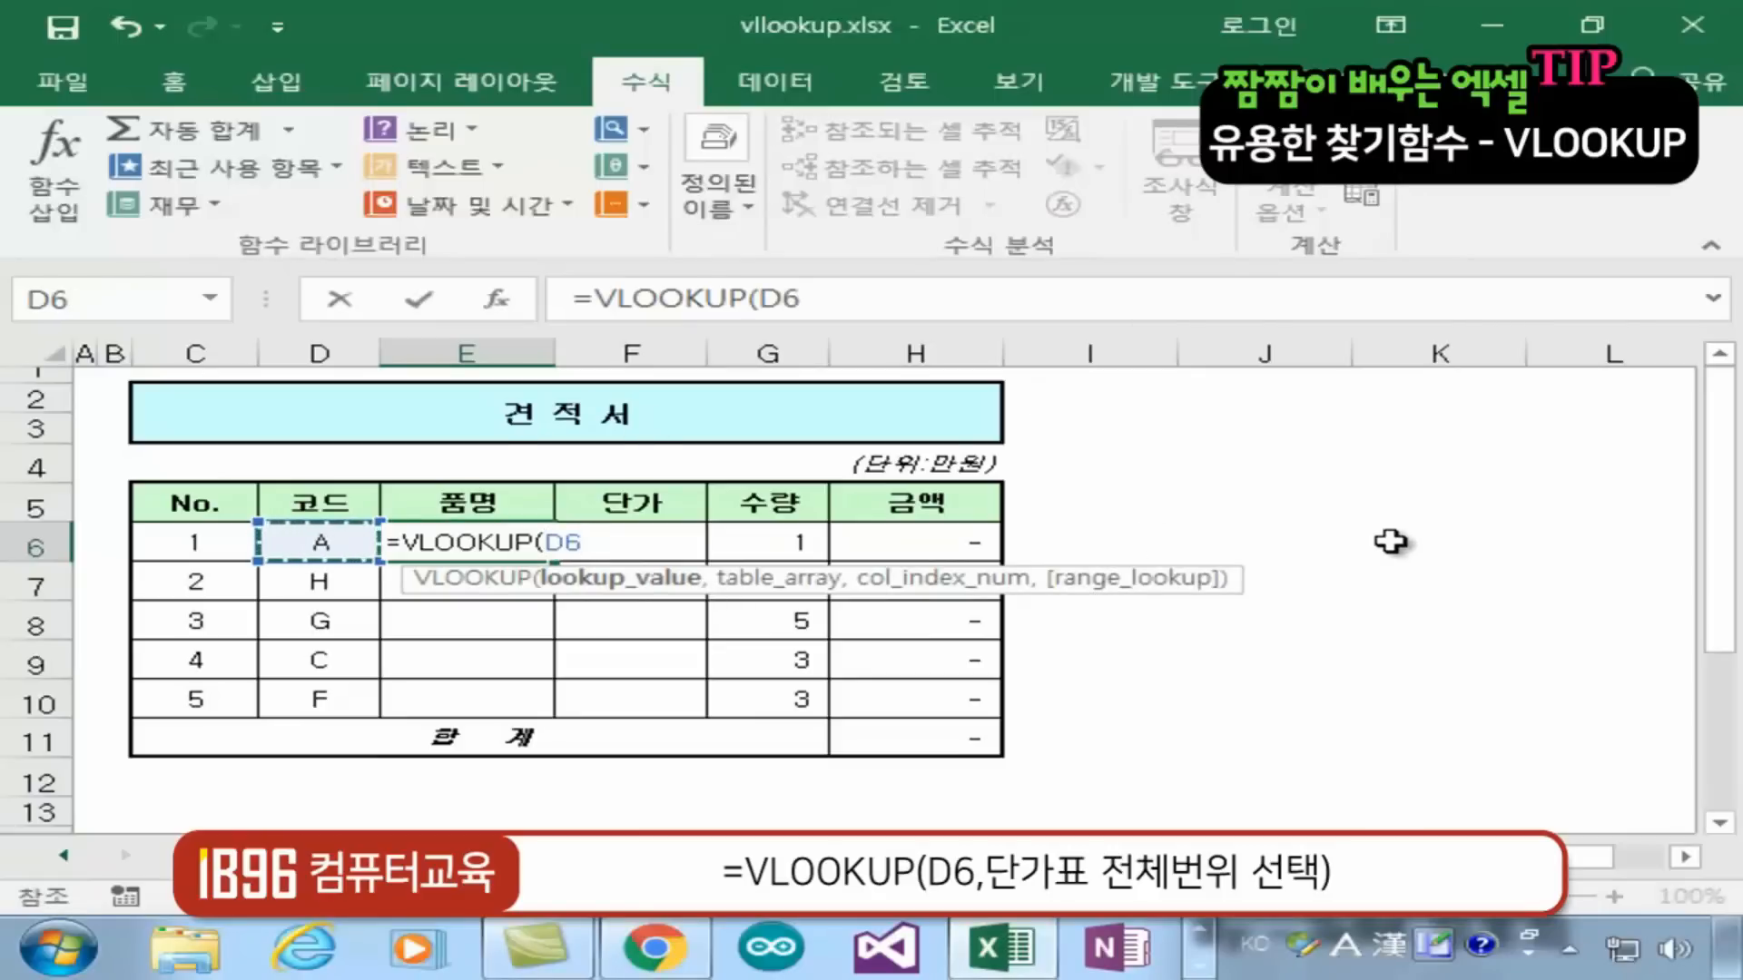
{"action": "type", "text": ","}
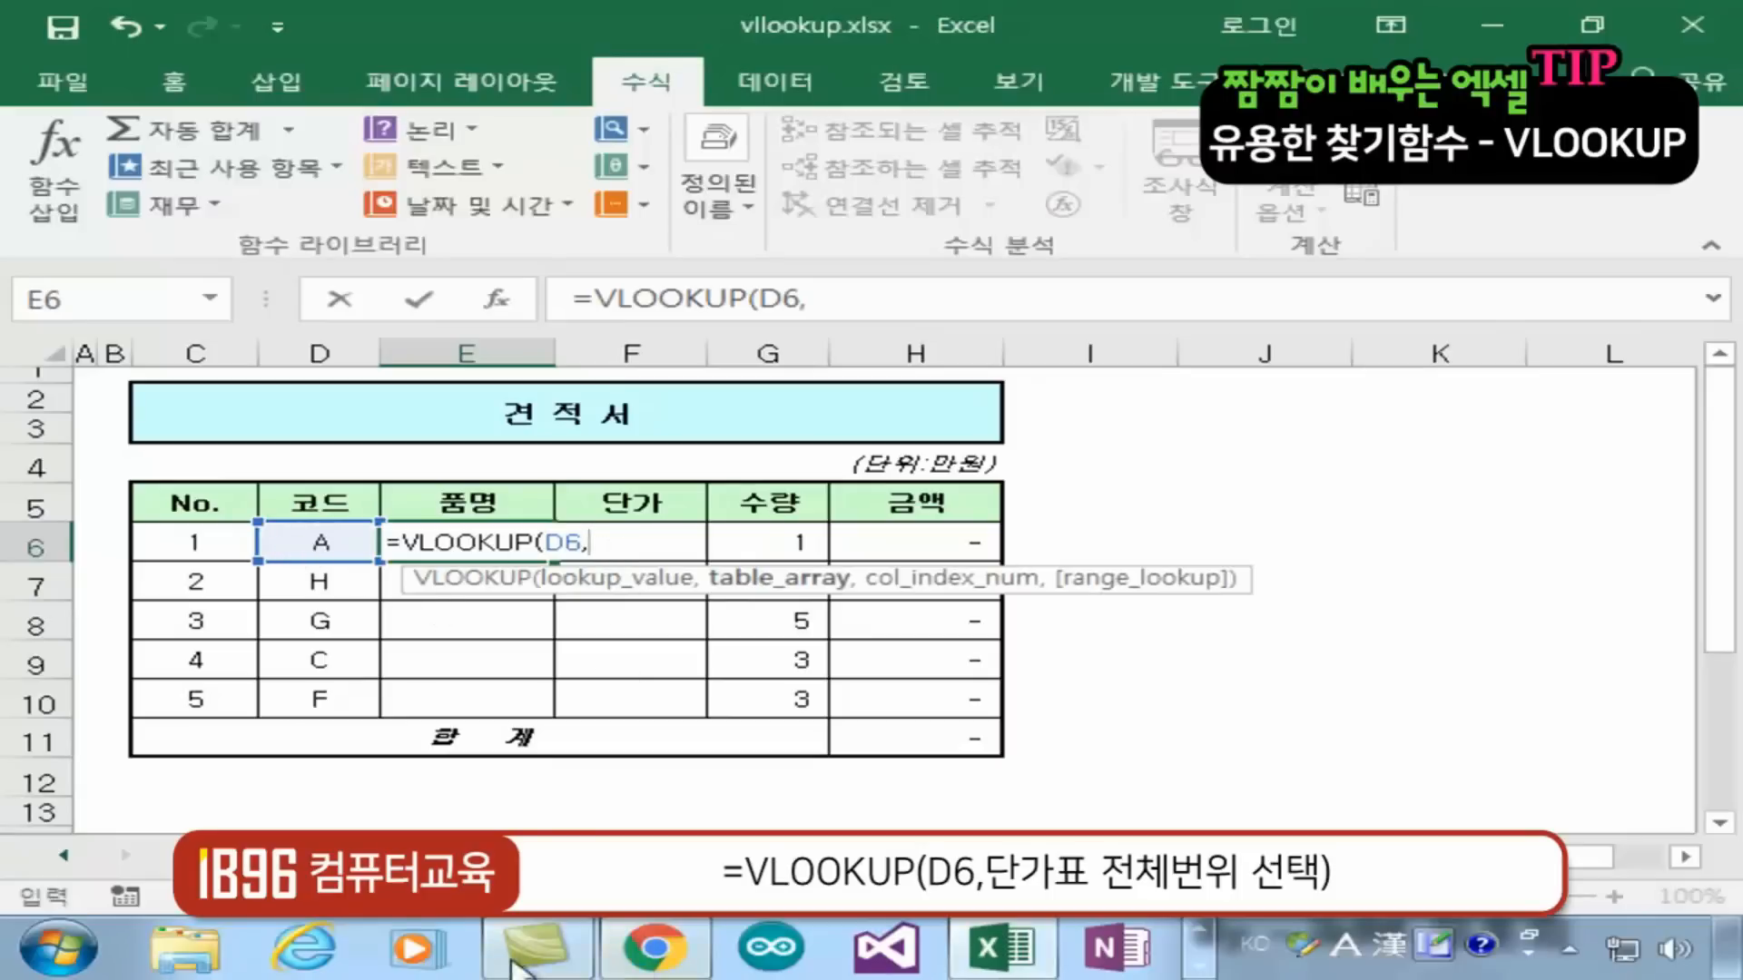
Set the formula's table array to range B5:D11 on the 단가표 sheet
{"action": "left_click", "coordinate": [225, 856]}
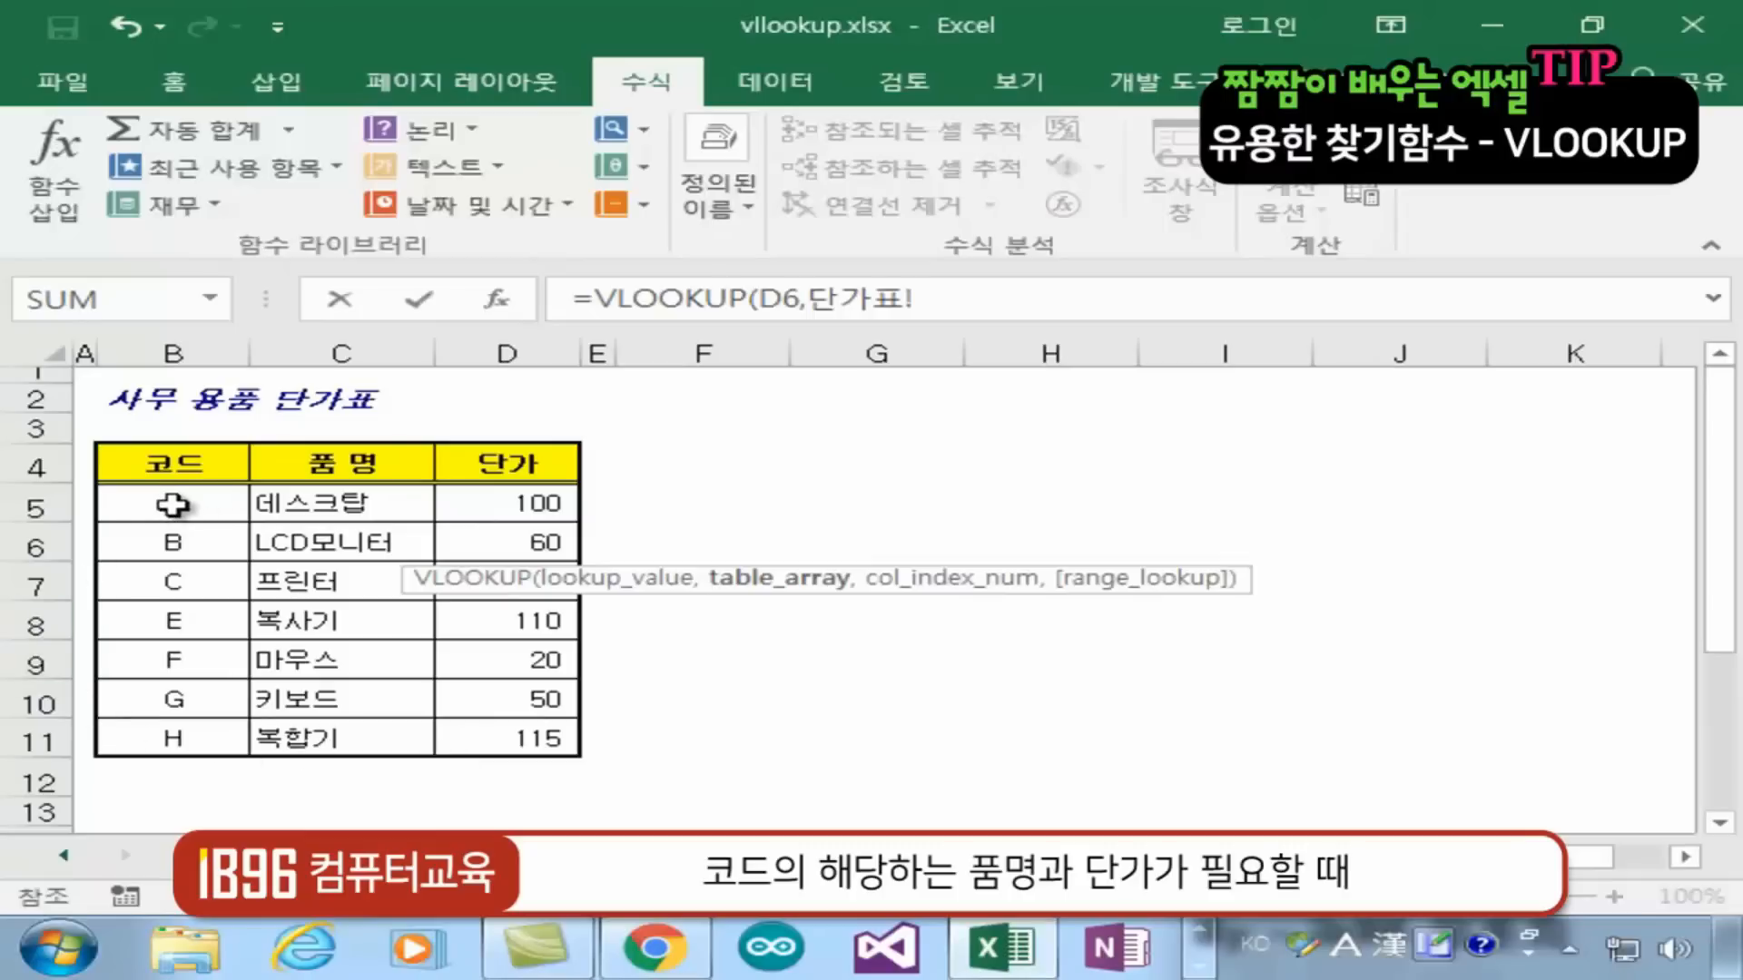
{"action": "left_click_drag", "start_coordinate": [165, 502], "coordinate": [517, 731]}
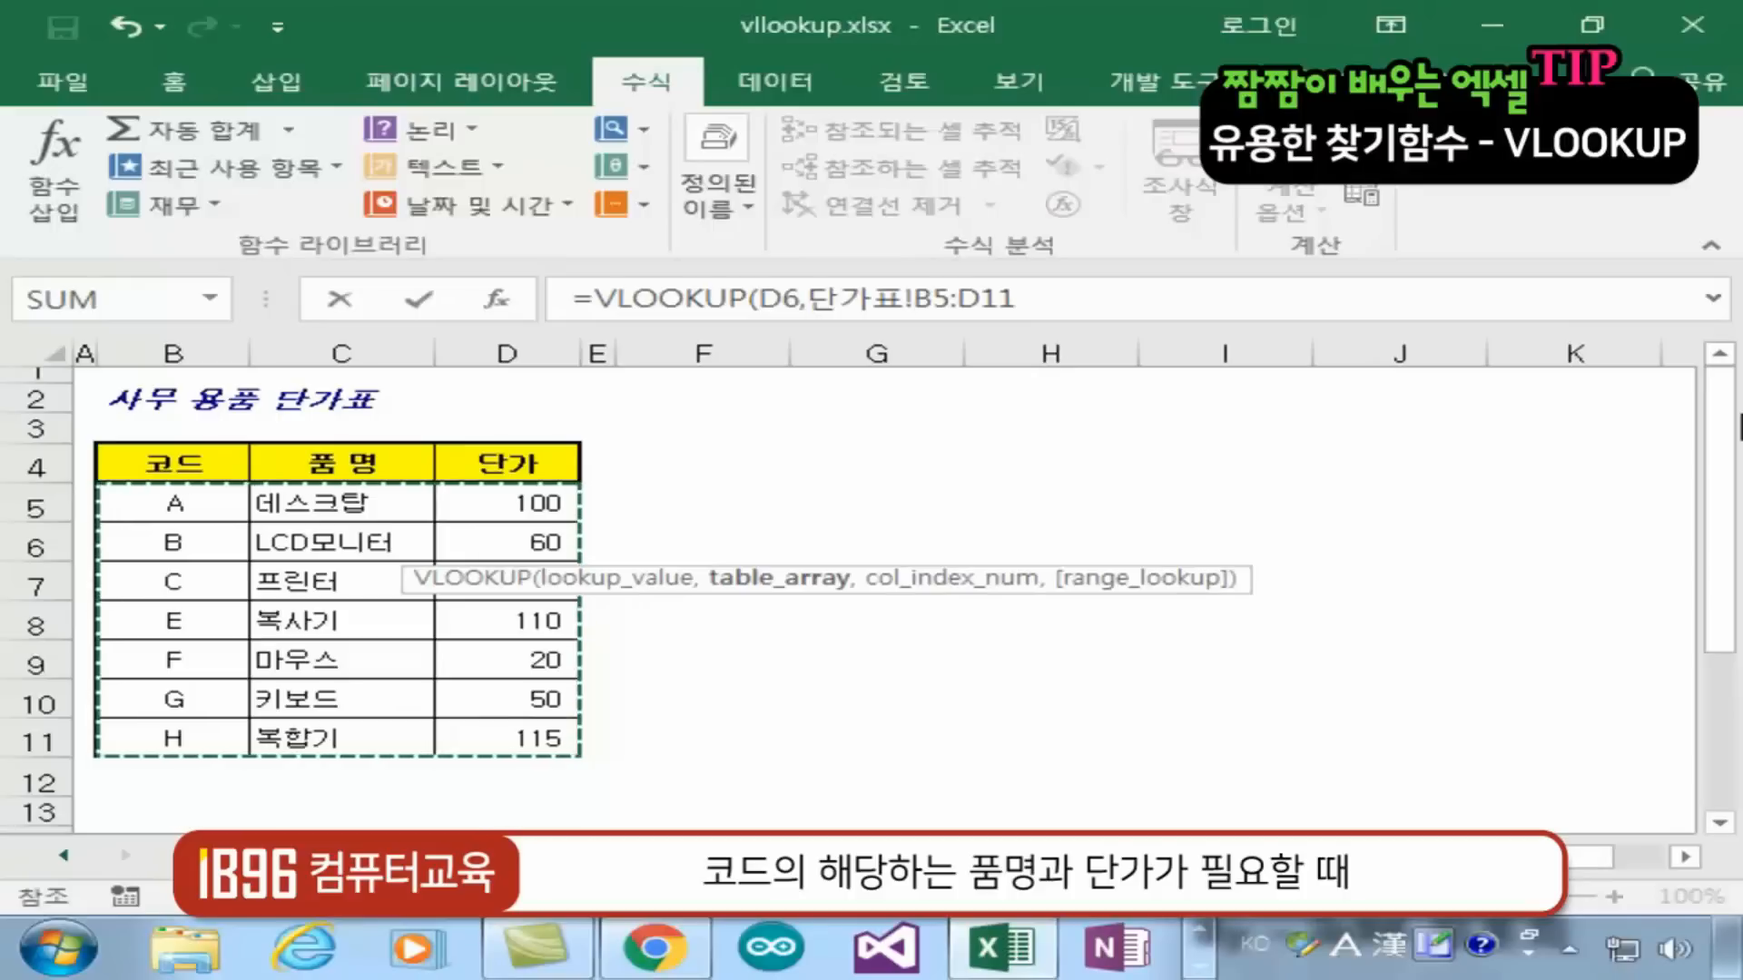
{"action": "left_click", "coordinate": [1024, 300]}
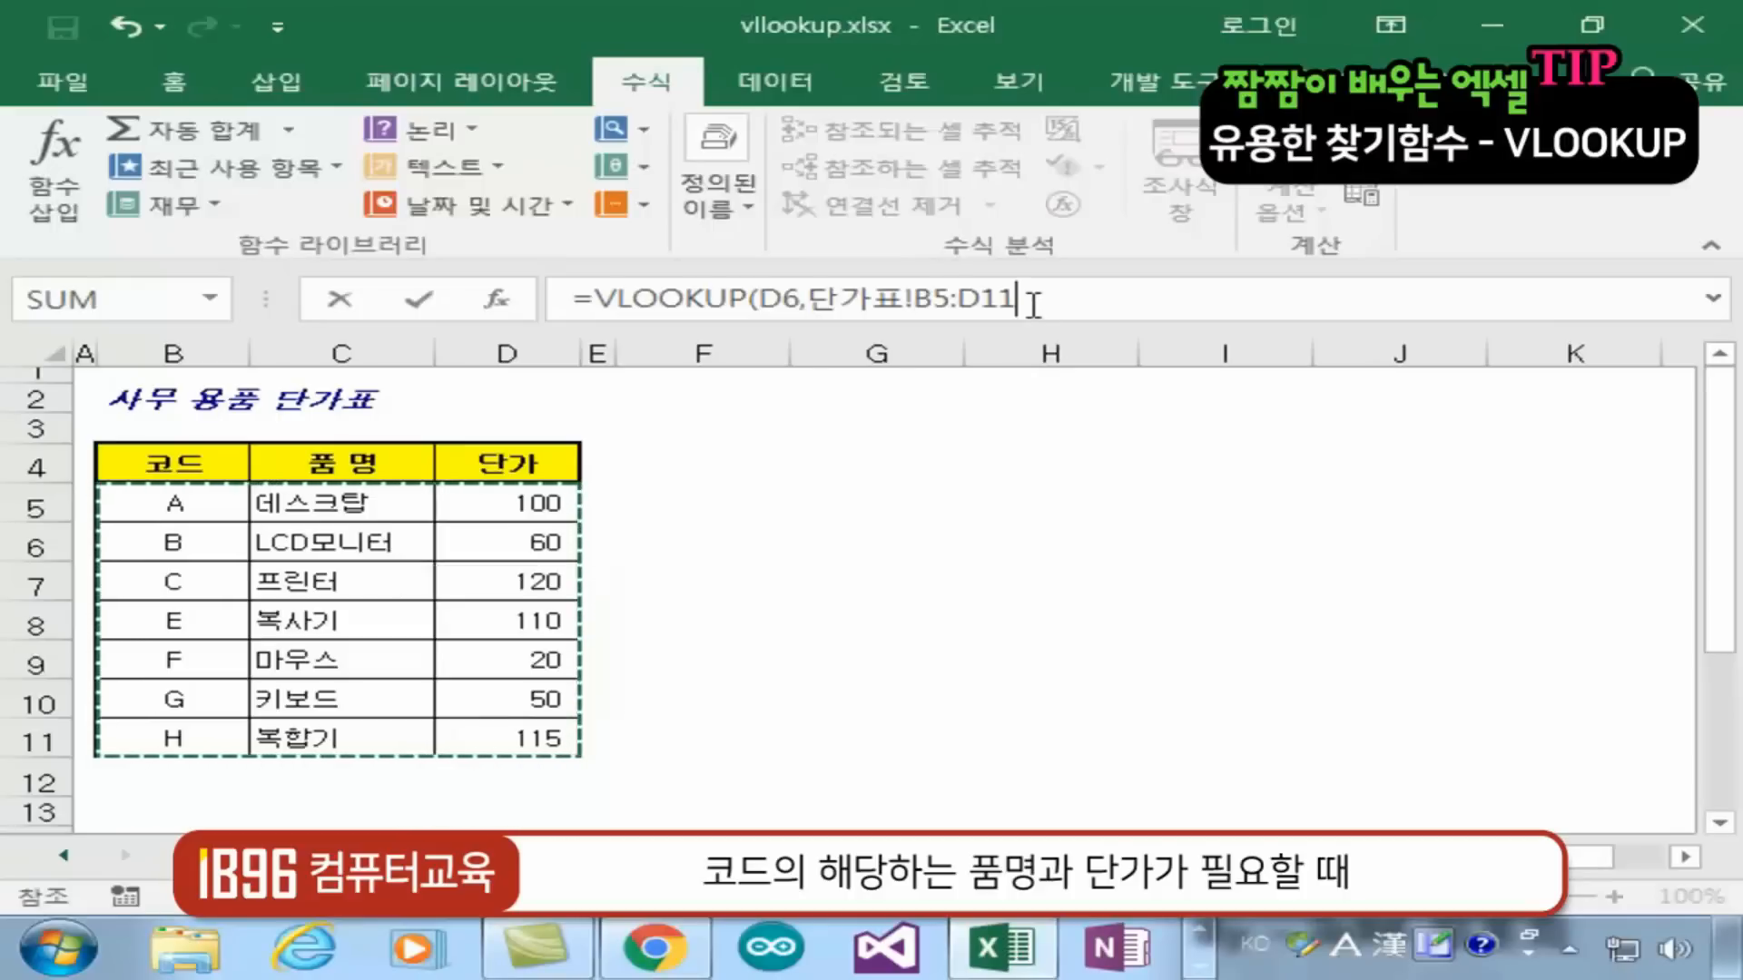
{"action": "type", "text": ","}
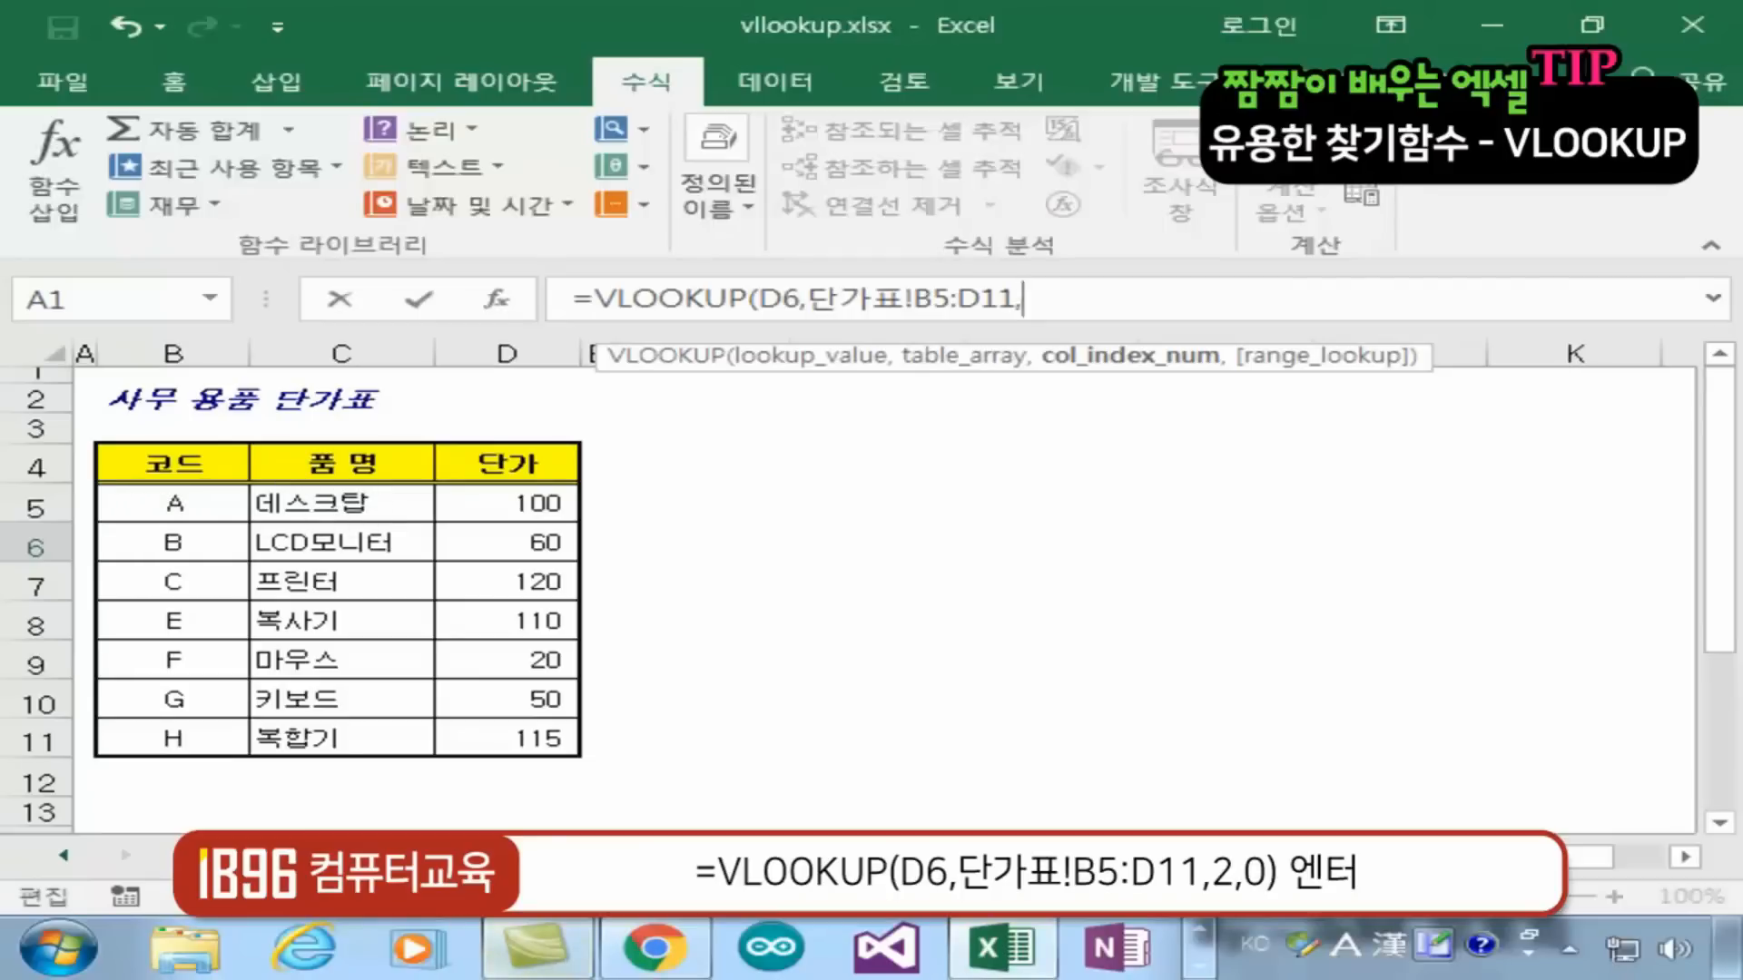
Remove the stray sheet reference and complete the E6 formula as =VLOOKUP(D6,단가표!B5:D11,2,0)
{"action": "left_click", "coordinate": [386, 857]}
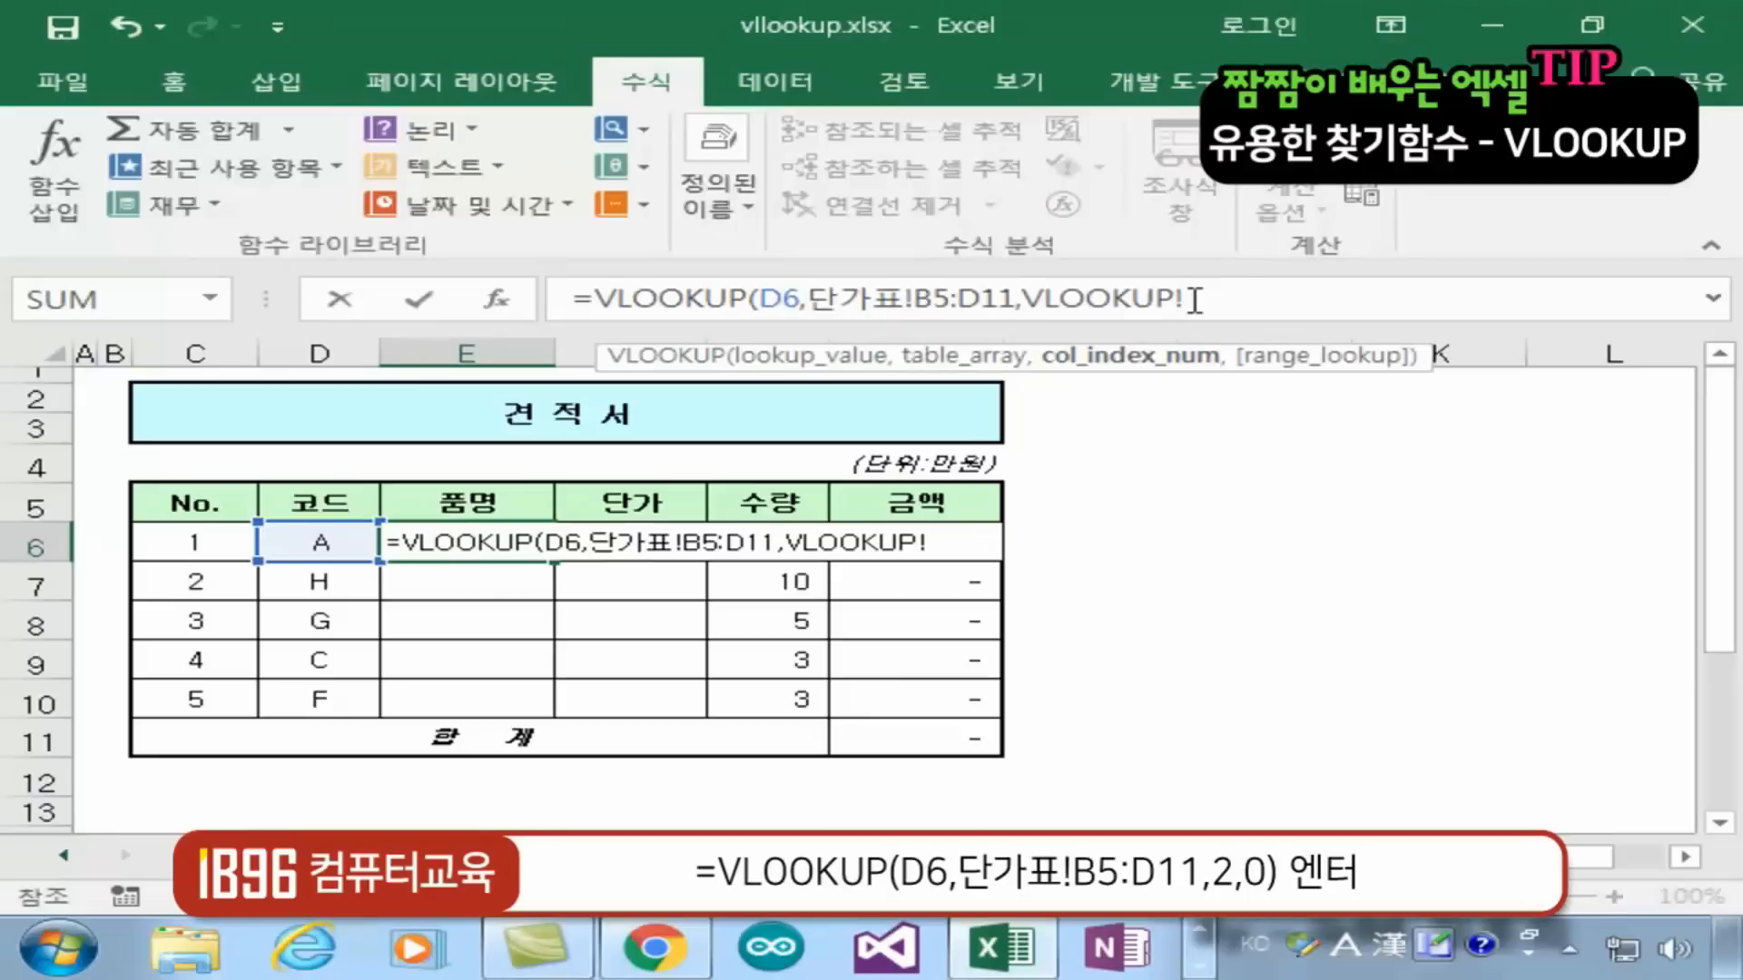
{"action": "left_click_drag", "start_coordinate": [1195, 300], "coordinate": [1026, 318]}
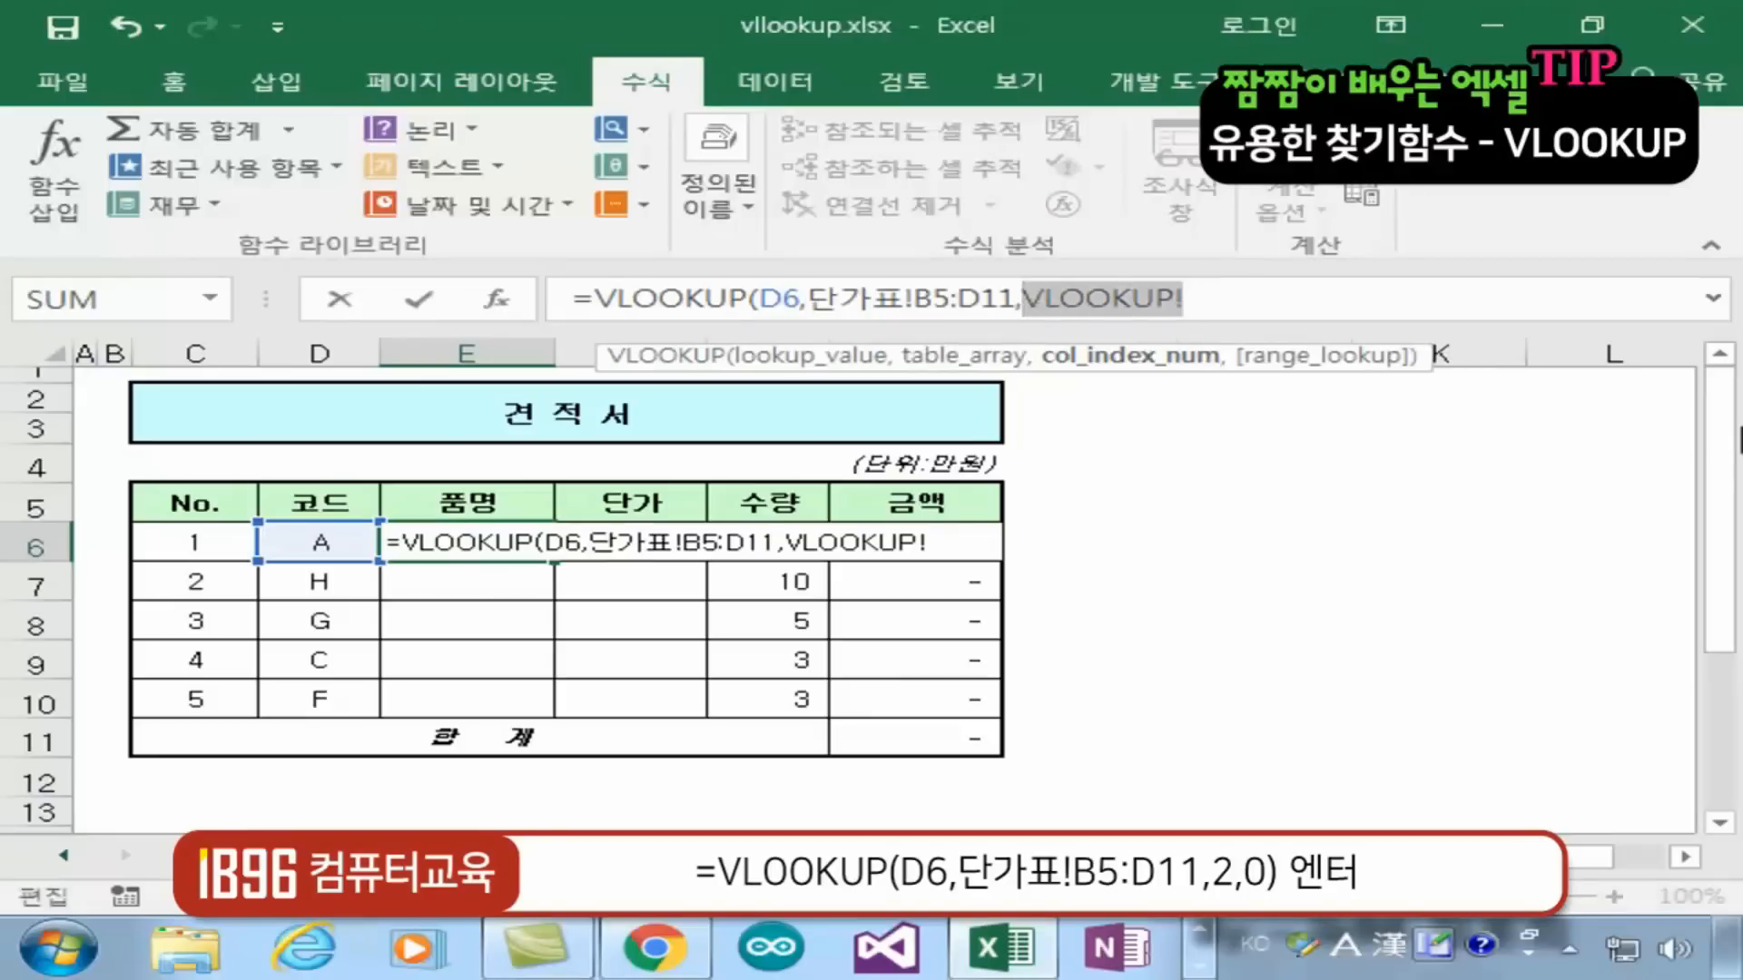
{"action": "key", "text": "BackSpace"}
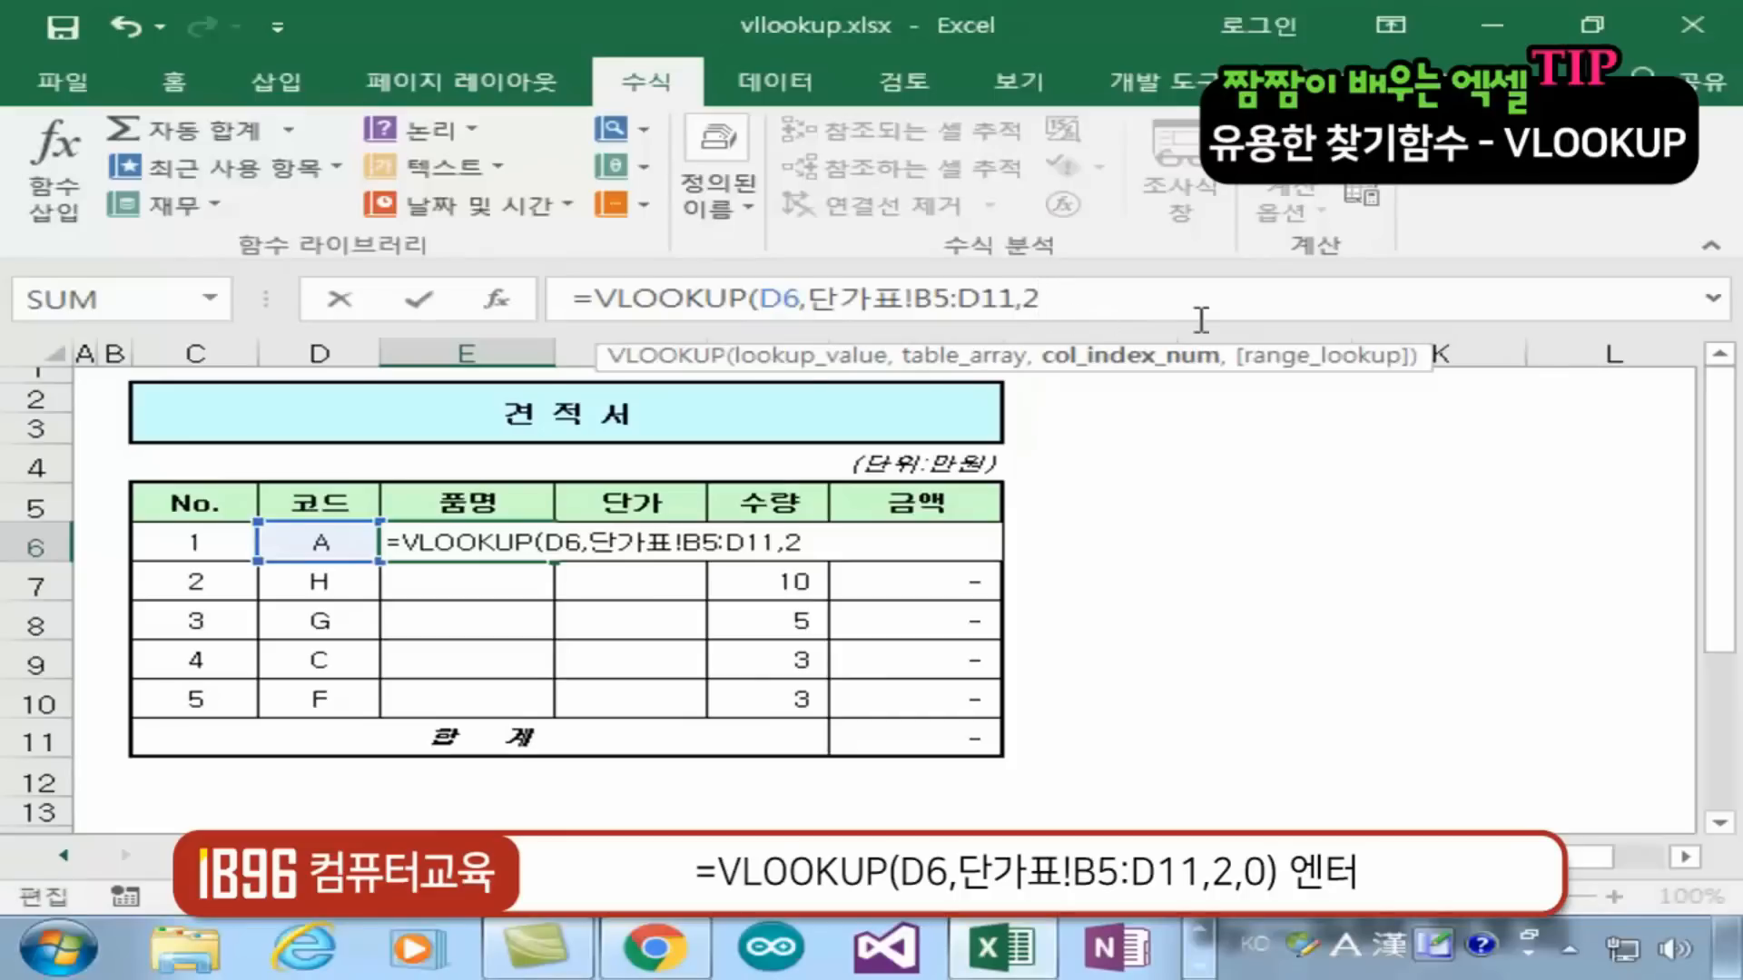
{"action": "type", "text": ","}
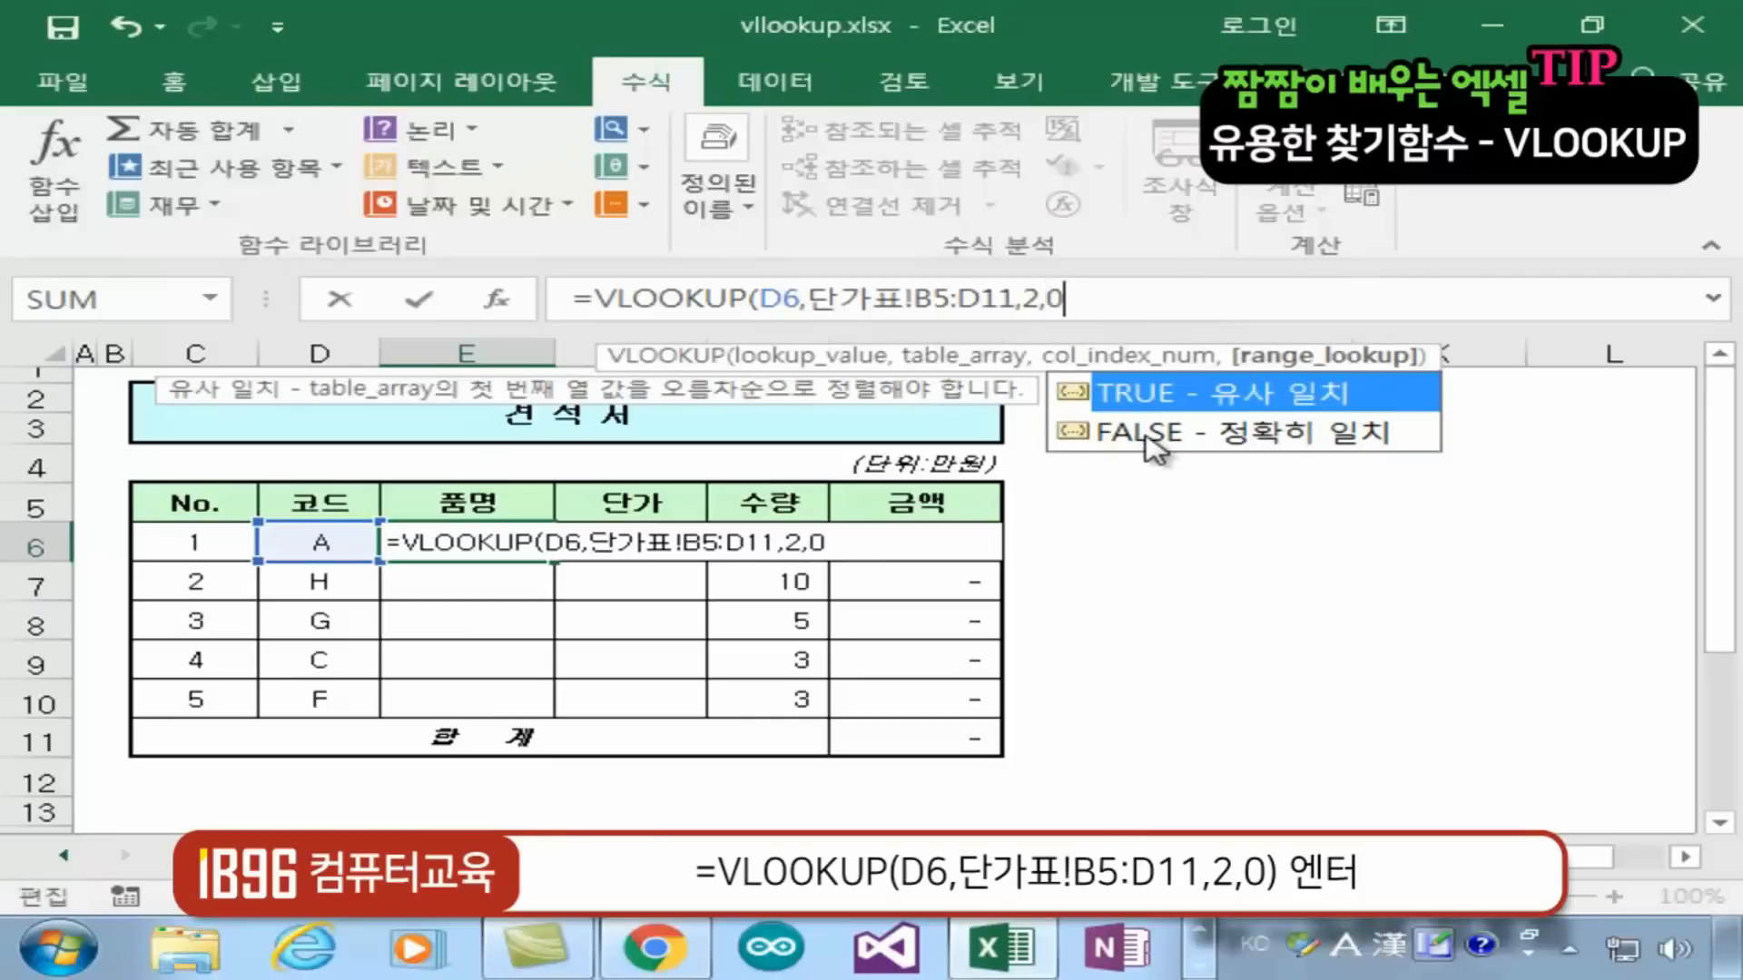
{"action": "type", "text": "0)"}
{"action": "key", "text": "Return"}
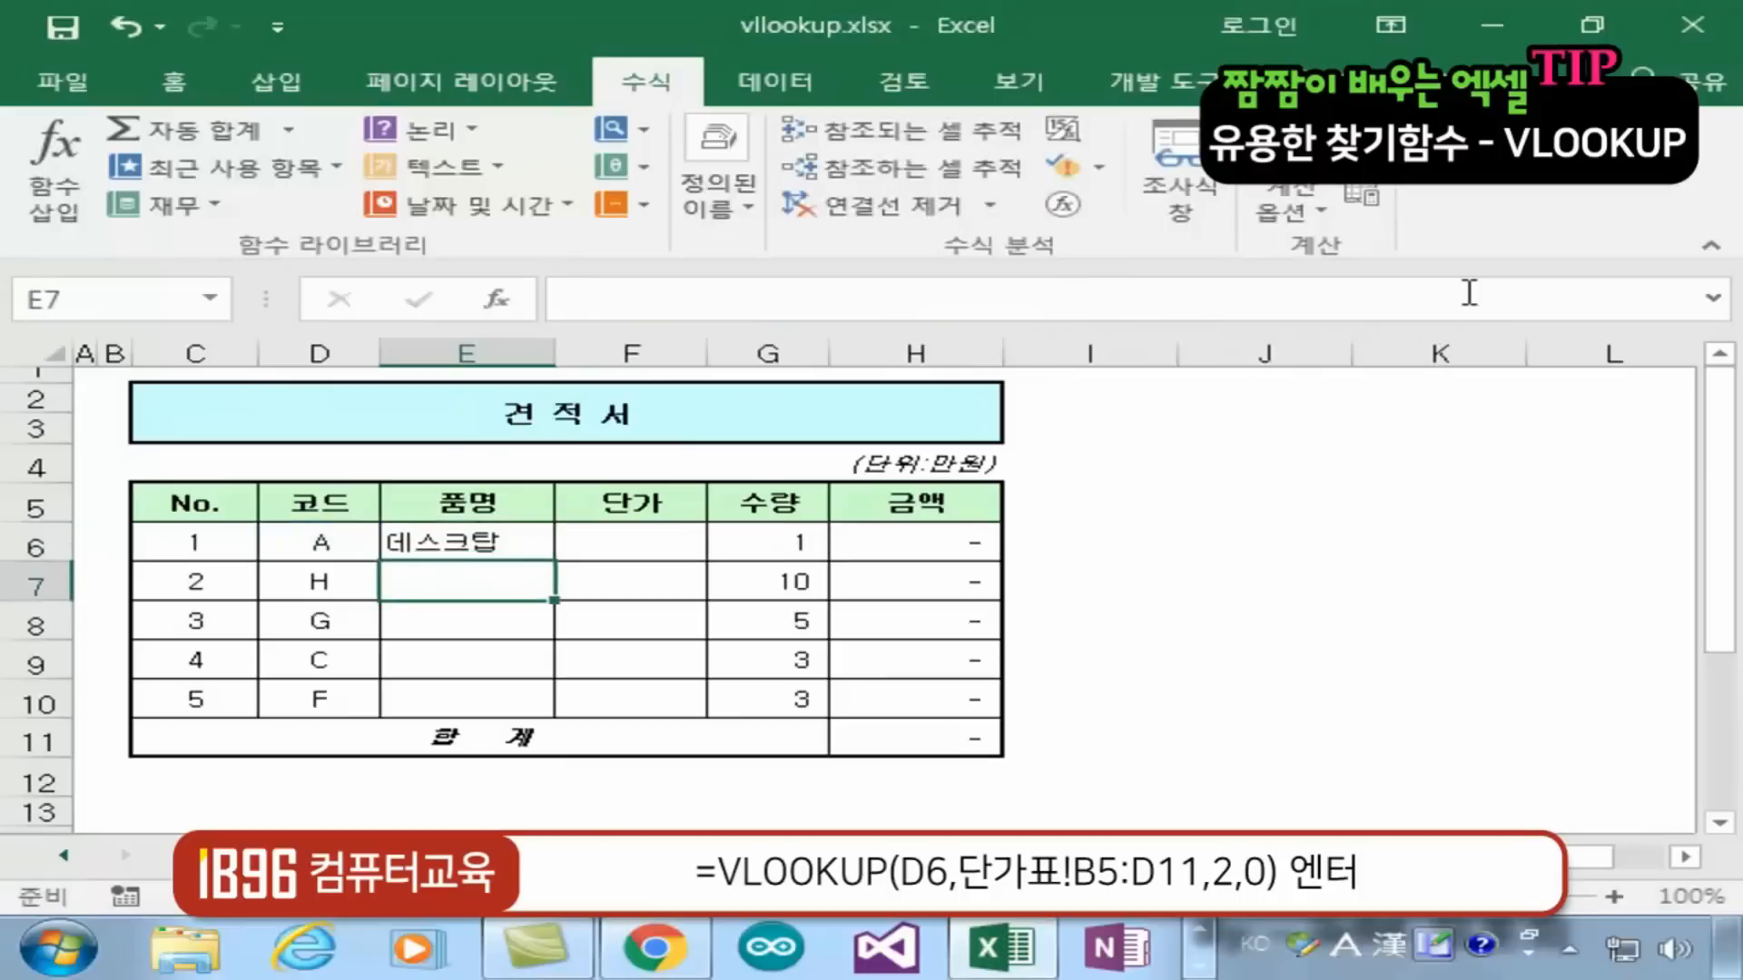
Check the product name returned for the first code and delete the formula from cell E6
{"action": "left_click", "coordinate": [502, 540]}
{"action": "left_click", "coordinate": [307, 543]}
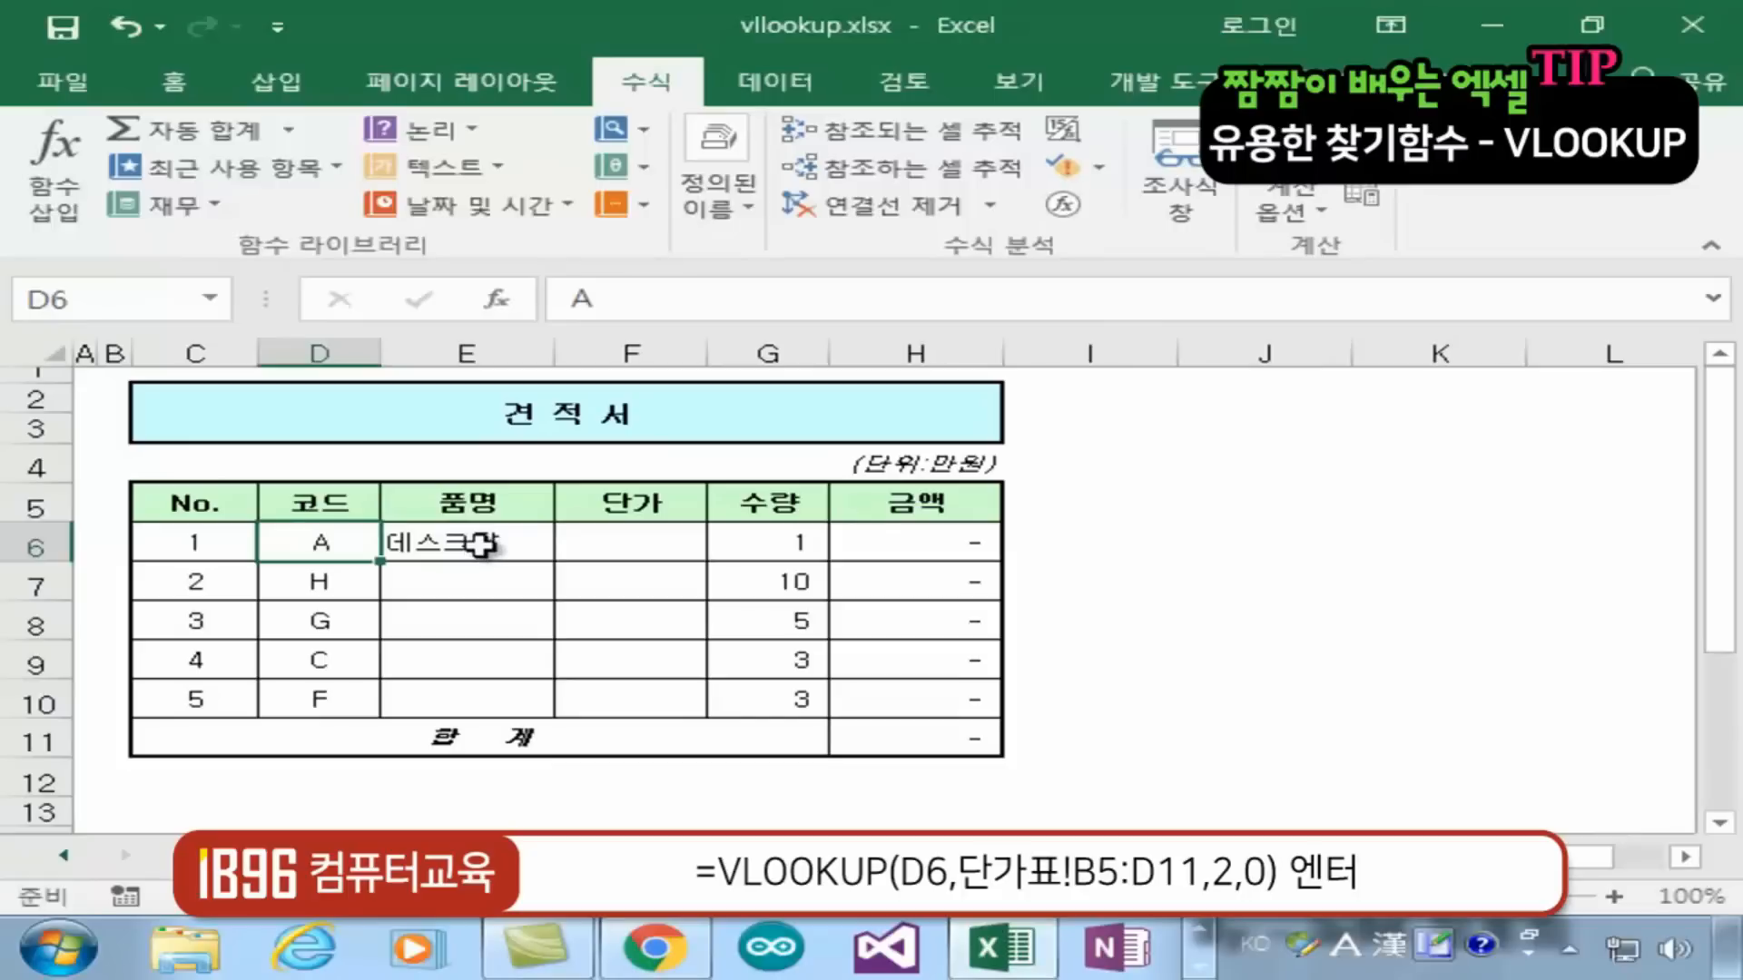
{"action": "left_click", "coordinate": [479, 543]}
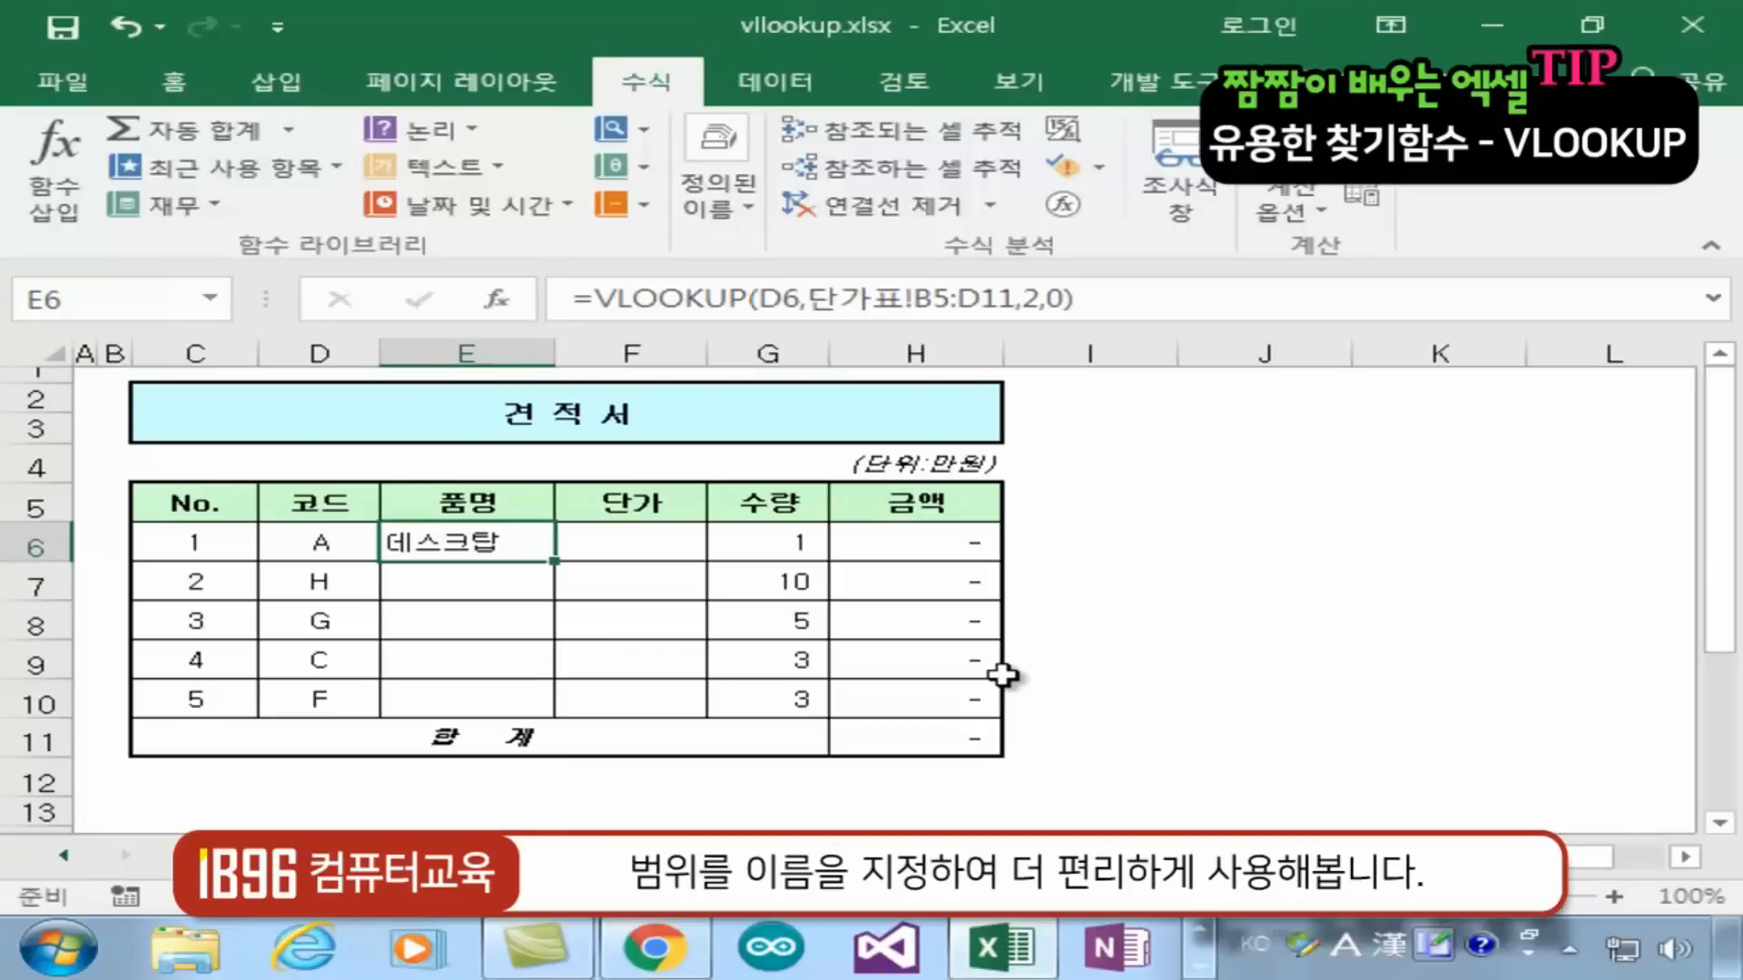
{"action": "key", "text": "Delete"}
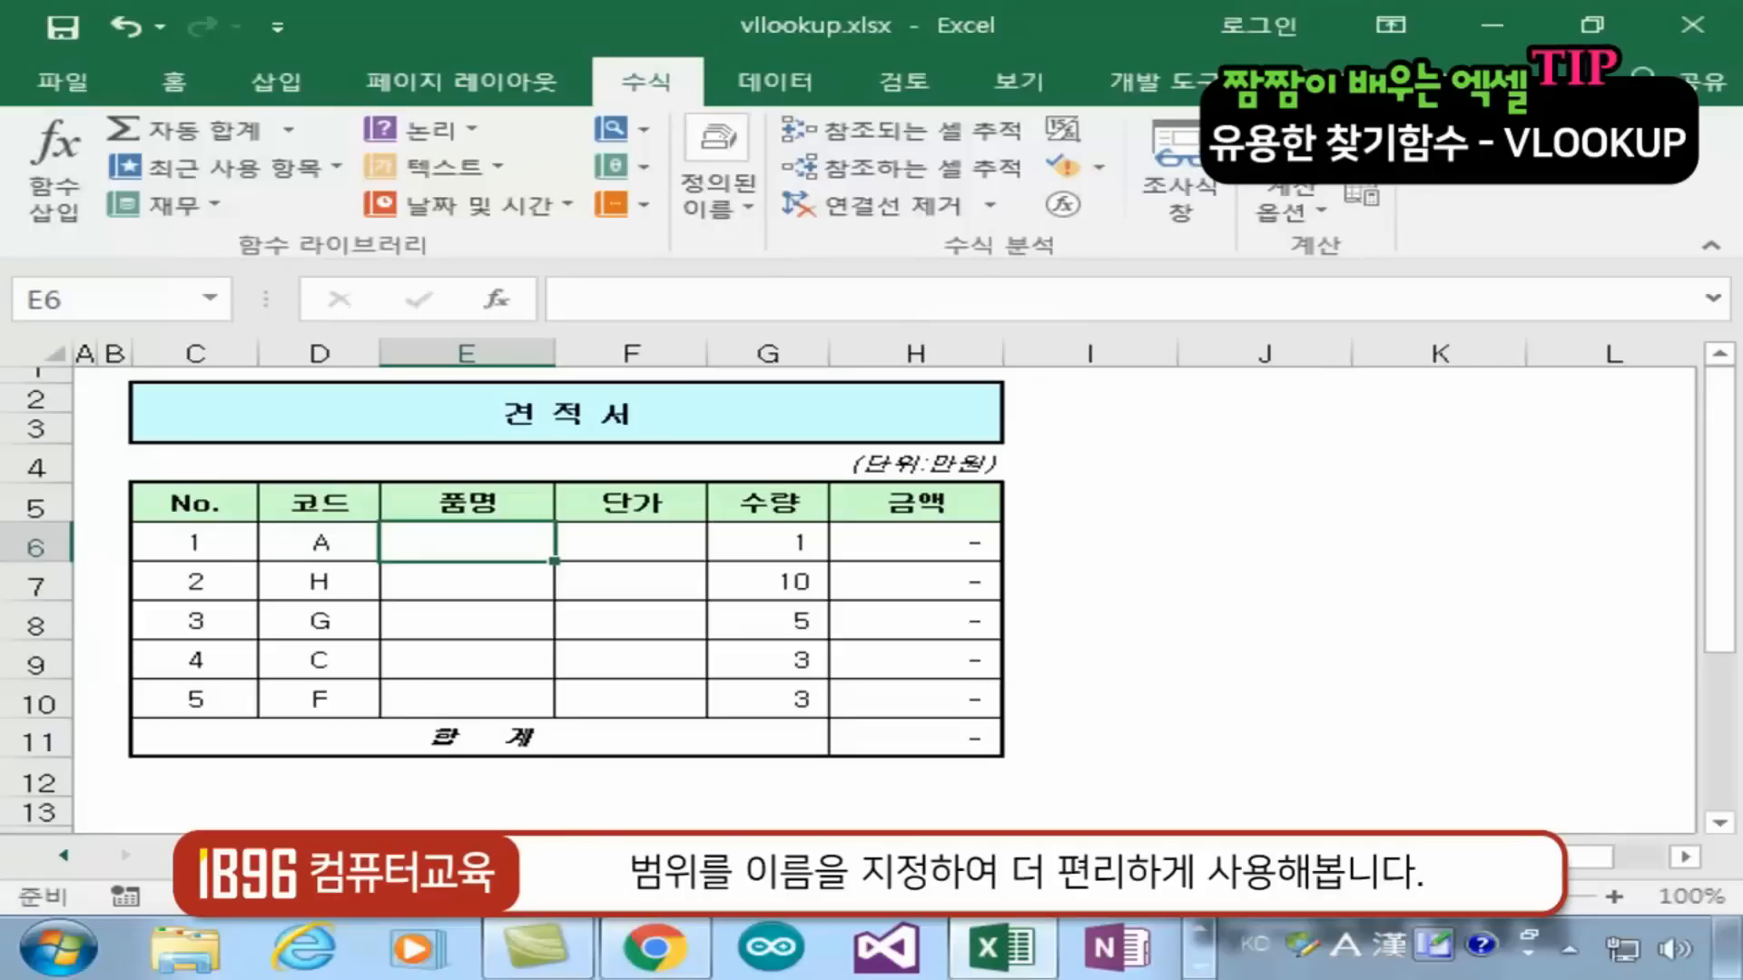
Name the price list range B5:D11 on the 단가표 sheet 사무용품
{"action": "left_click", "coordinate": [426, 858]}
{"action": "left_click", "coordinate": [304, 858]}
{"action": "left_click", "coordinate": [426, 858]}
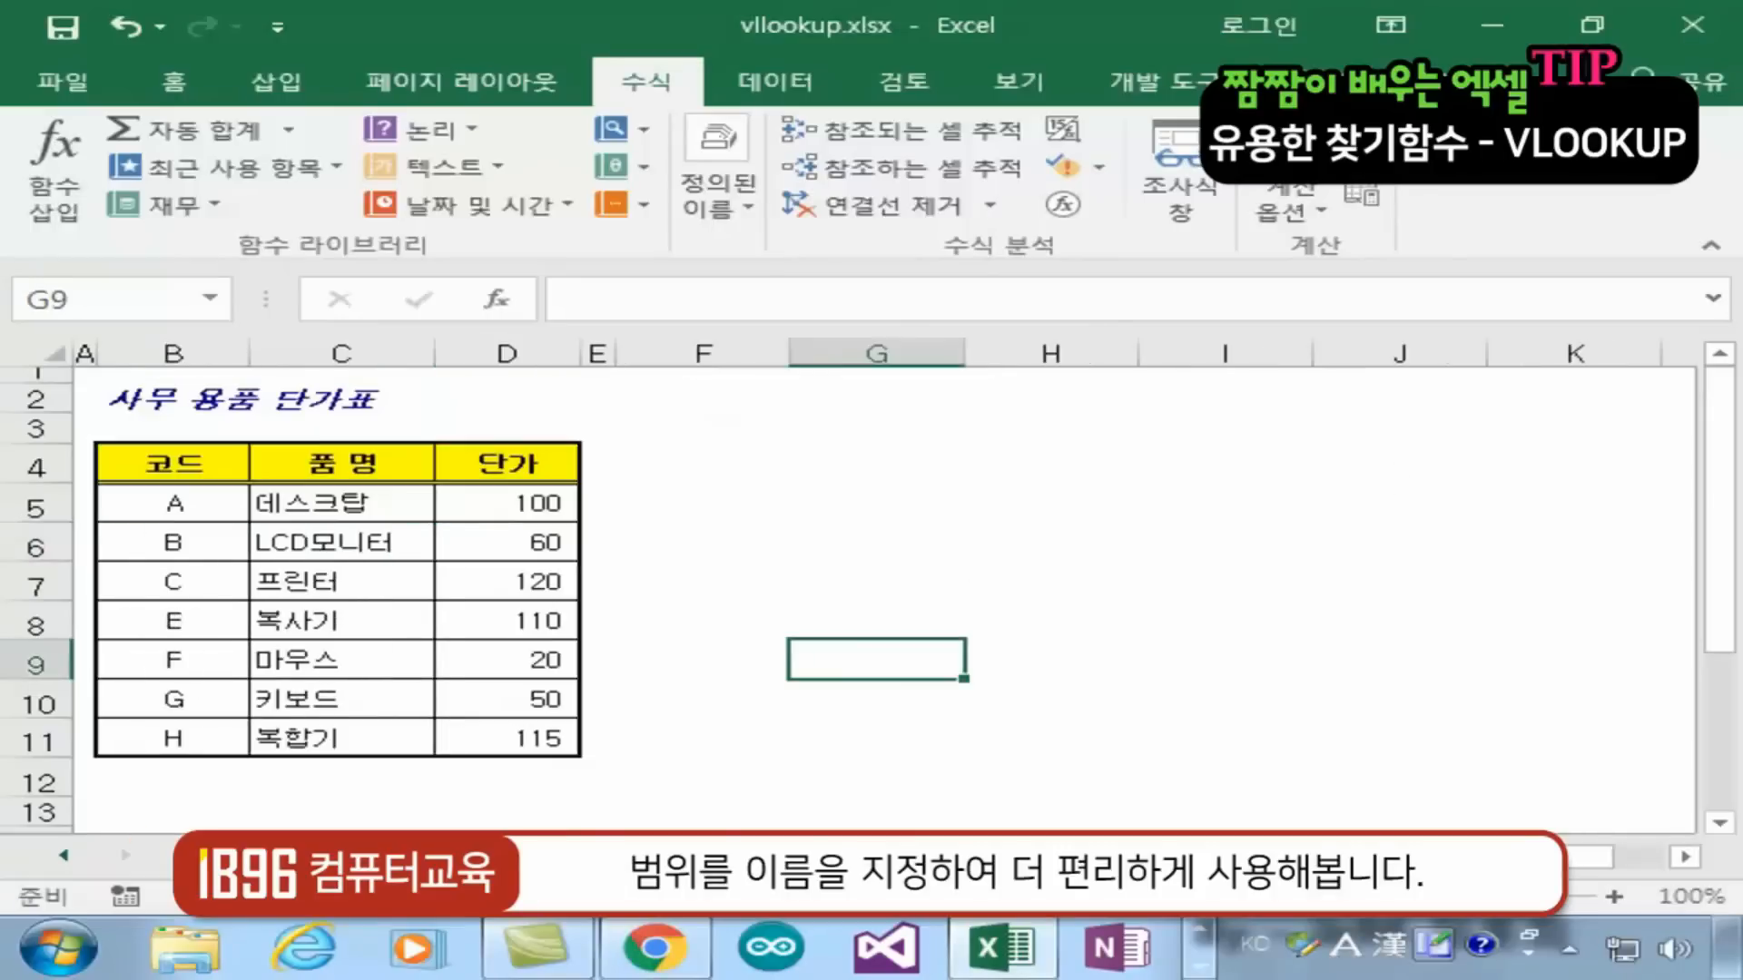
{"action": "left_click", "coordinate": [949, 517]}
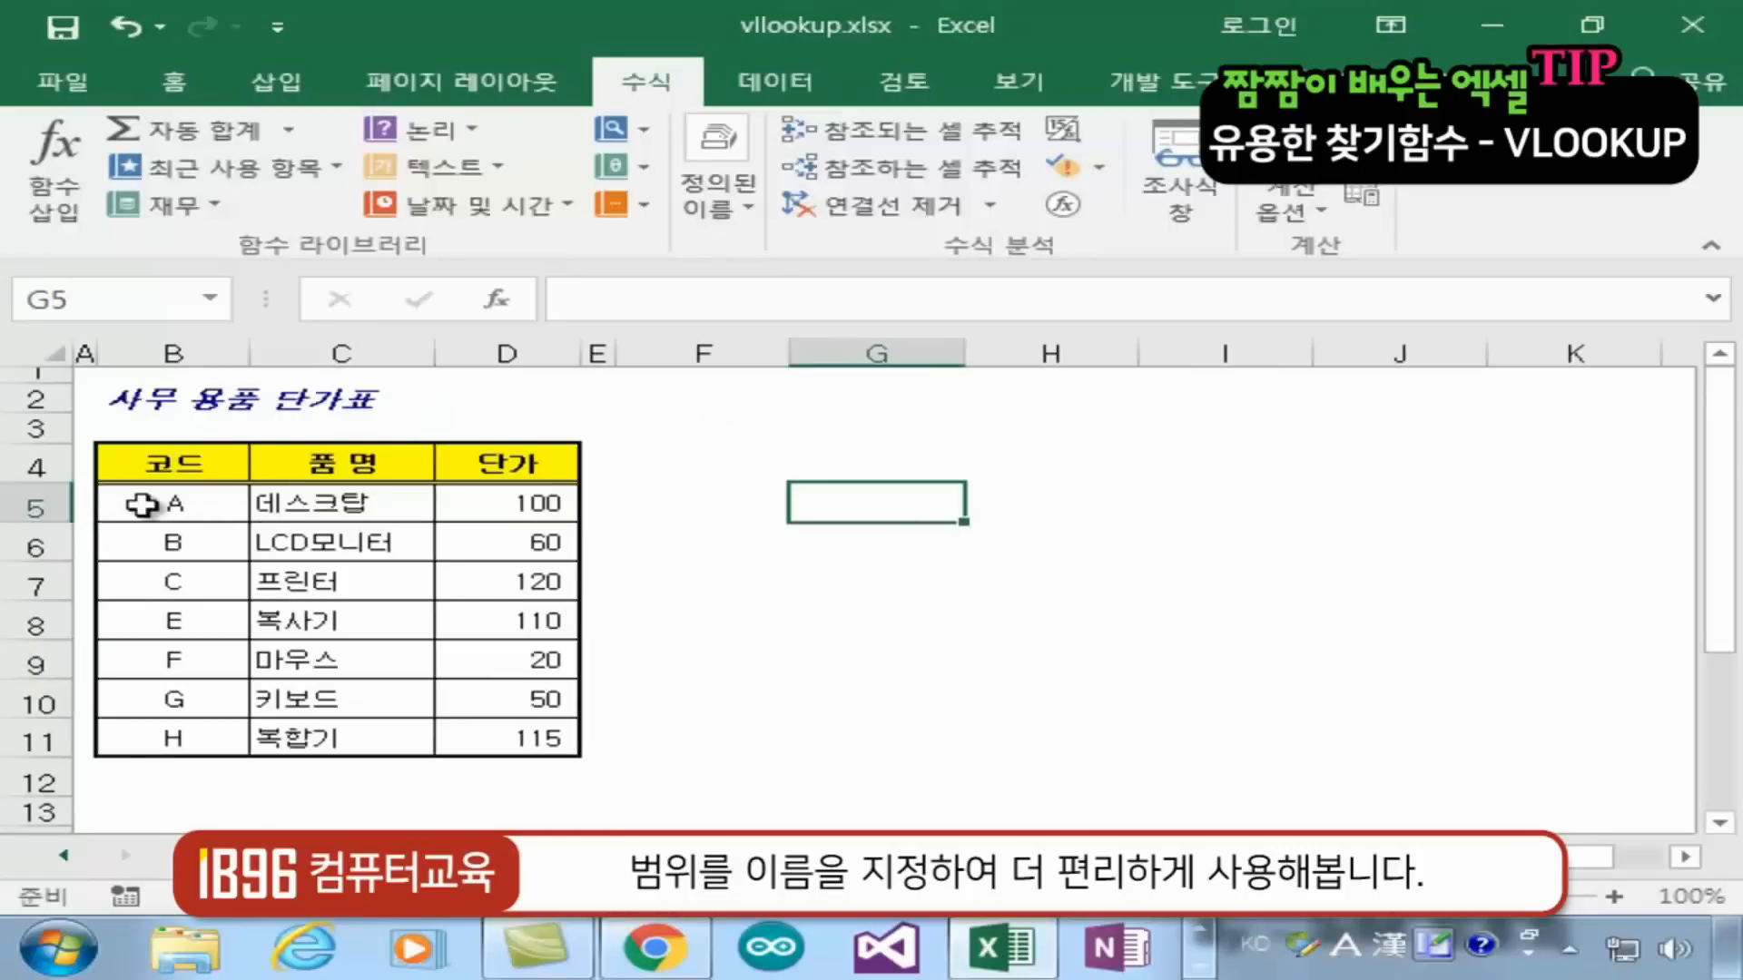
{"action": "left_click_drag", "start_coordinate": [160, 501], "coordinate": [496, 740]}
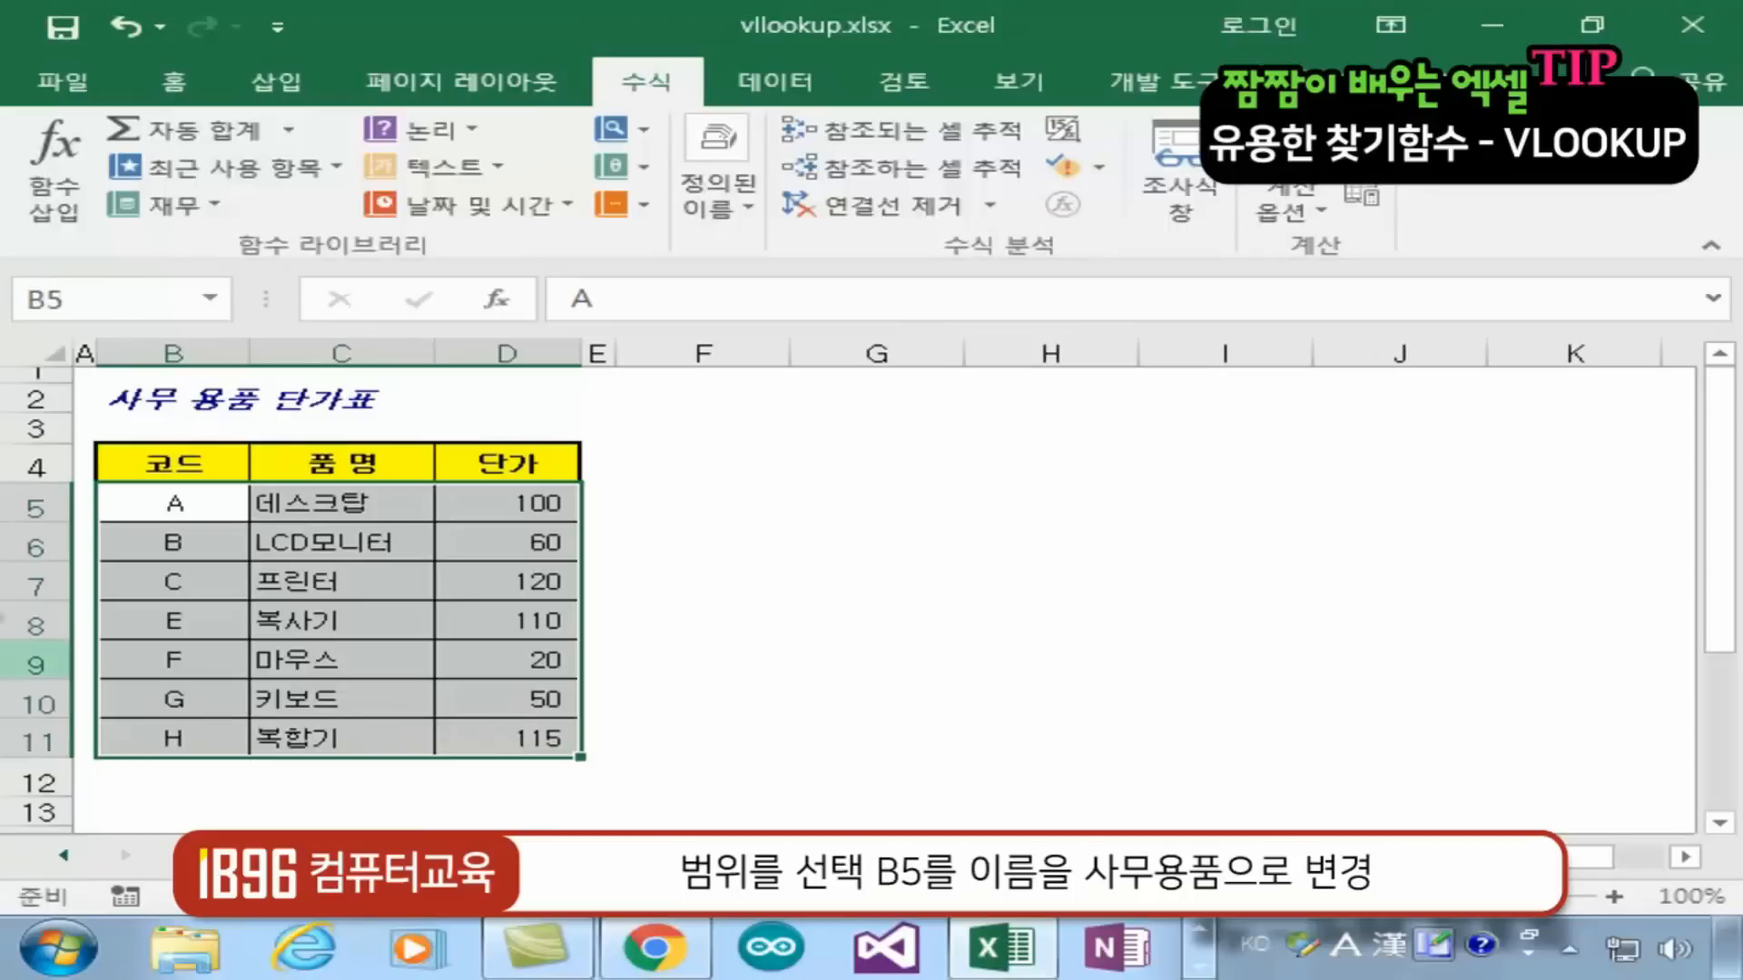
{"action": "left_click", "coordinate": [88, 299]}
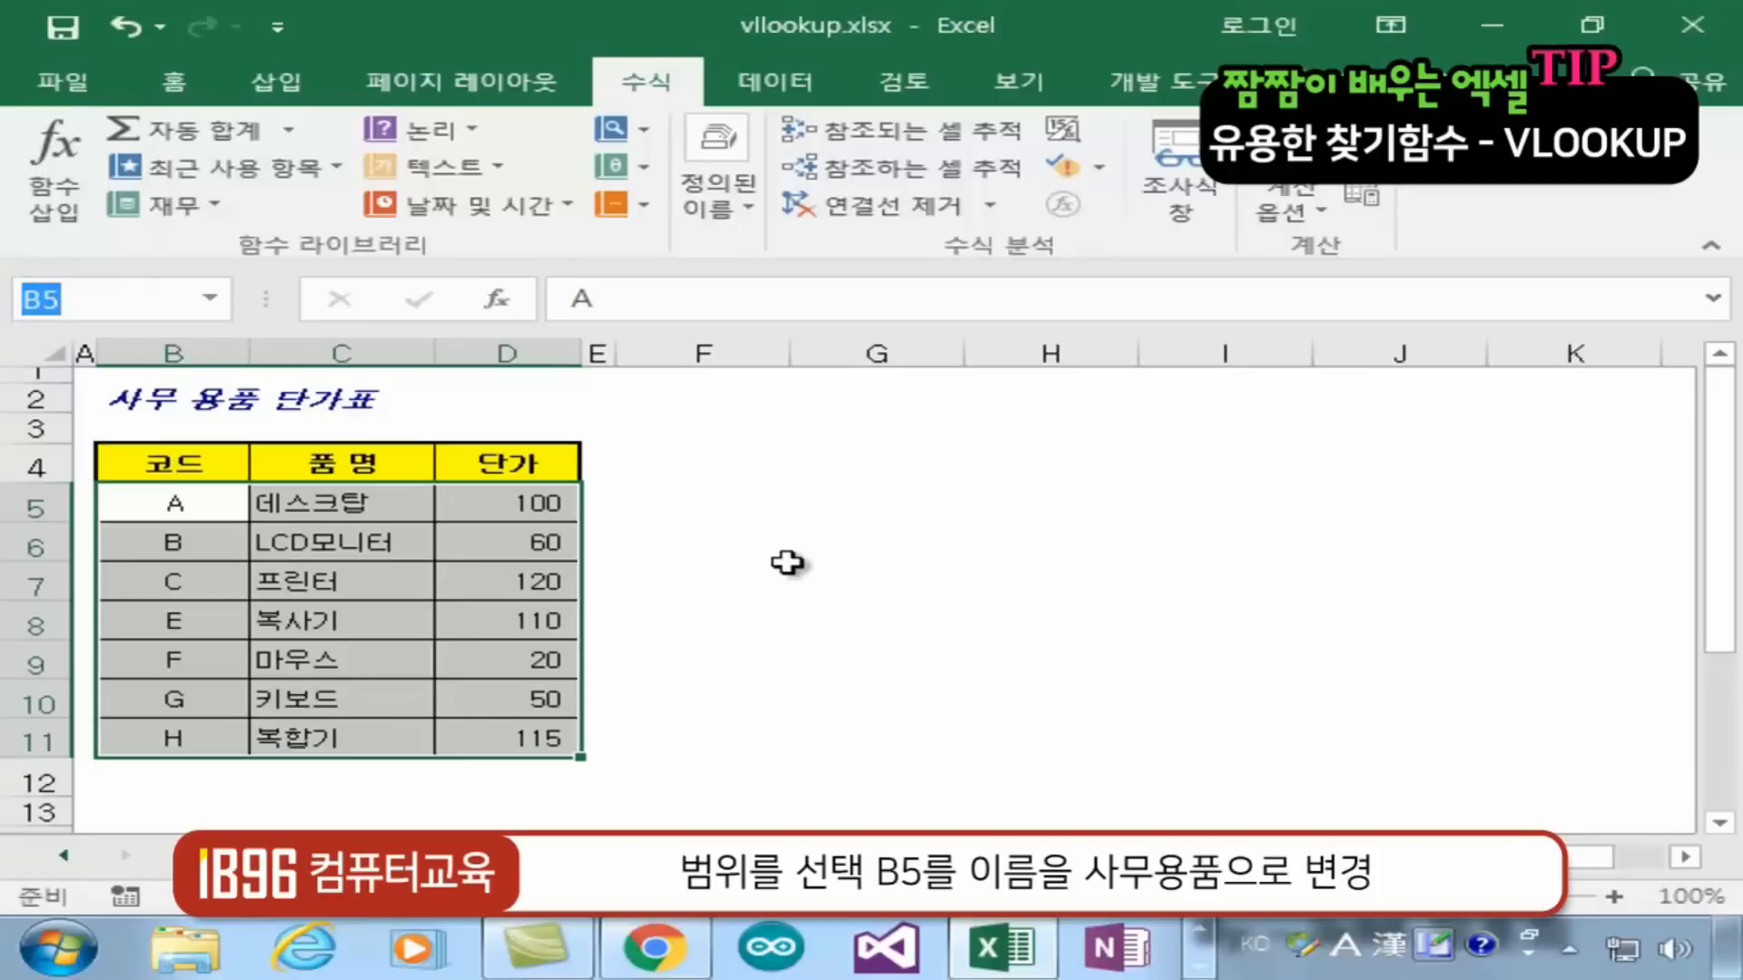
{"action": "type", "text": "TK사무용품"}
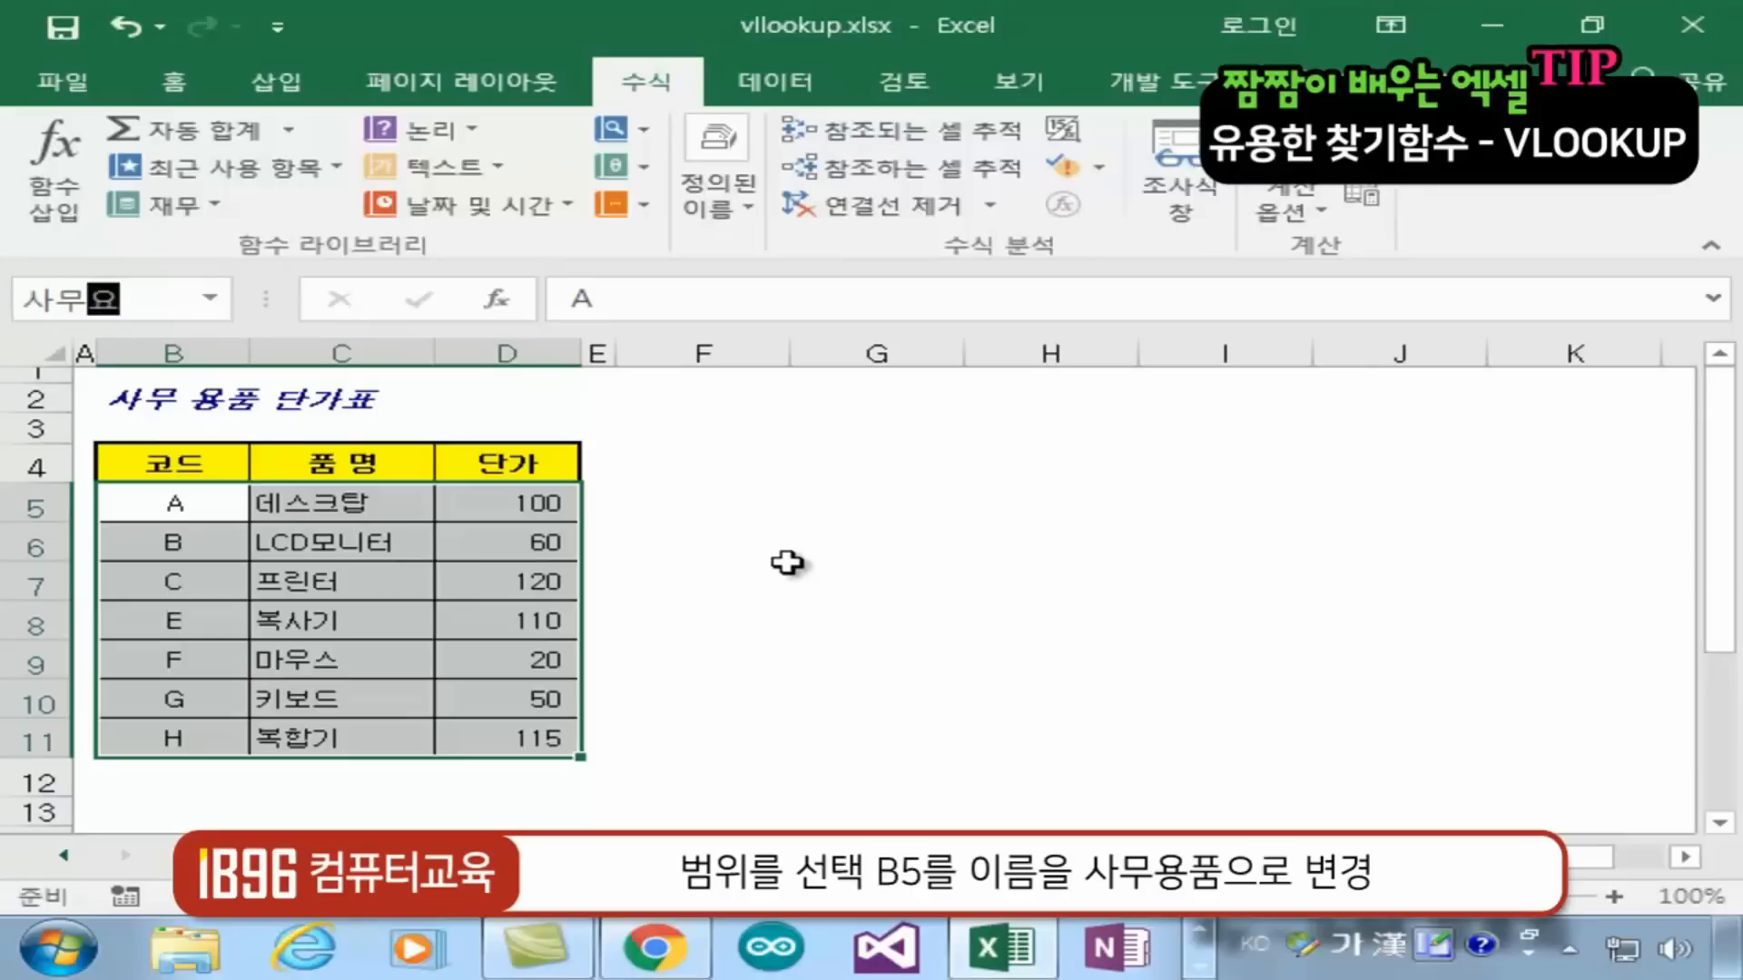
{"action": "key", "text": "Return"}
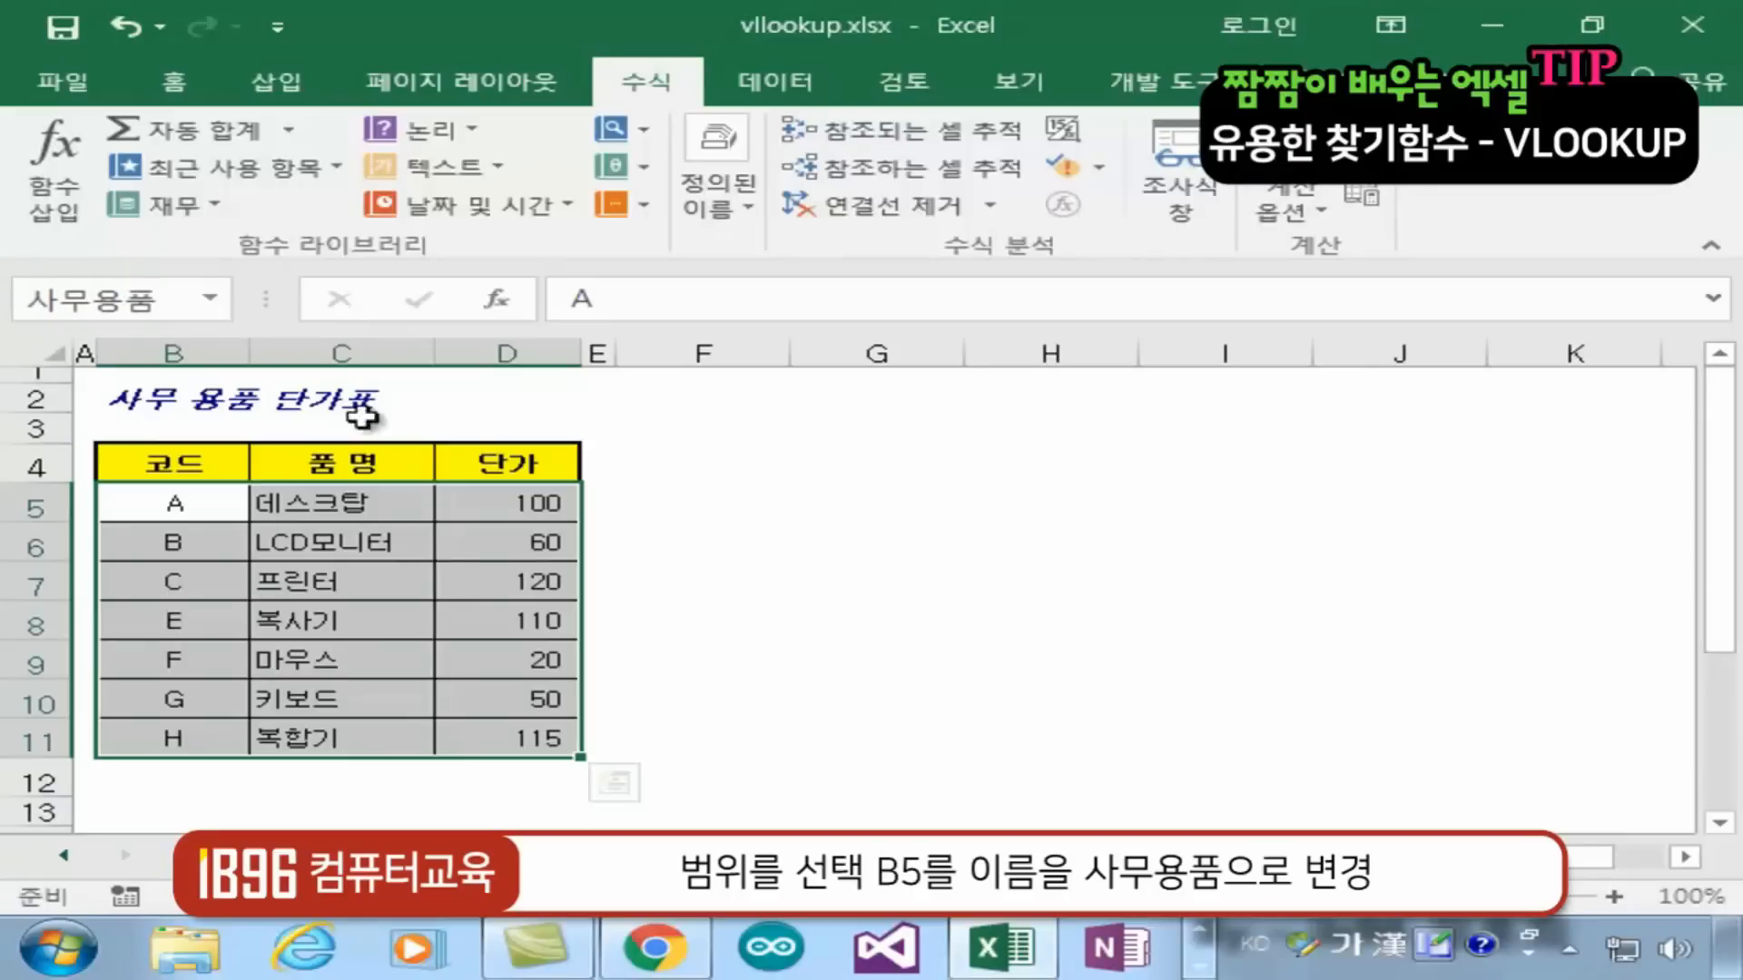
Examine the column order of code, product name and unit price in the 사무용품 price list
{"action": "left_click", "coordinate": [181, 495]}
{"action": "left_click", "coordinate": [342, 496]}
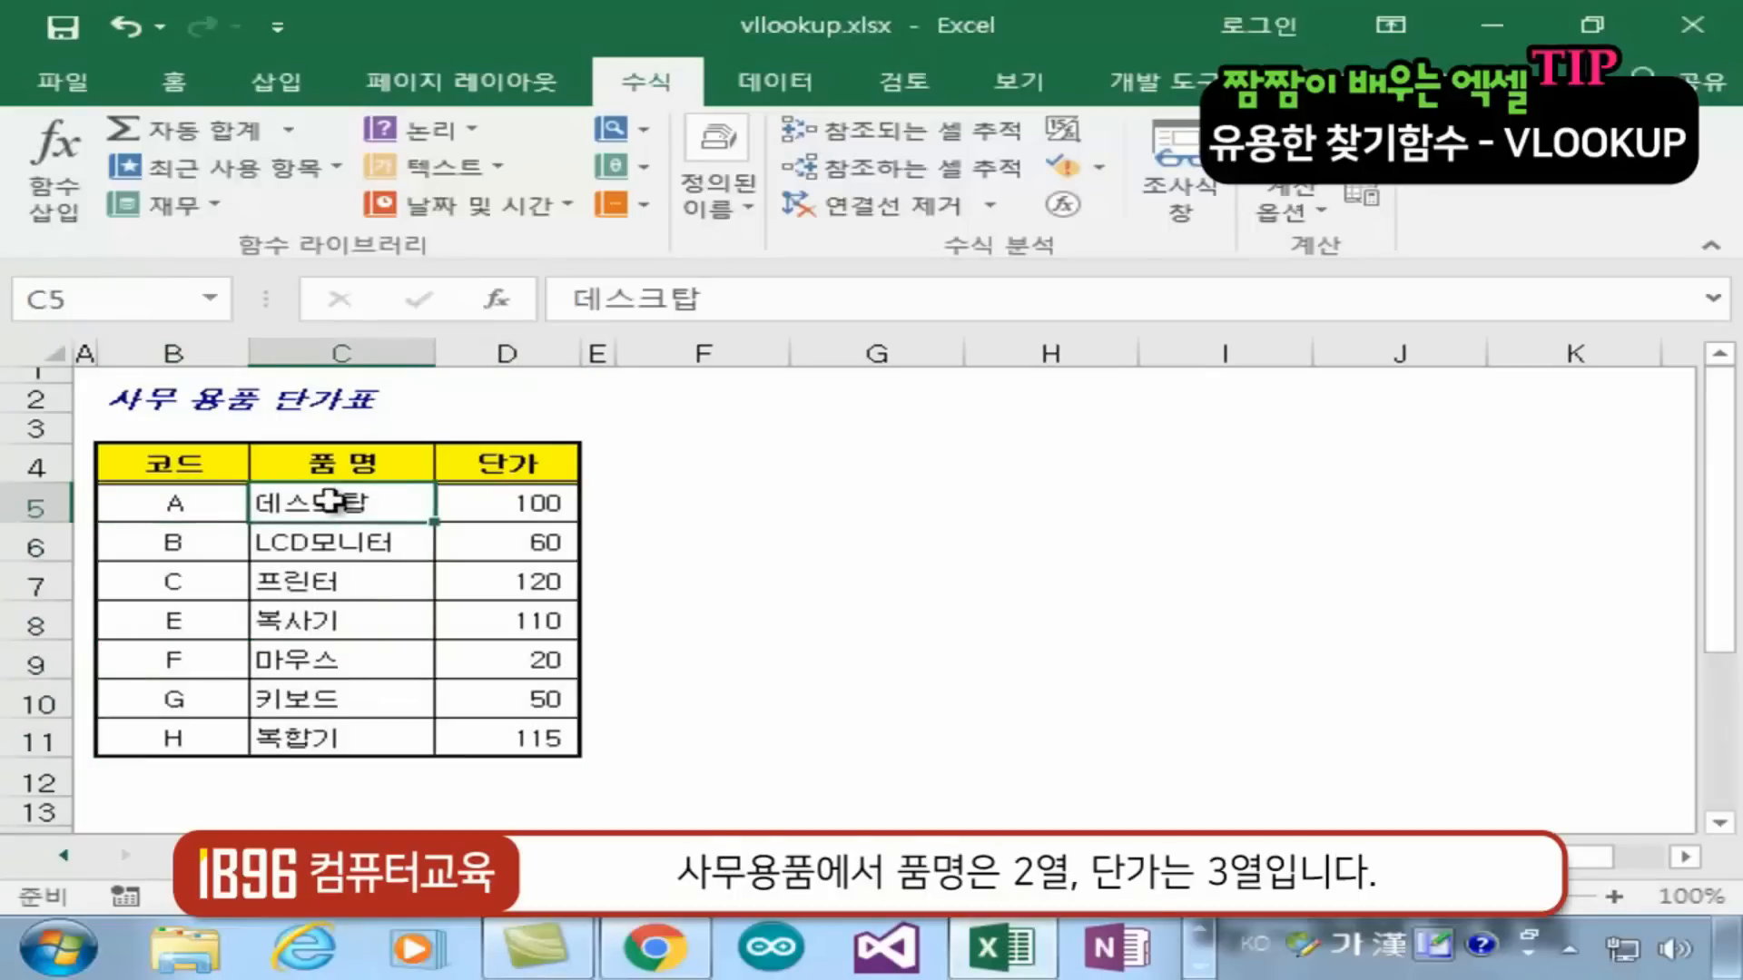
{"action": "left_click", "coordinate": [545, 499]}
{"action": "left_click", "coordinate": [893, 557]}
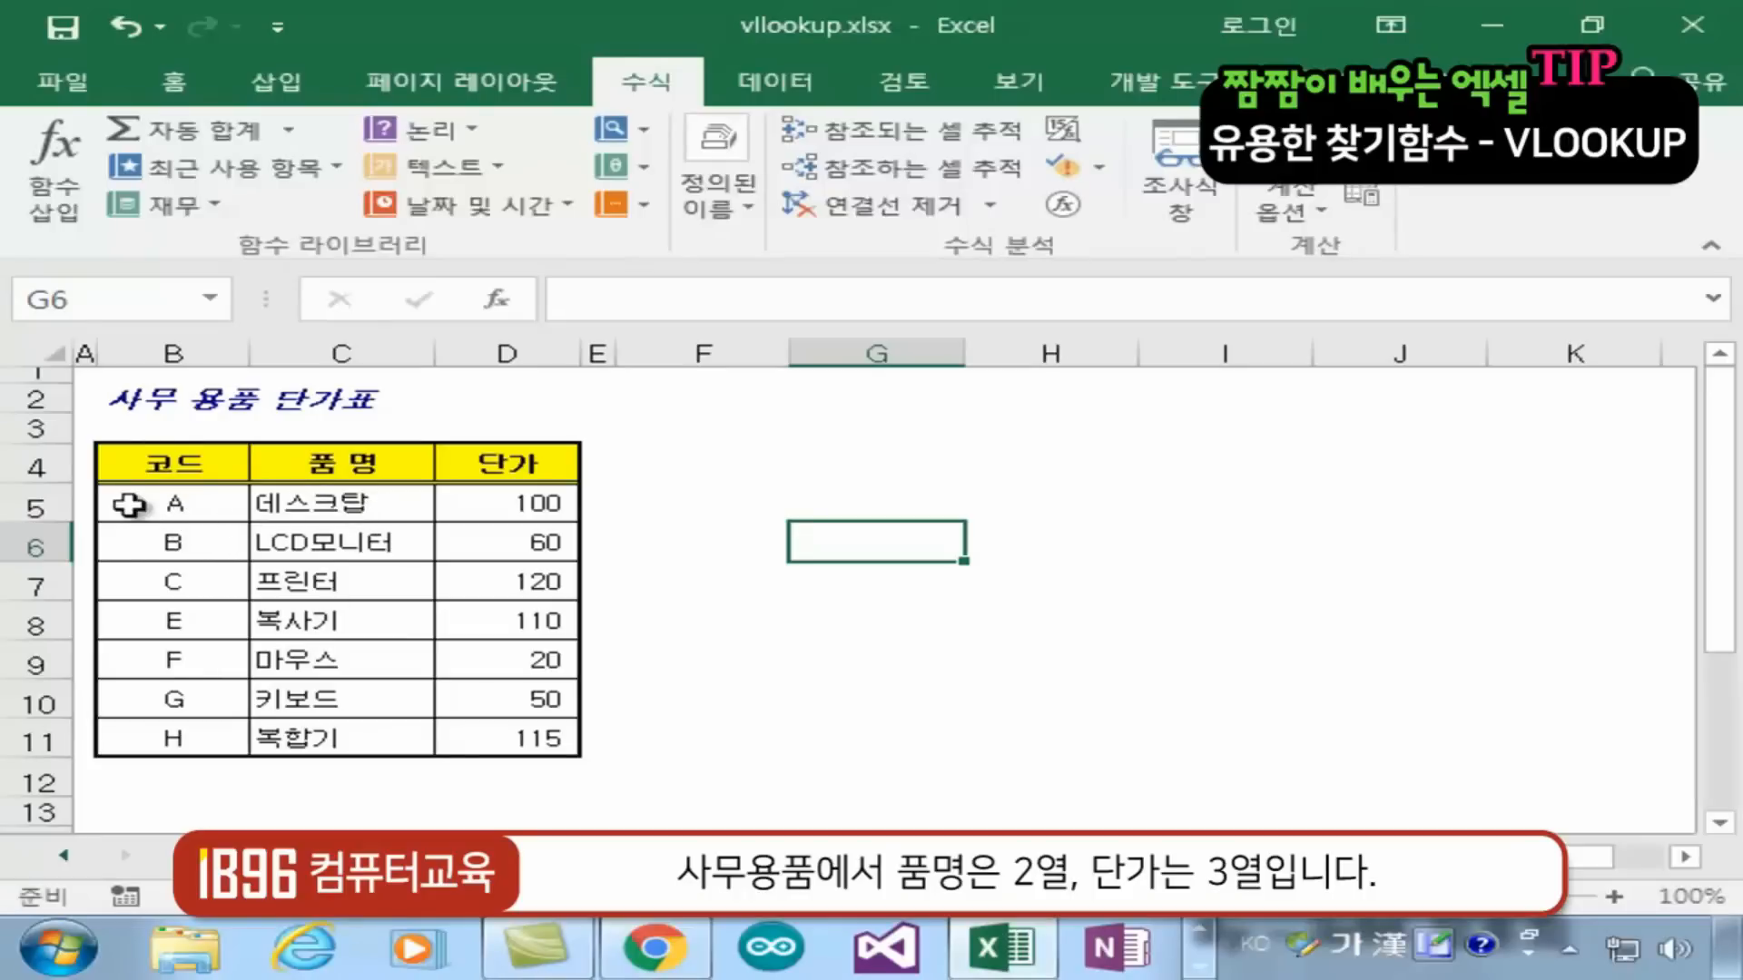
{"action": "left_click", "coordinate": [194, 500]}
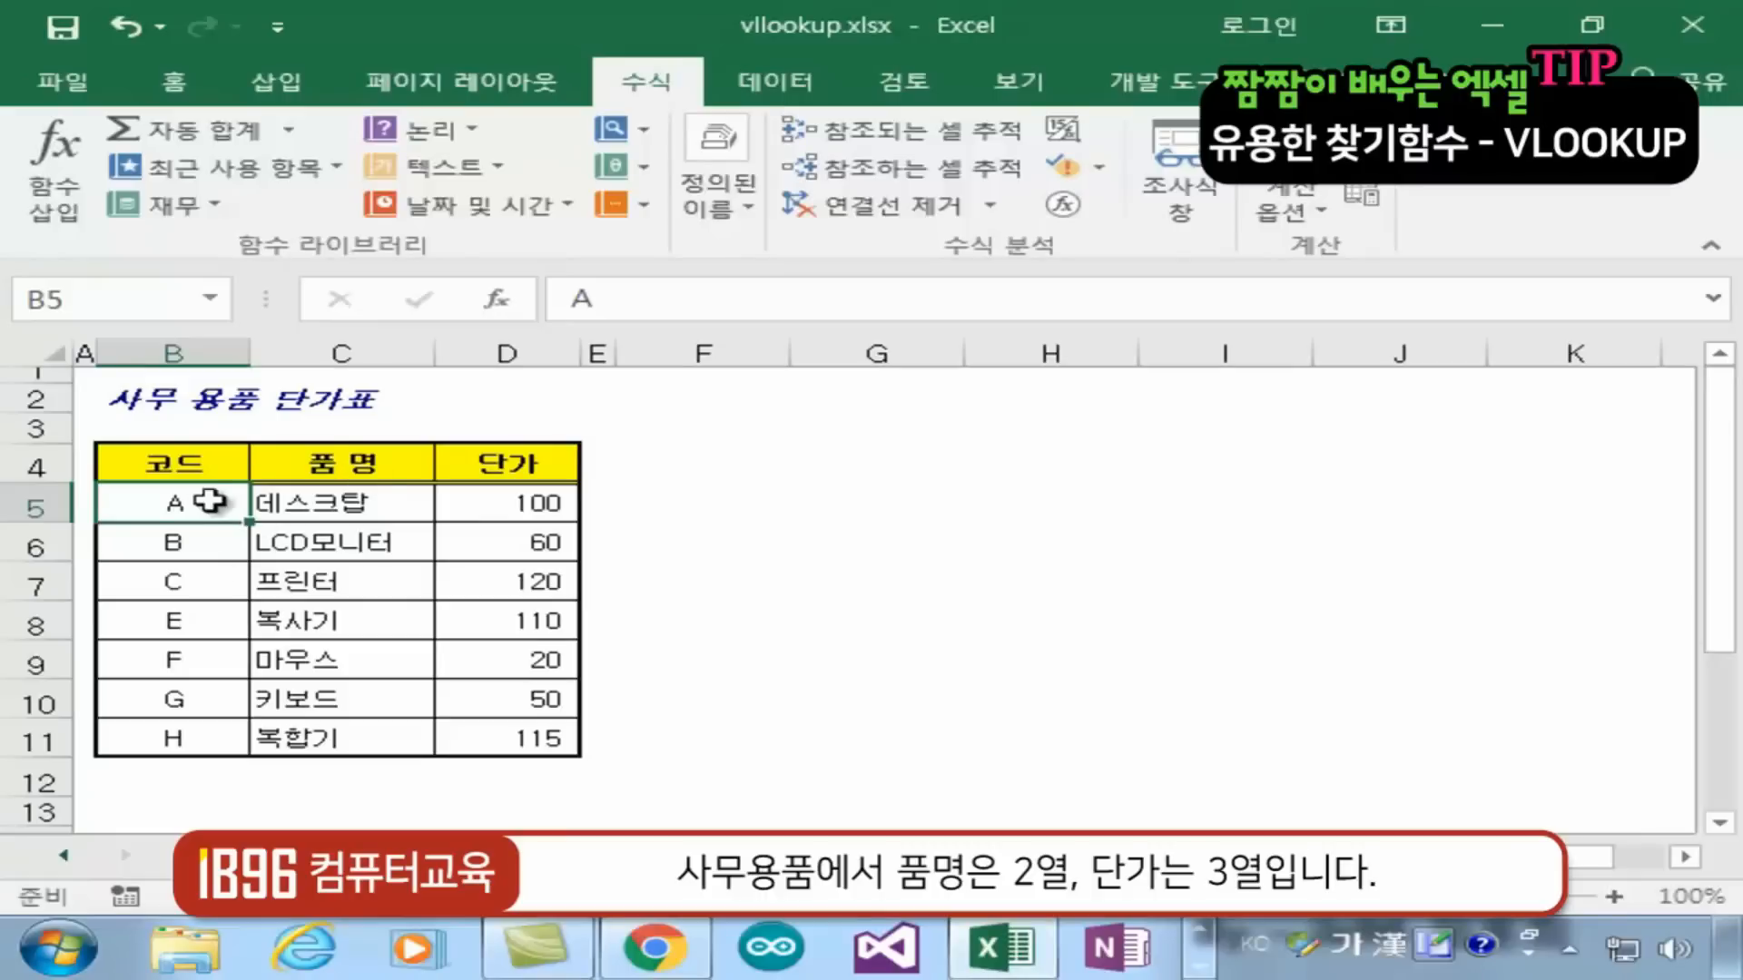
{"action": "left_click", "coordinate": [349, 501]}
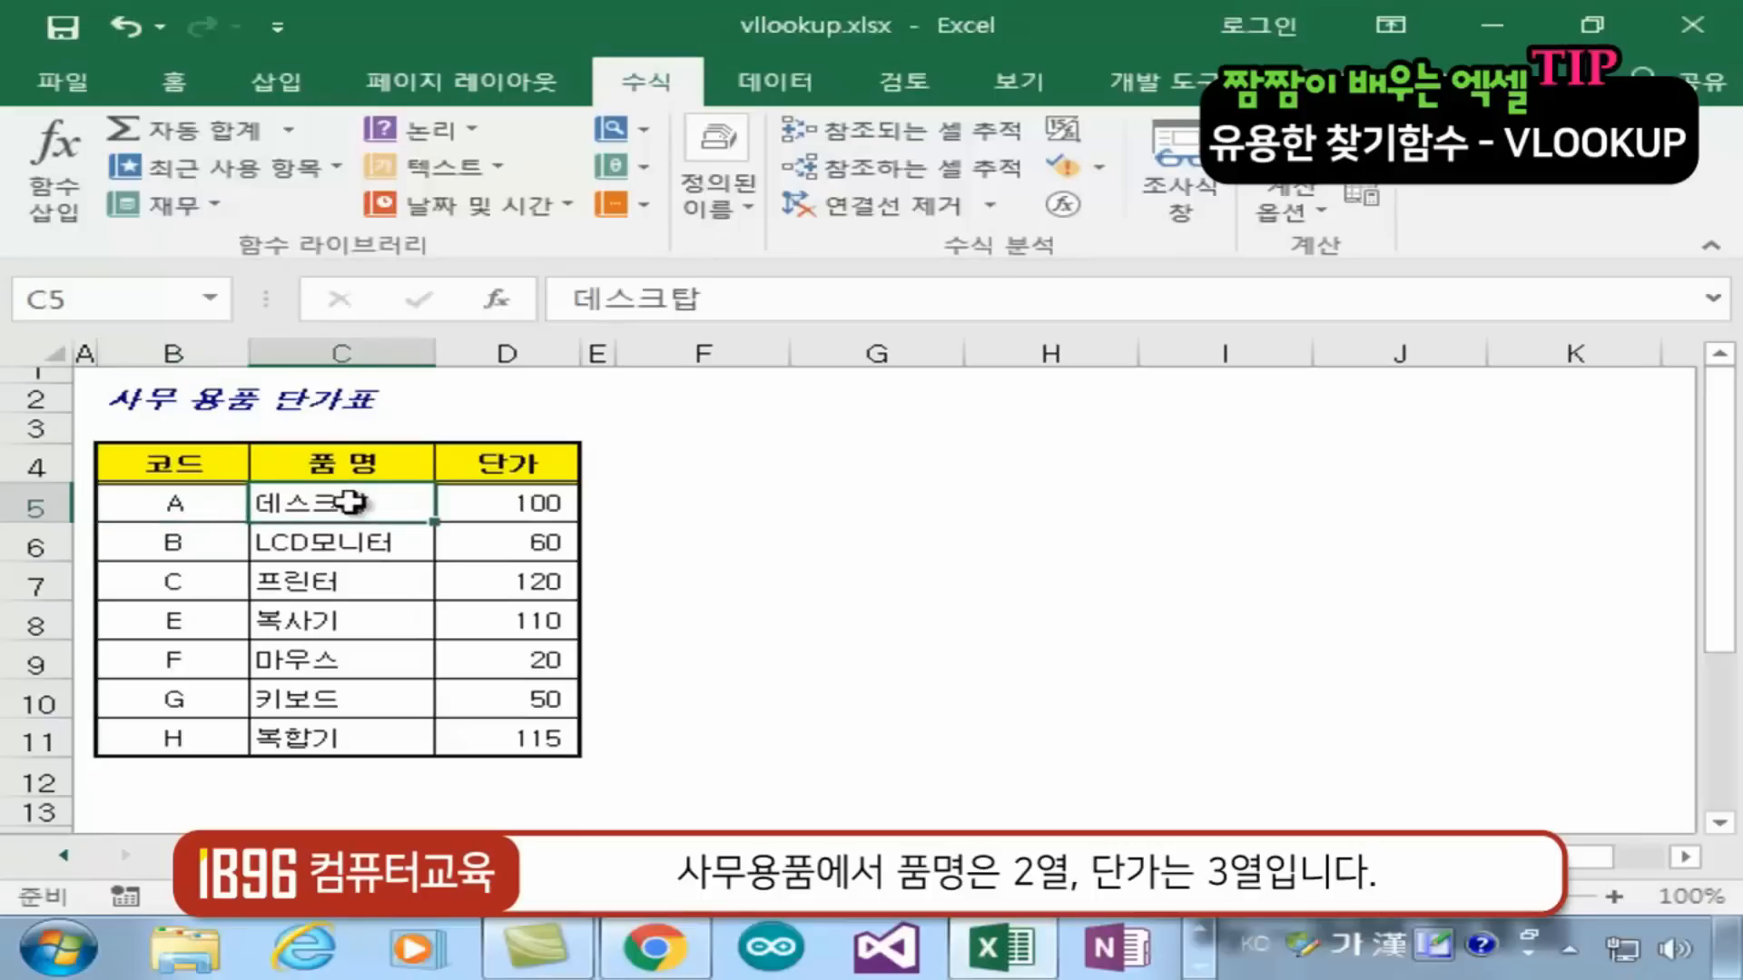
{"action": "left_click", "coordinate": [534, 502]}
{"action": "left_click", "coordinate": [195, 463]}
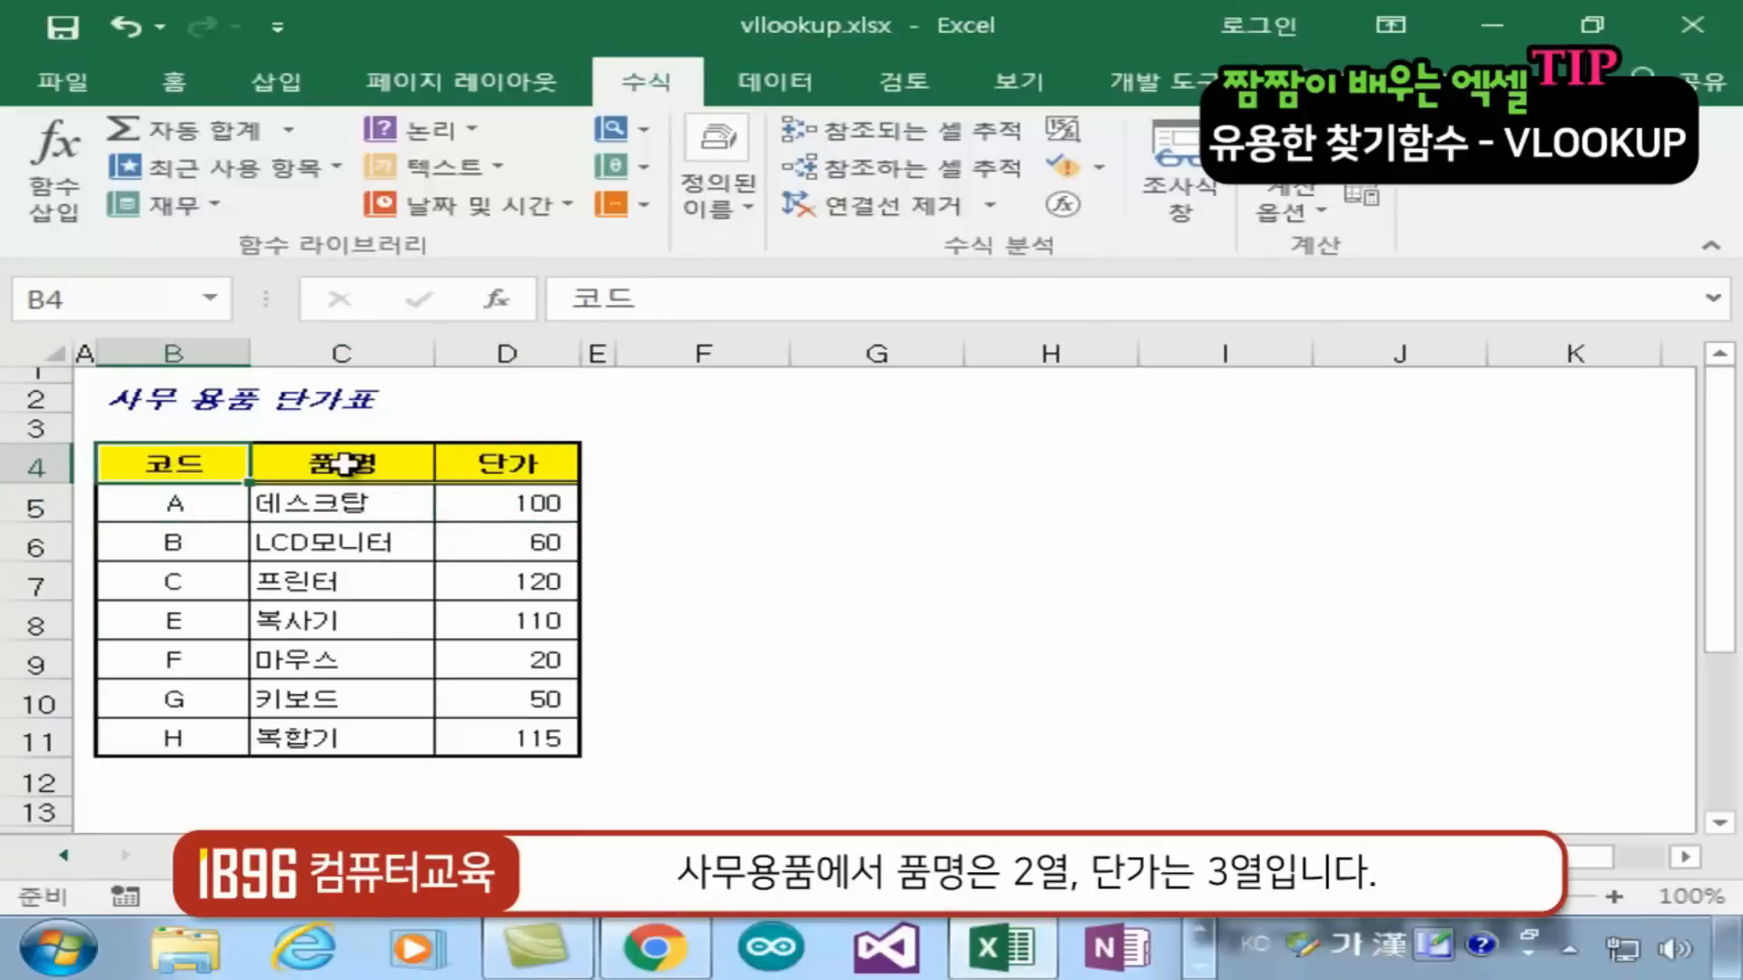
{"action": "left_click", "coordinate": [348, 466]}
{"action": "left_click", "coordinate": [481, 463]}
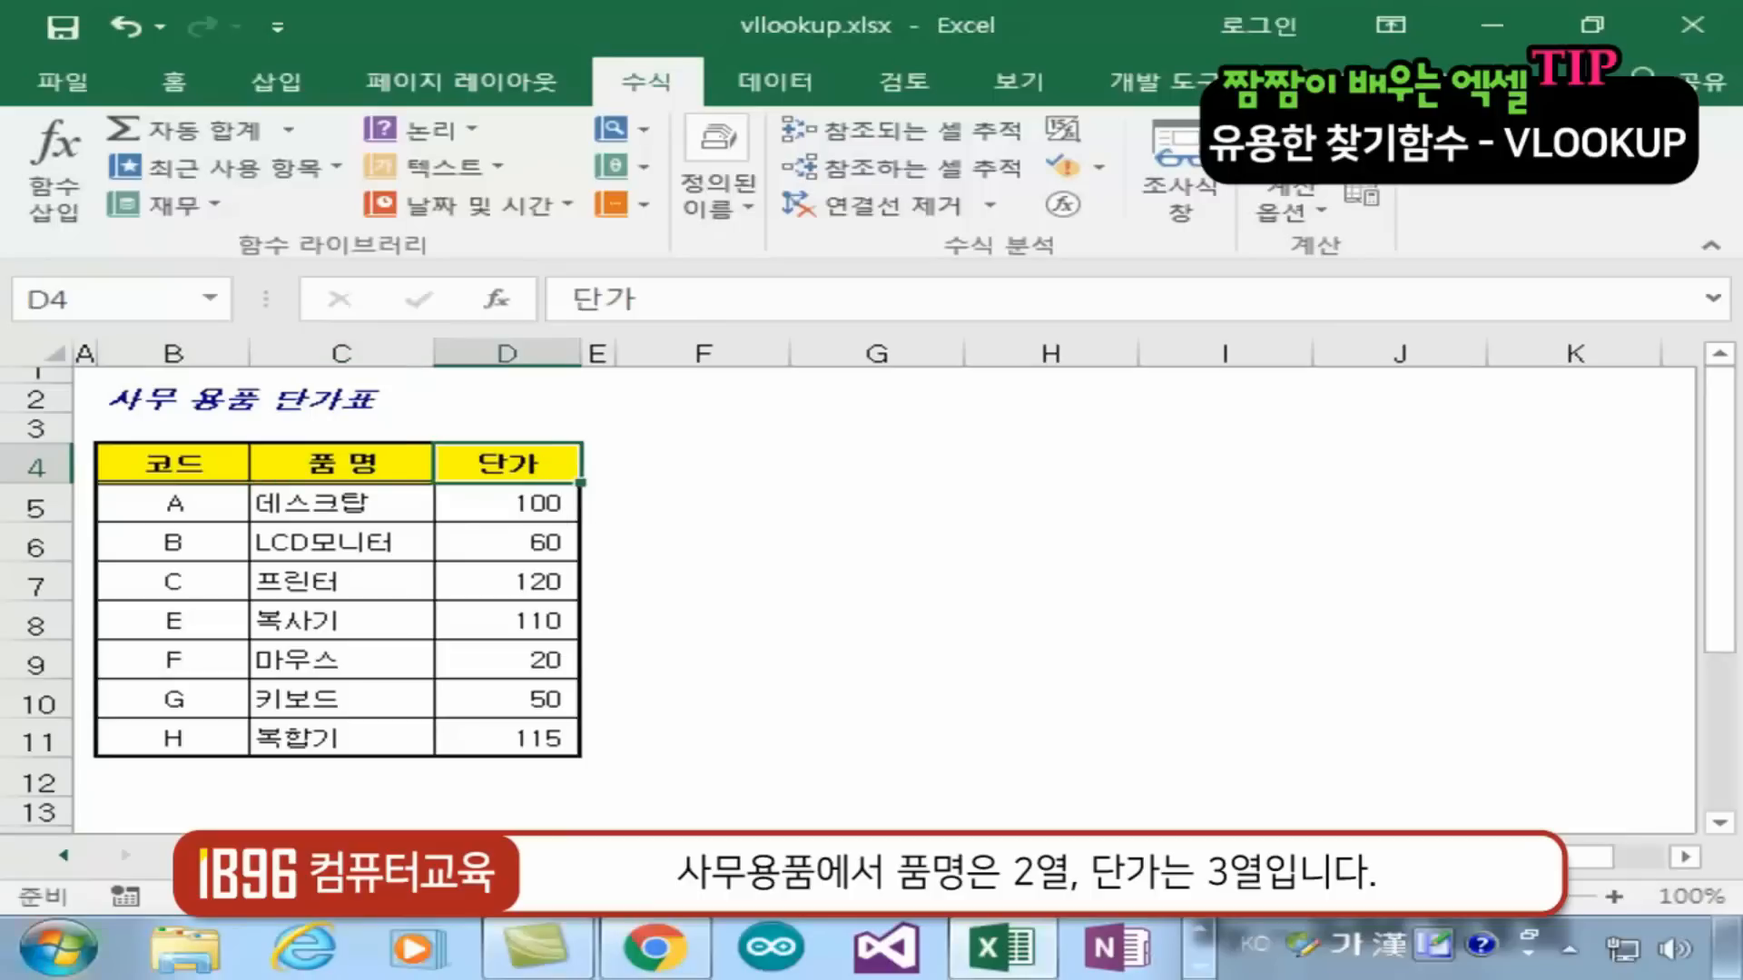
Start a VLOOKUP formula in cell E6 of the estimate sheet with D6 as the lookup value
{"action": "left_click", "coordinate": [944, 856]}
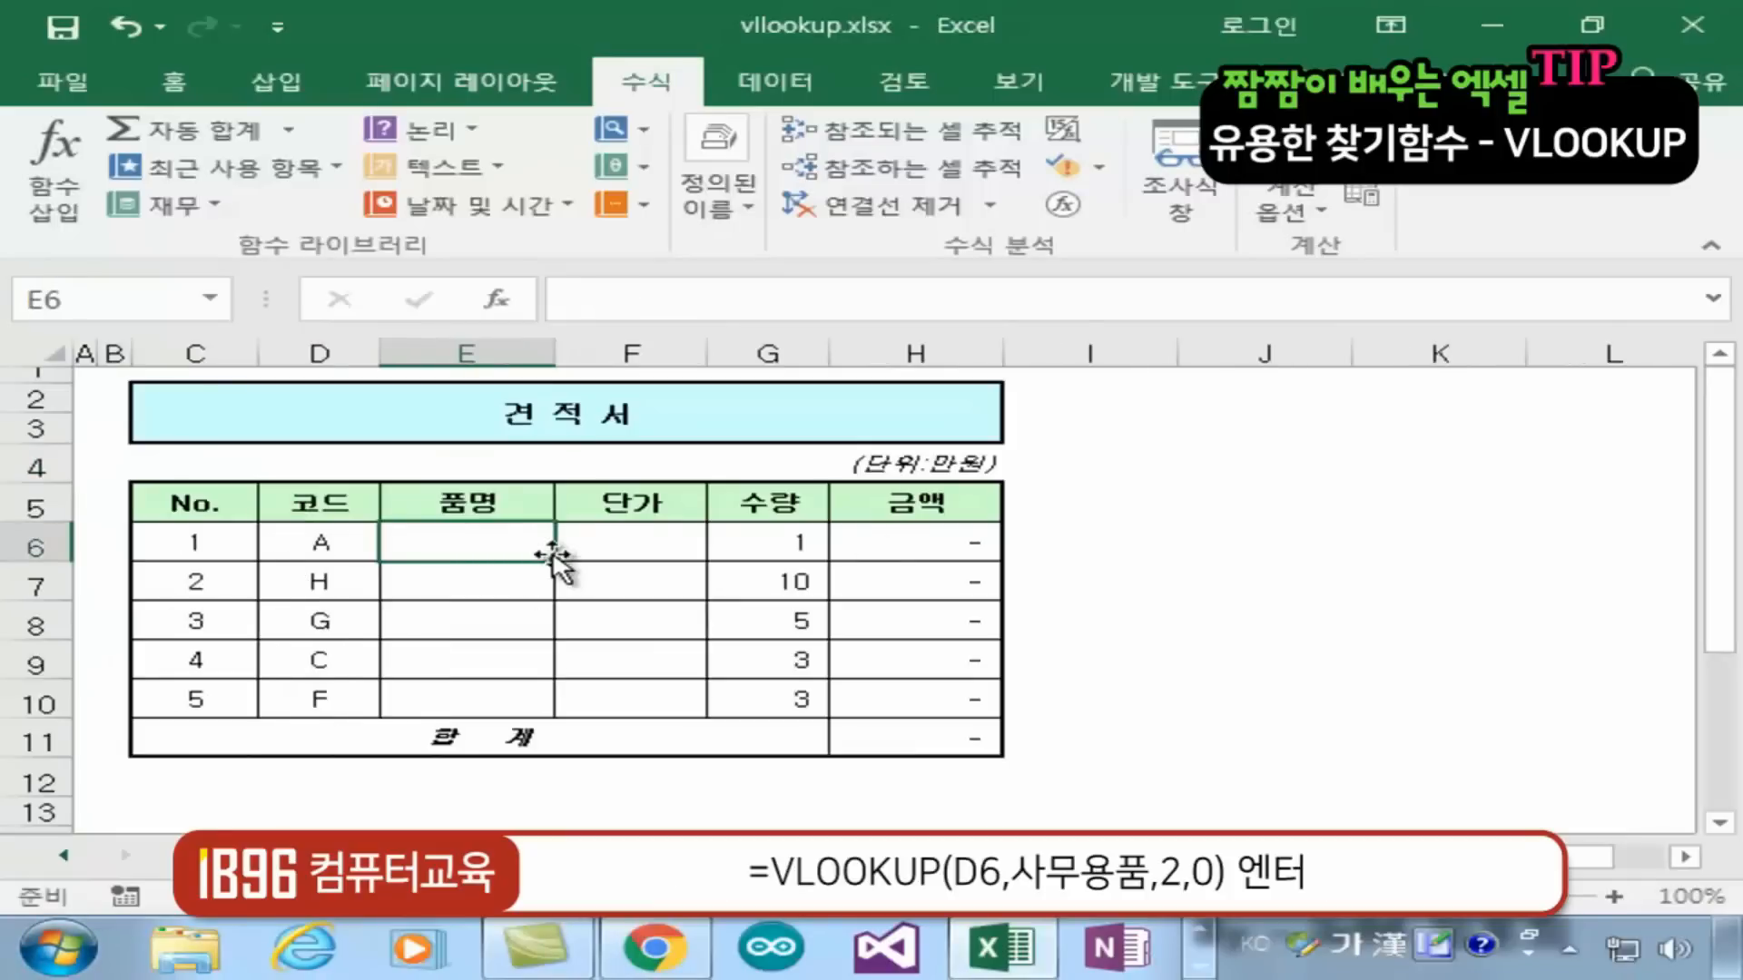
{"action": "type", "text": "="}
{"action": "type", "text": "vl"}
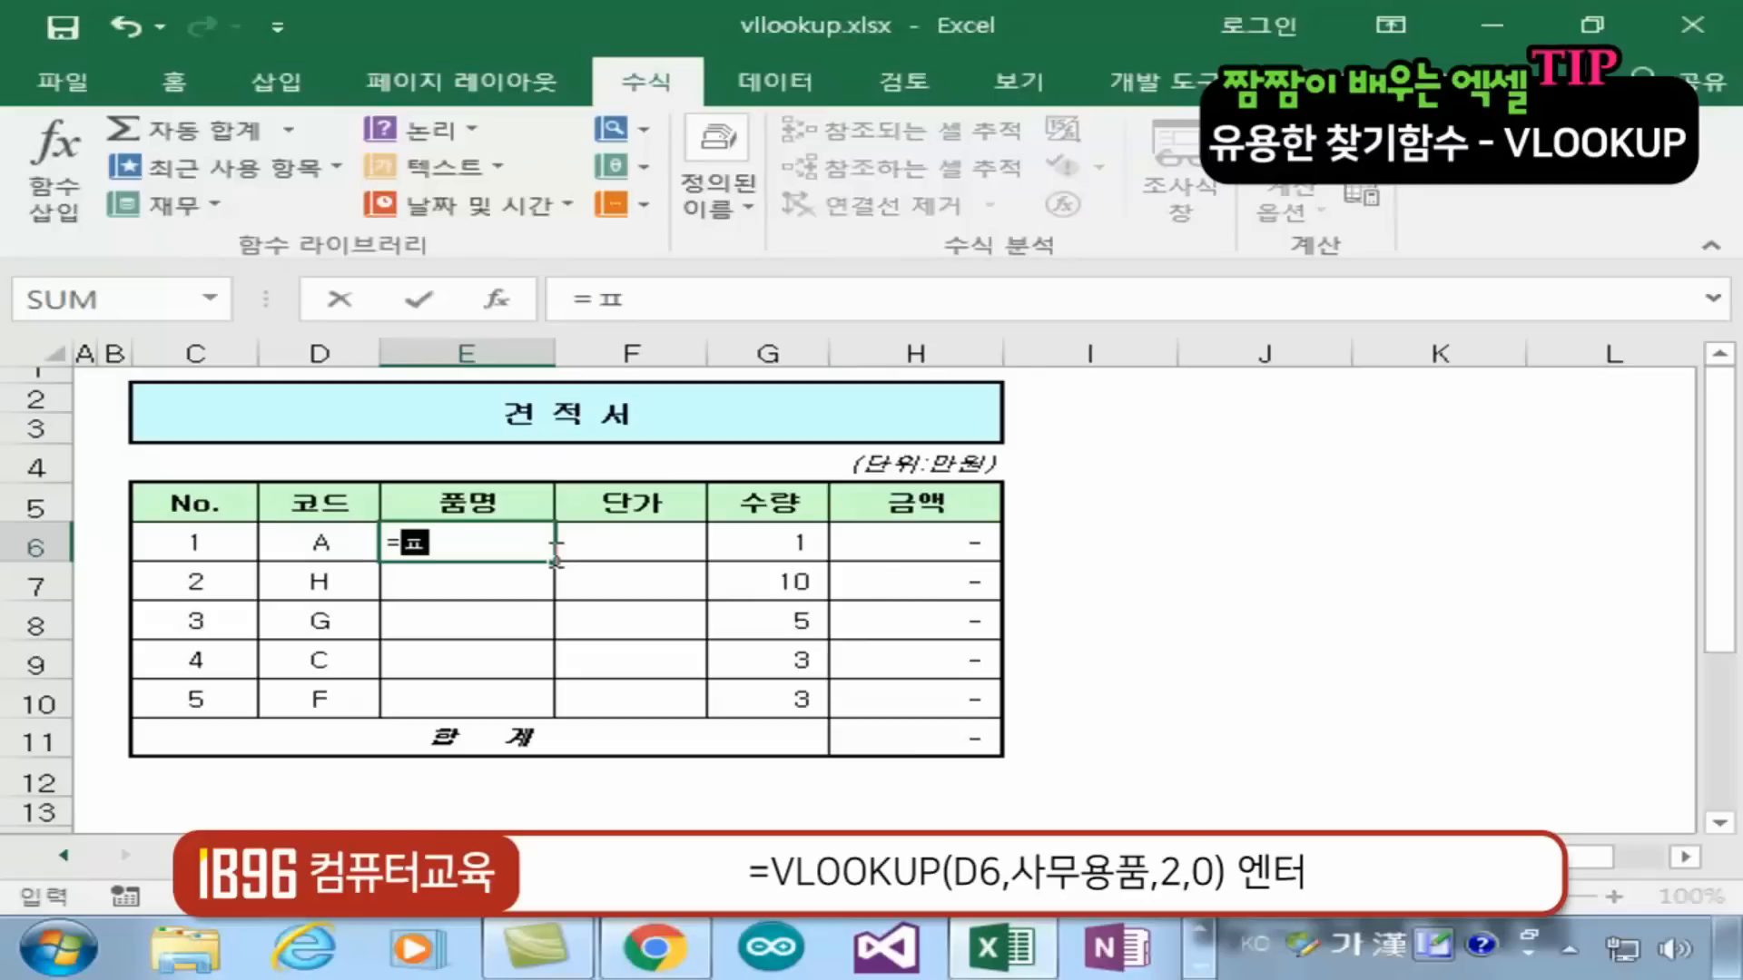
{"action": "key", "text": "BackSpace"}
{"action": "key", "text": "BackSpace"}
{"action": "key", "text": "Hangul"}
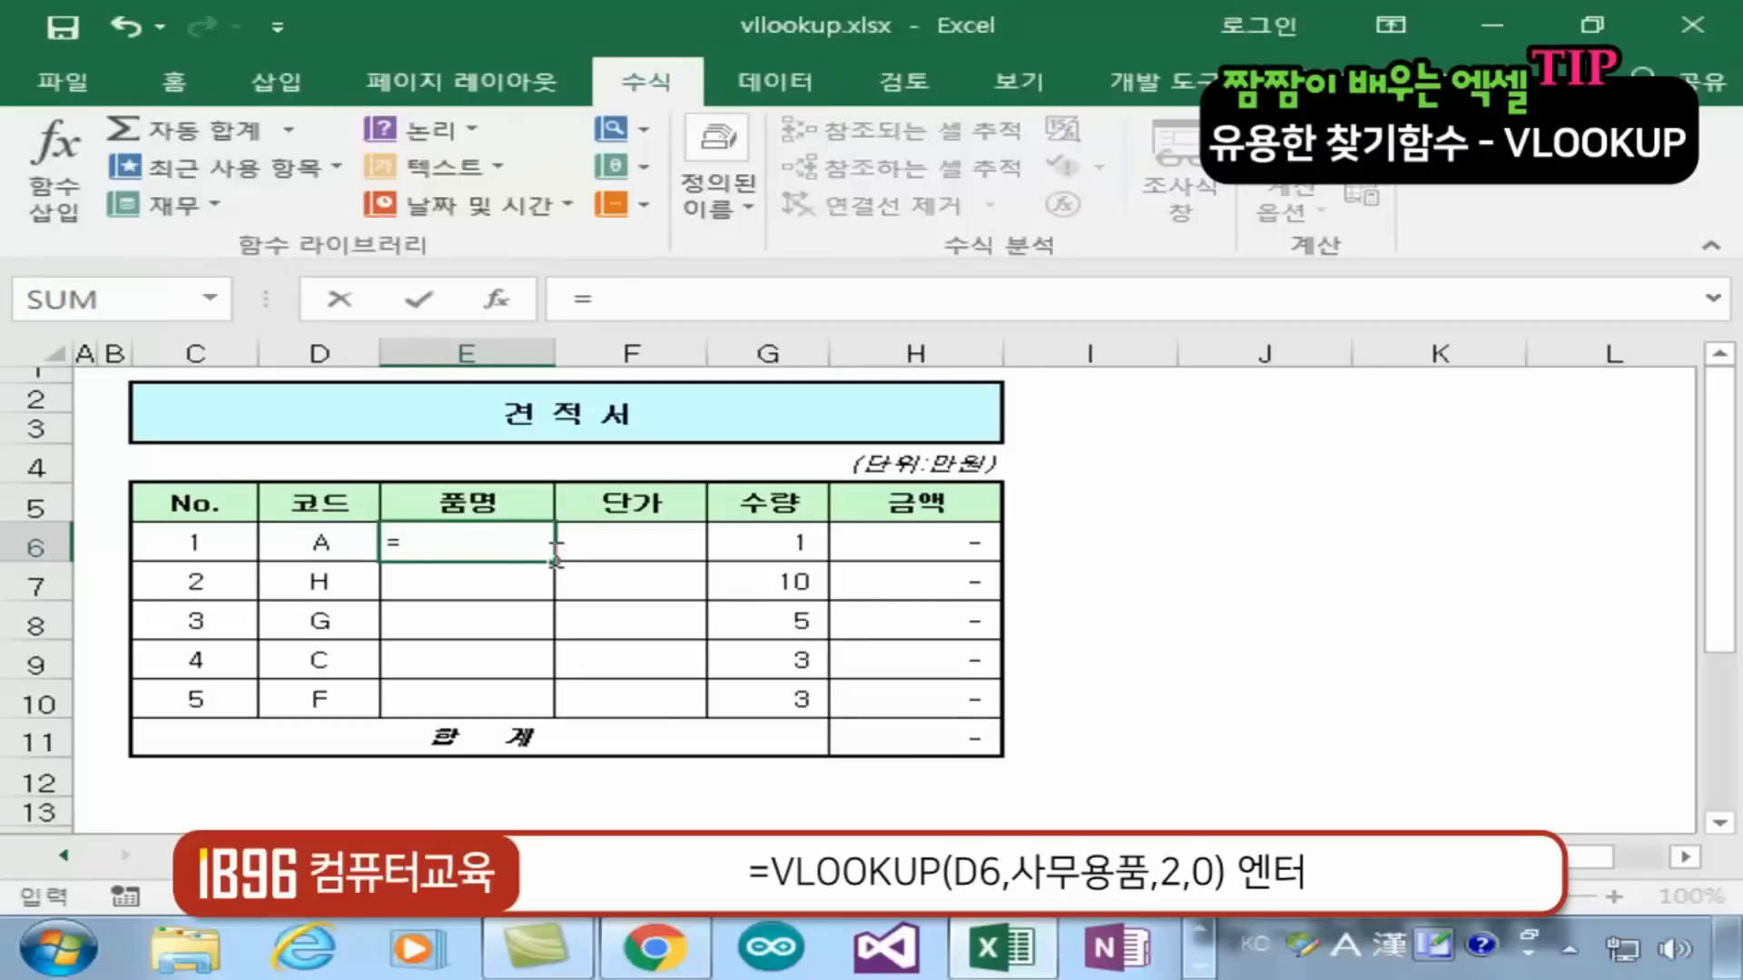
{"action": "type", "text": "VLOOK"}
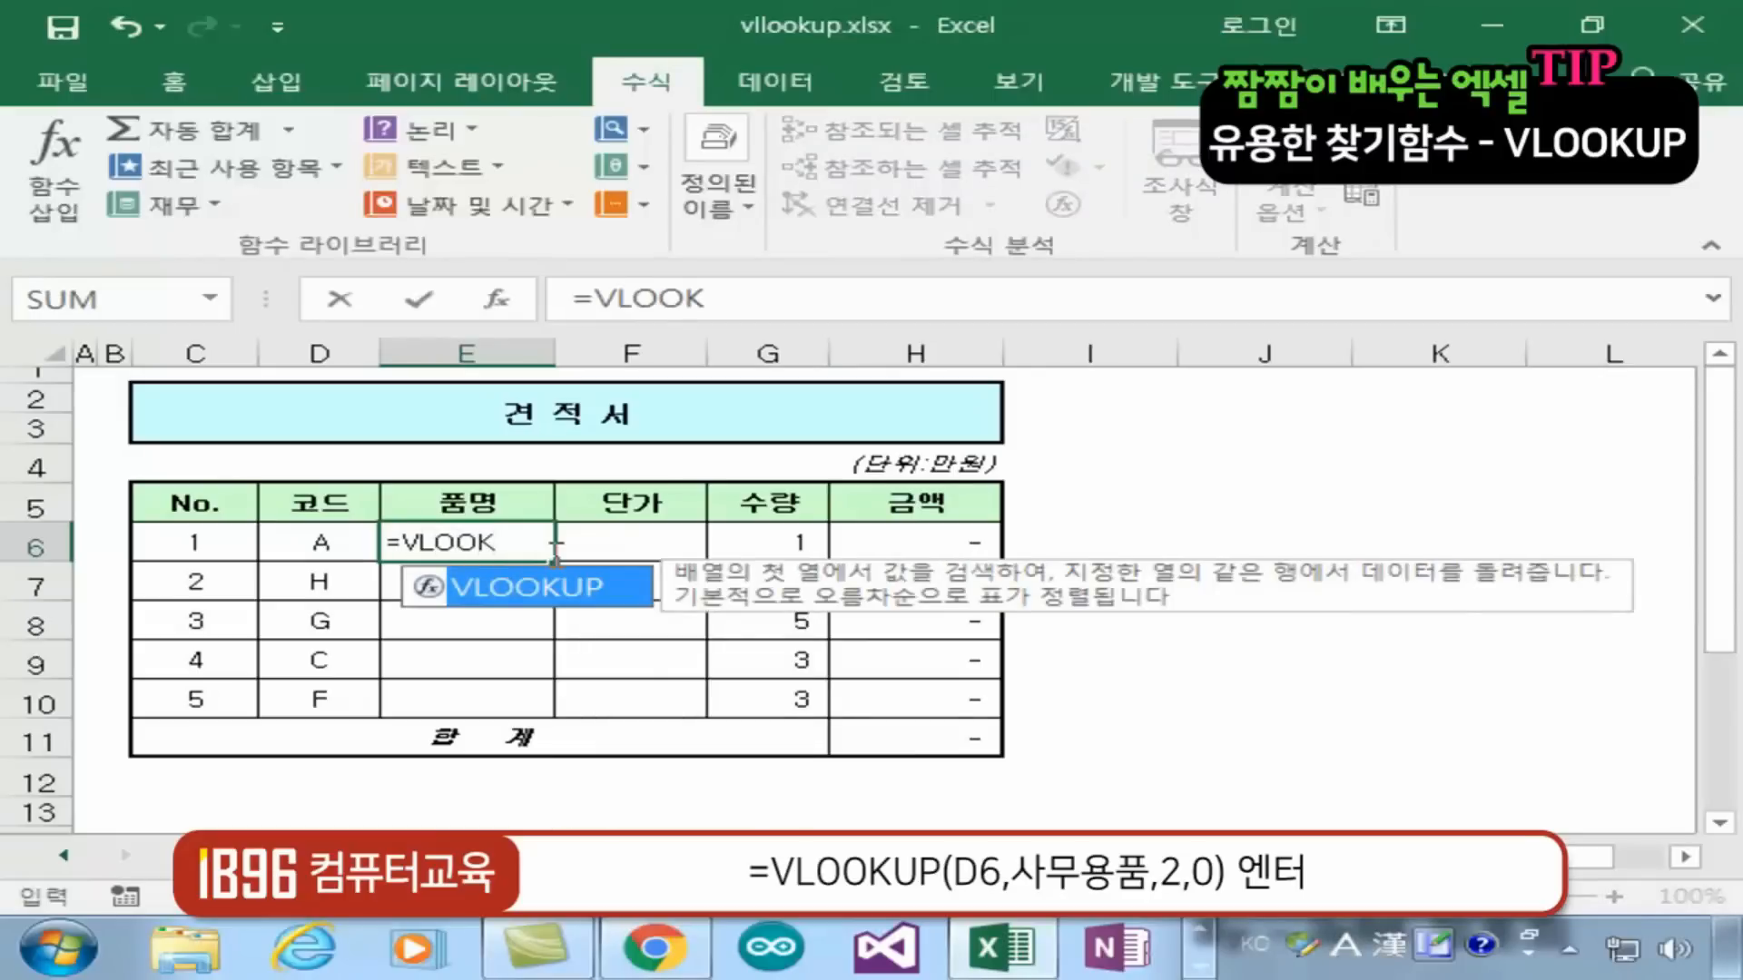
{"action": "type", "text": "UP("}
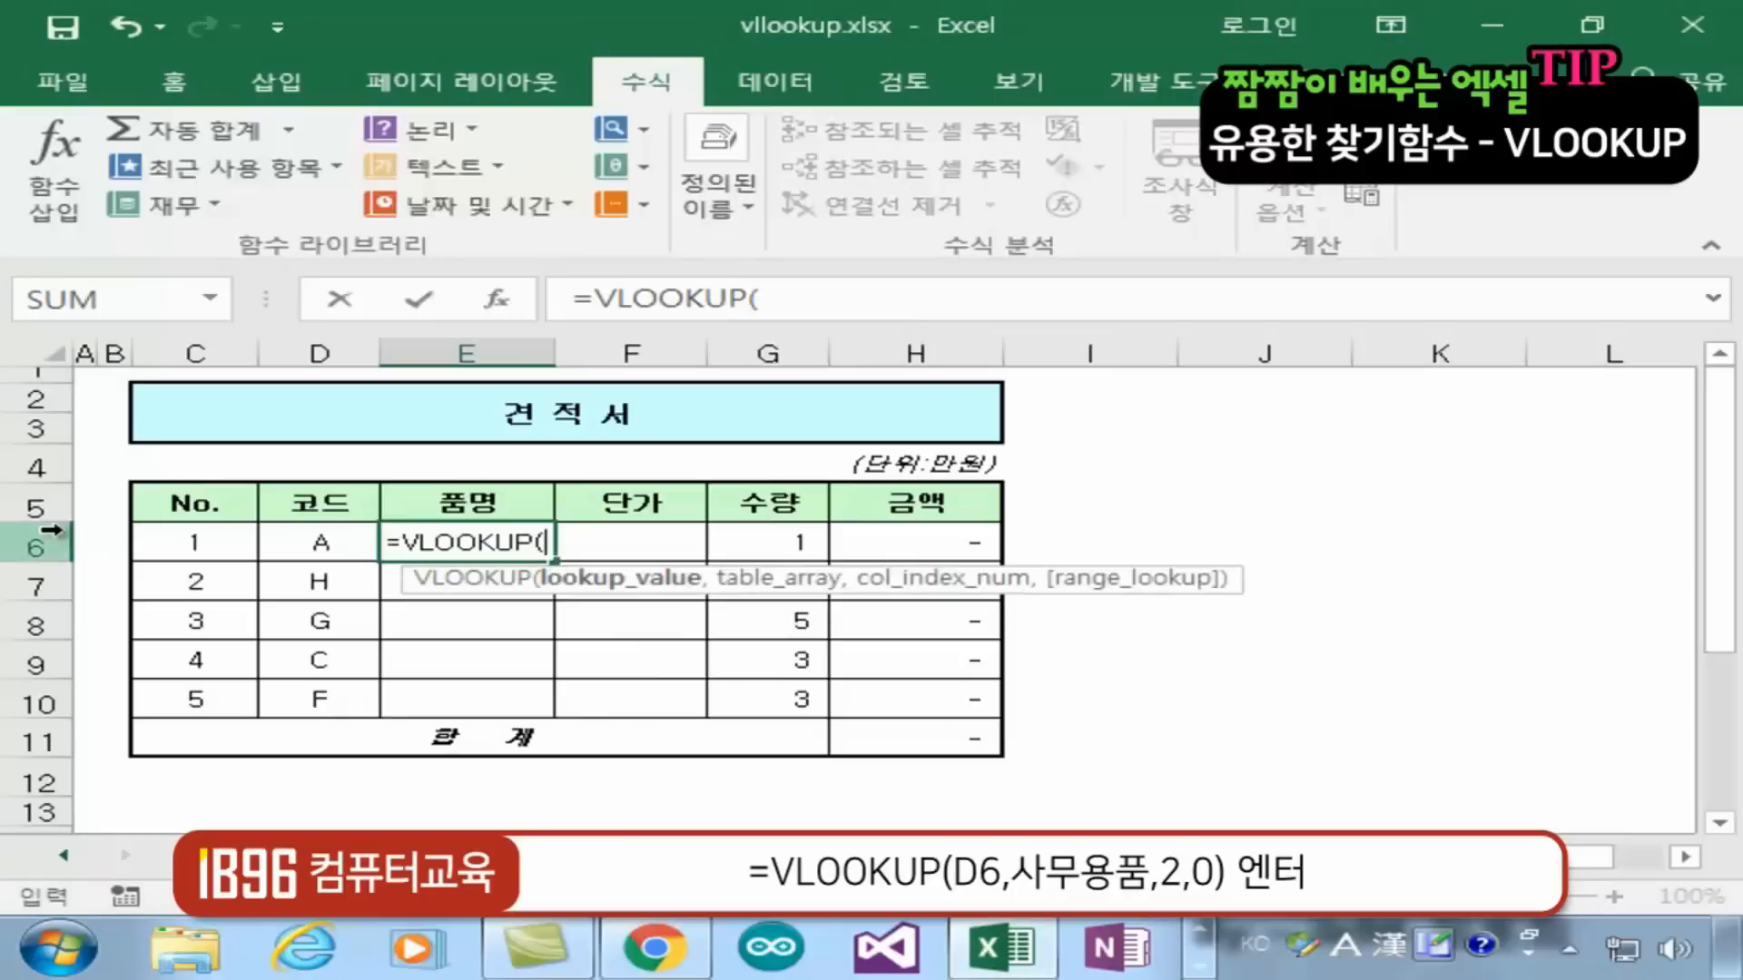
{"action": "left_click", "coordinate": [332, 547]}
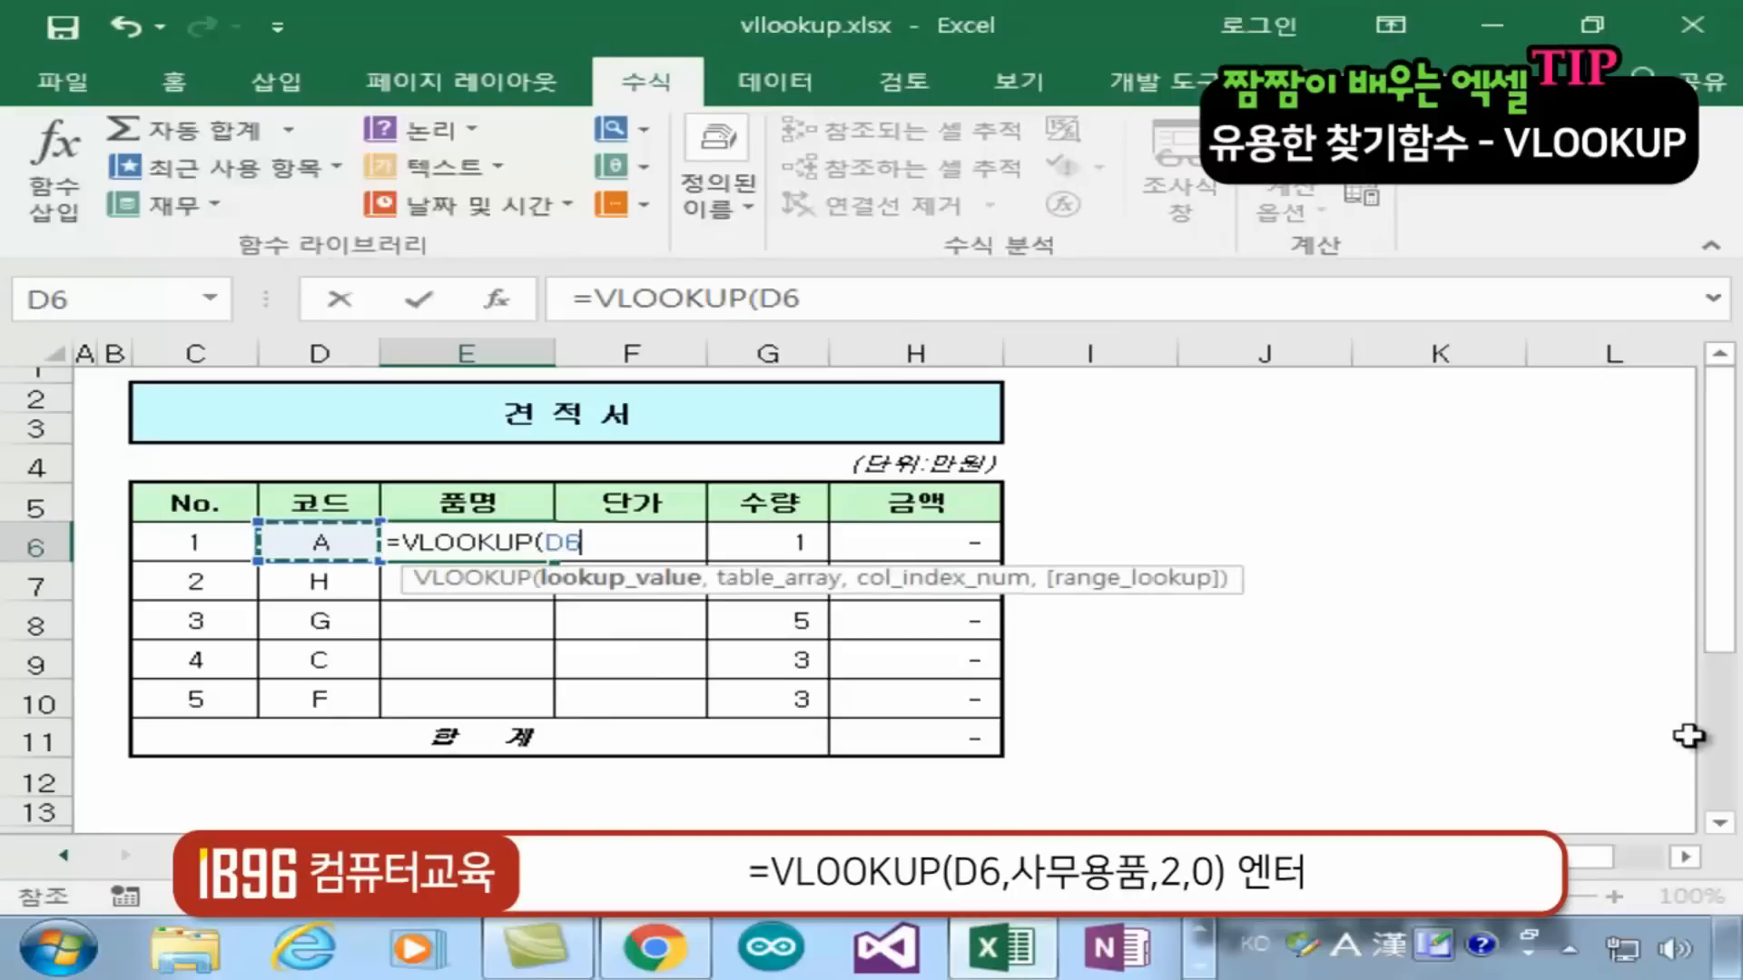
{"action": "type", "text": ","}
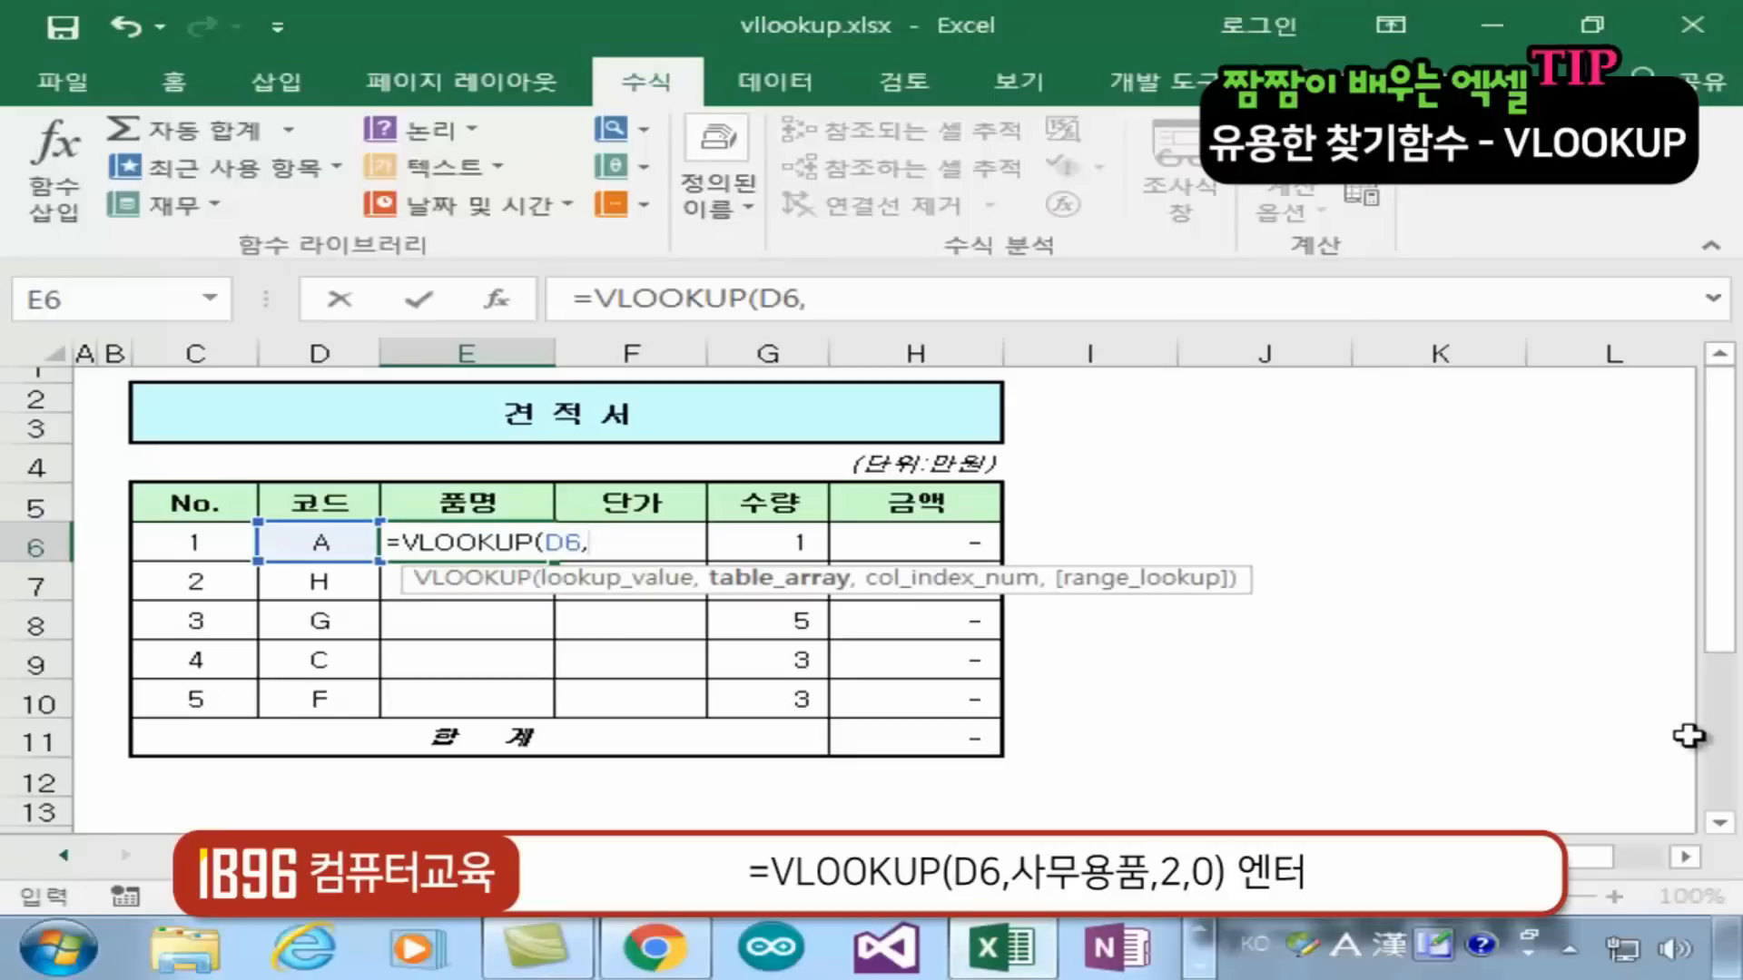
Complete the E6 formula as =VLOOKUP(D6,사무용품,2,0) and fill it down to E10
{"action": "type", "text": "사무요"}
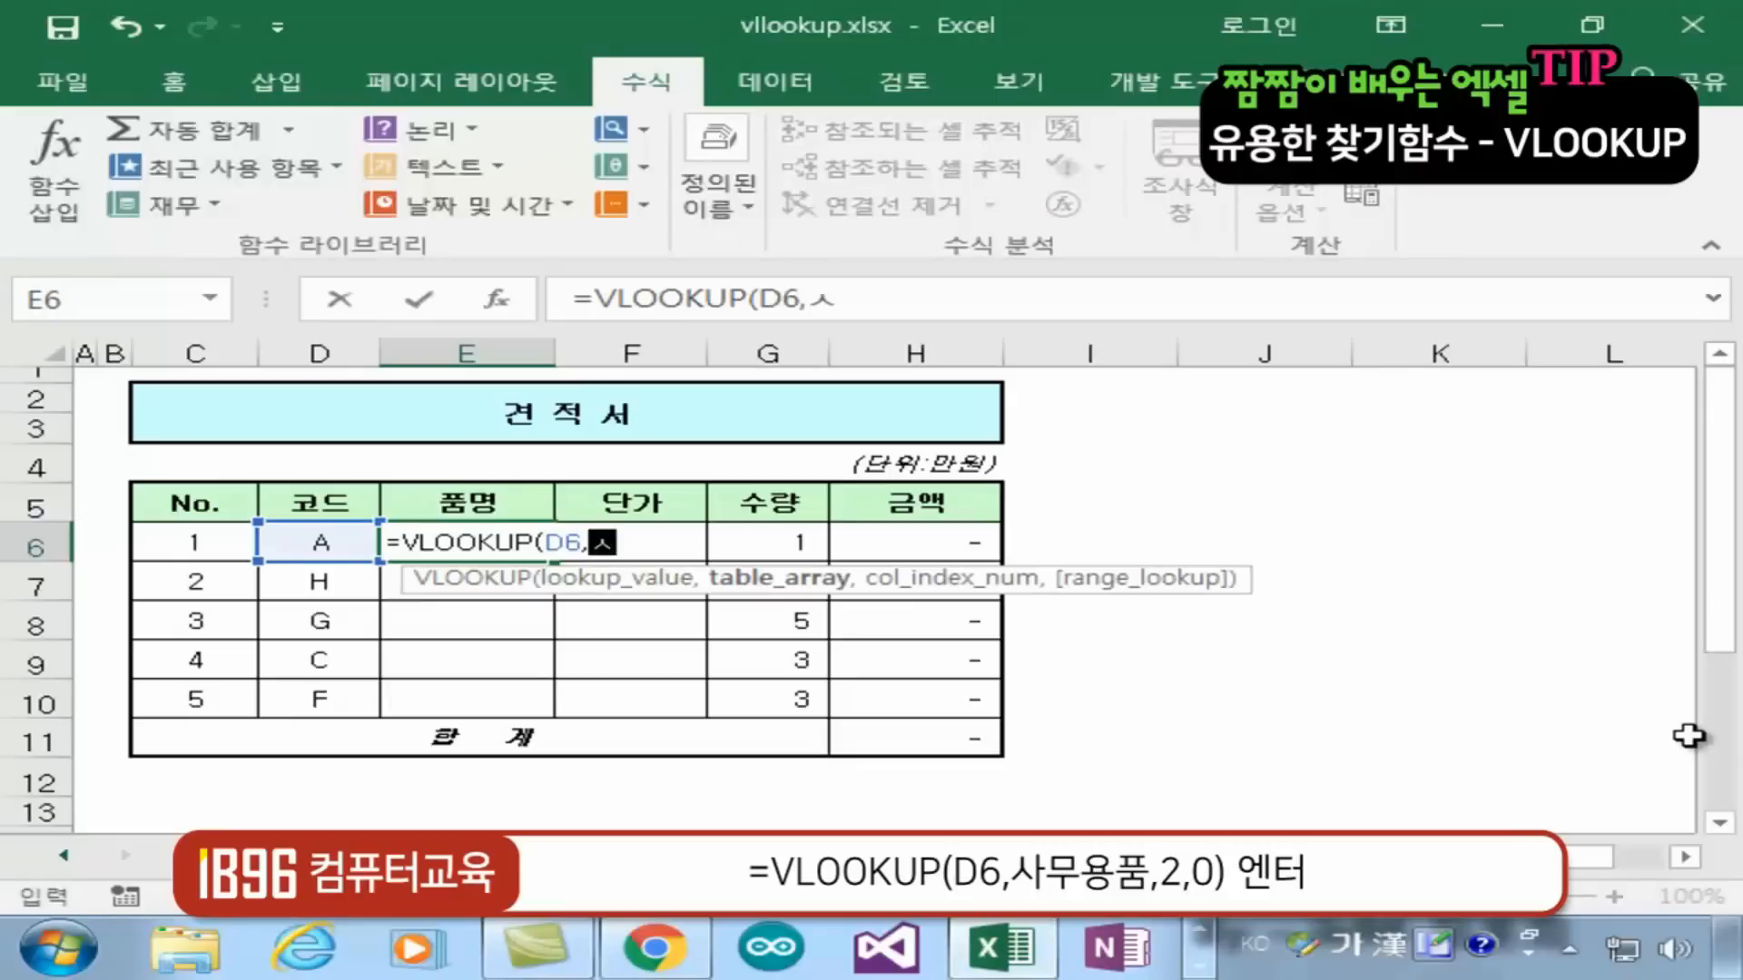
{"action": "type", "text": "용품,"}
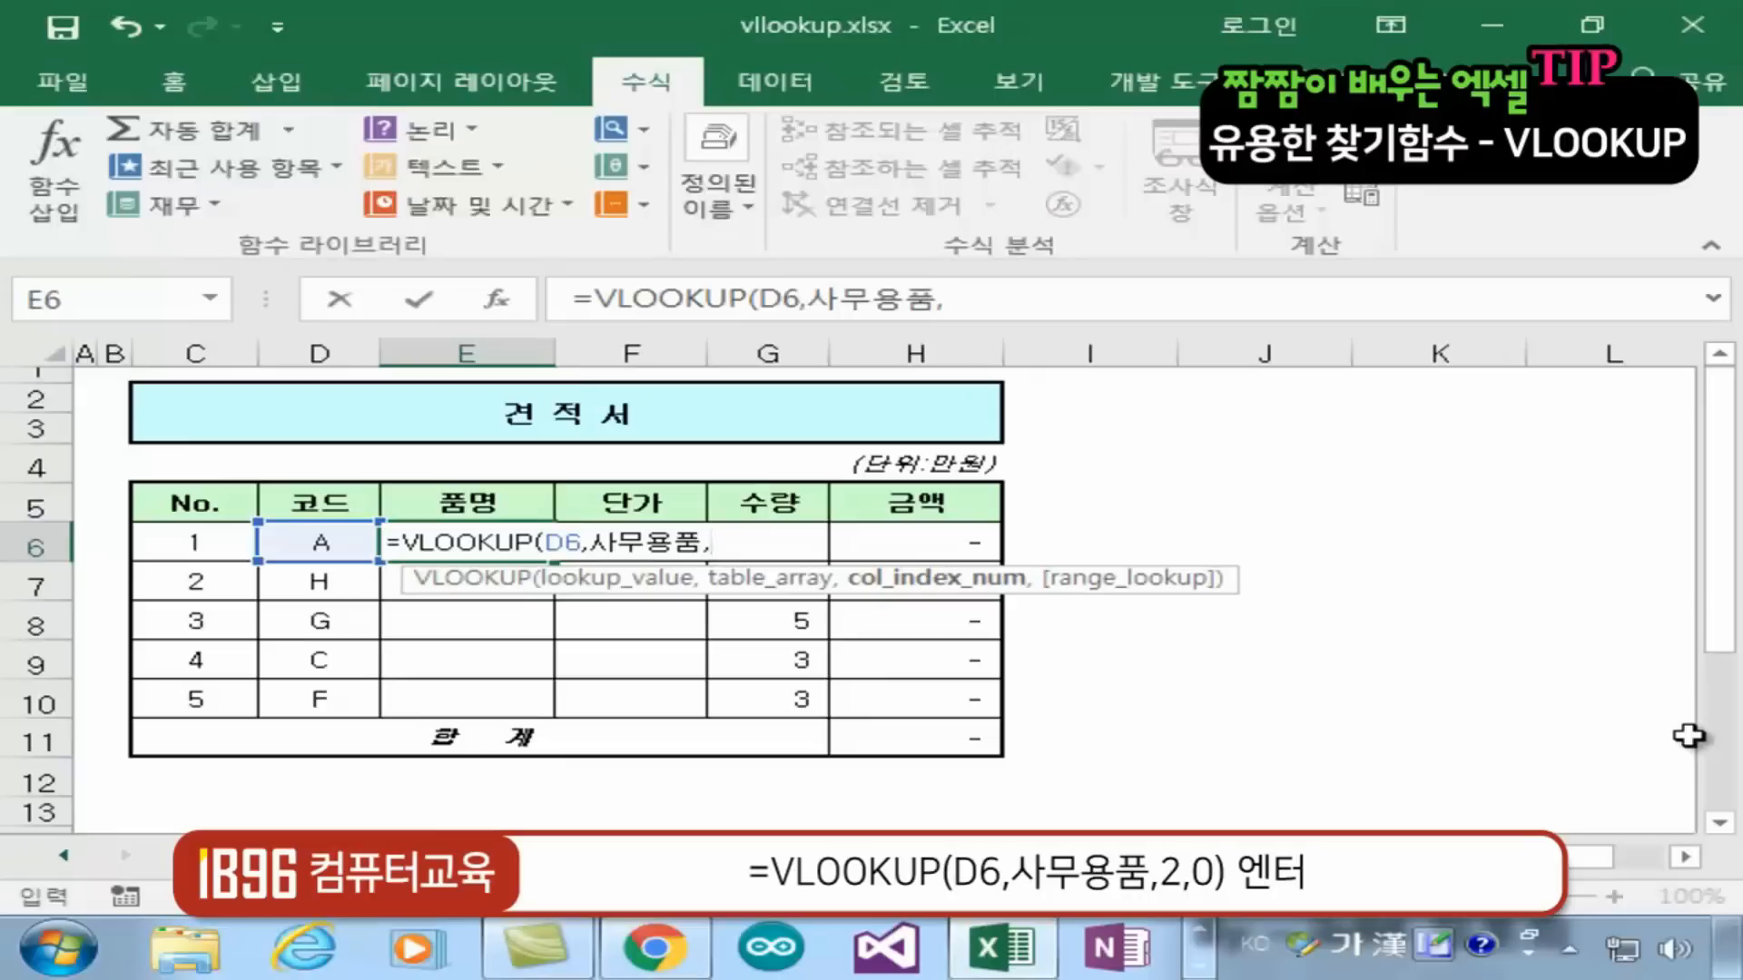
{"action": "type", "text": "2,"}
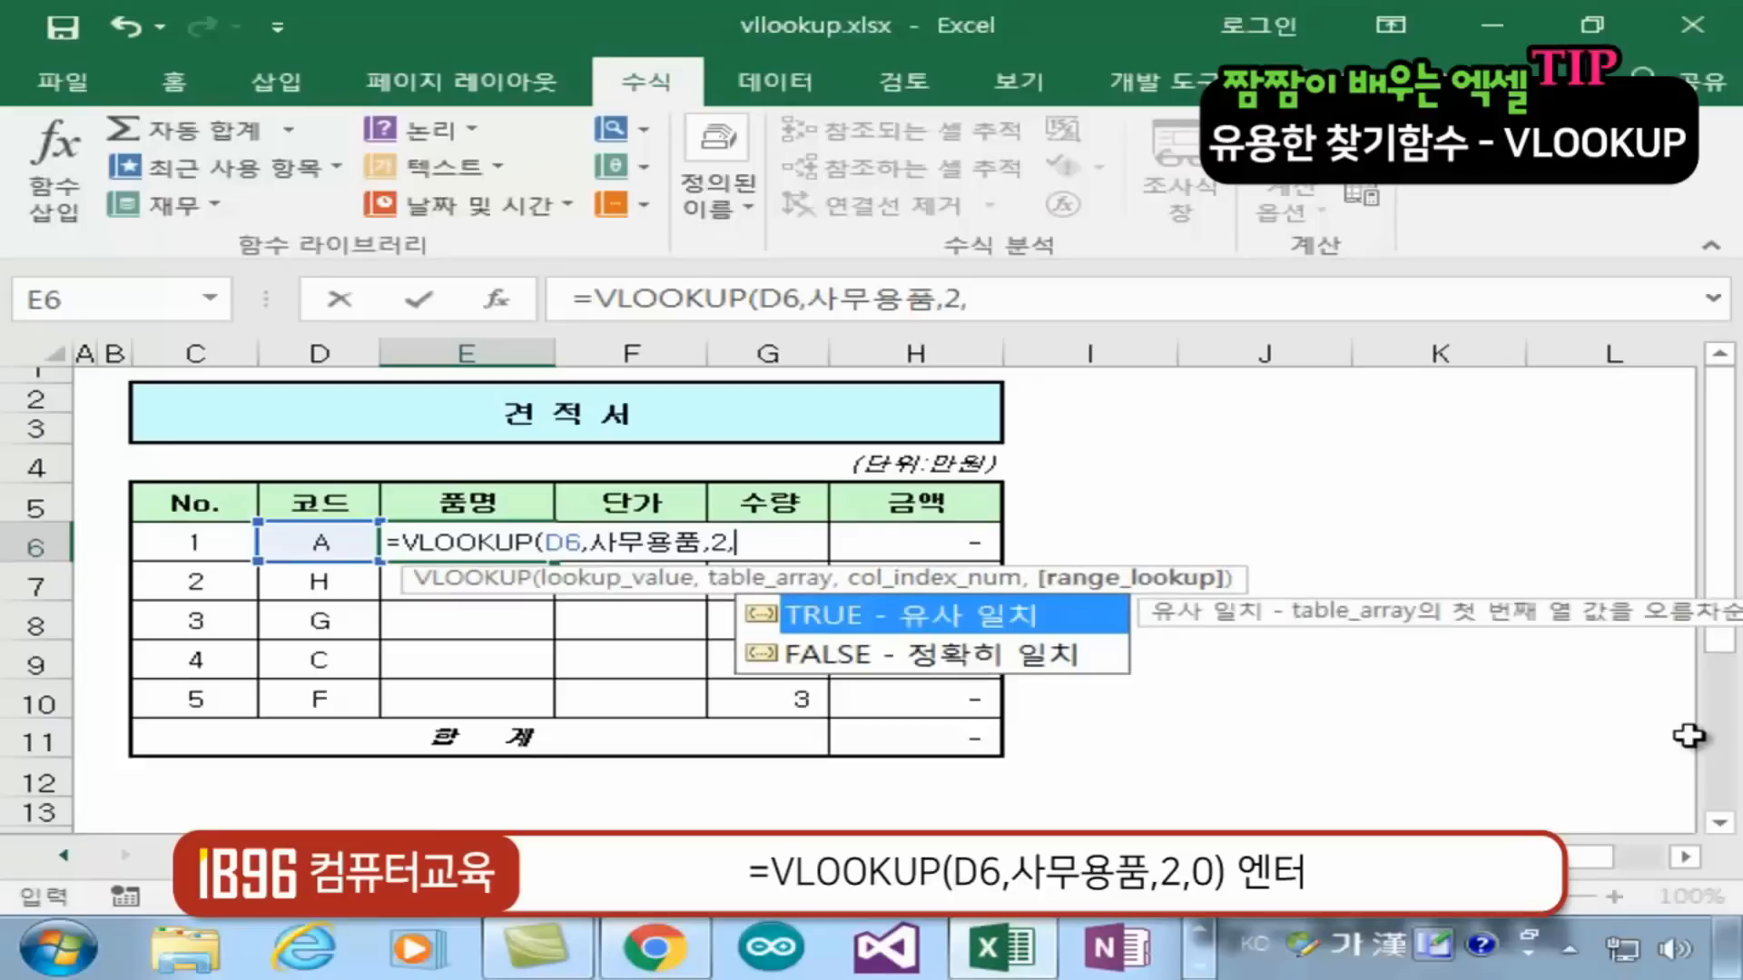
{"action": "type", "text": "0)"}
{"action": "key", "text": "Return"}
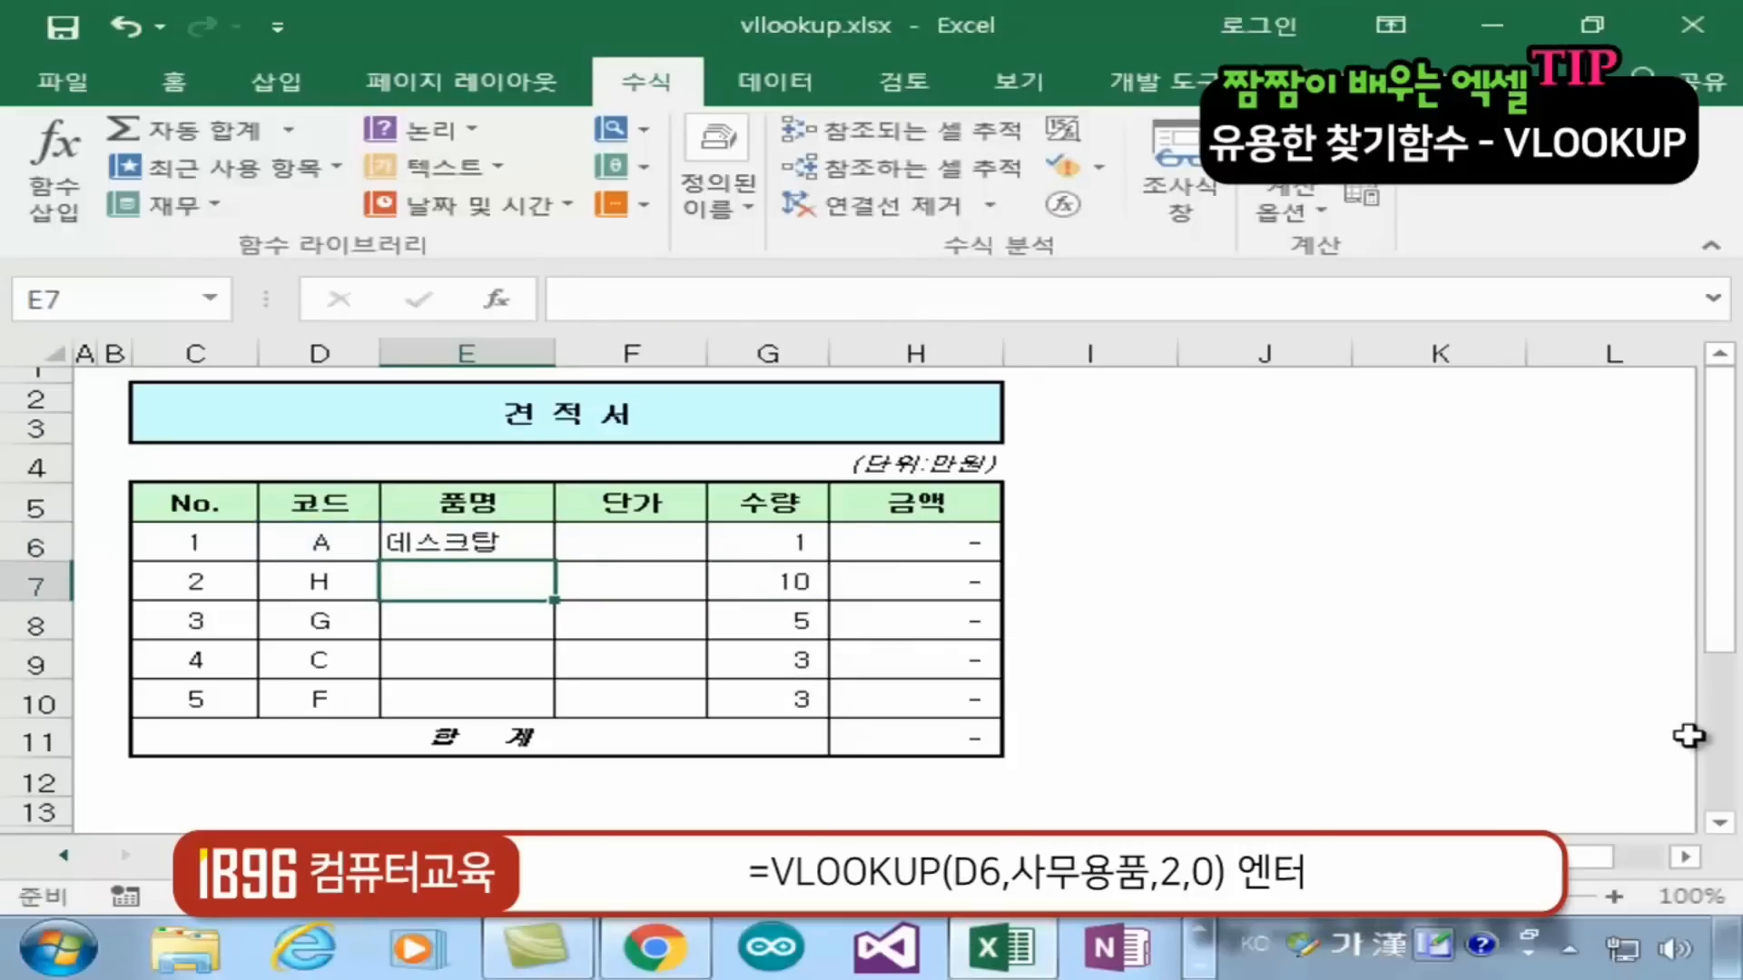
{"action": "left_click", "coordinate": [426, 549]}
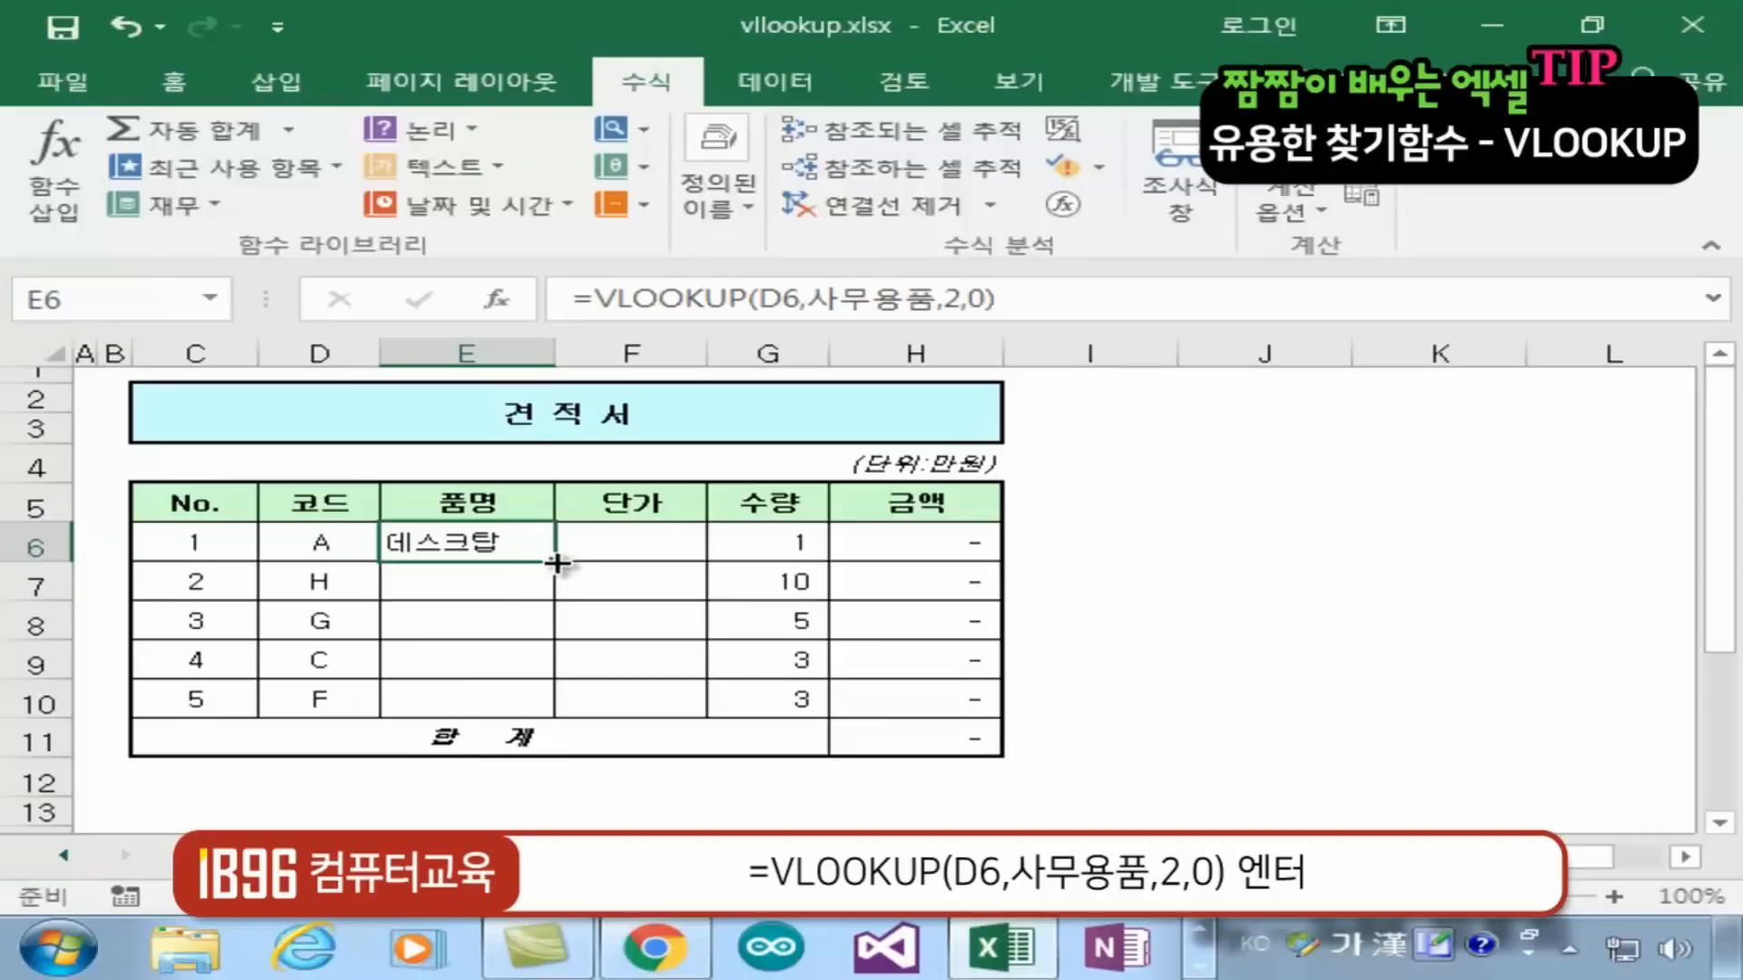
{"action": "left_click_drag", "start_coordinate": [555, 561], "coordinate": [550, 718]}
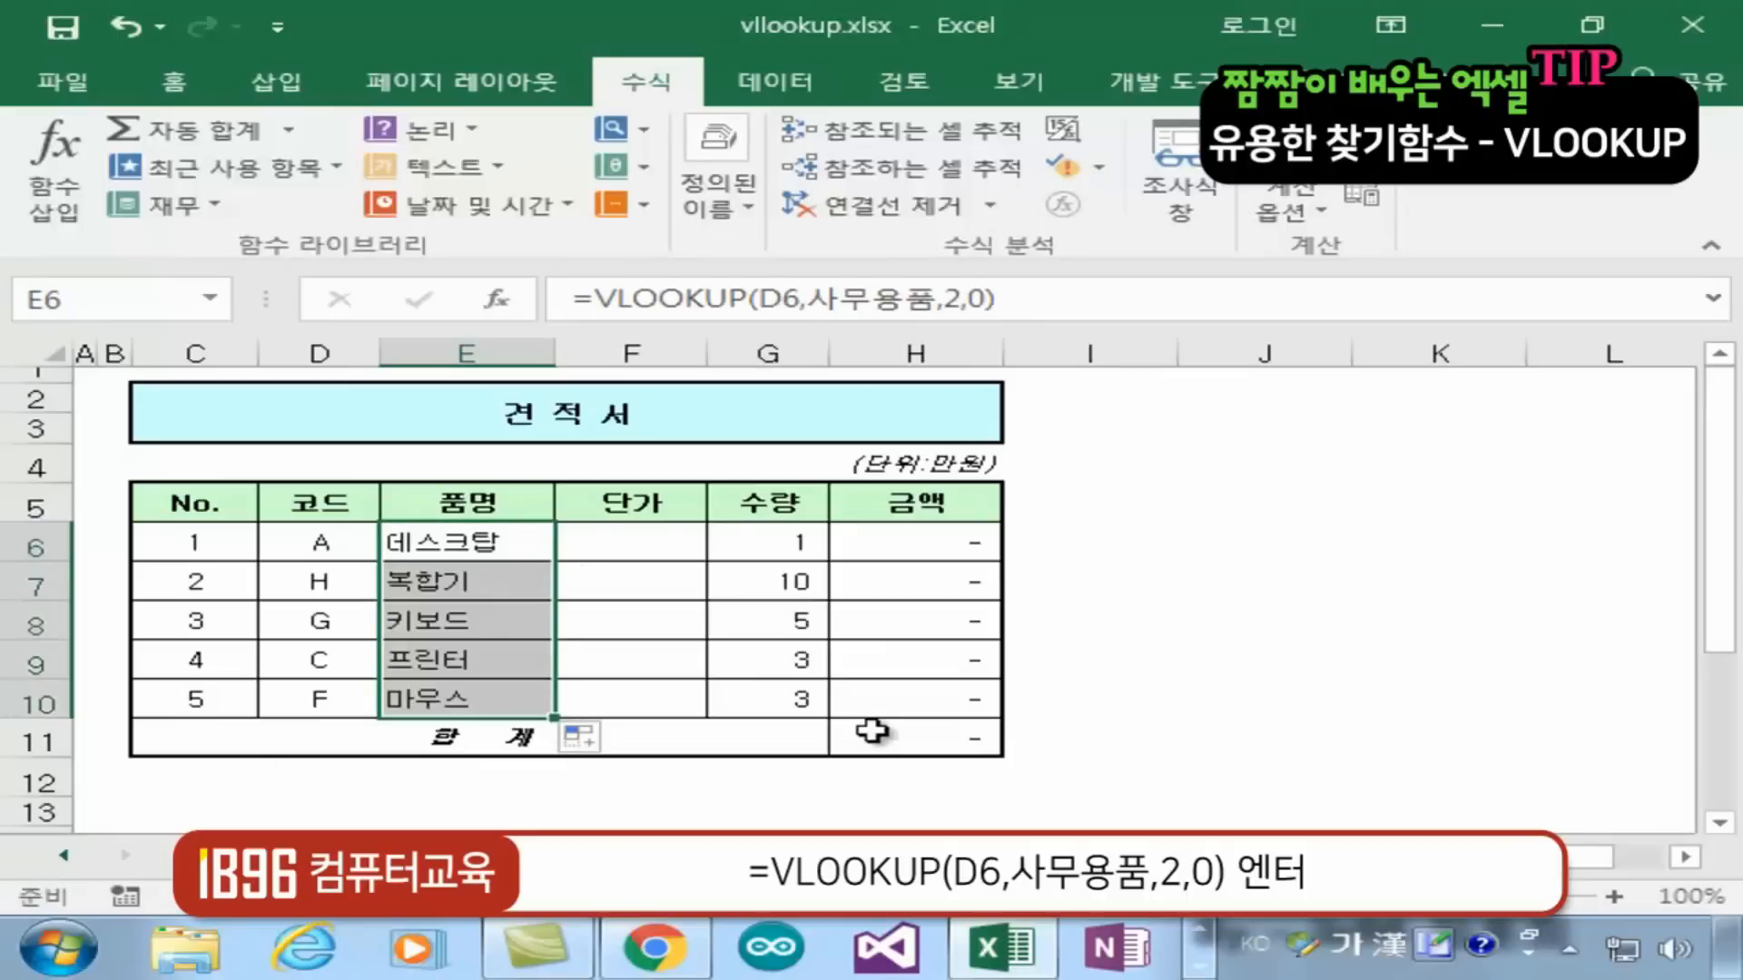
Start a VLOOKUP formula in the first unit price cell, F6, with D6 as the lookup value
{"action": "left_click", "coordinate": [629, 543]}
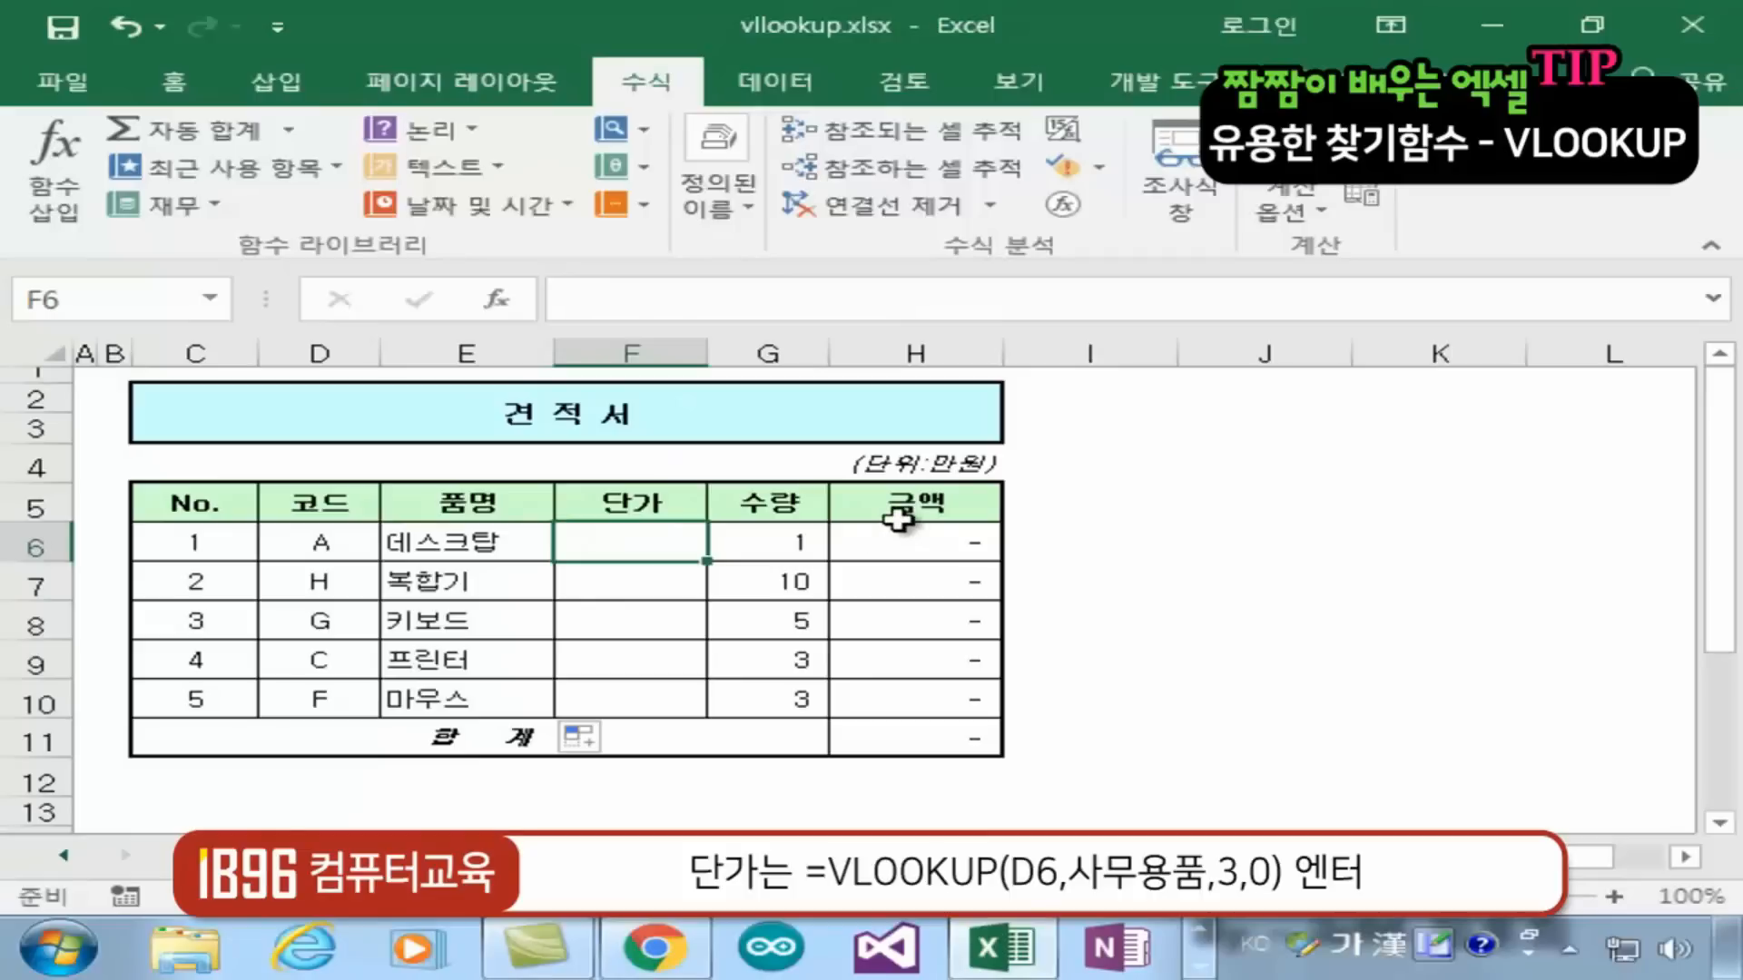
{"action": "type", "text": "=ㅍ"}
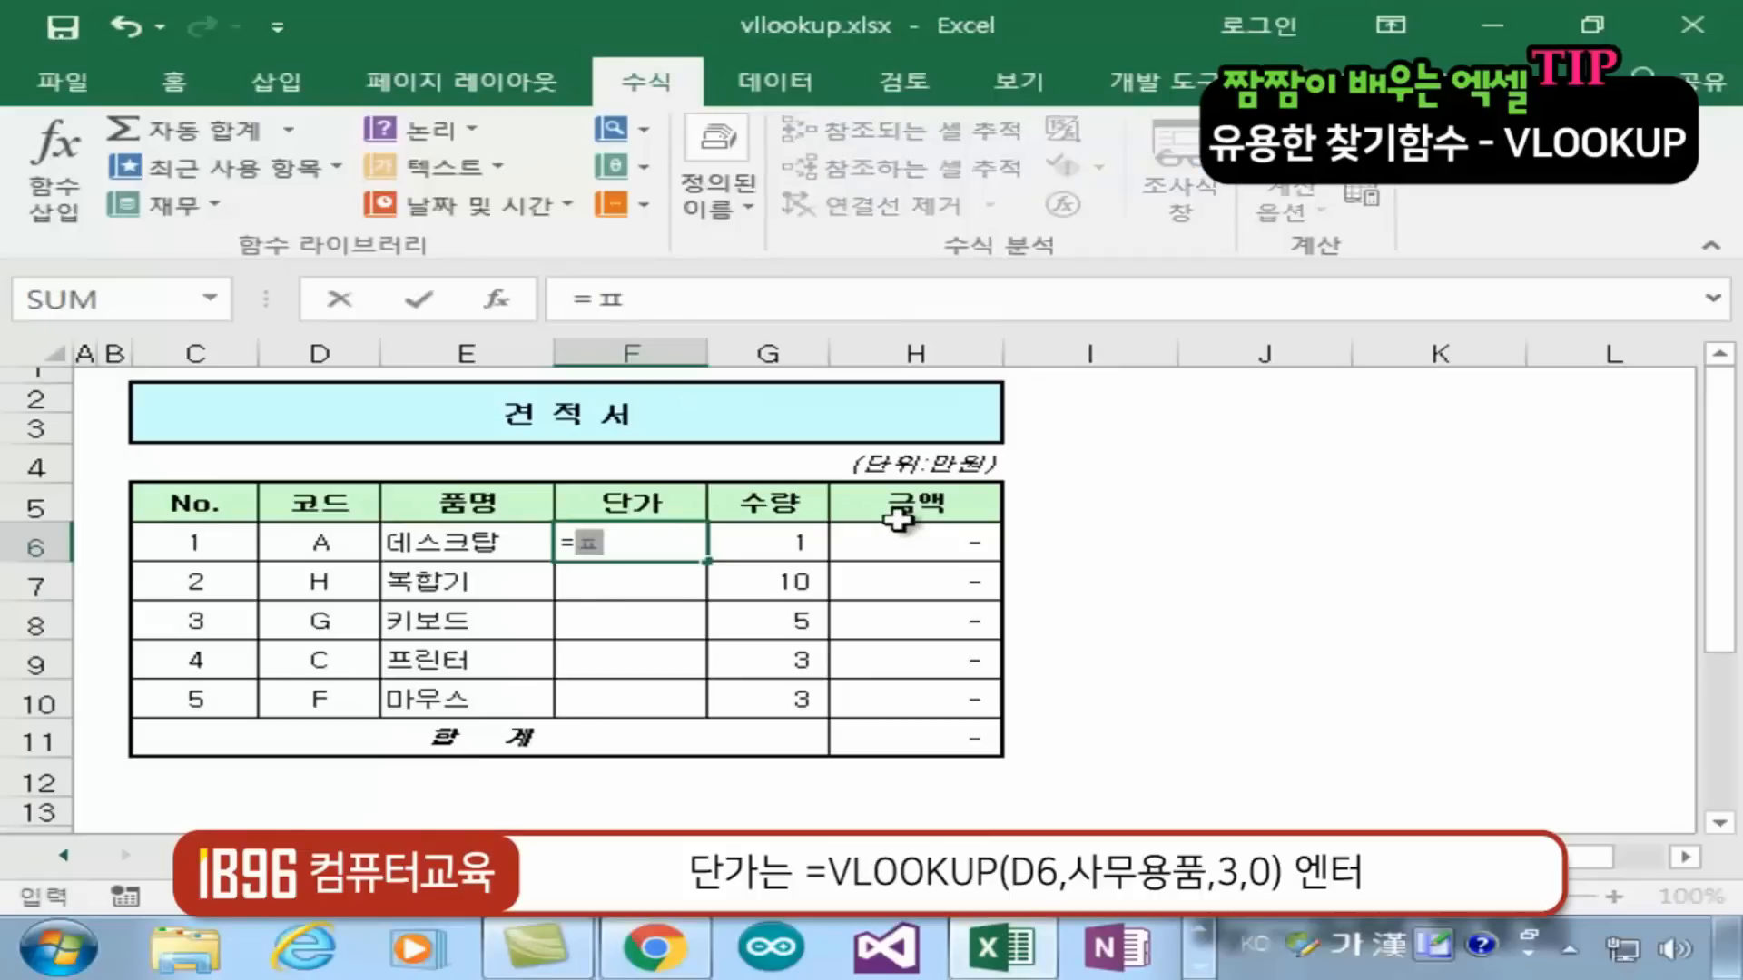
{"action": "key", "text": "BackSpace"}
{"action": "key", "text": "Hangul"}
{"action": "type", "text": "VL"}
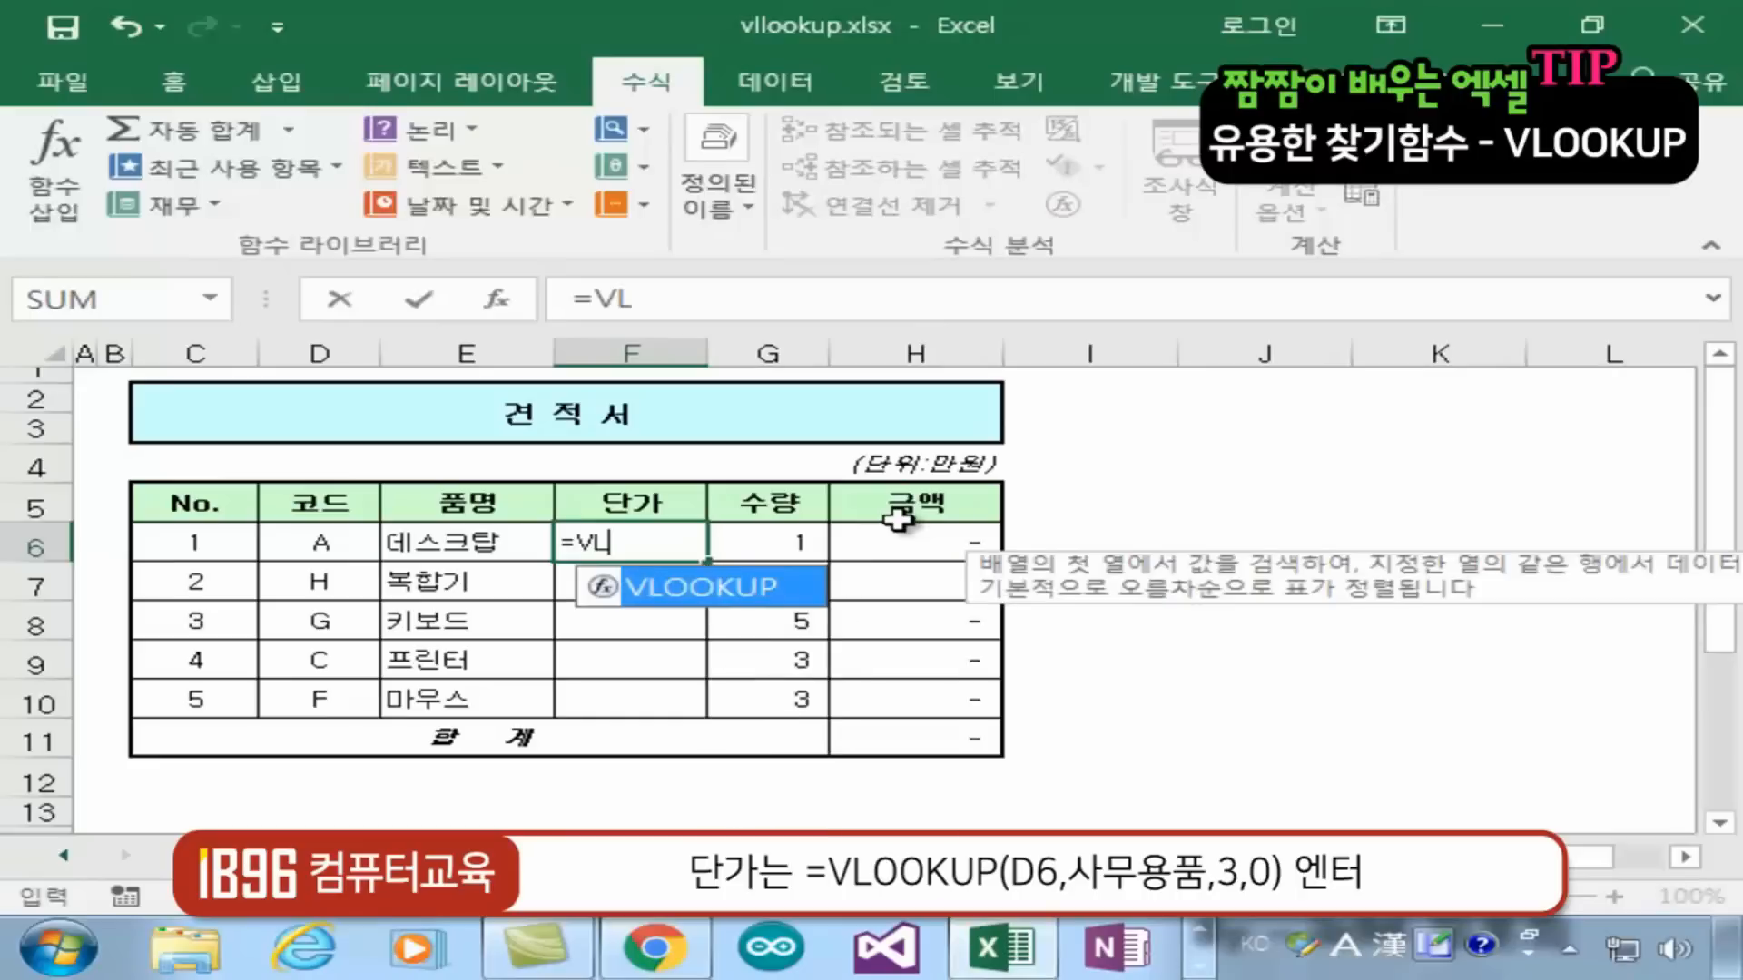
{"action": "type", "text": "OOKUP("}
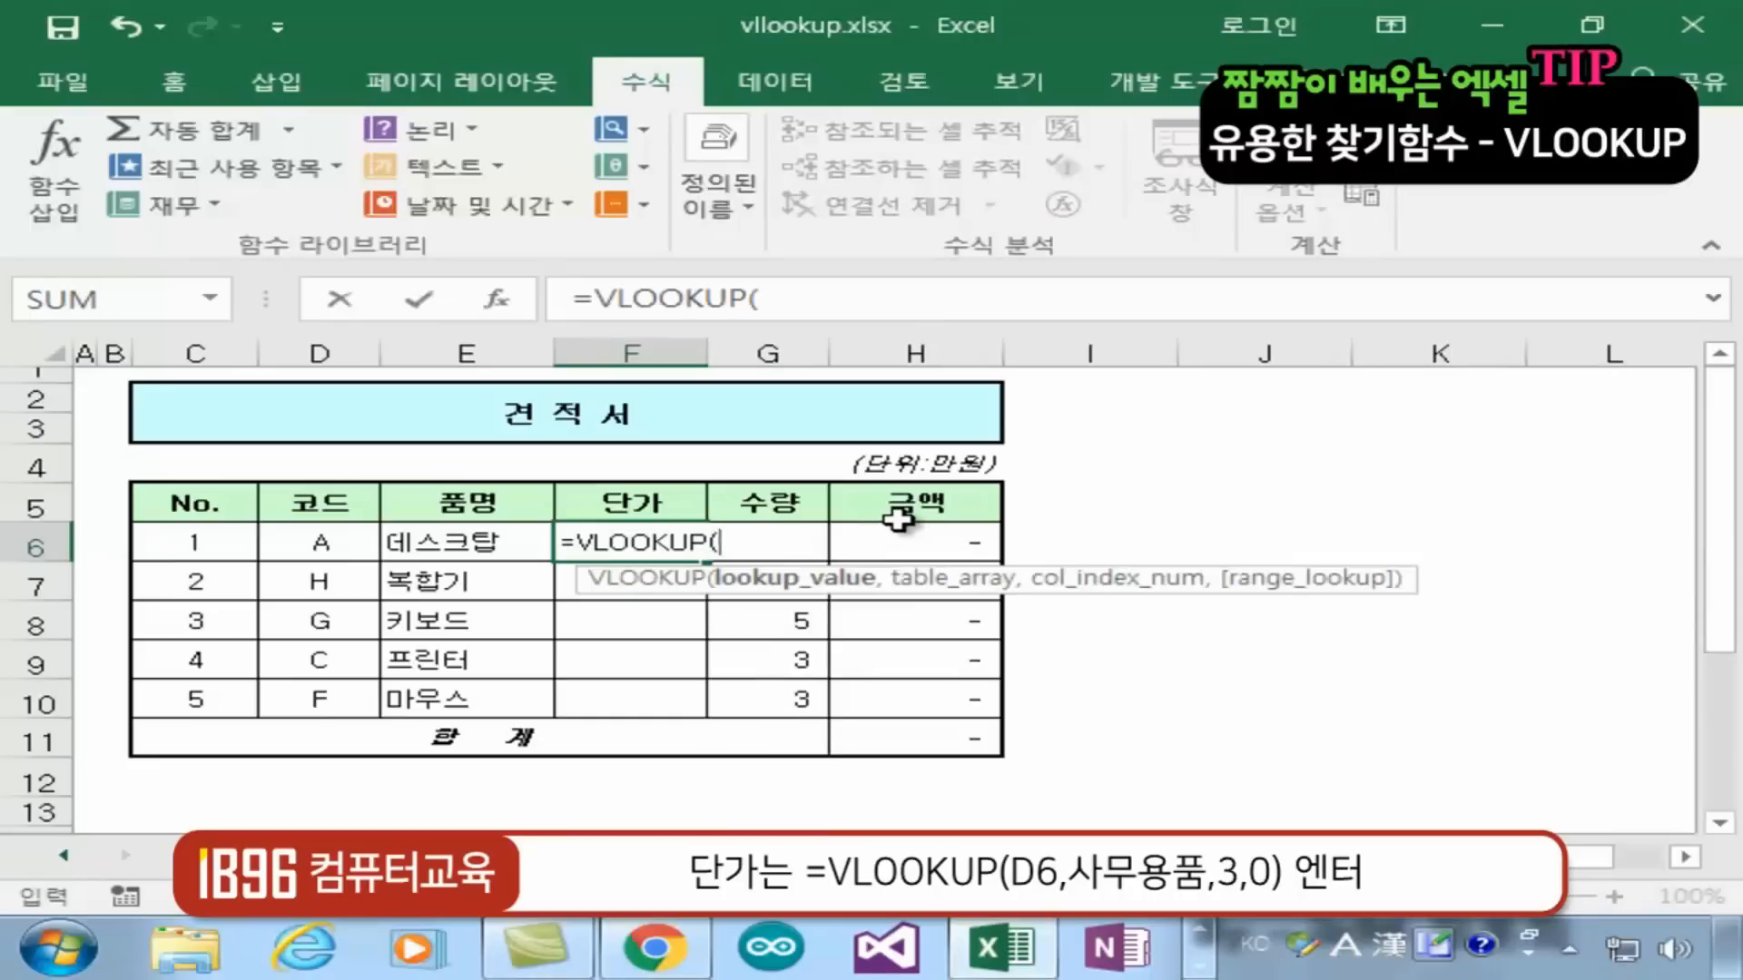
{"action": "left_click", "coordinate": [323, 542]}
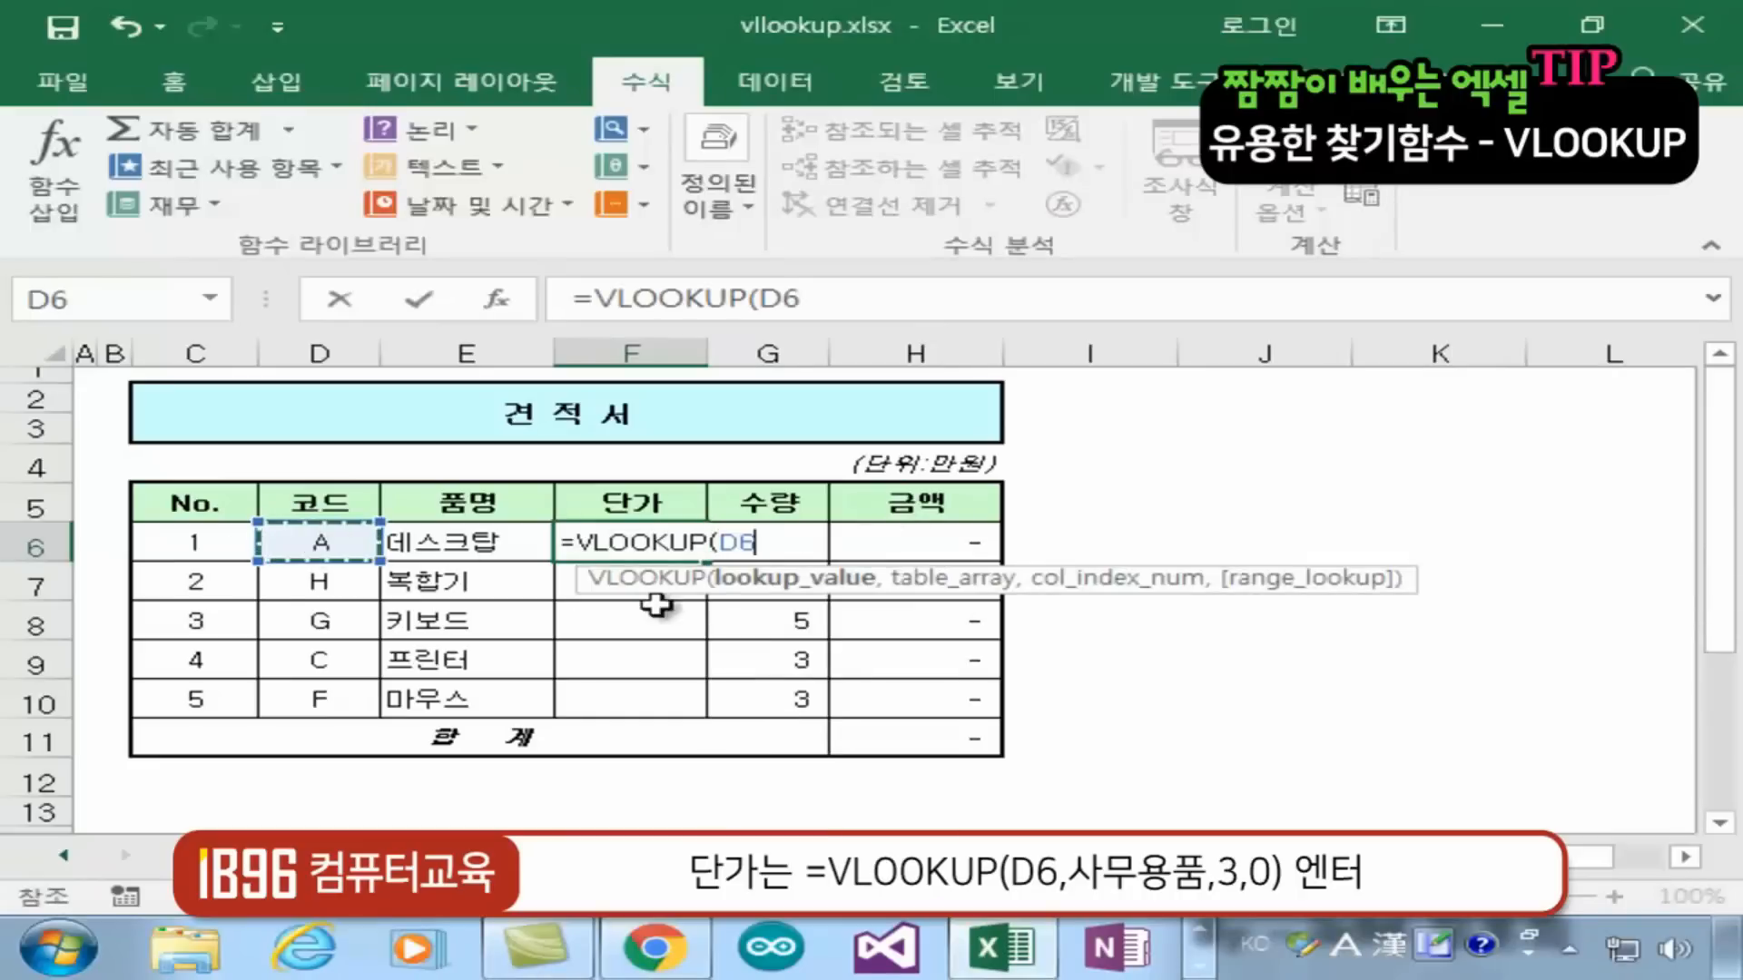
{"action": "type", "text": ","}
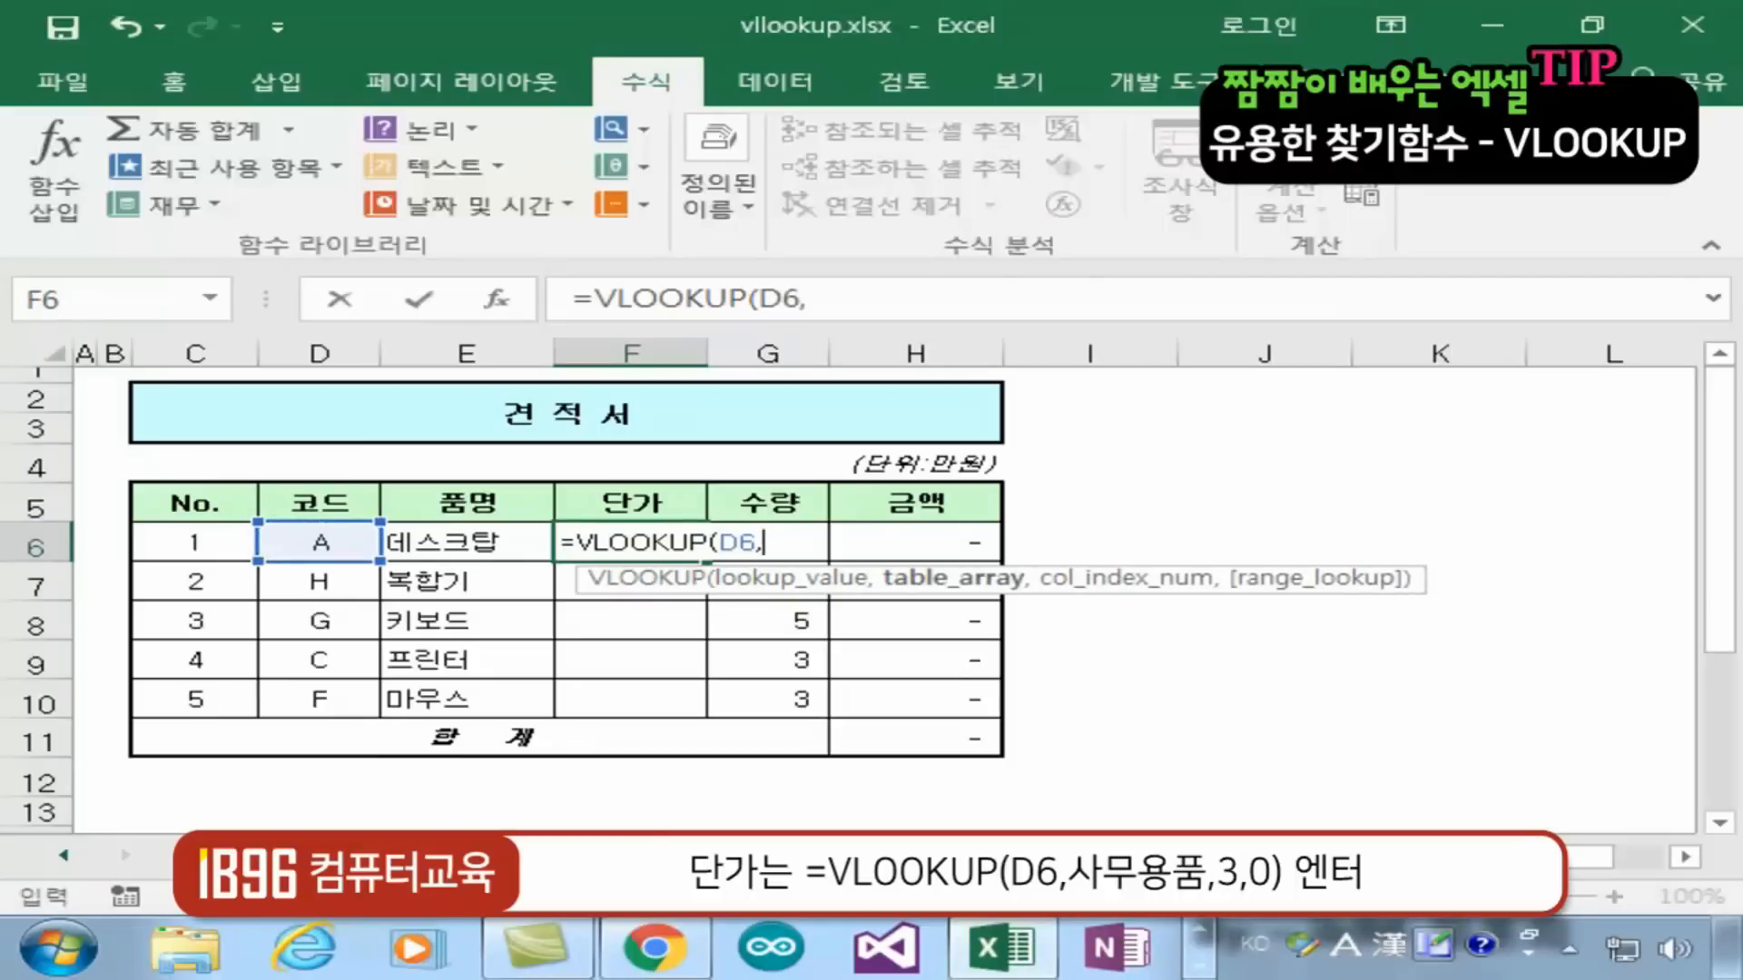
Complete the F6 formula as =VLOOKUP(D6,사무용품,3,0) using the named price list range
{"action": "mouse_move", "coordinate": [1730, 949]}
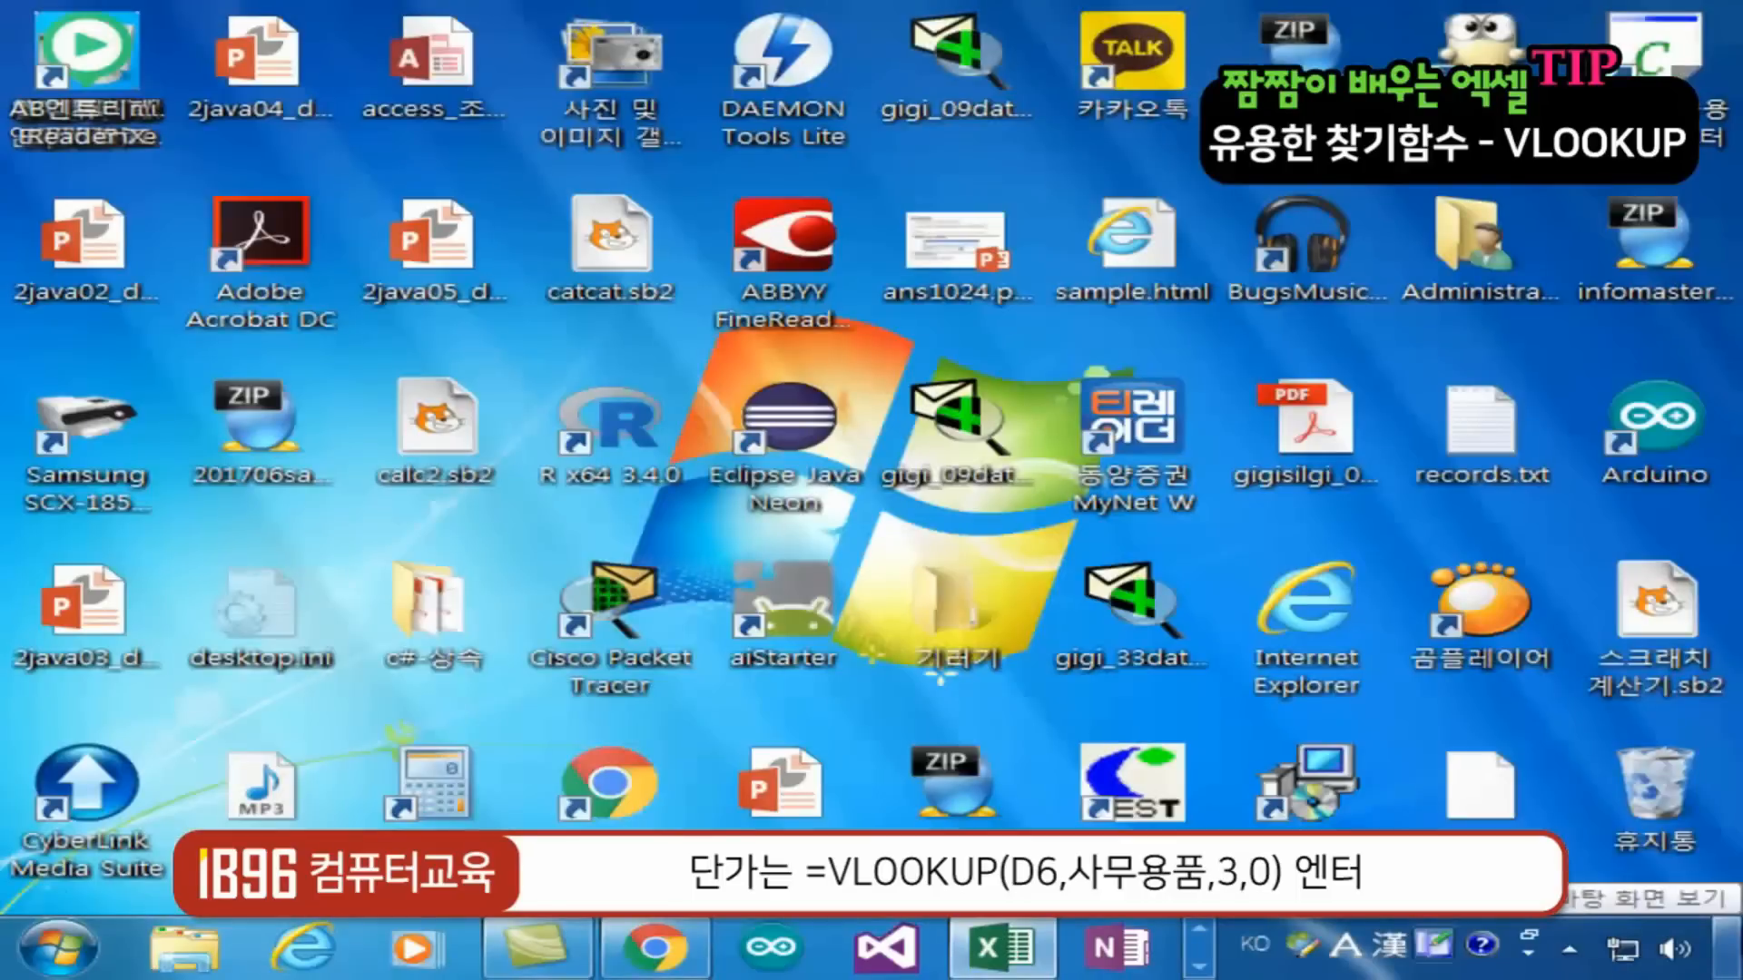
{"action": "type", "text": "T"}
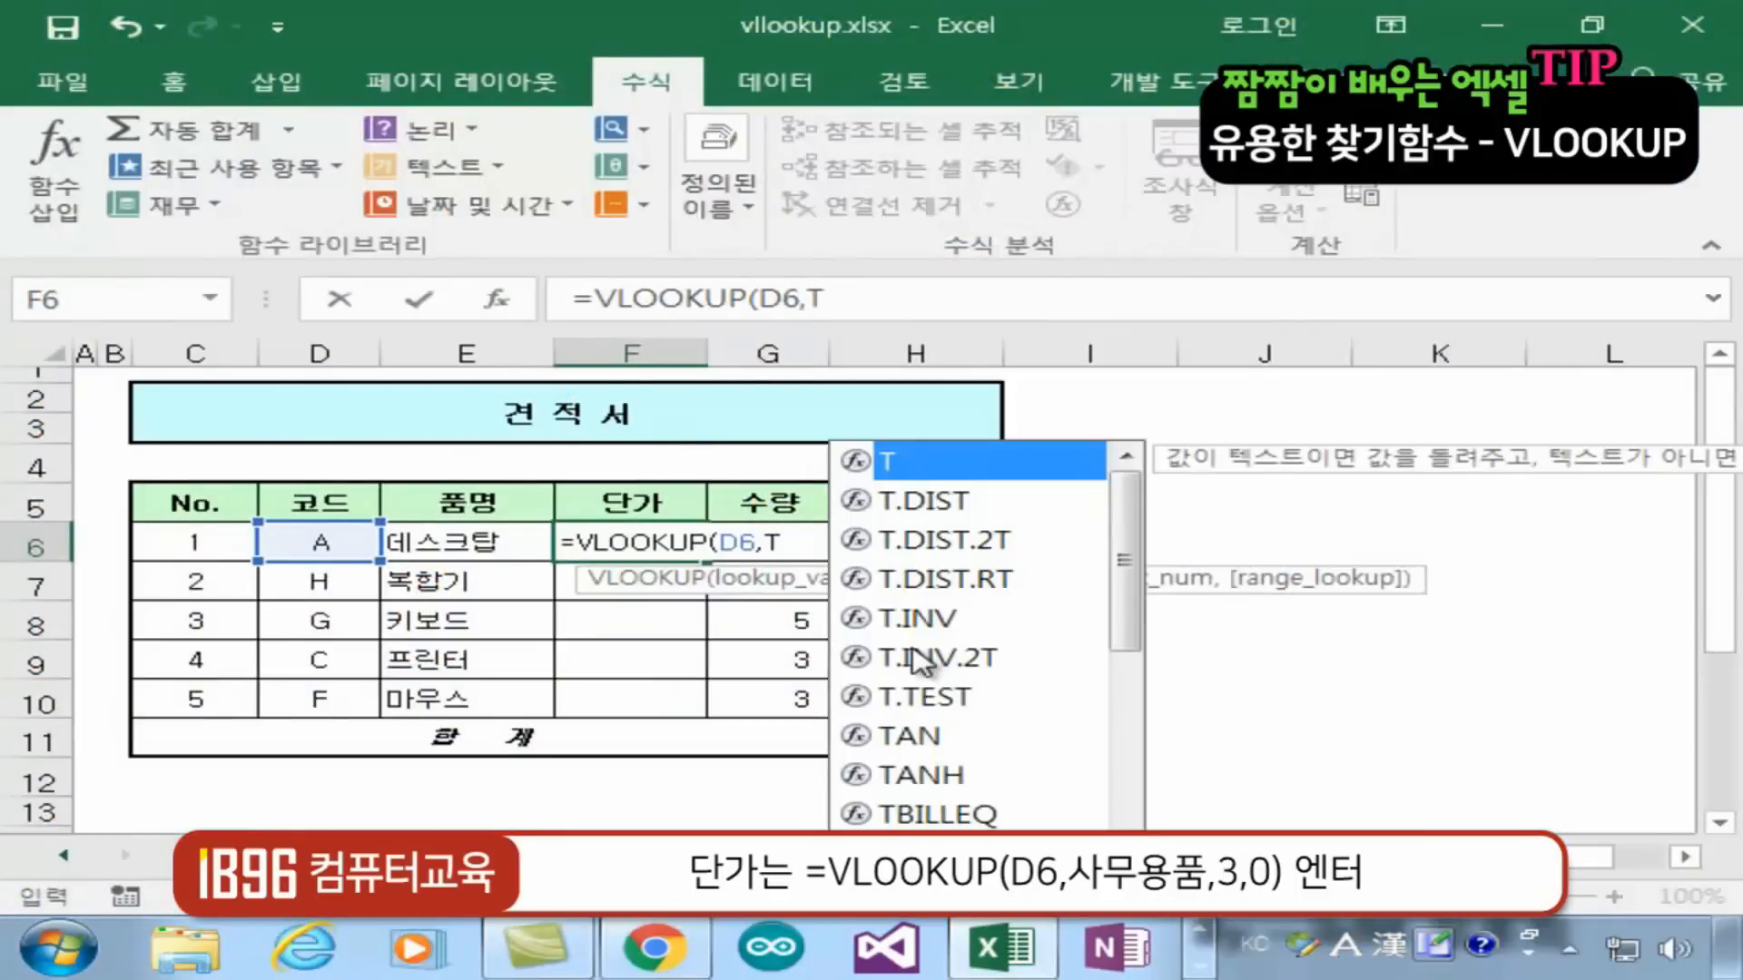
{"action": "key", "text": "BackSpace"}
{"action": "key", "text": "Hangul"}
{"action": "type", "text": "사뭉"}
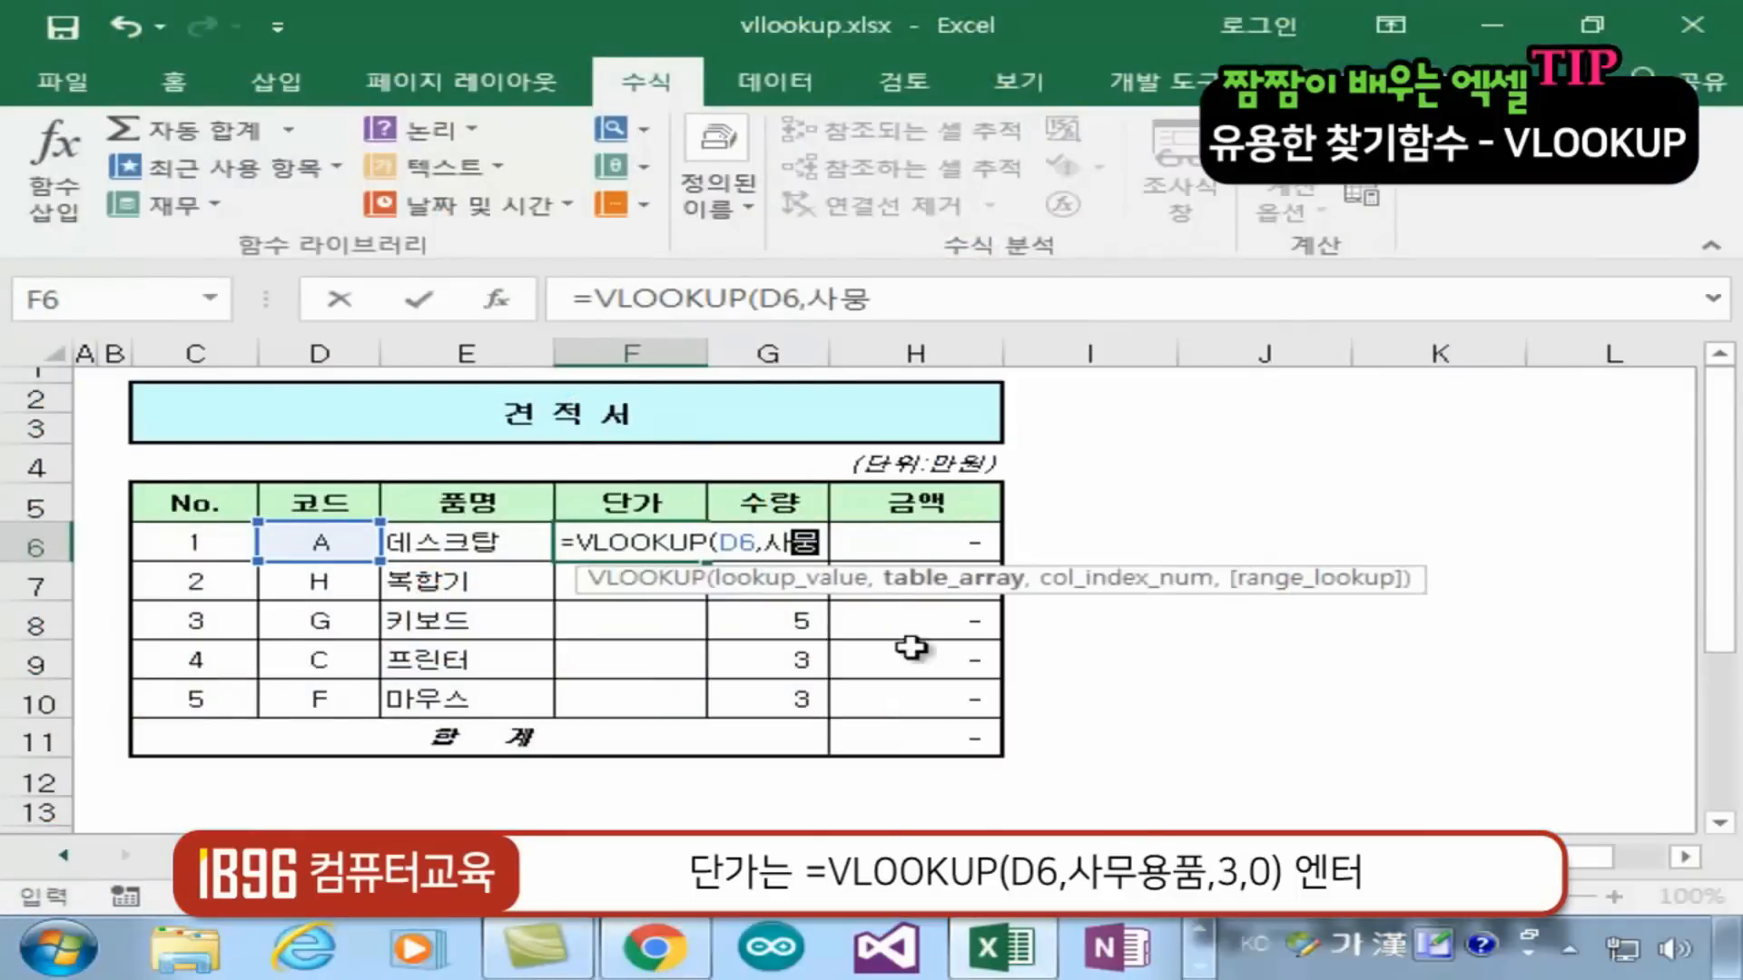
{"action": "type", "text": "용품,"}
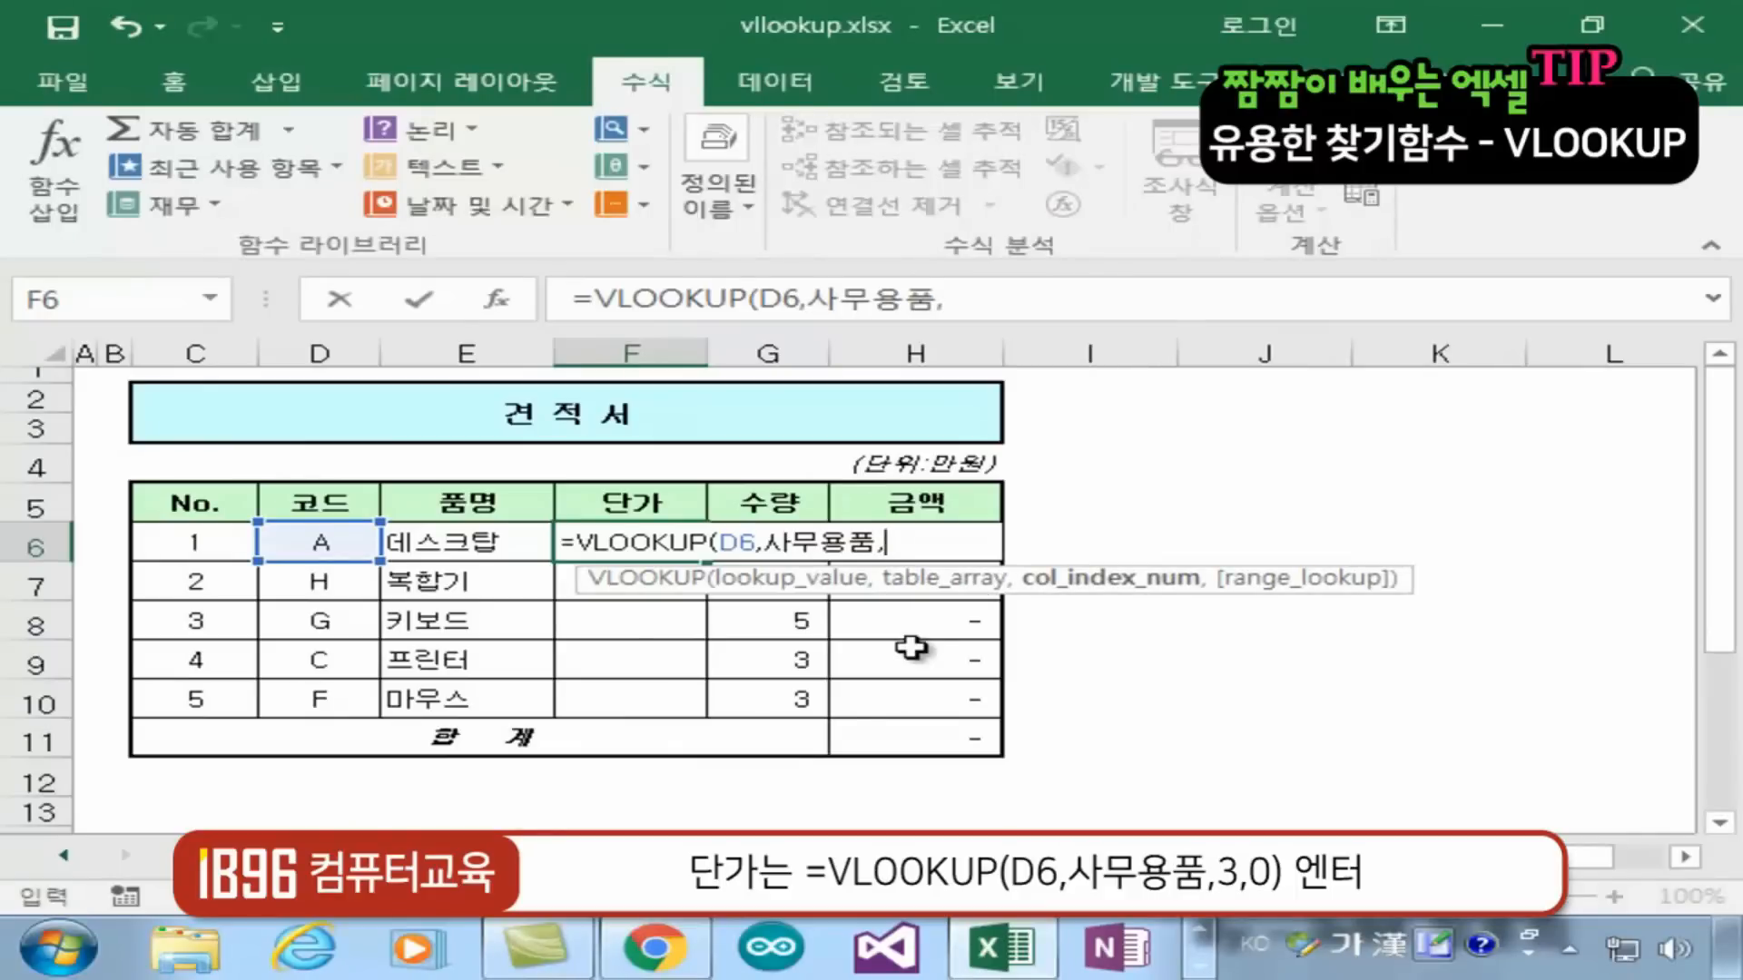
{"action": "type", "text": "3"}
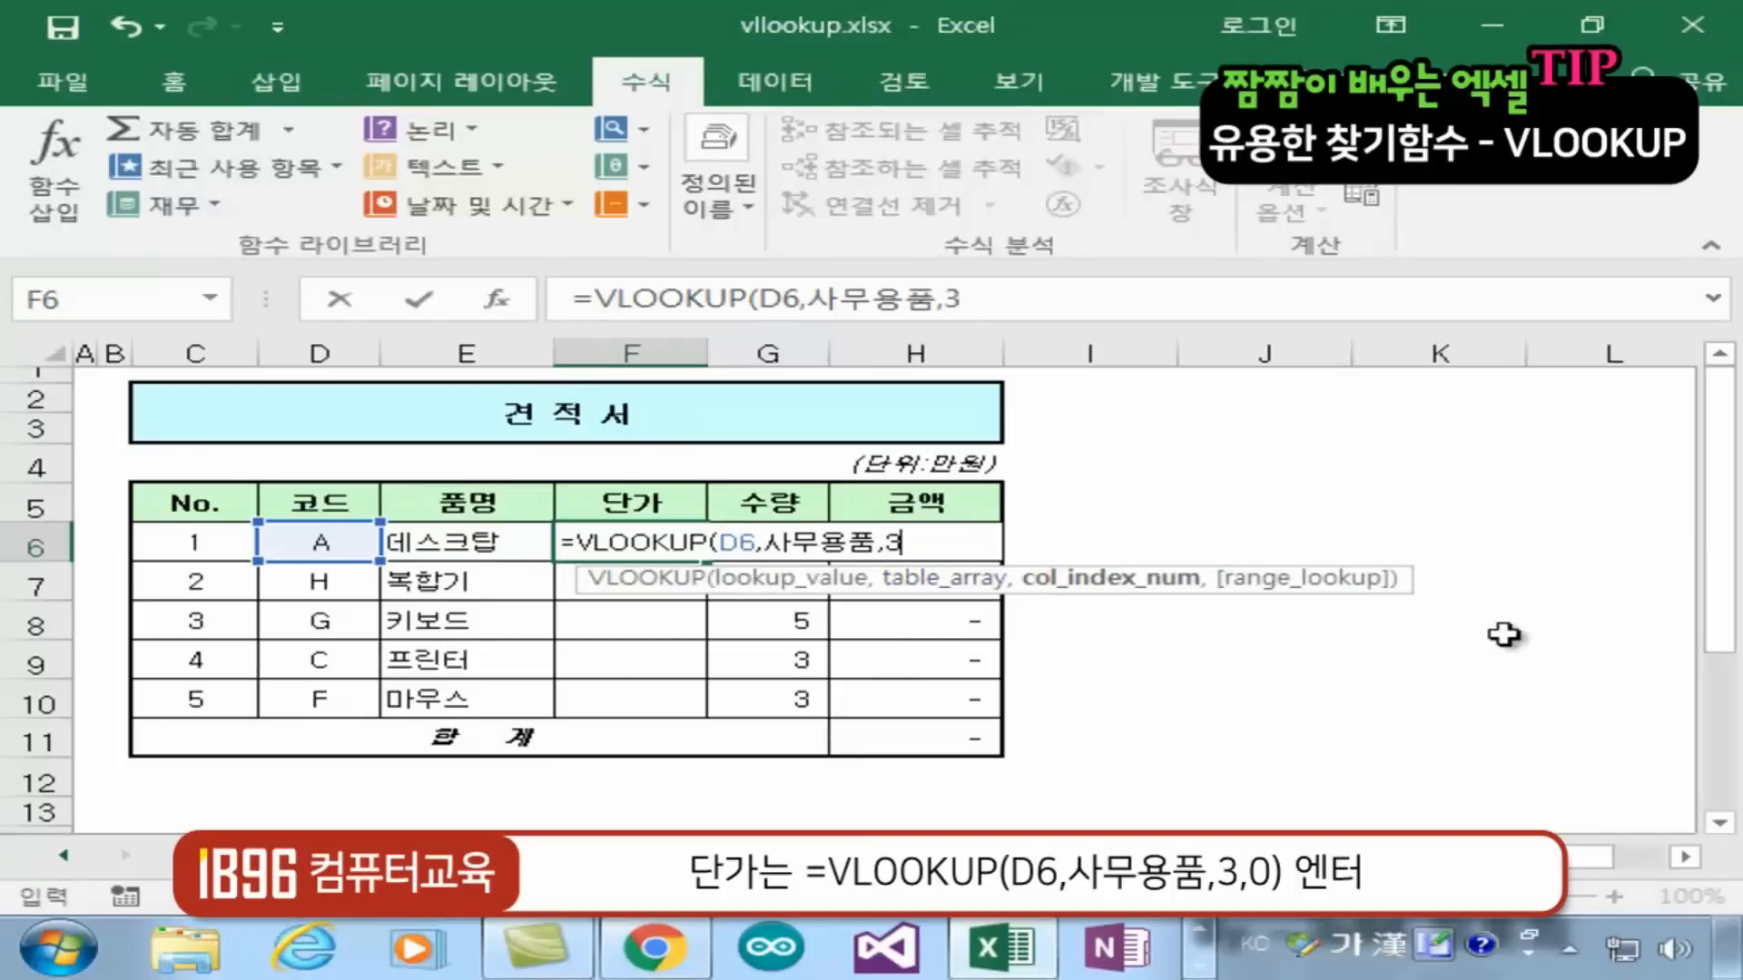
{"action": "type", "text": ","}
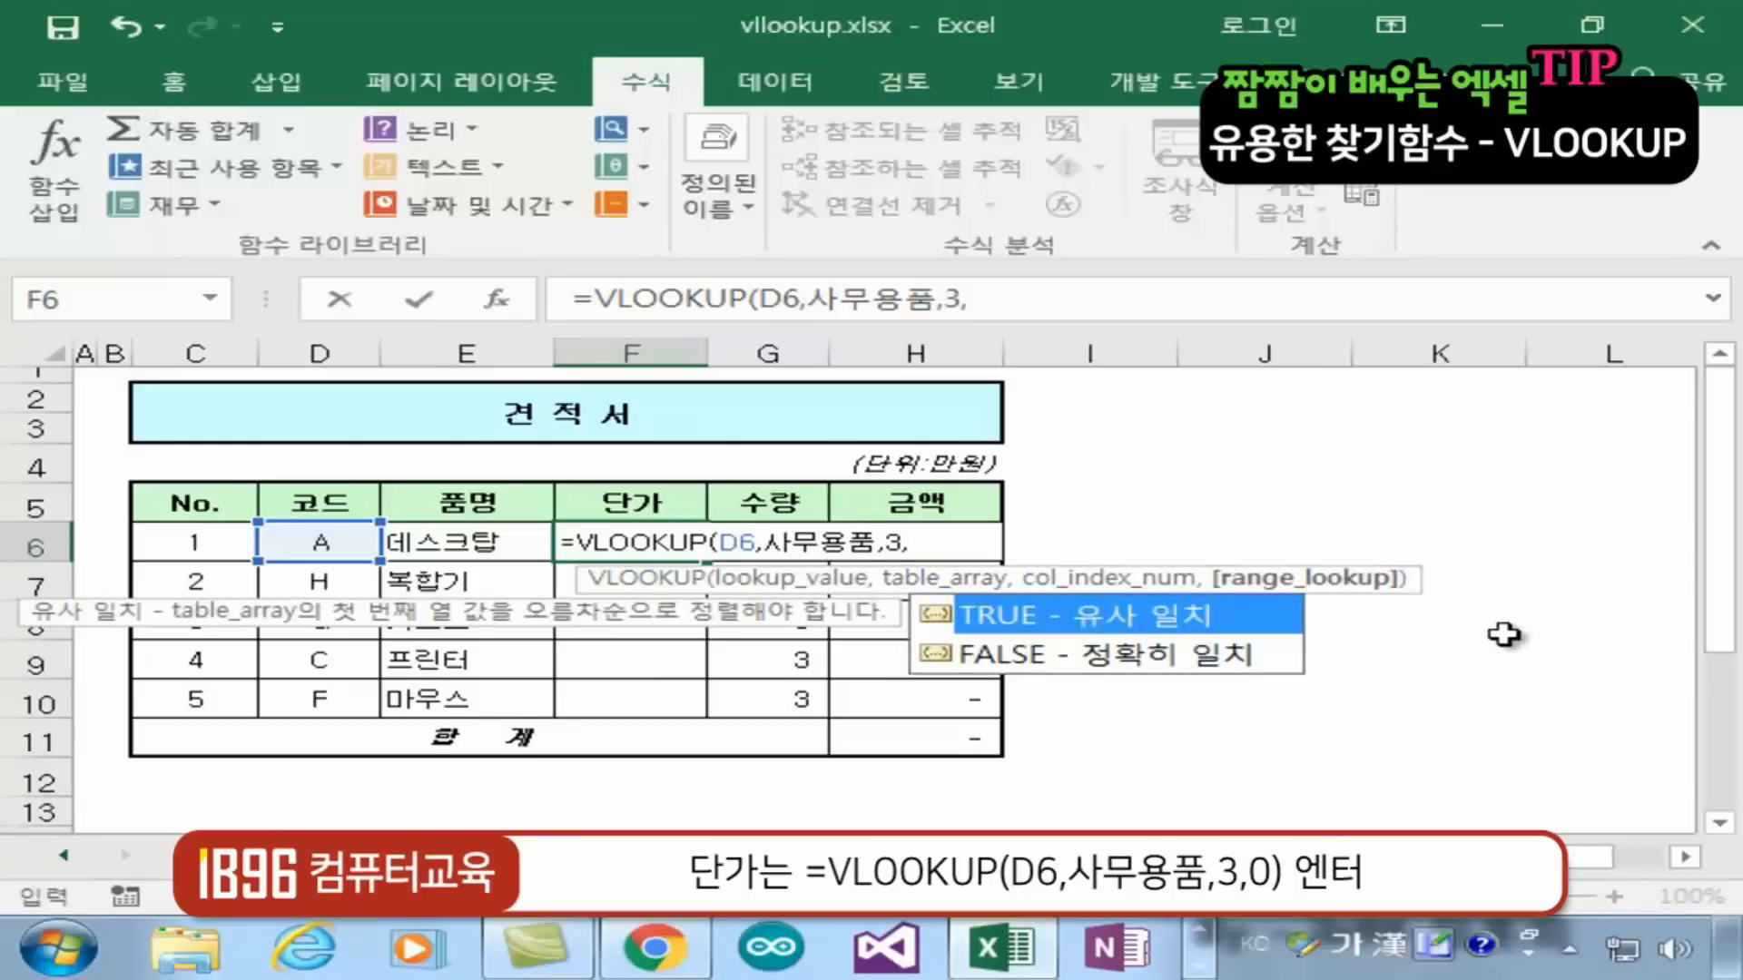
{"action": "type", "text": "0)"}
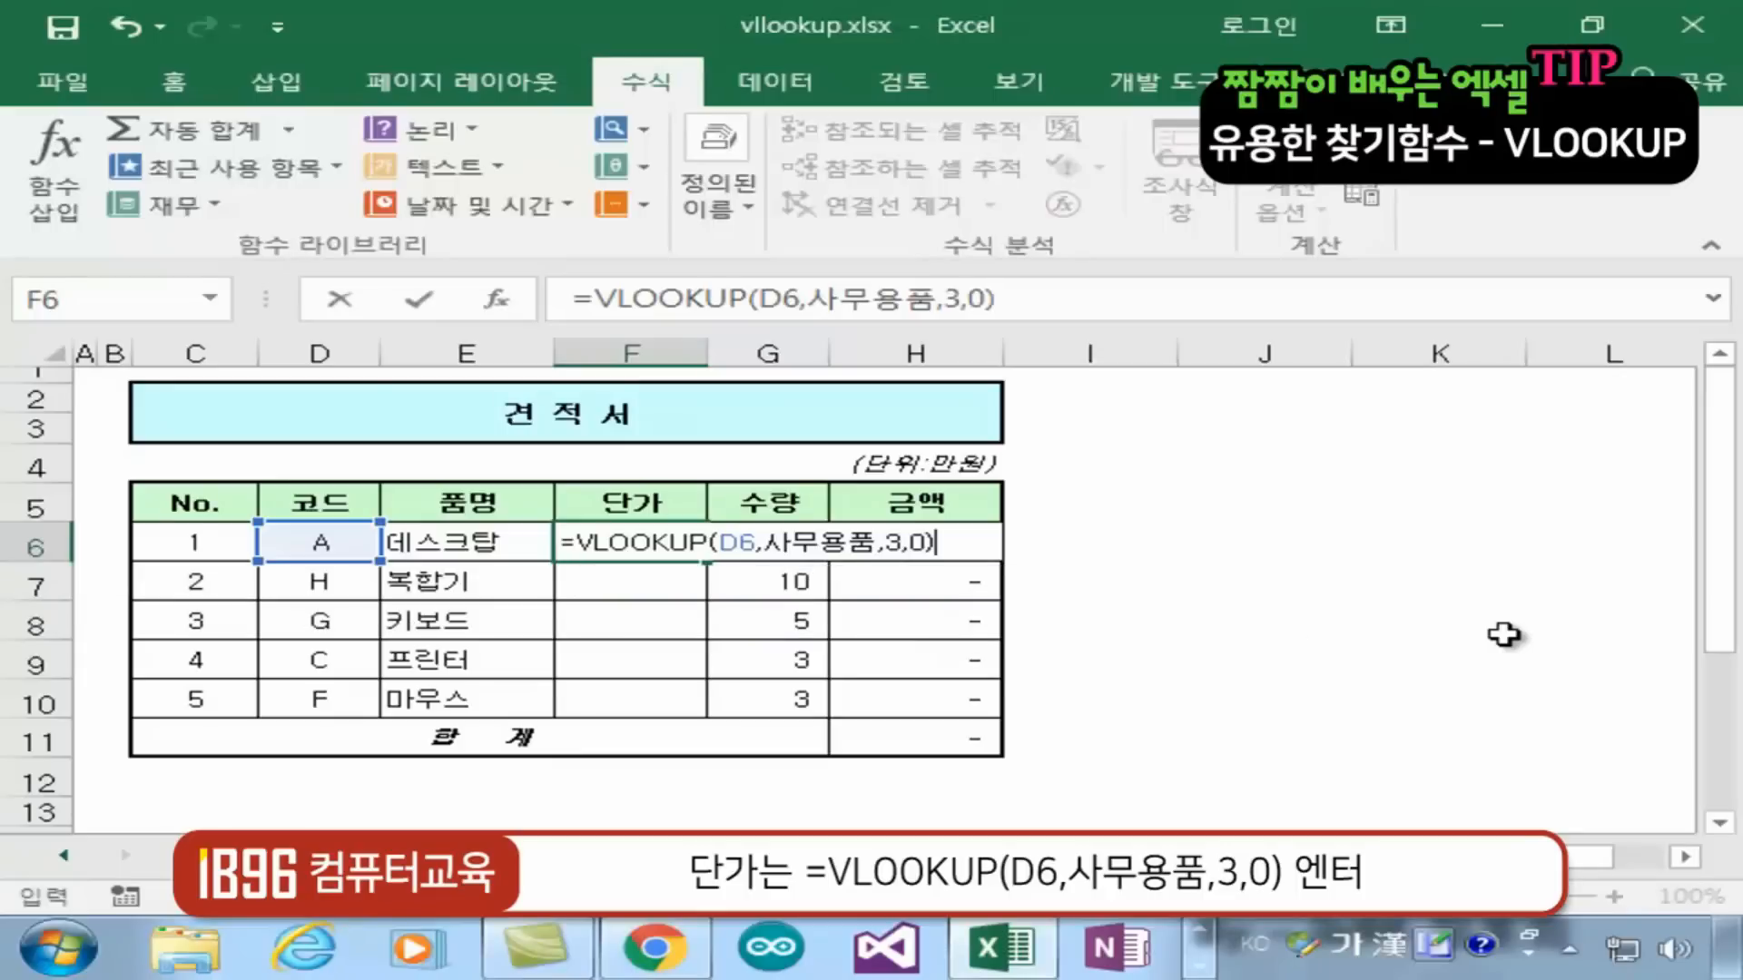
{"action": "key", "text": "Return"}
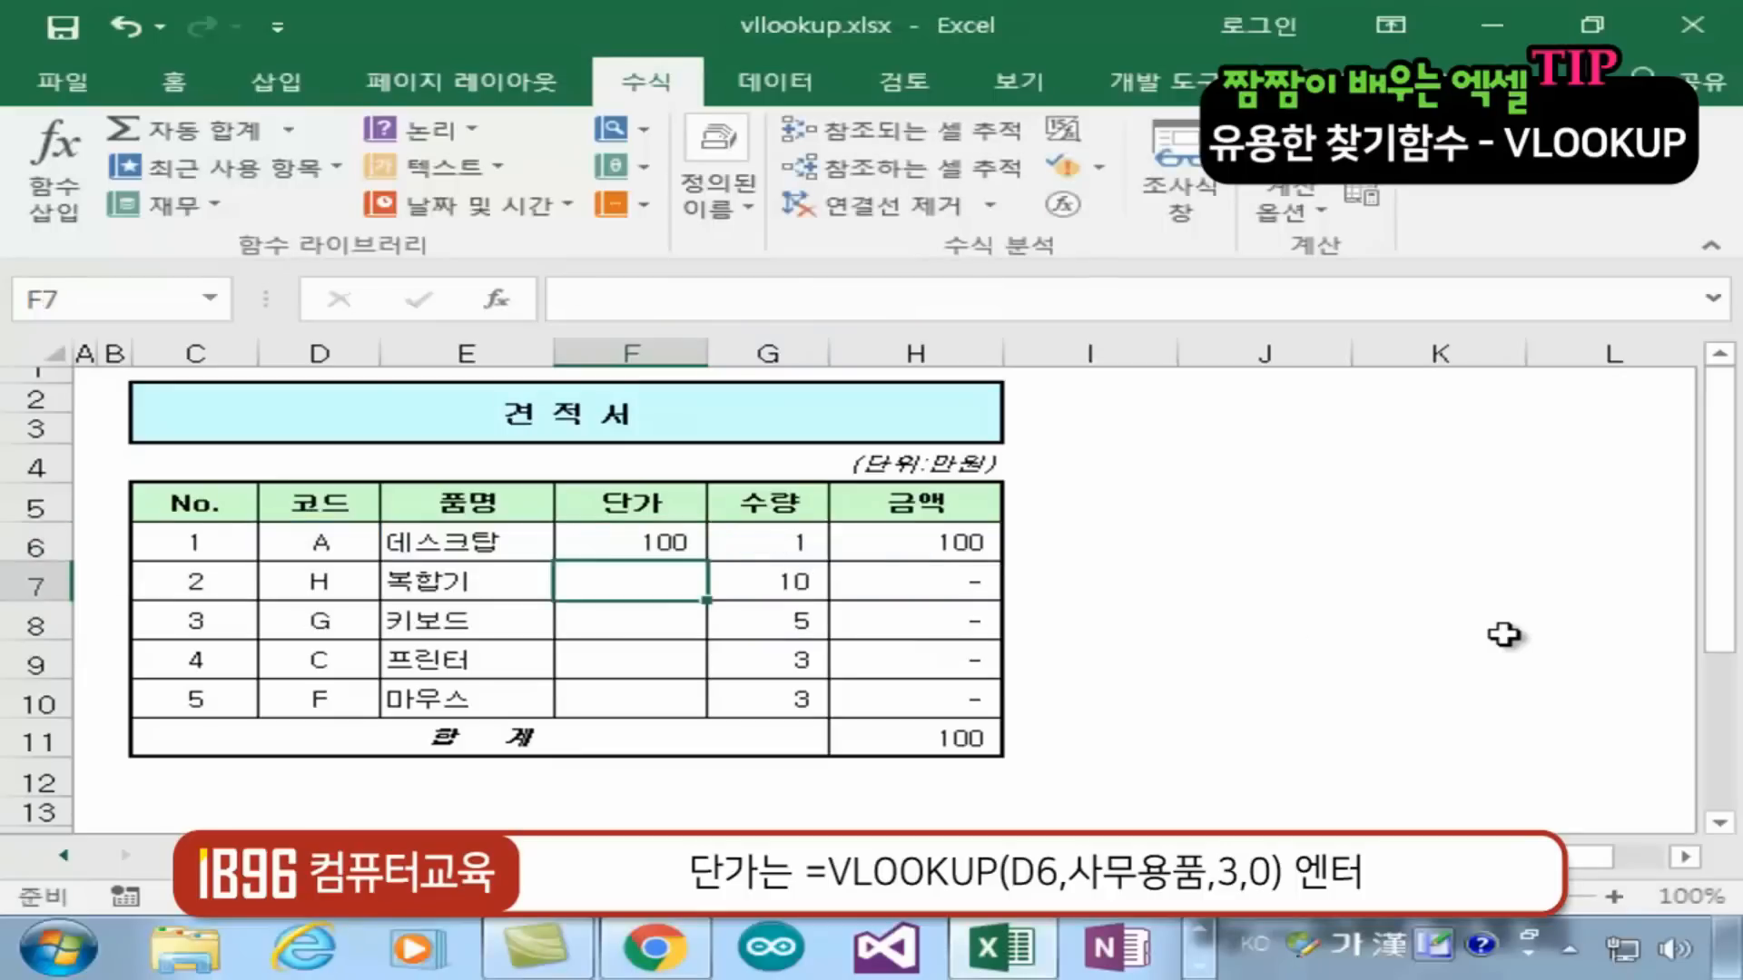
Fill the unit price formula from F6 down to F10 and deselect the range
{"action": "left_click", "coordinate": [640, 545]}
{"action": "left_click_drag", "start_coordinate": [705, 566], "coordinate": [695, 713]}
{"action": "left_click", "coordinate": [1358, 672]}
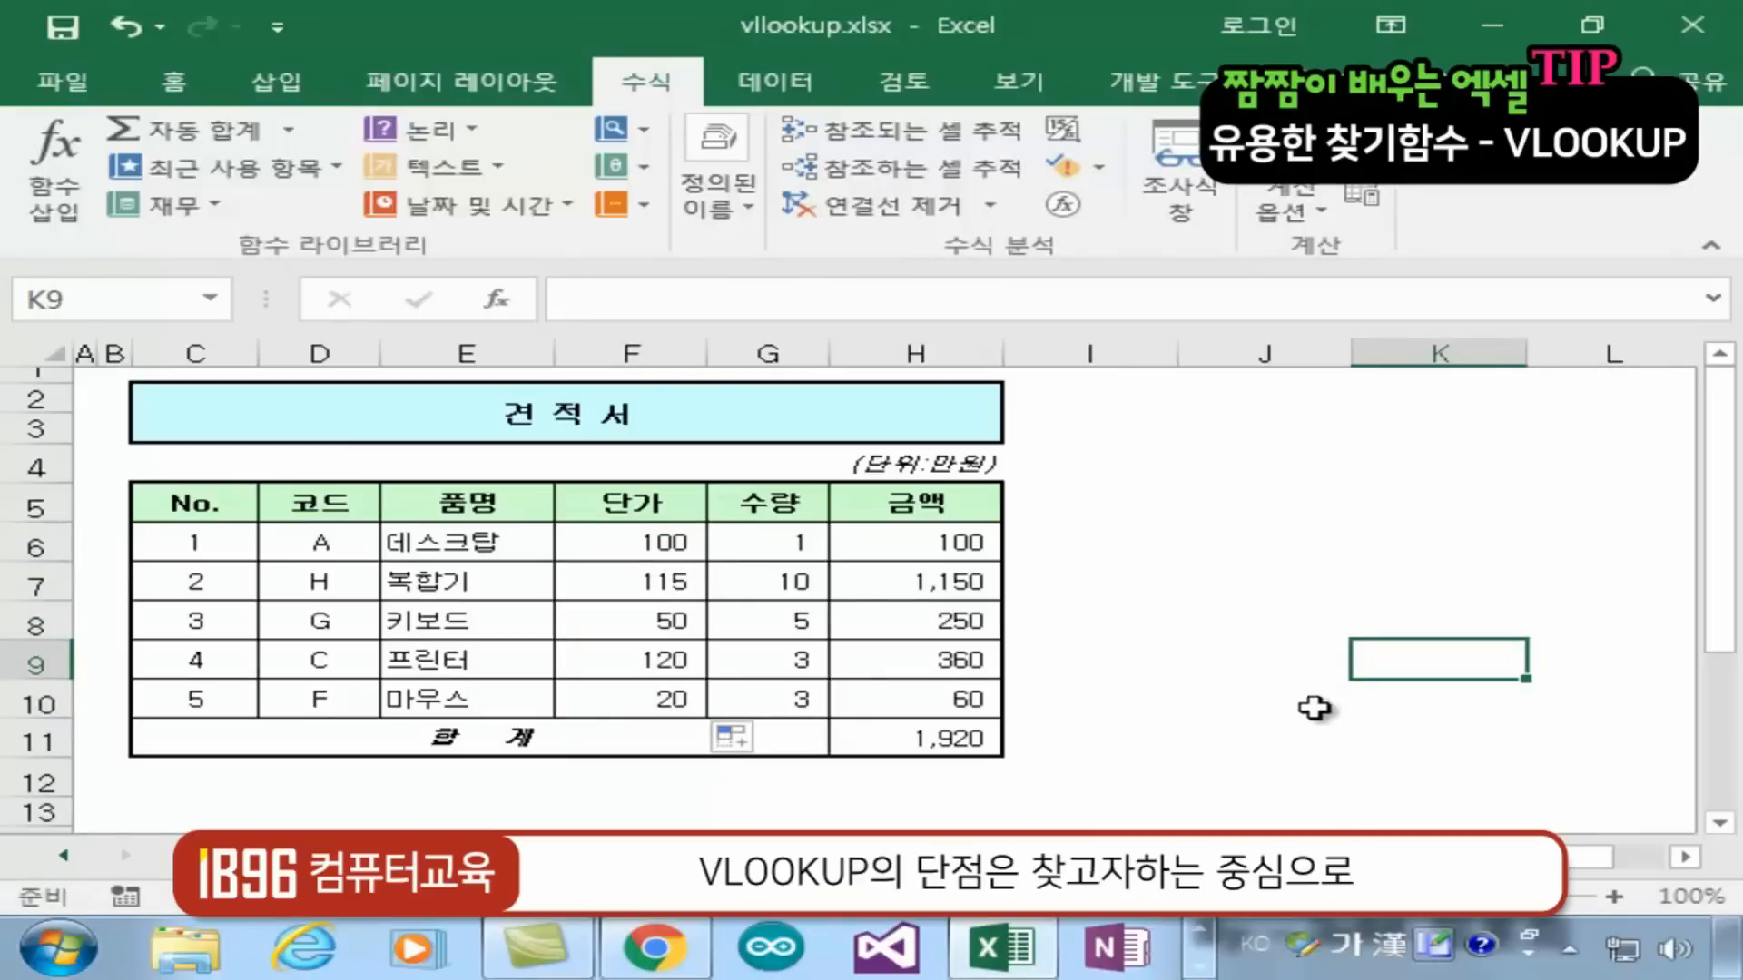
{"action": "scroll", "coordinate": [613, 671], "scroll_direction": "down", "scroll_amount": 1}
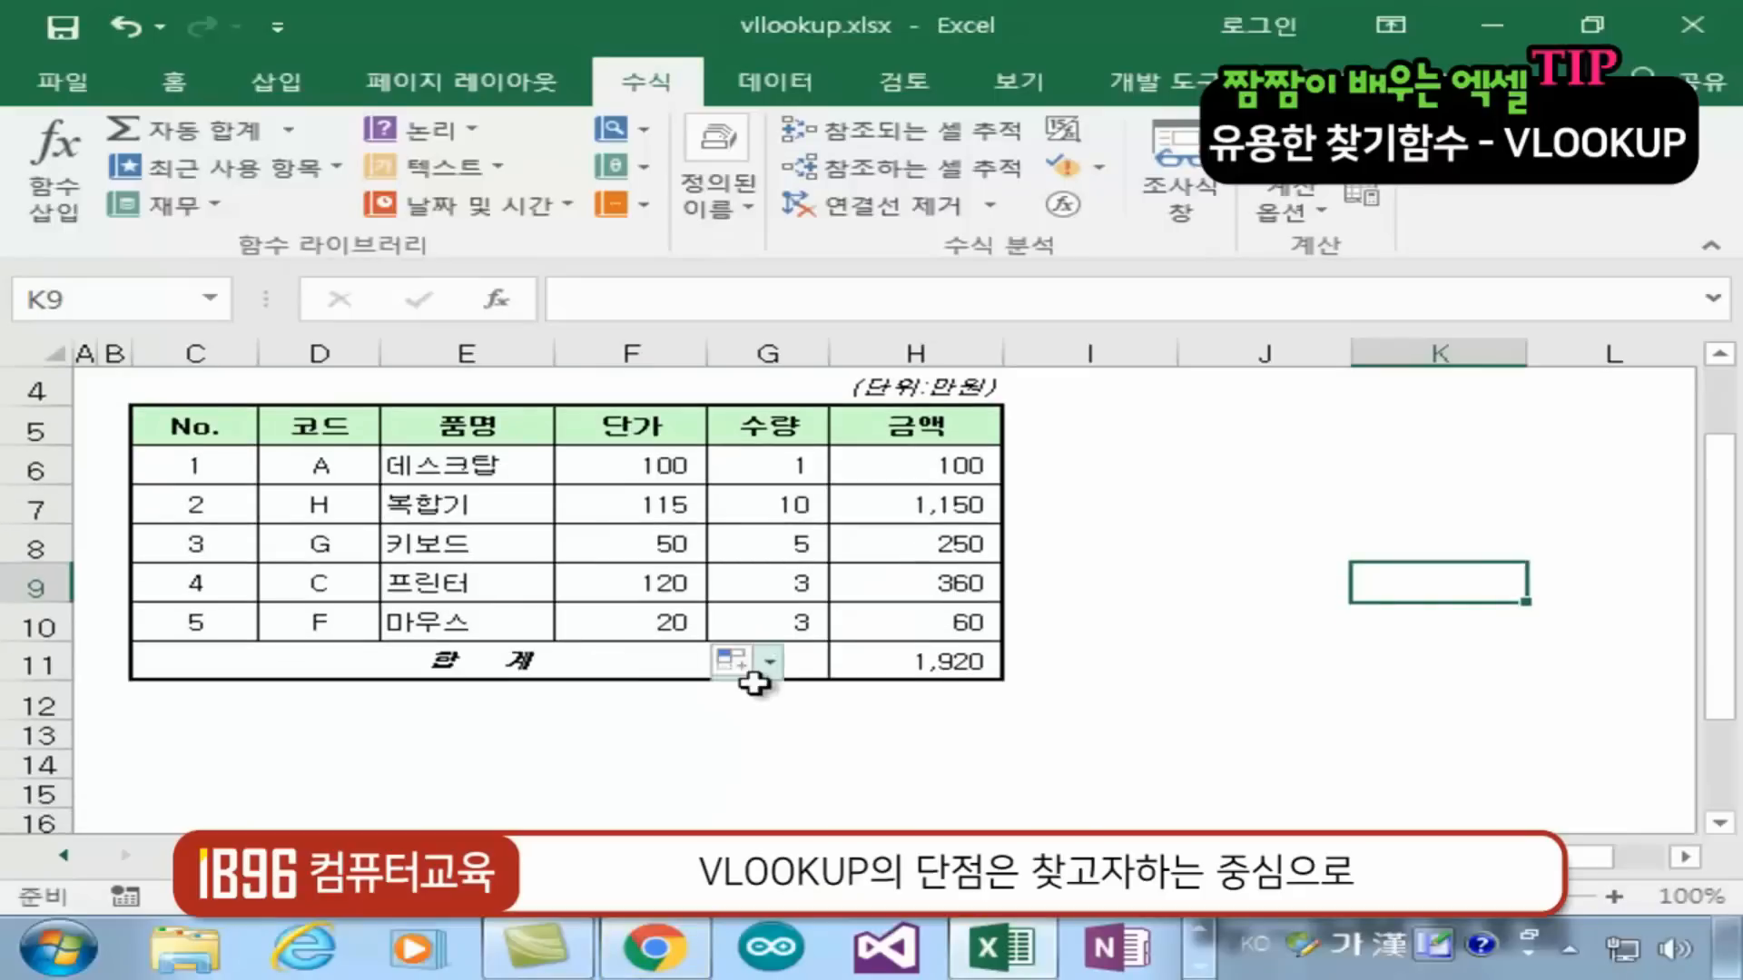
Enter the label 제품명 in E15 below the estimate and the product name 키보드 in E16
{"action": "scroll", "coordinate": [724, 714], "scroll_direction": "down", "scroll_amount": 1}
{"action": "left_click", "coordinate": [338, 648]}
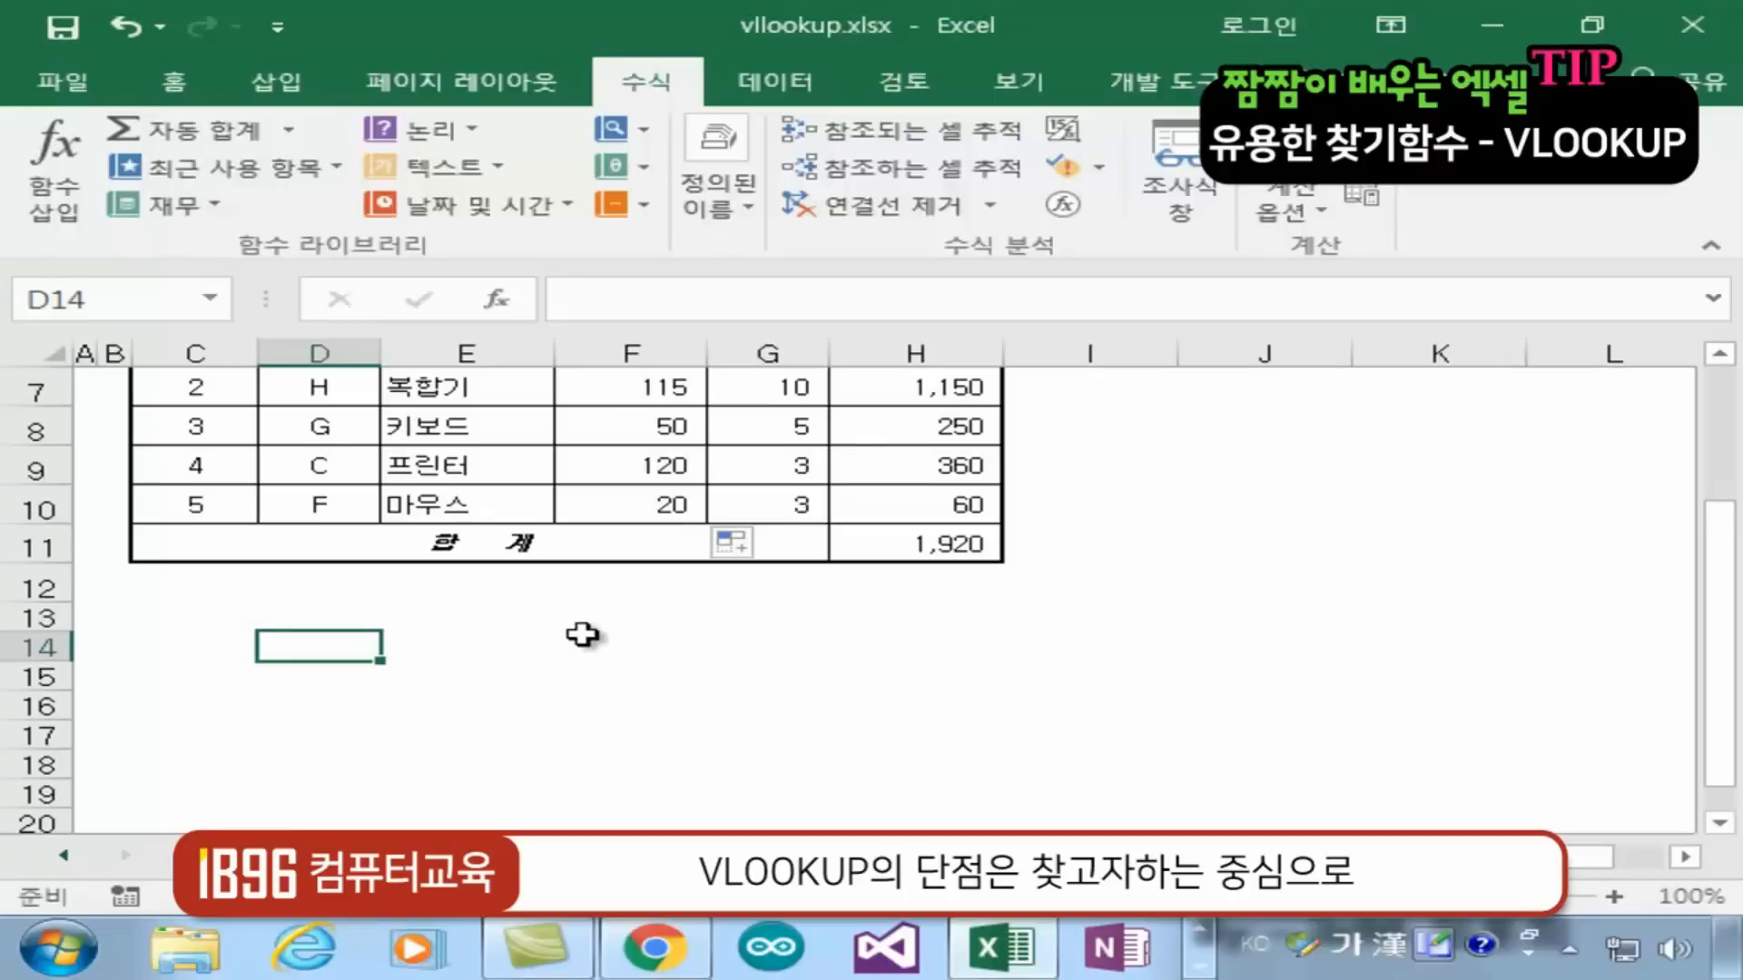
{"action": "left_click", "coordinate": [674, 683]}
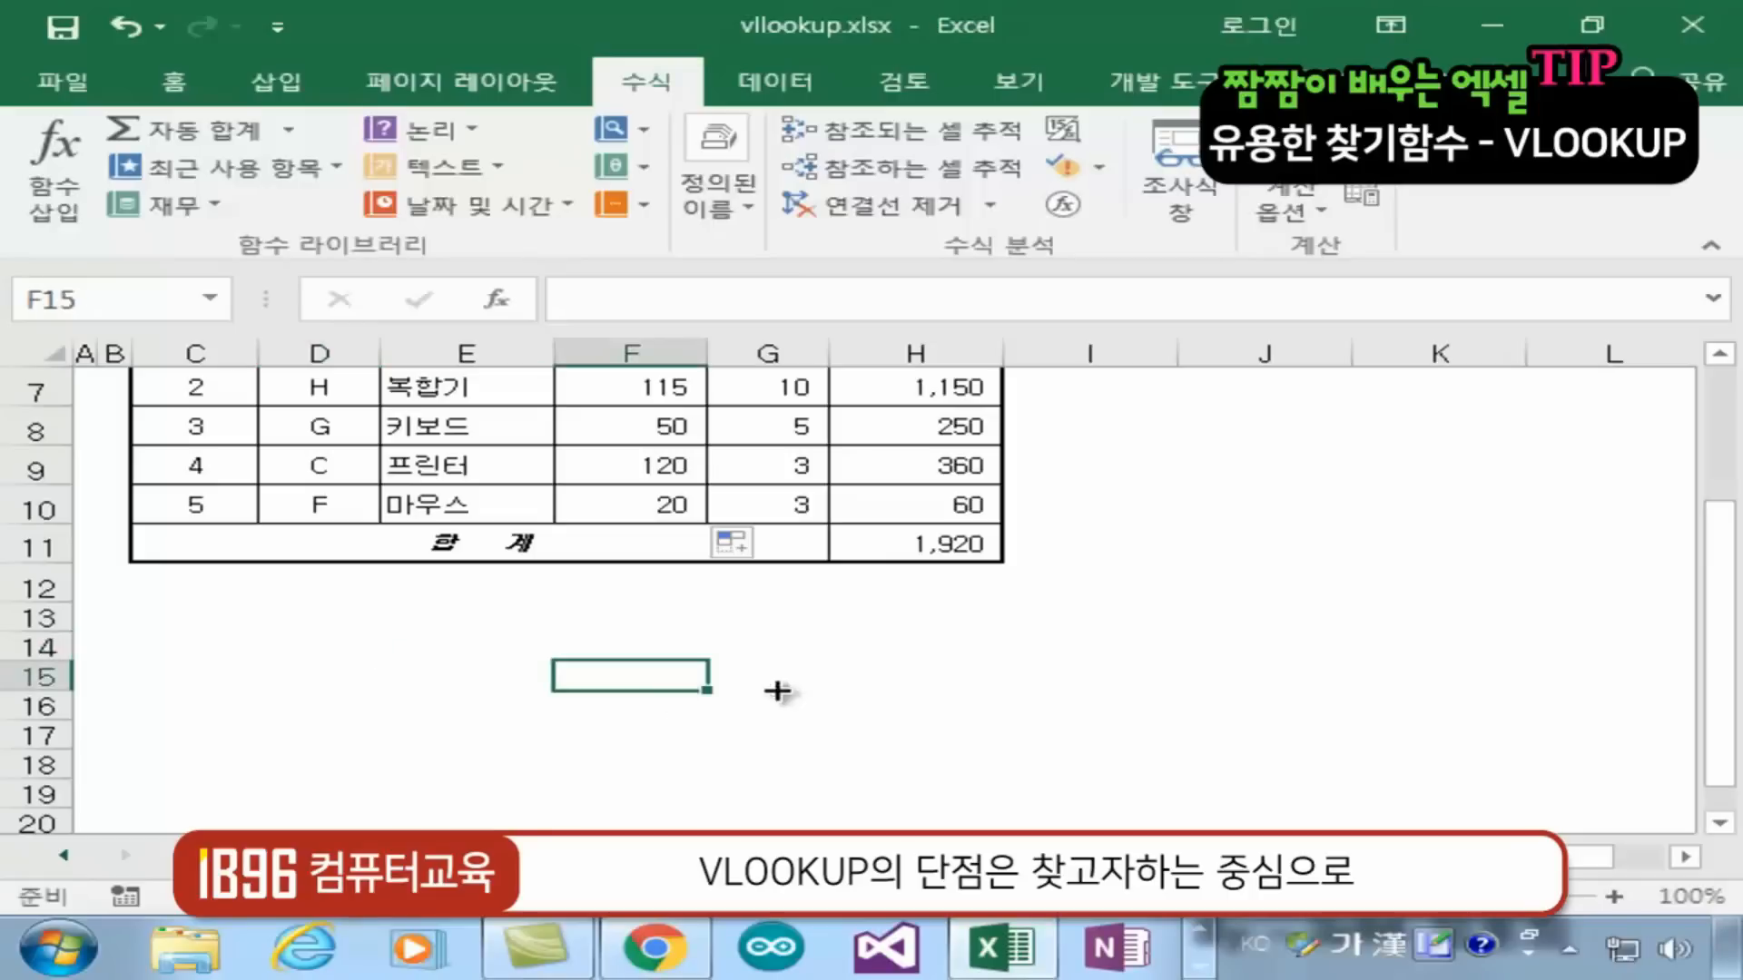
{"action": "left_click", "coordinate": [463, 679]}
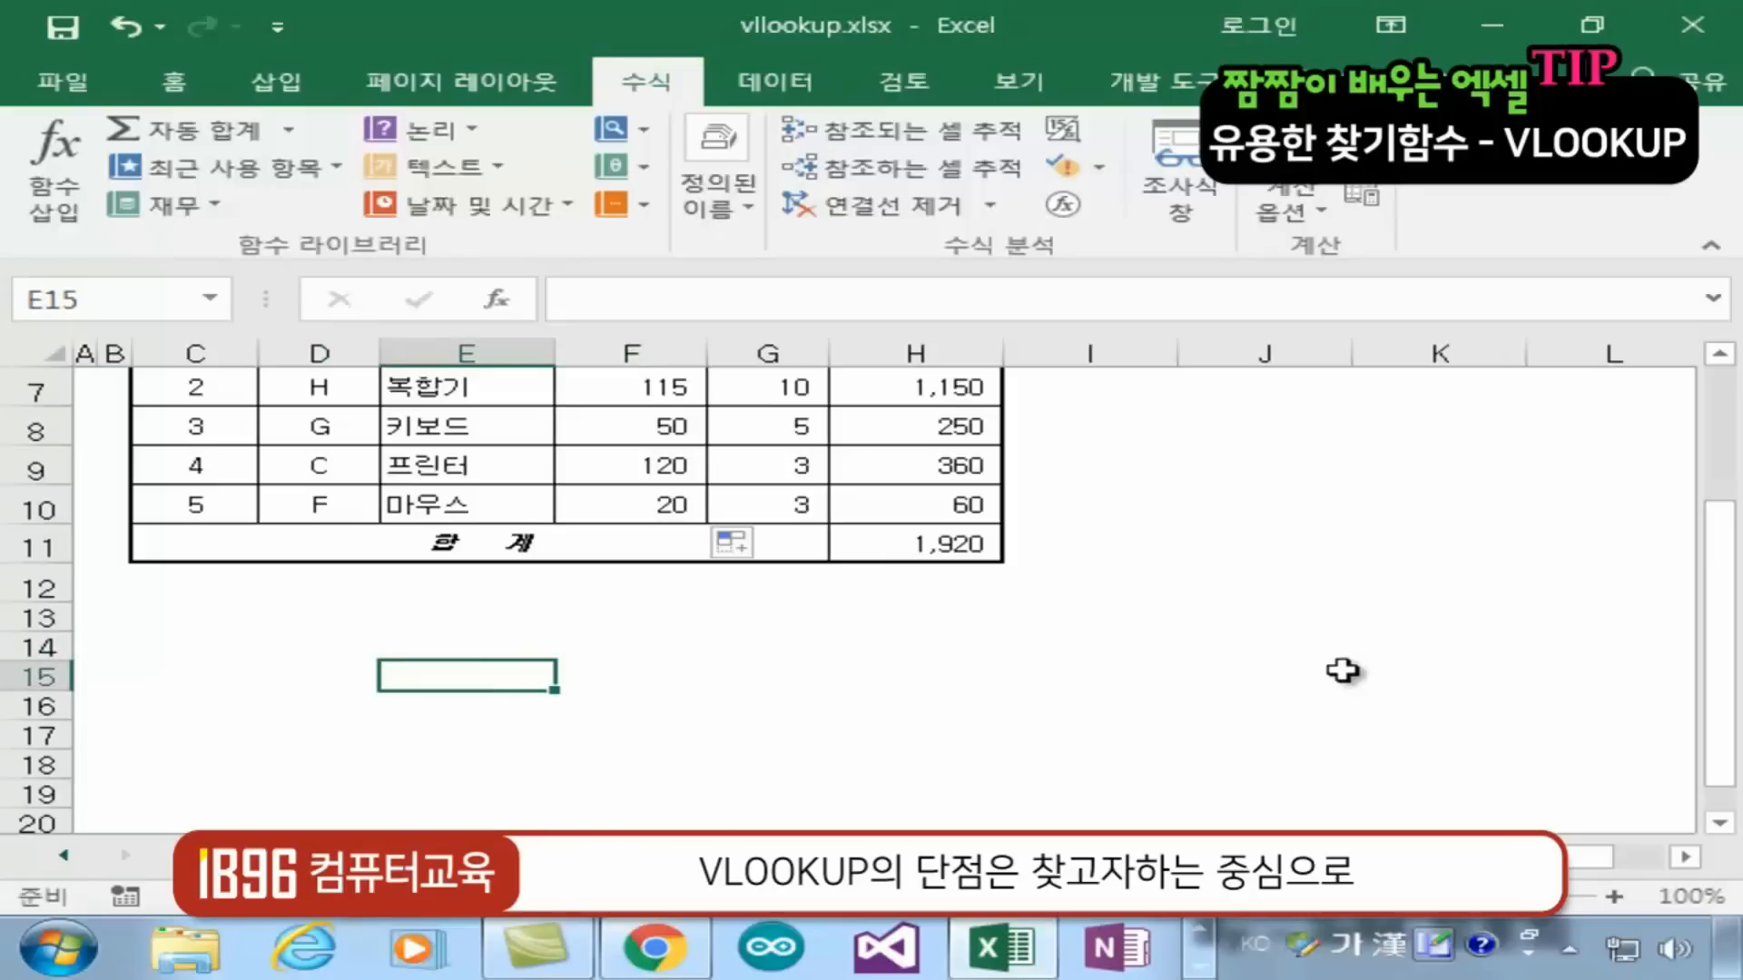
{"action": "type", "text": "제품명"}
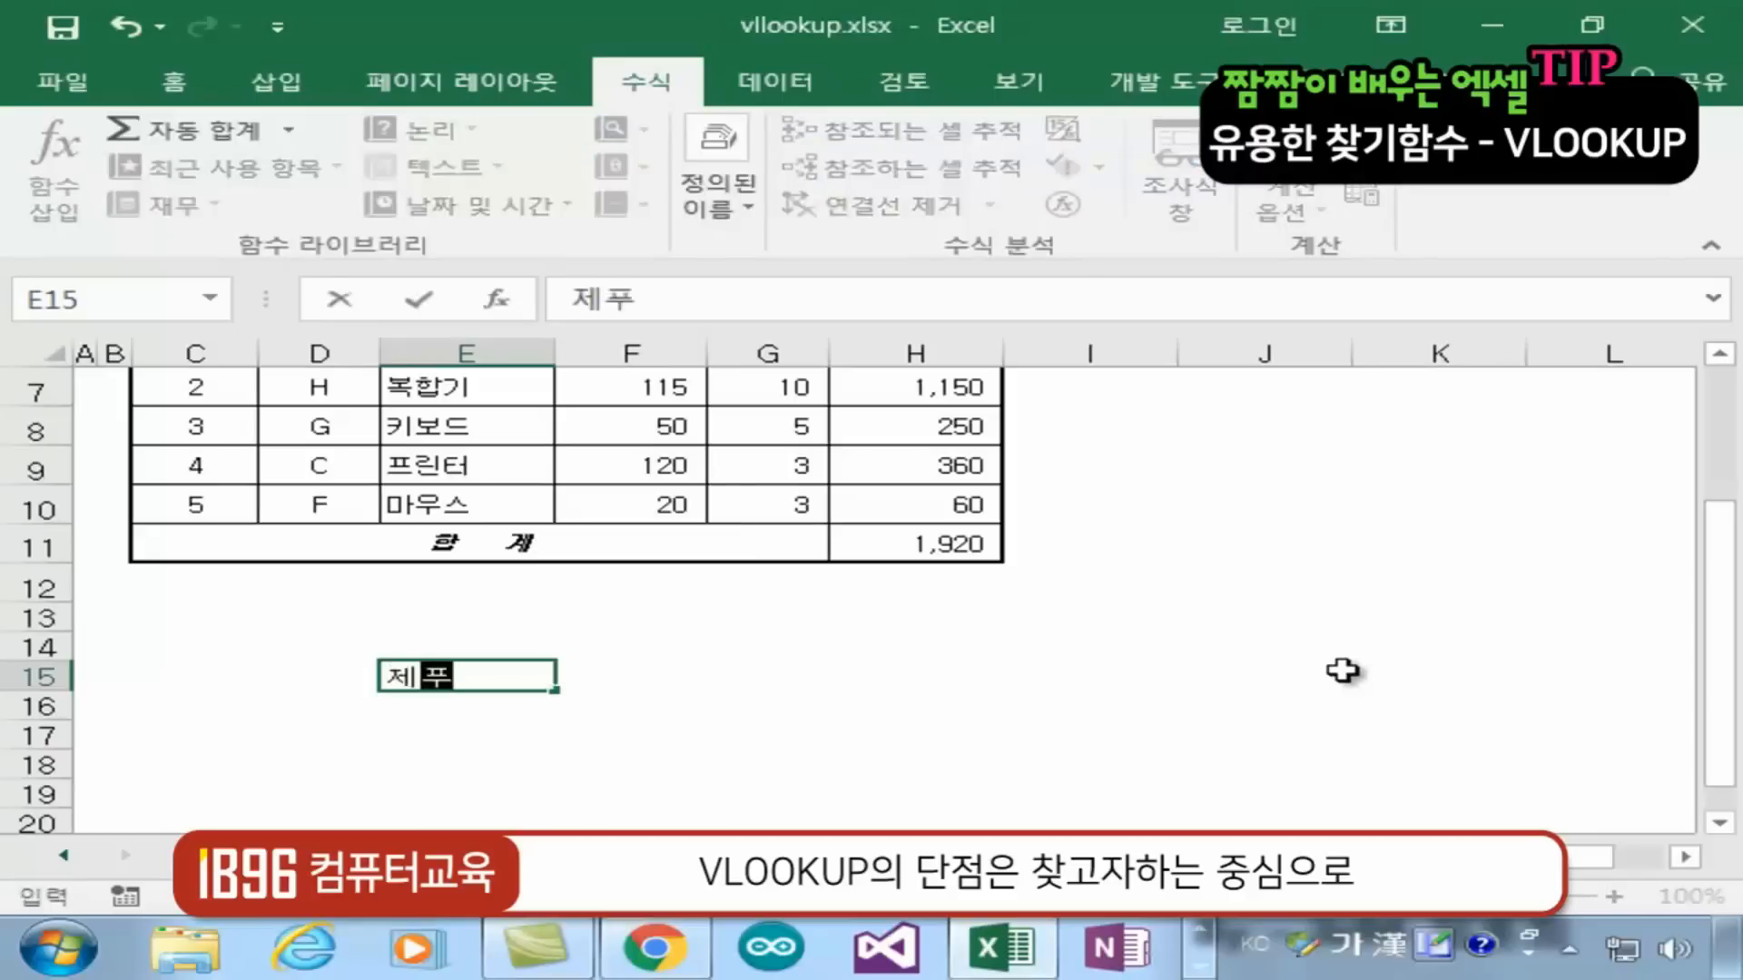
{"action": "key", "text": "Return"}
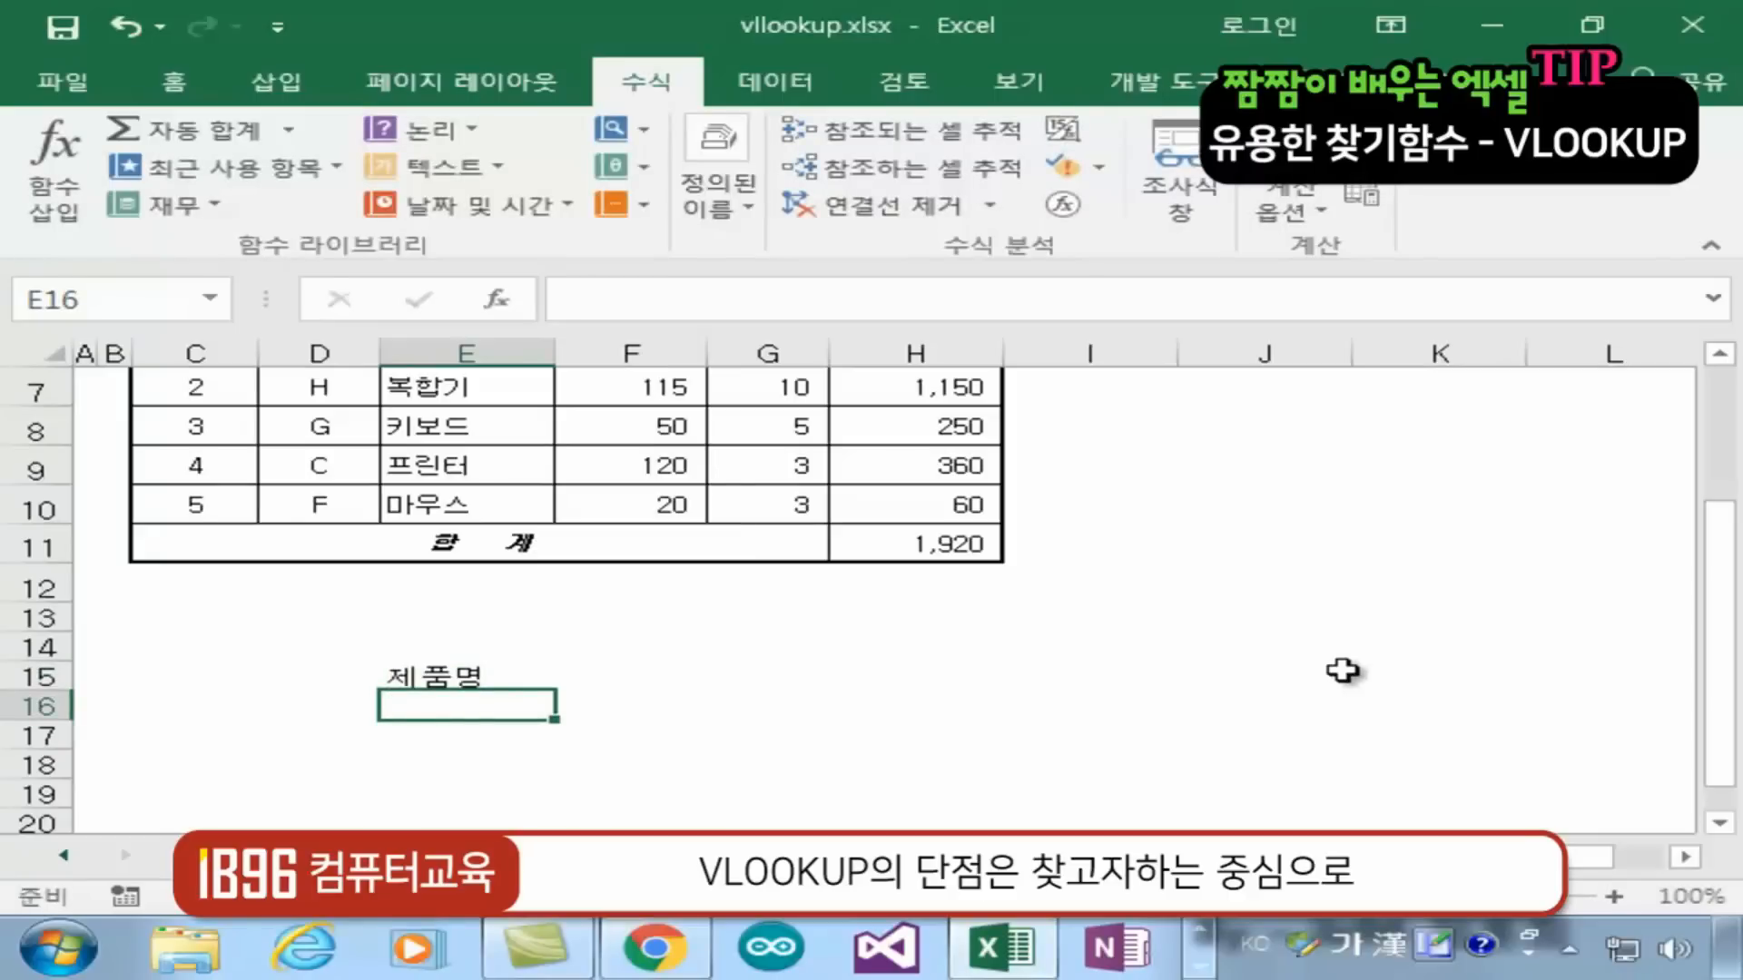
{"action": "type", "text": "키보드"}
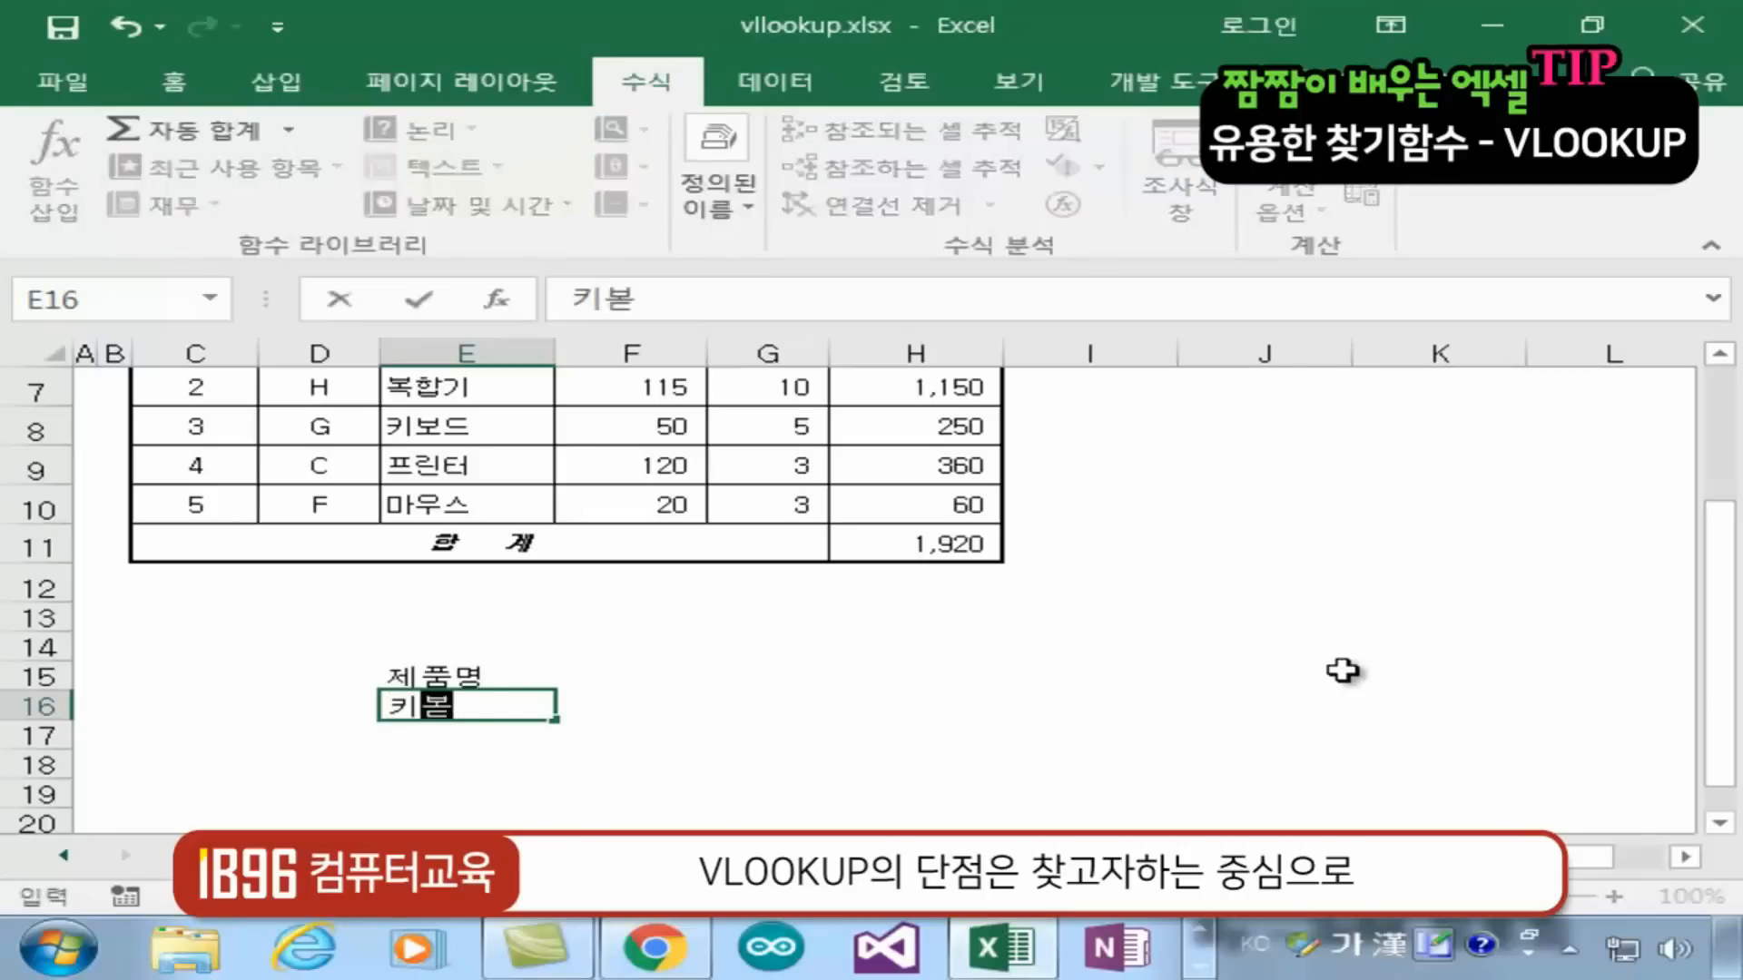
{"action": "key", "text": "Return"}
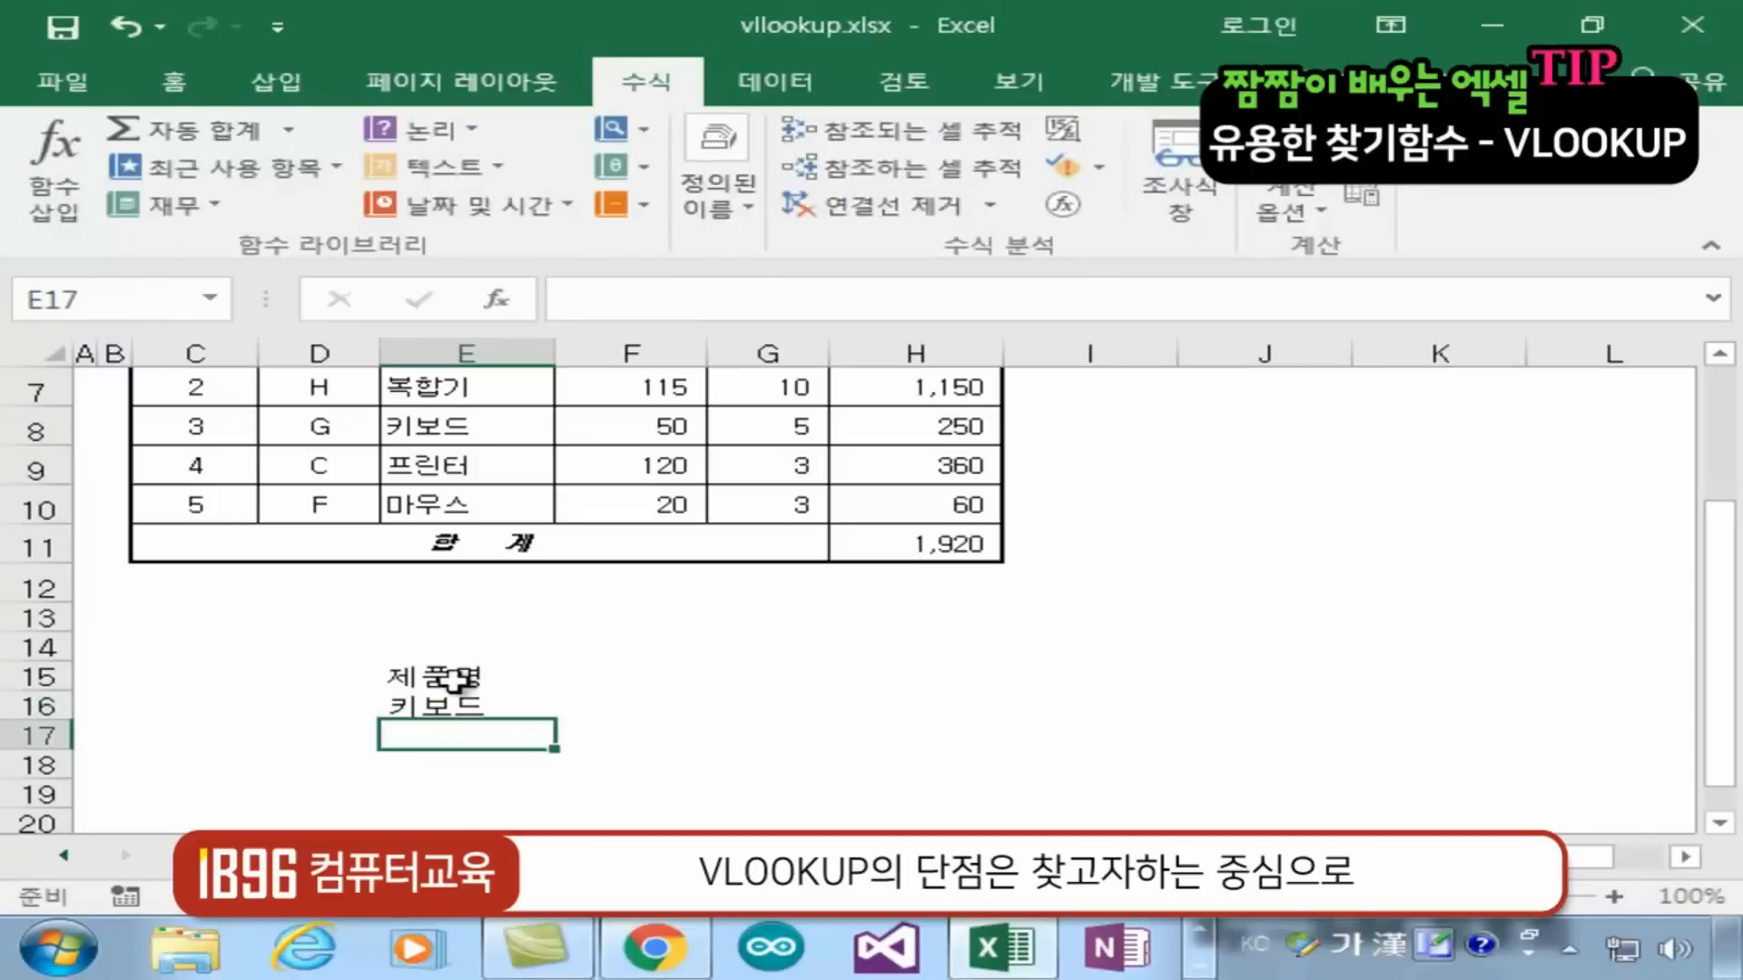
Enter the label 제품코드 in F15, beside the 제품명 label
{"action": "left_click", "coordinate": [571, 673]}
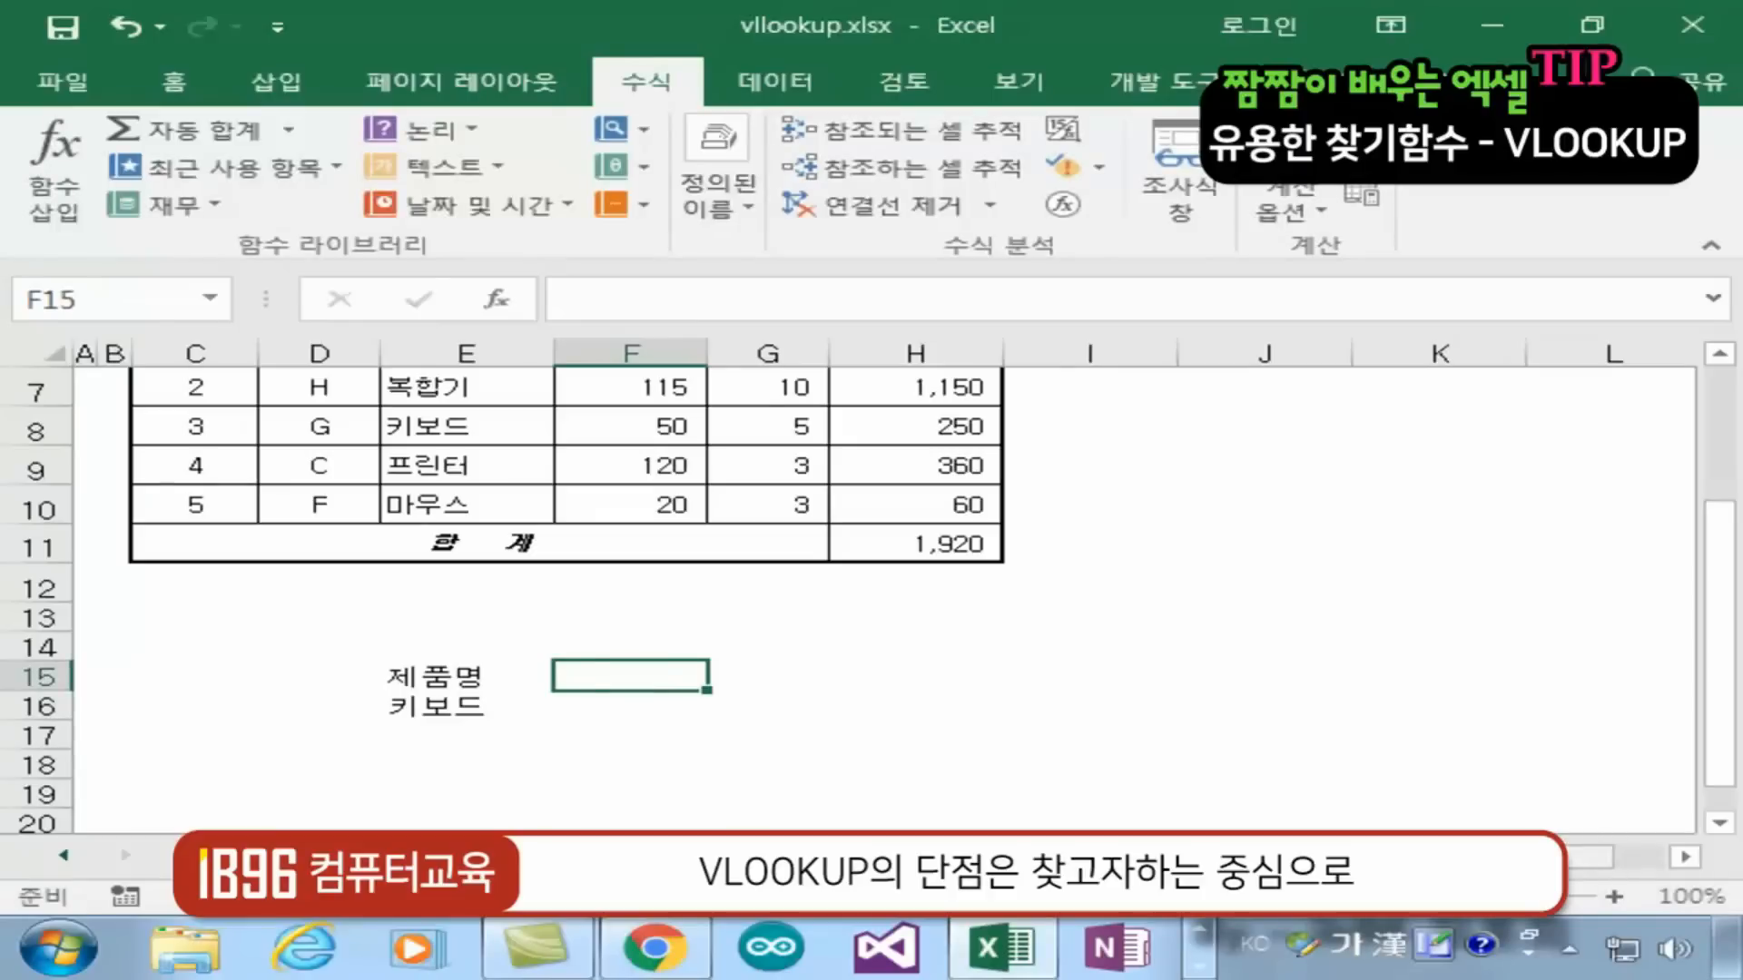
{"action": "type", "text": "제품코드"}
{"action": "key", "text": "Return"}
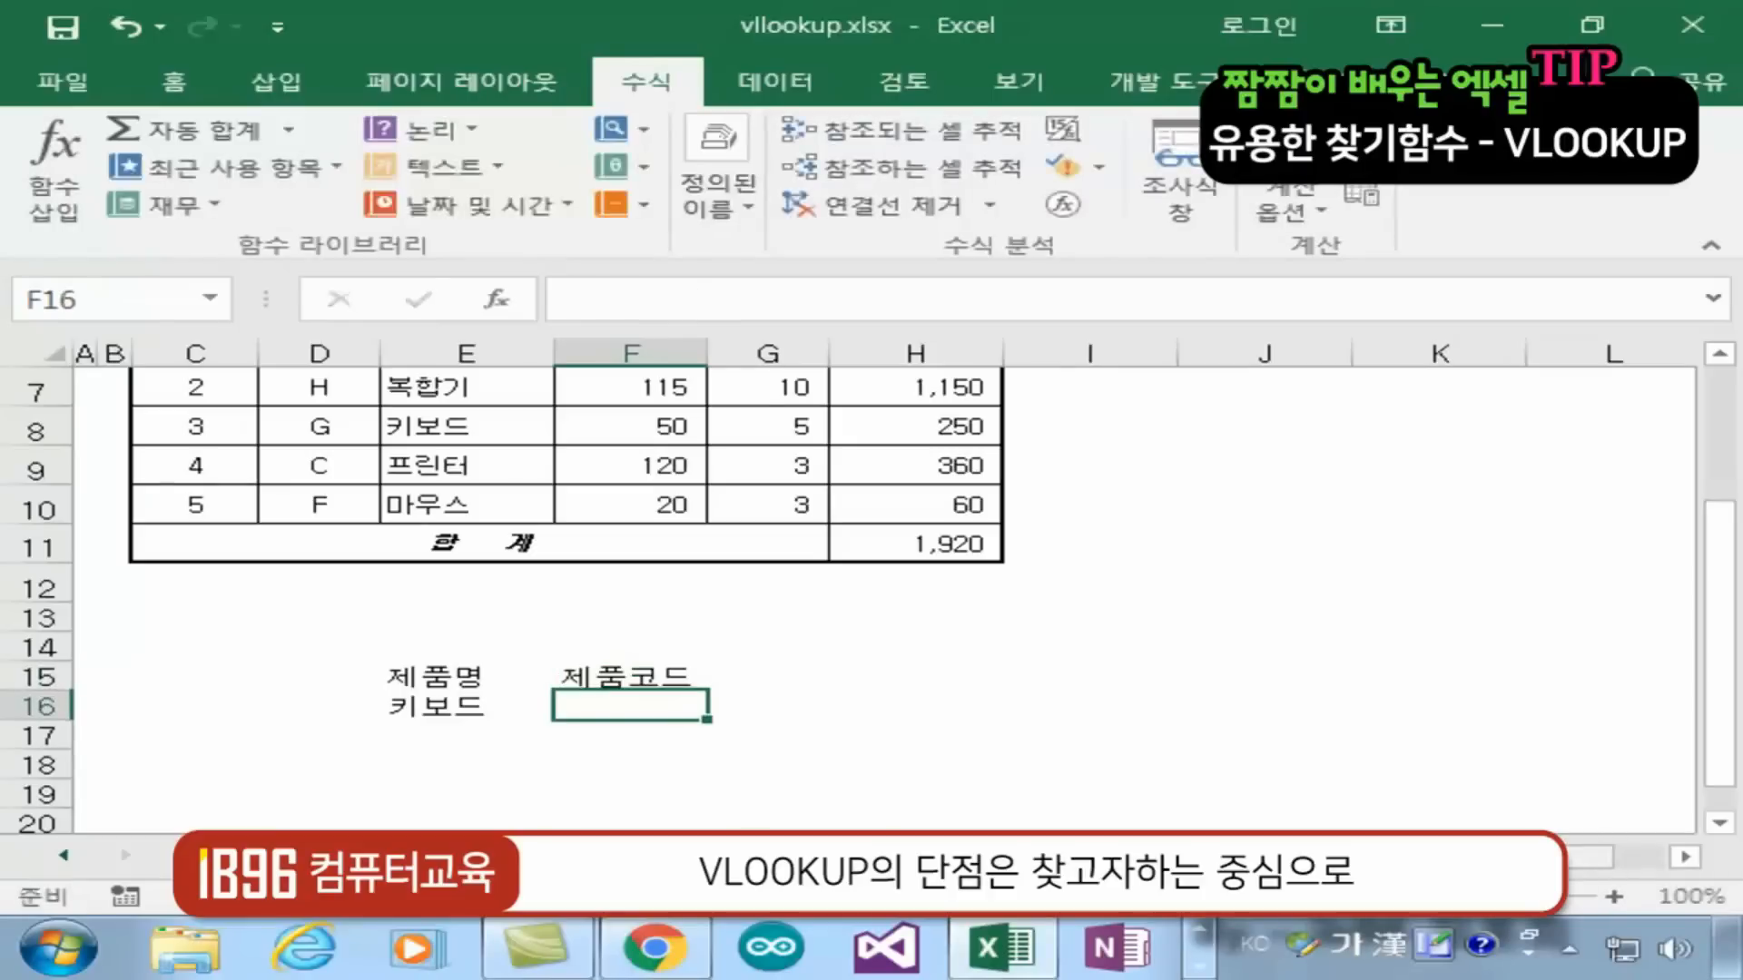
{"action": "left_click_drag", "start_coordinate": [400, 679], "coordinate": [699, 708]}
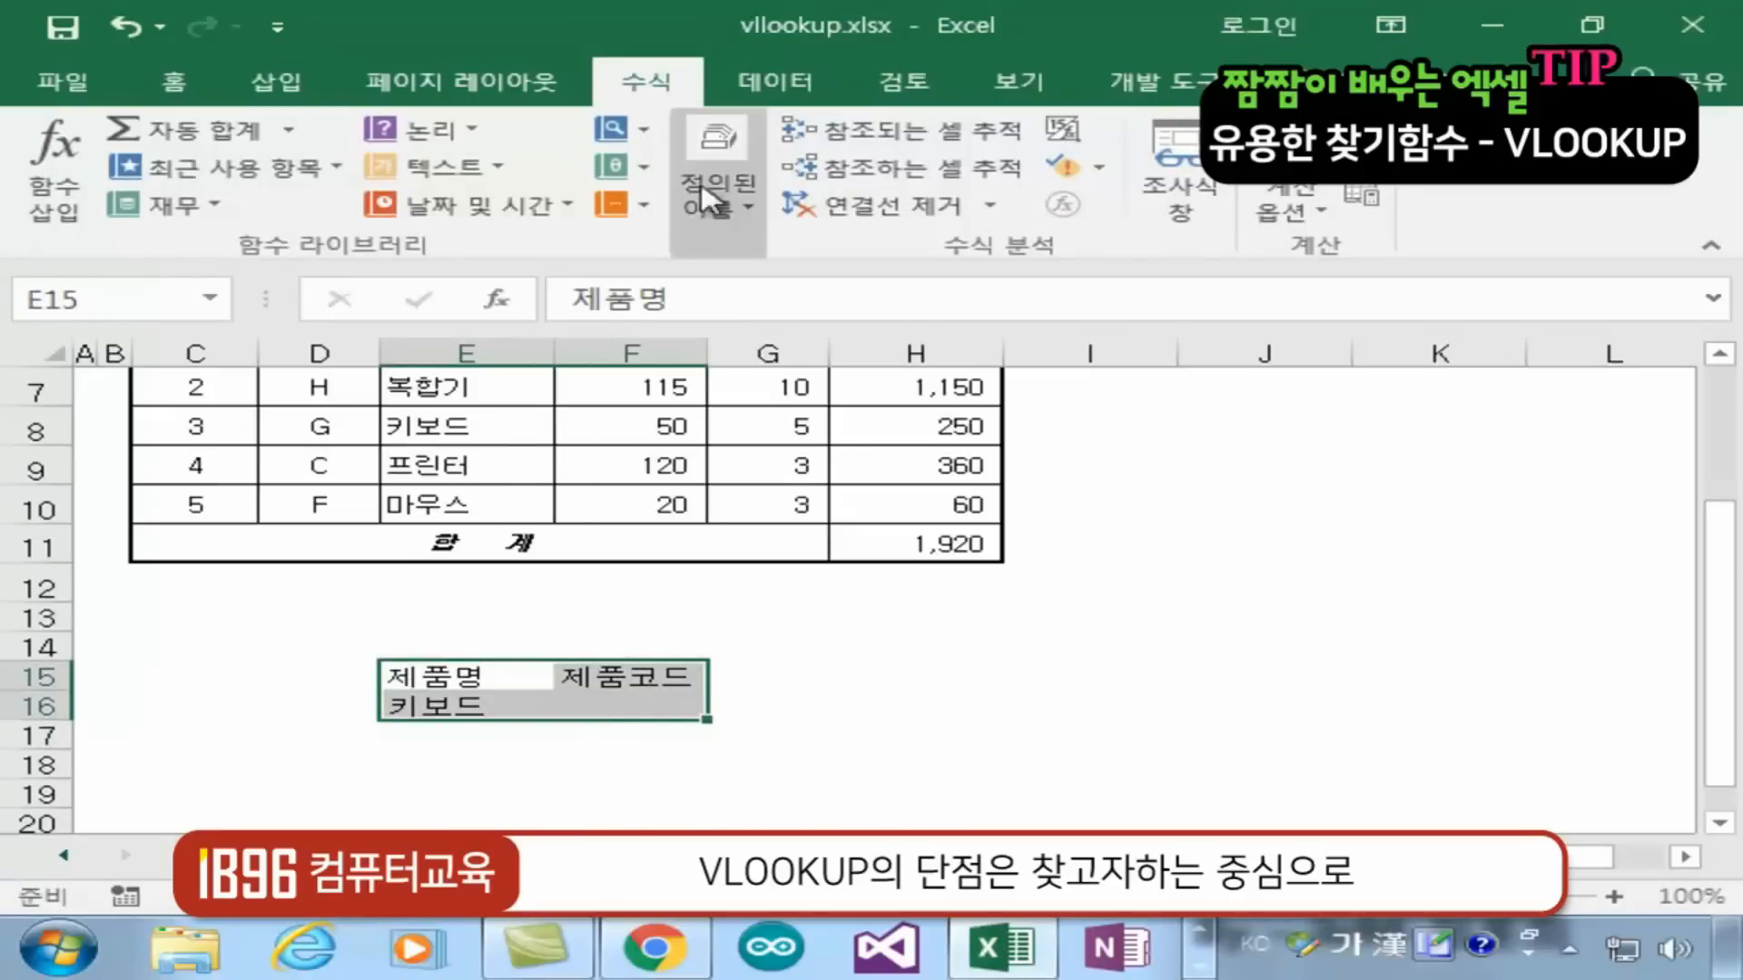
{"action": "left_click", "coordinate": [740, 744]}
{"action": "left_click", "coordinate": [919, 790]}
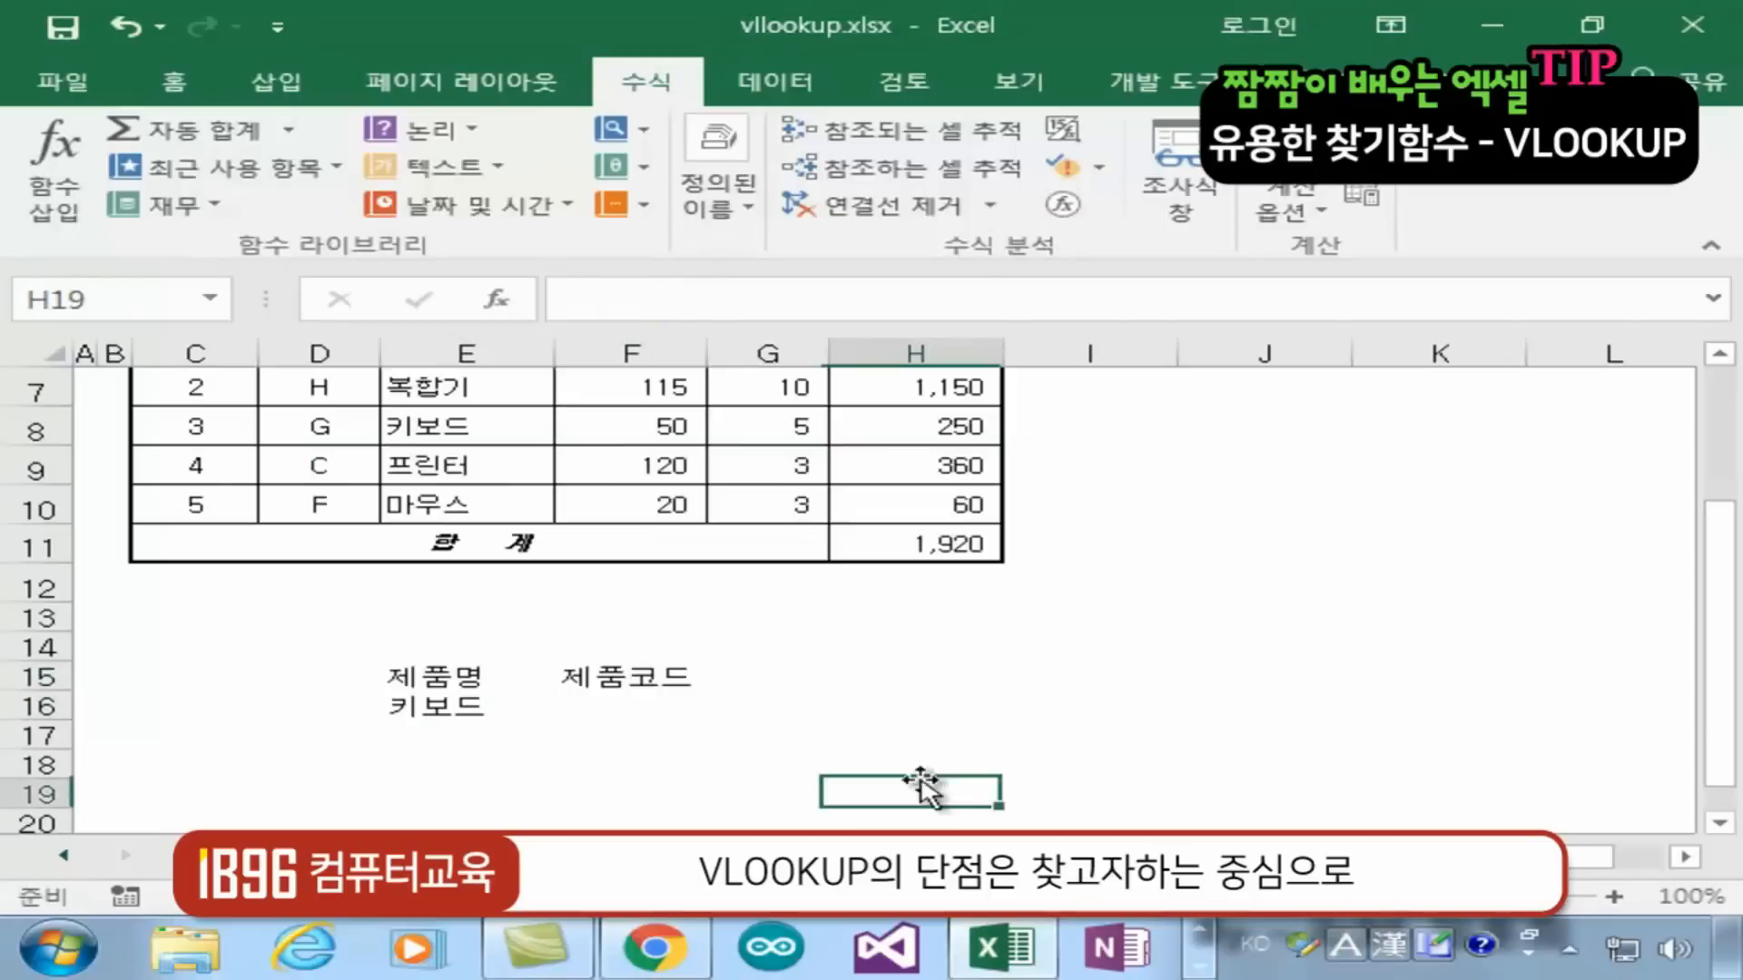
{"action": "left_click", "coordinate": [611, 719]}
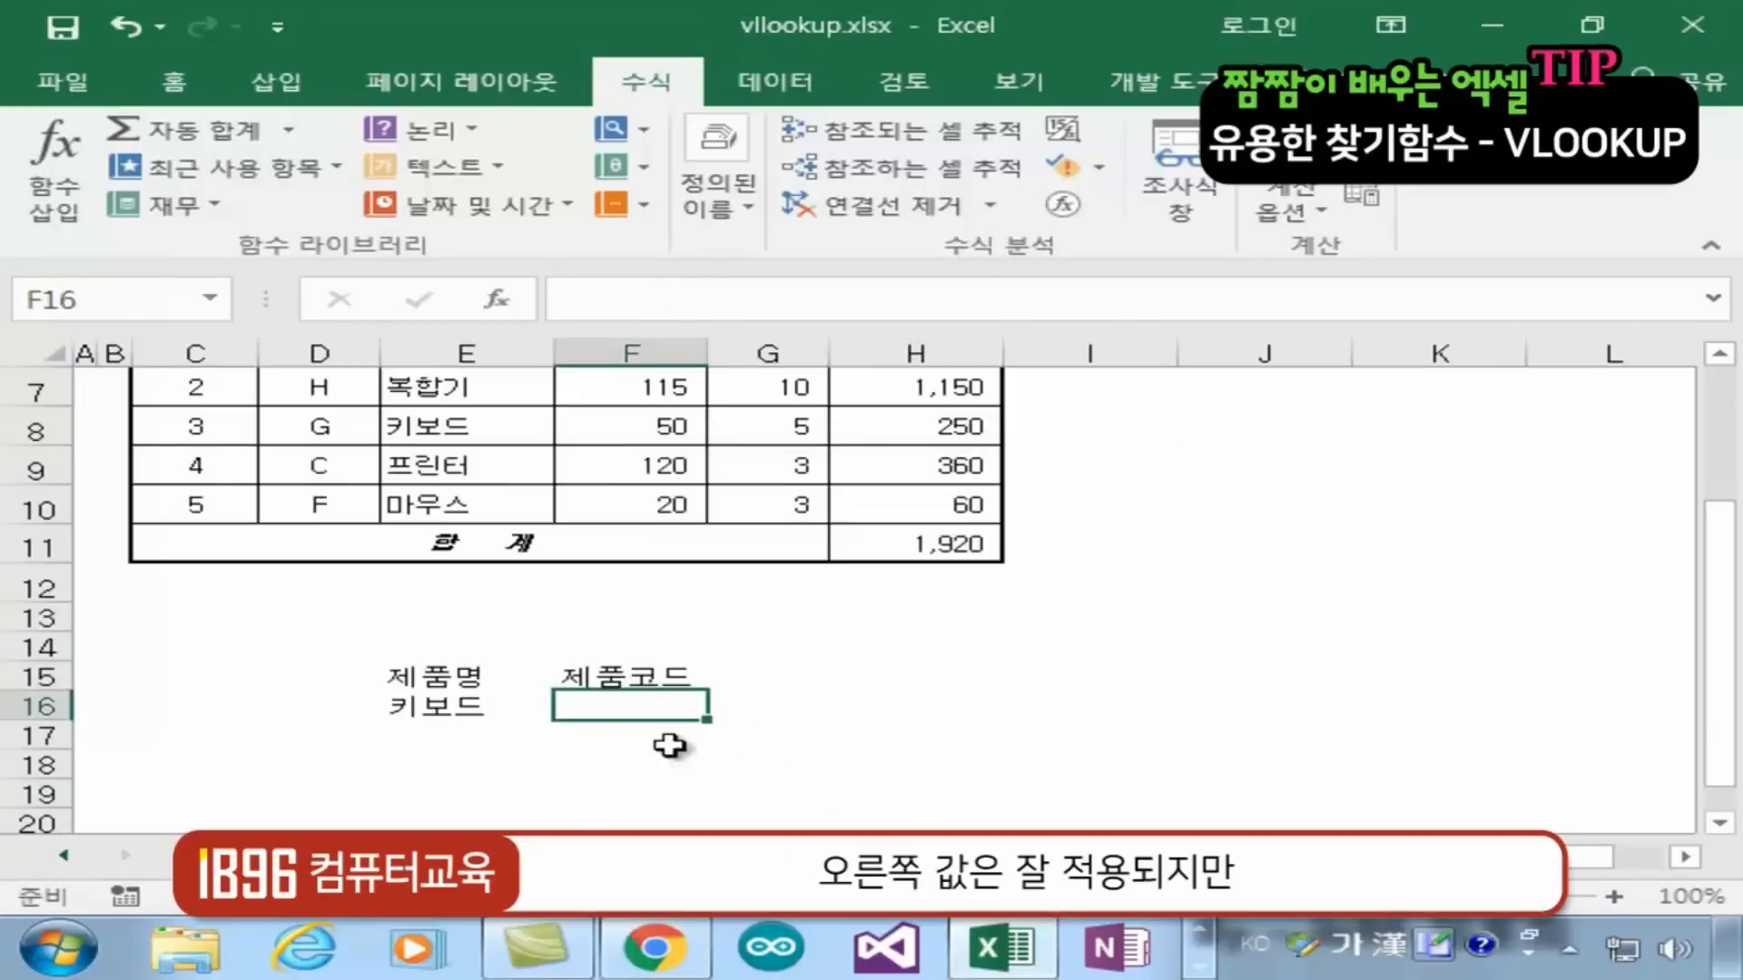
{"action": "left_click", "coordinate": [893, 706]}
{"action": "left_click", "coordinate": [605, 718]}
{"action": "left_click", "coordinate": [568, 759]}
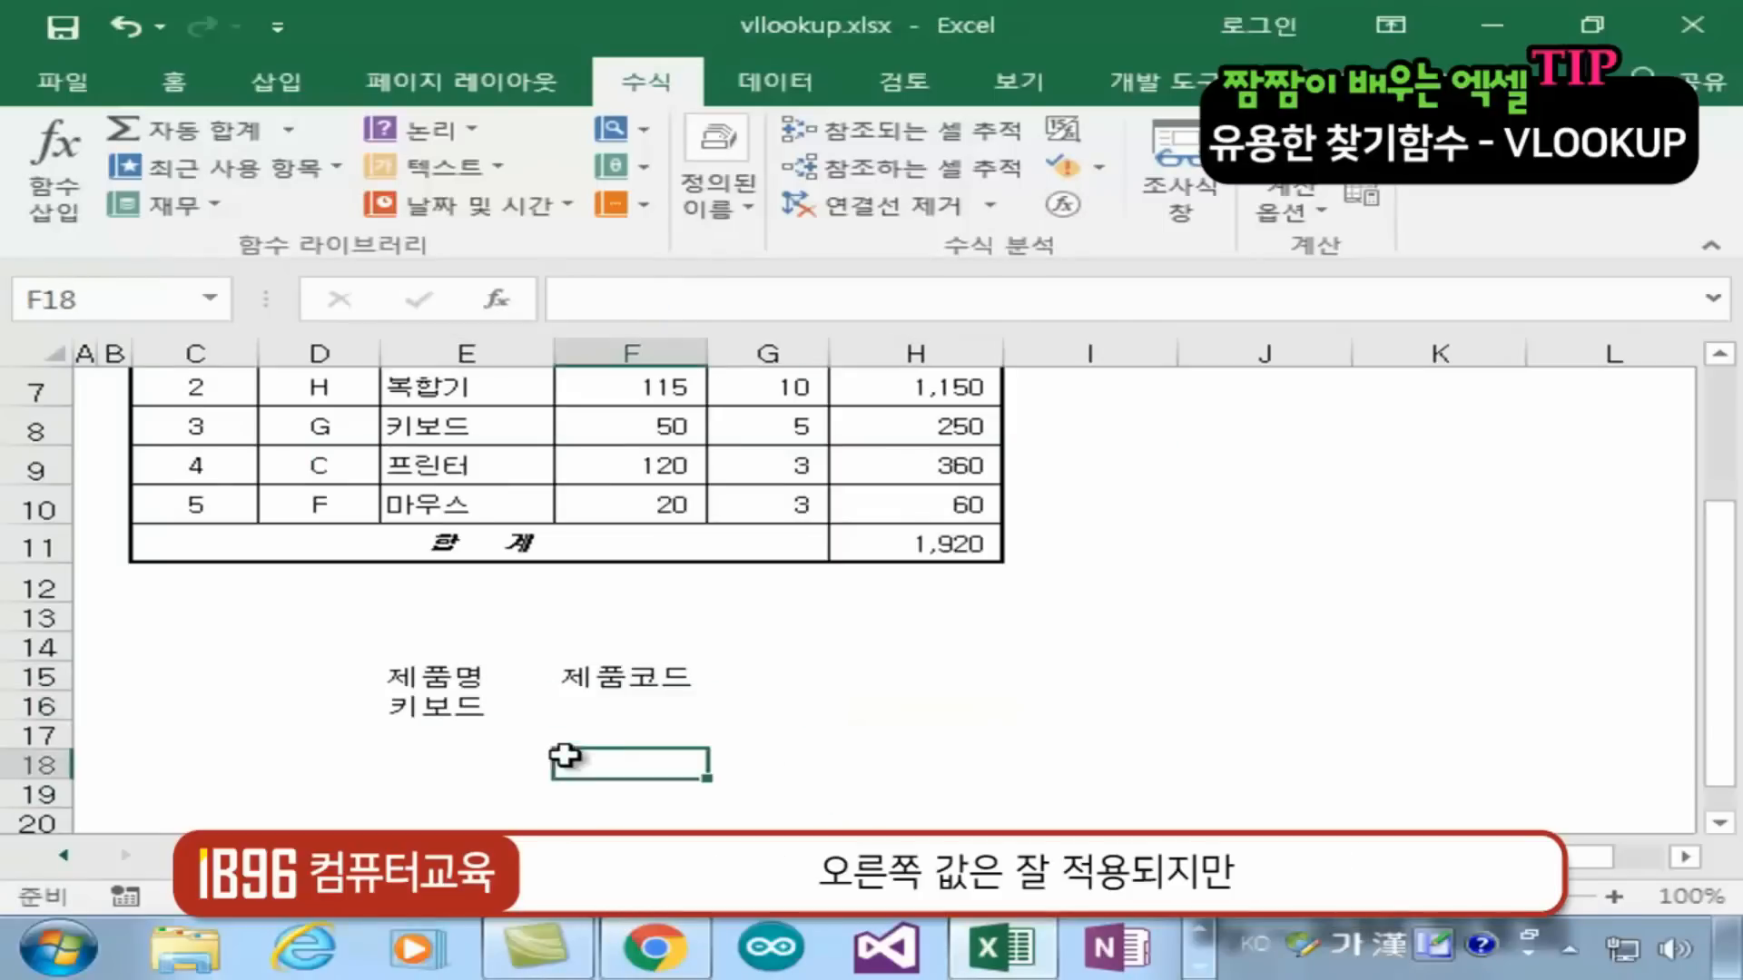
{"action": "left_click", "coordinate": [652, 706]}
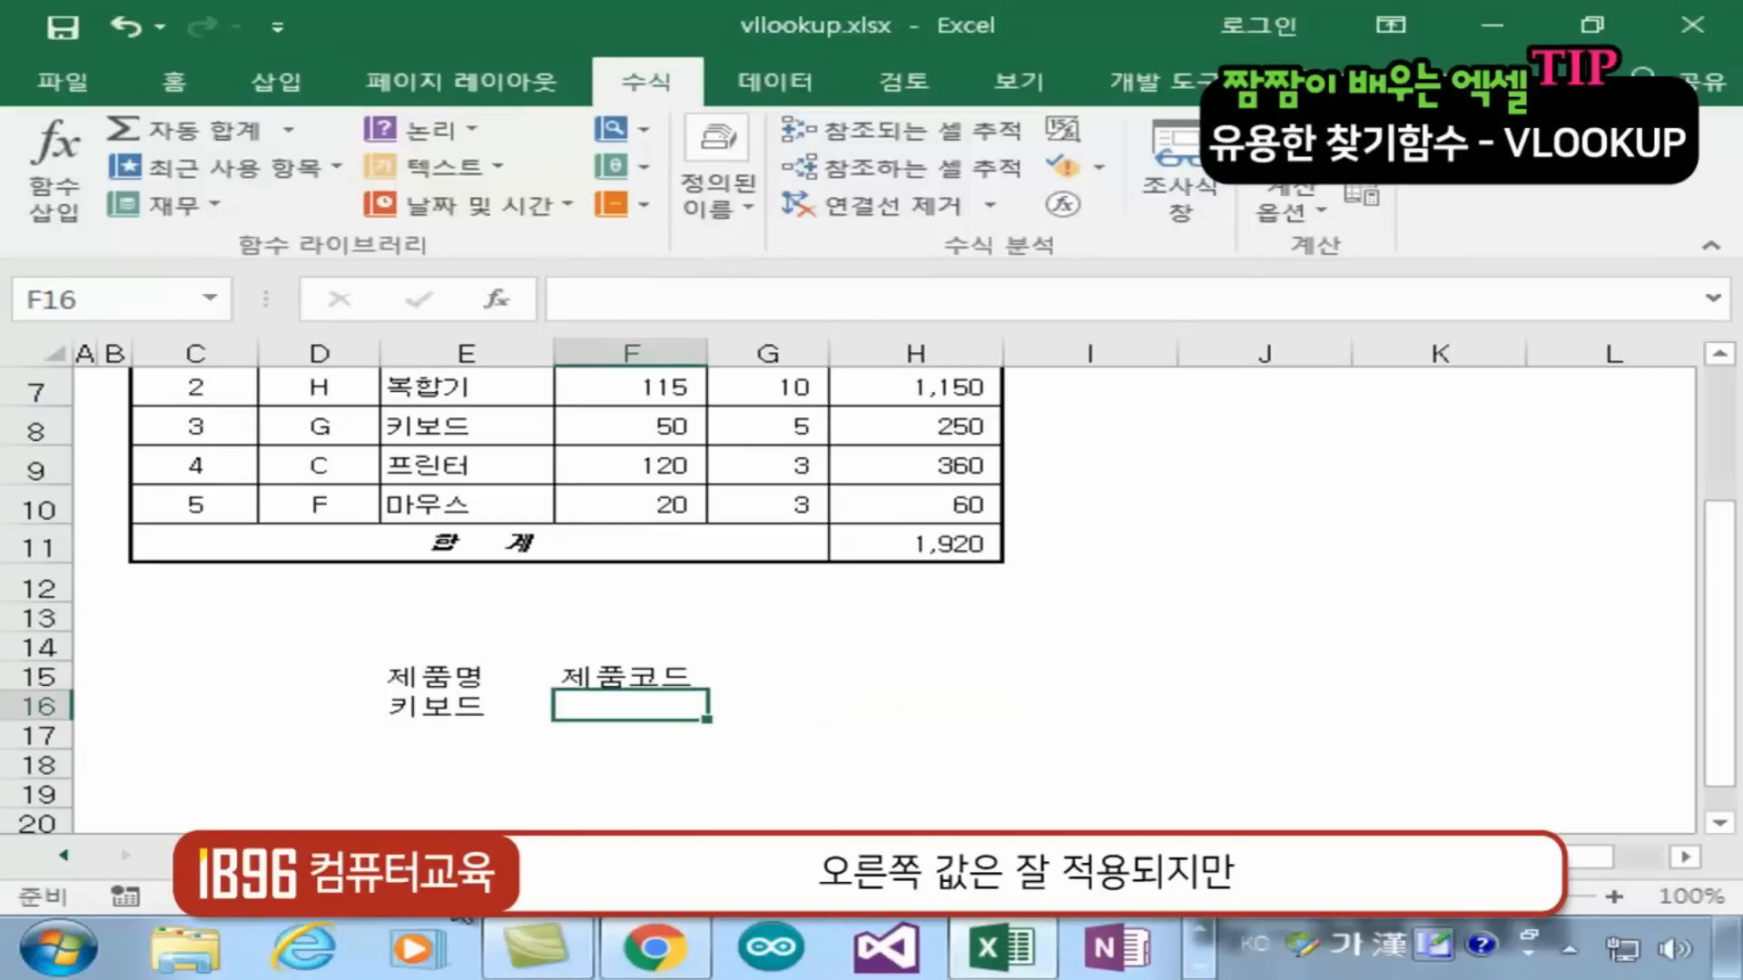
{"action": "left_click", "coordinate": [441, 681]}
{"action": "left_click", "coordinate": [445, 711]}
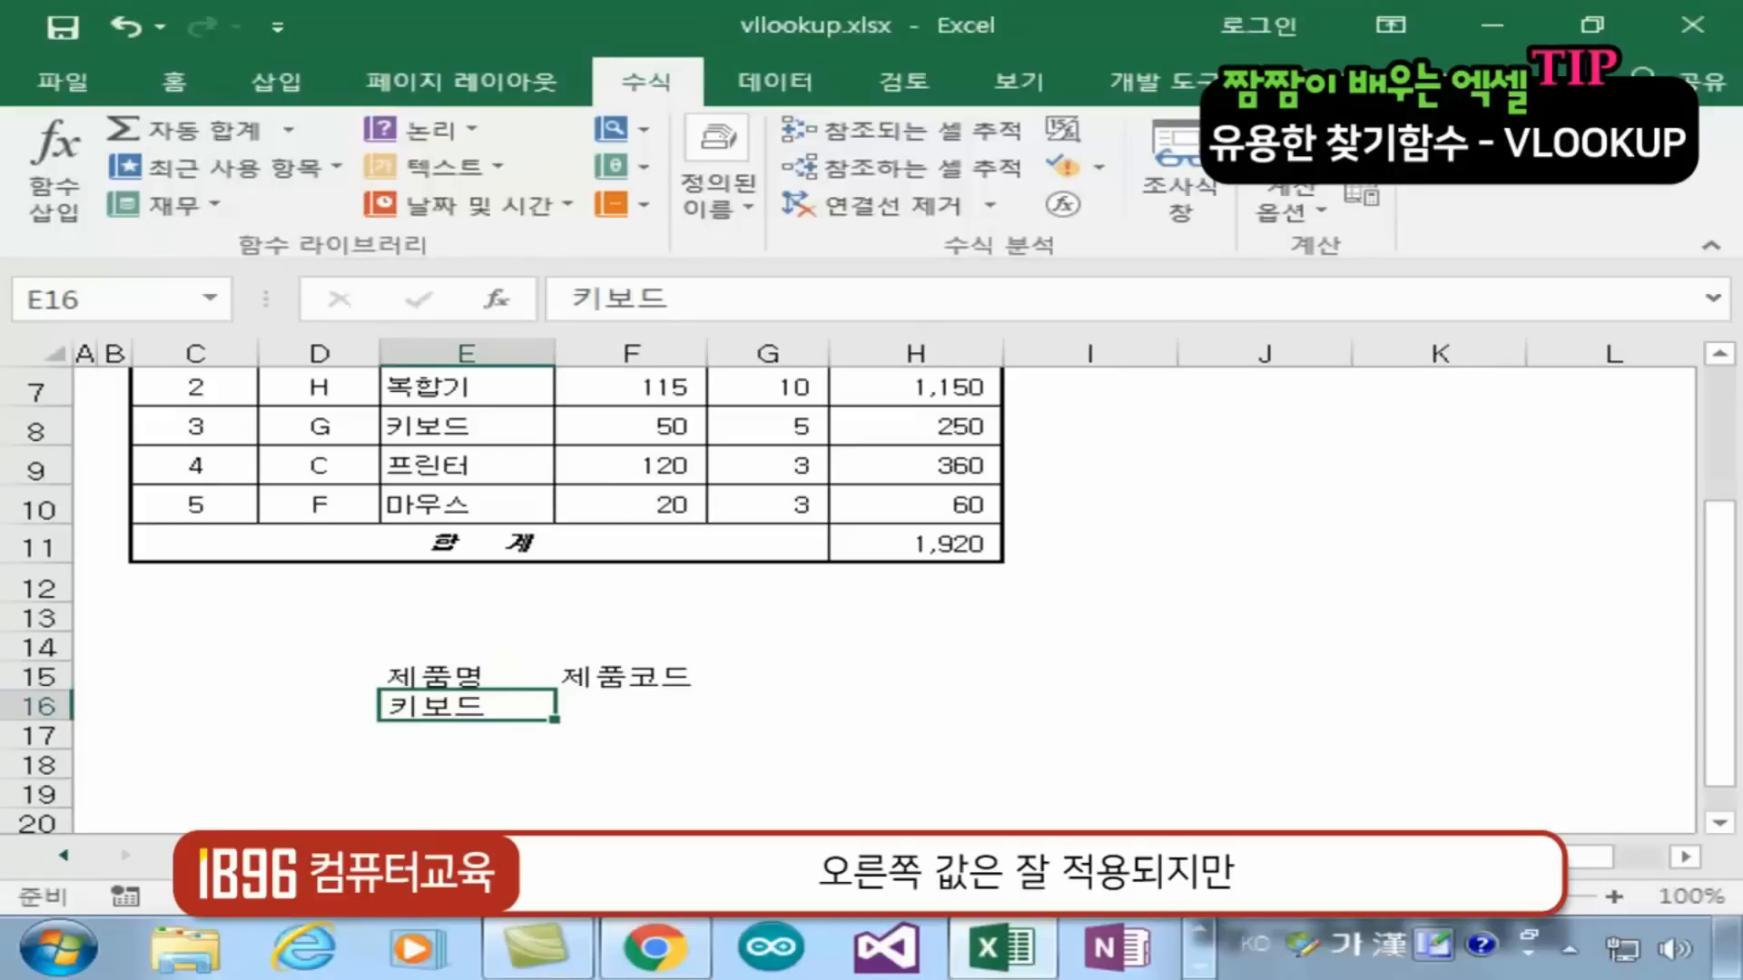
Examine the 단가표 sheet for where the code and unit price columns sit relative to product names, using the 데스크탑 and 키보드 rows
{"action": "key", "text": "ctrl+Page_Up"}
{"action": "left_click", "coordinate": [368, 474]}
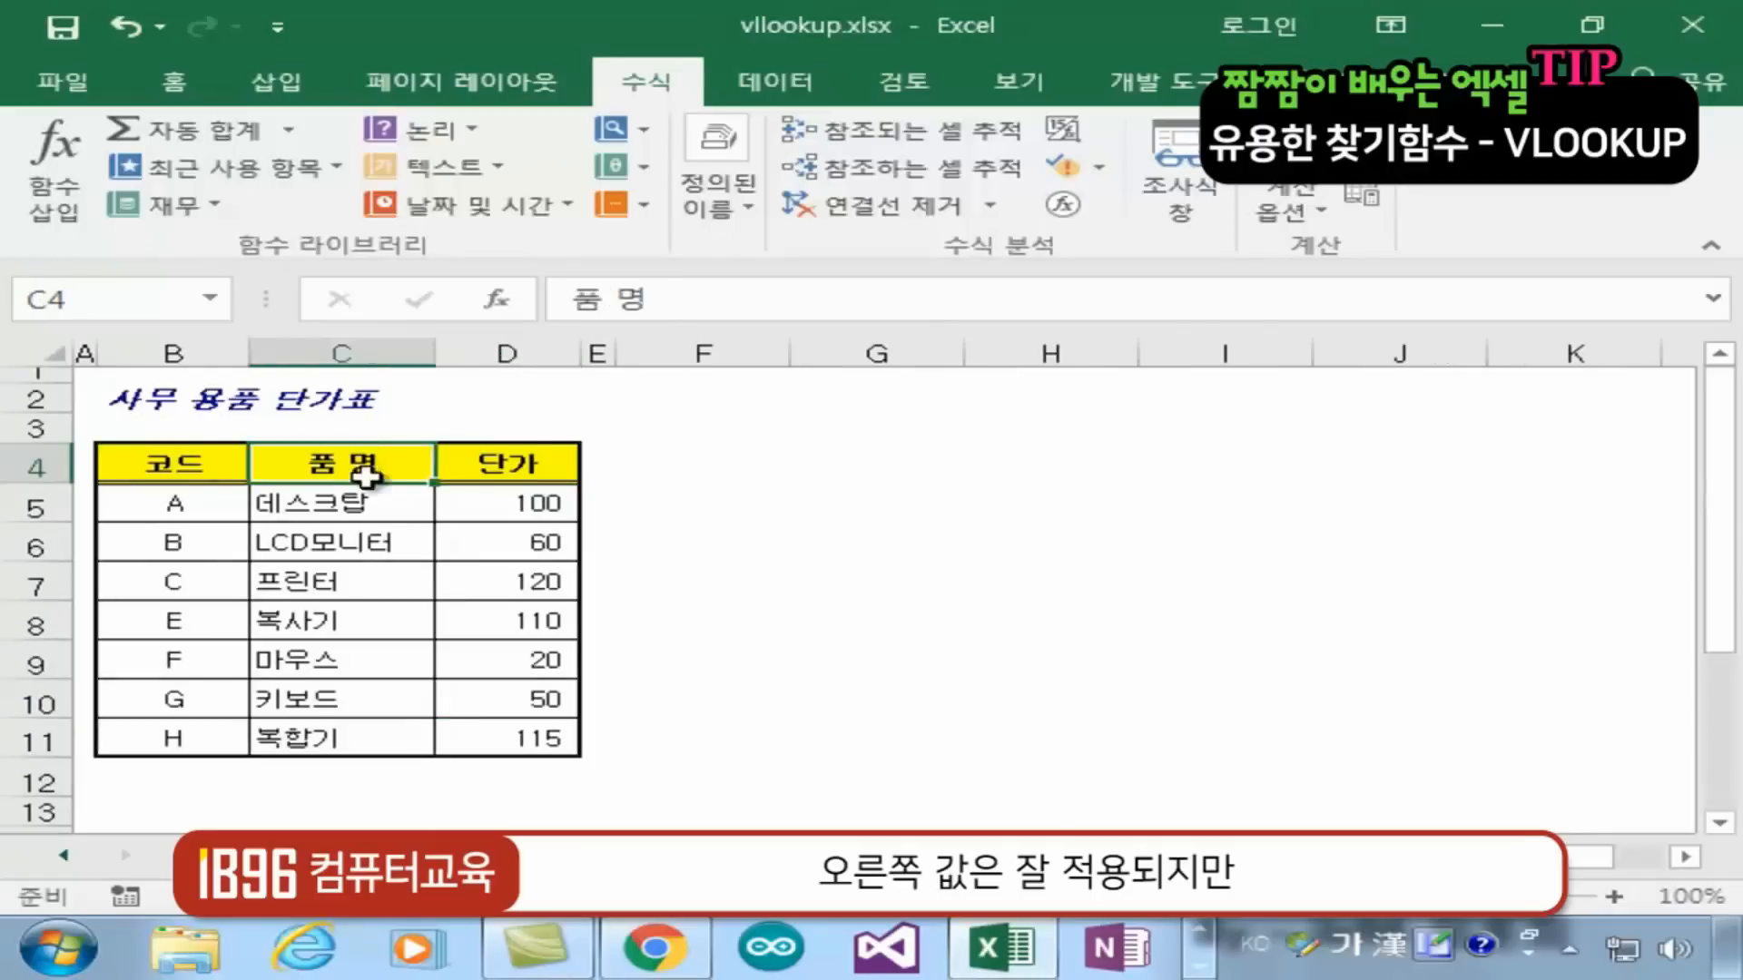
{"action": "left_click", "coordinate": [325, 701]}
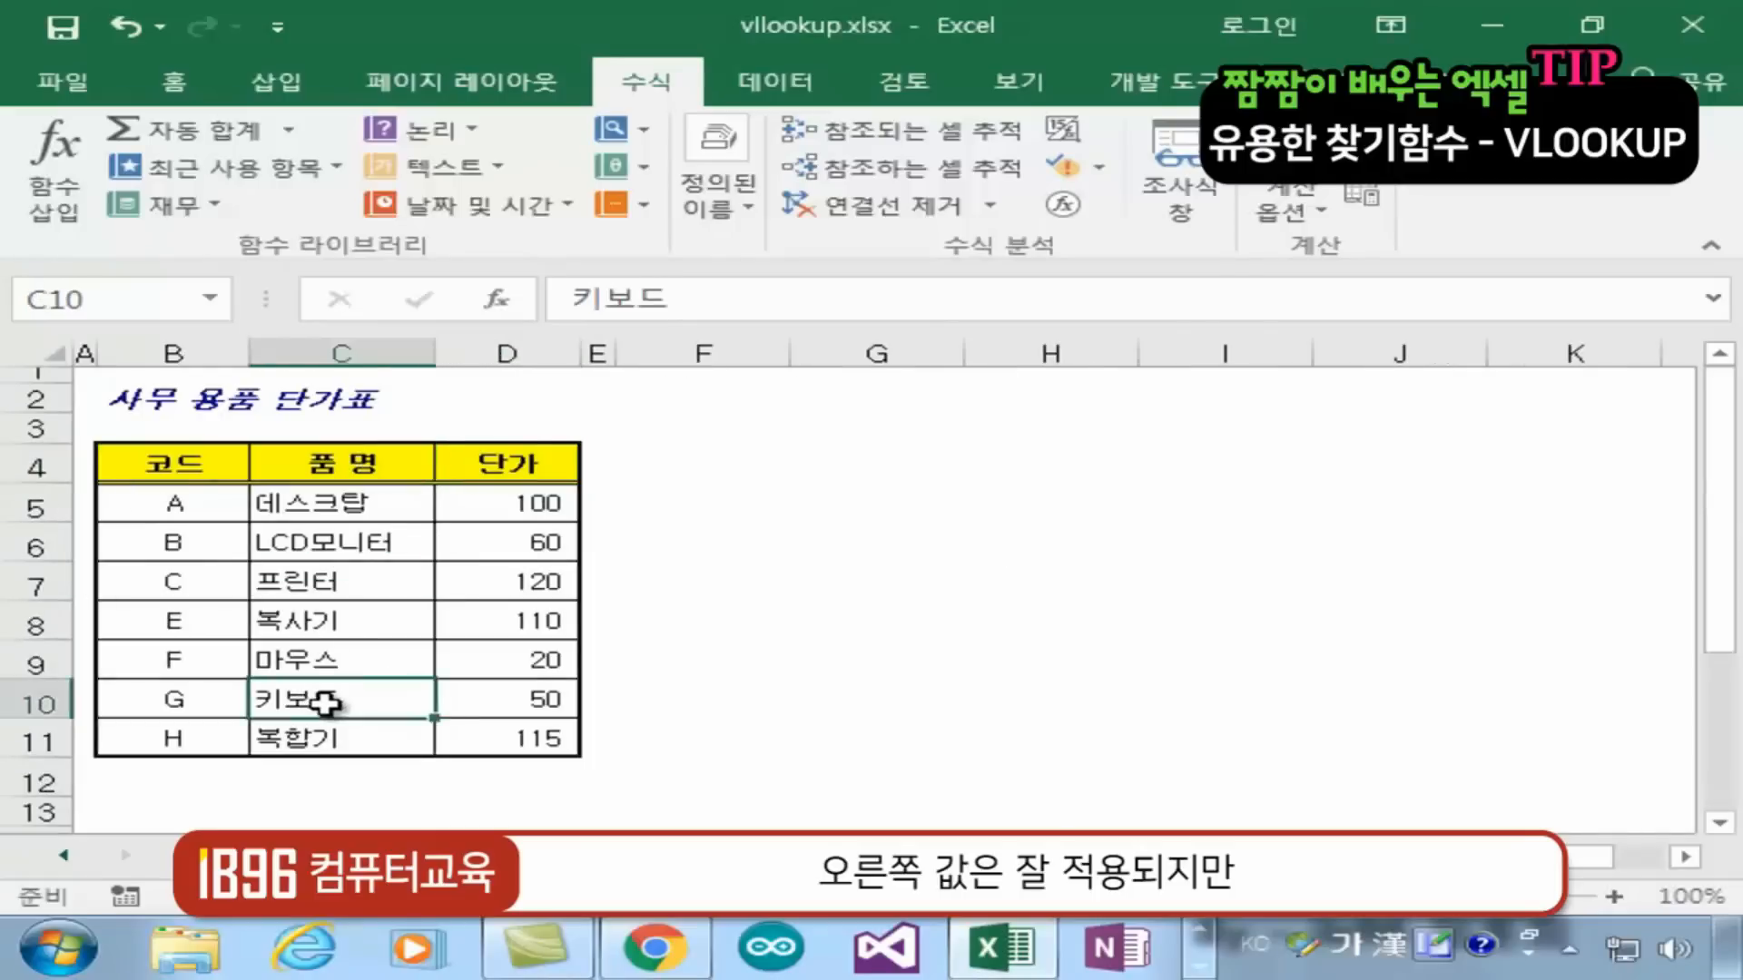
{"action": "left_click", "coordinate": [195, 707]}
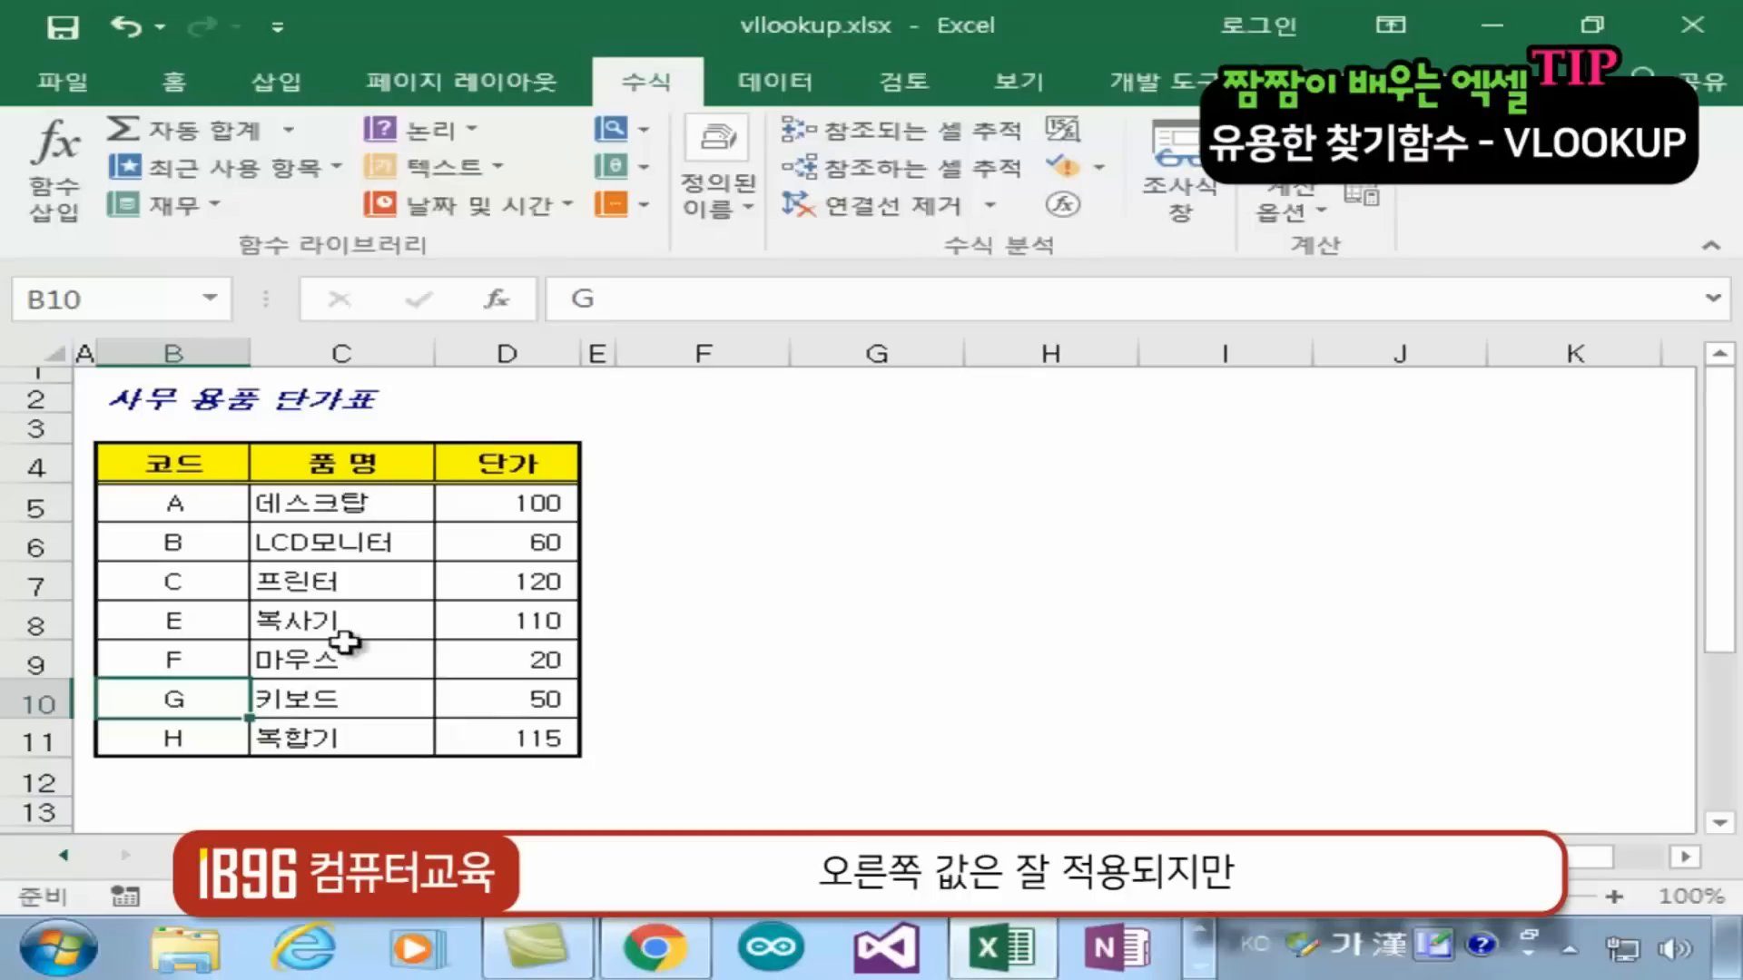
{"action": "left_click", "coordinate": [333, 698]}
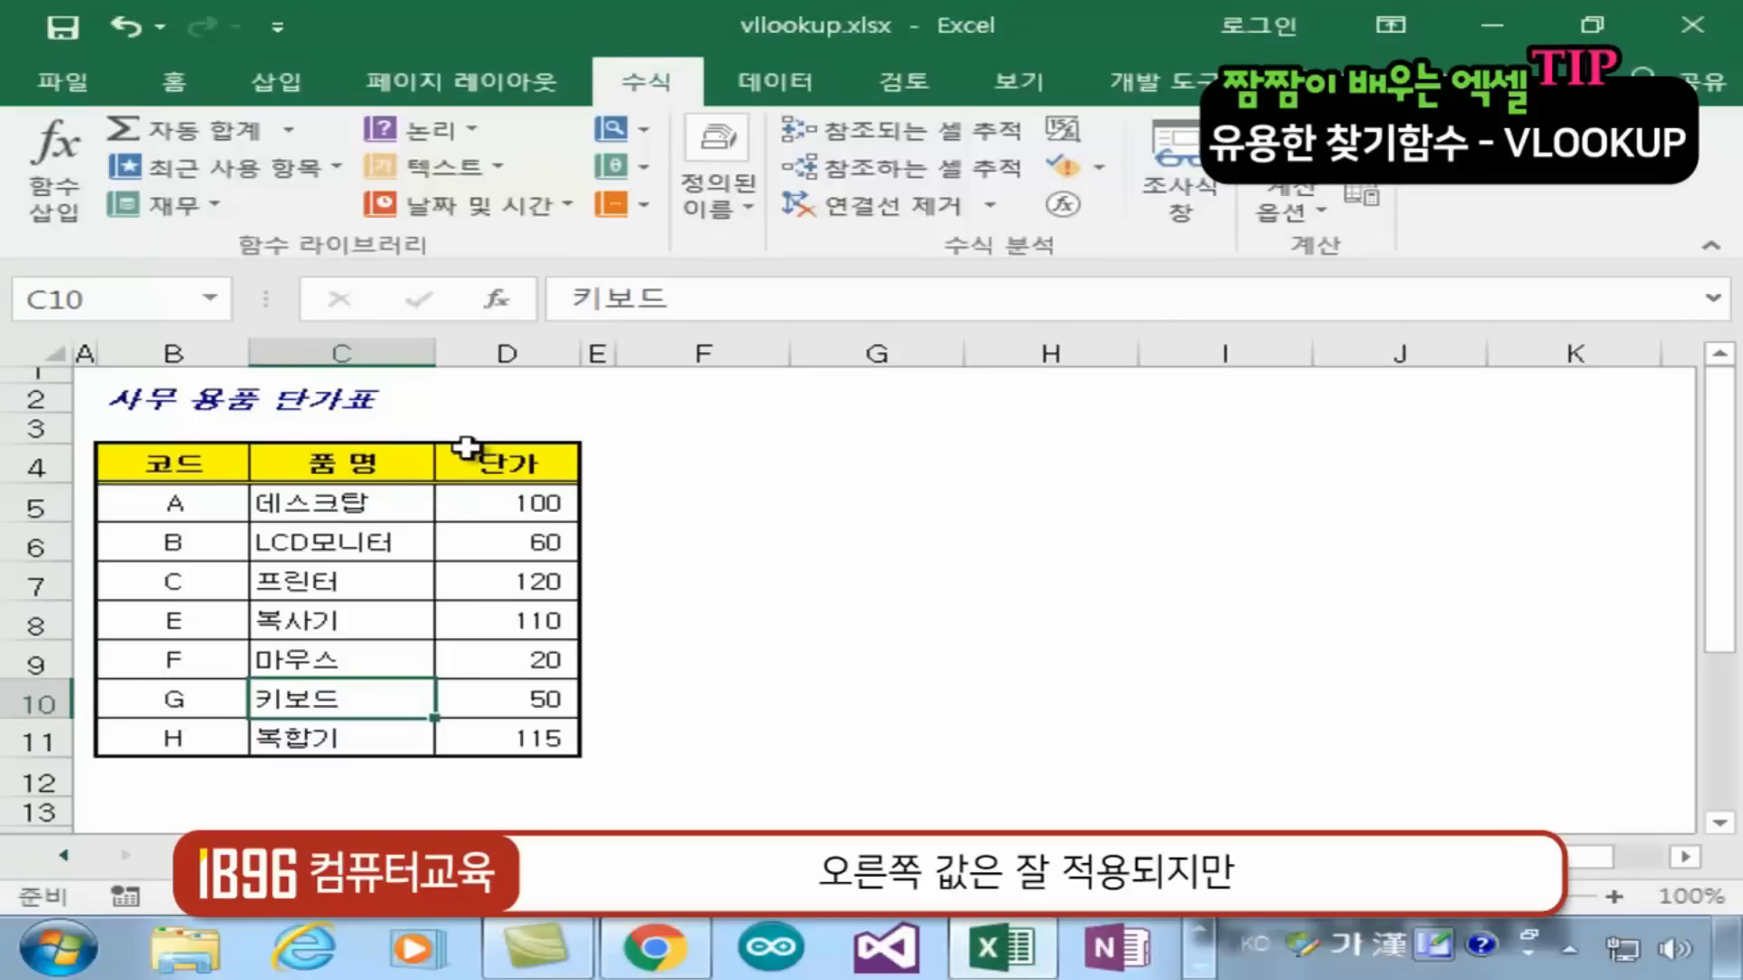
{"action": "left_click", "coordinate": [204, 505]}
{"action": "left_click", "coordinate": [361, 501]}
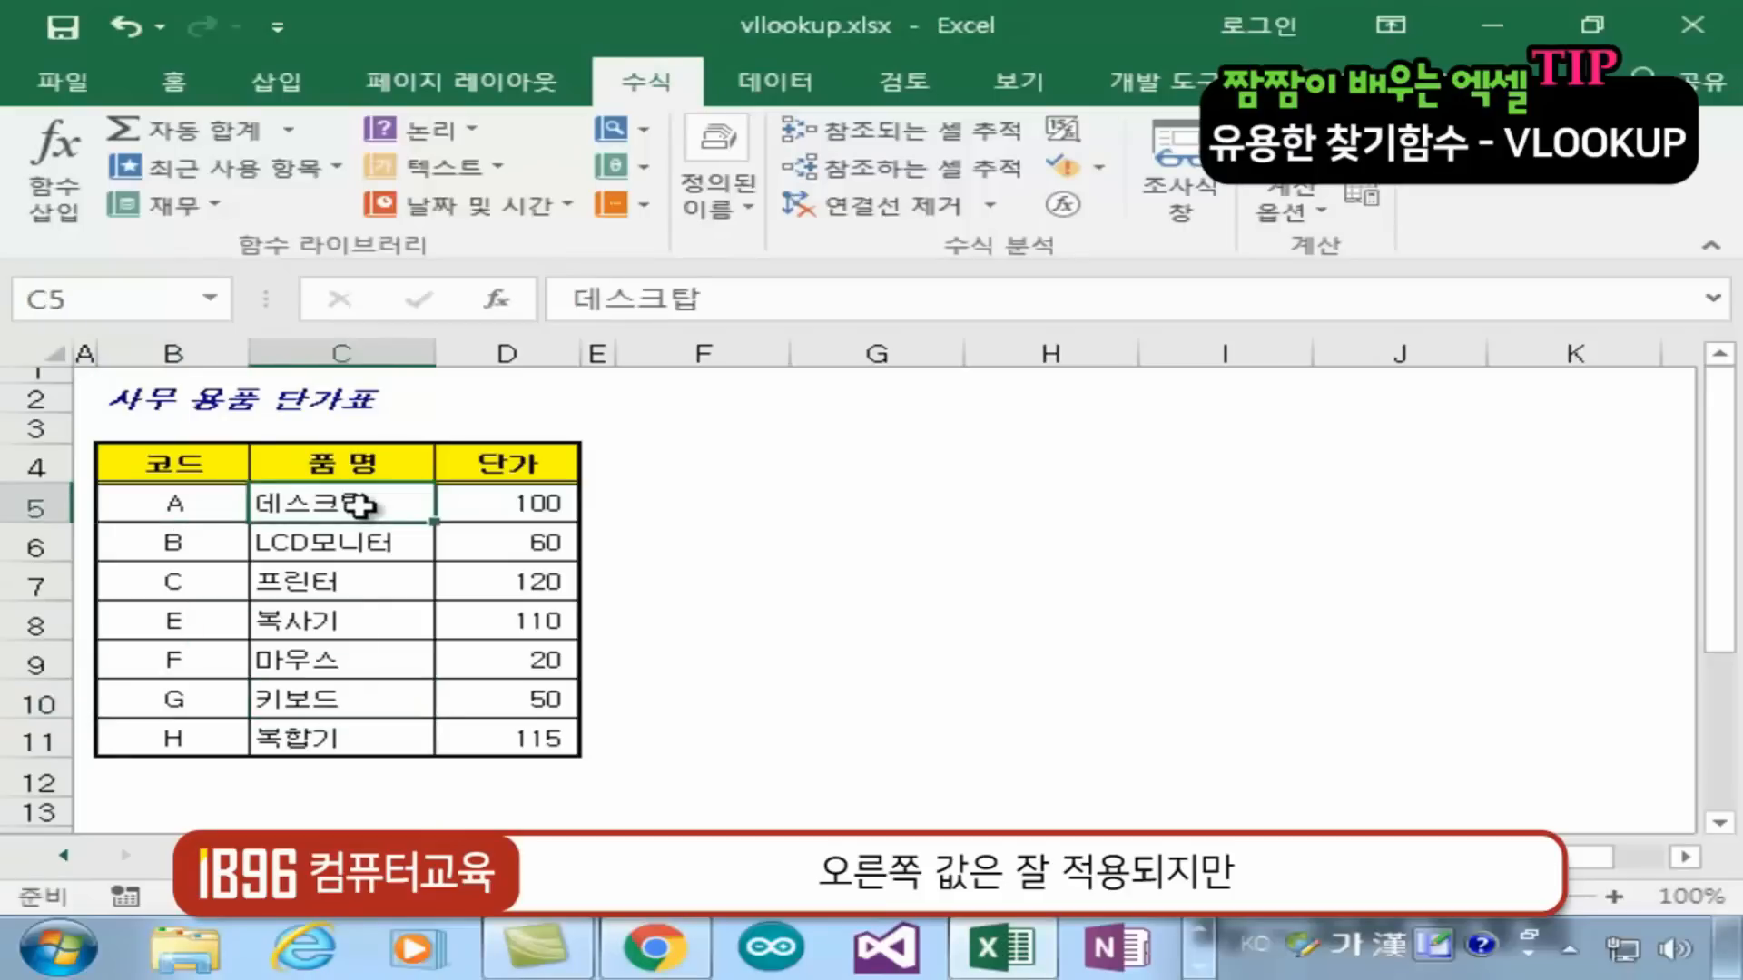
{"action": "left_click", "coordinate": [526, 507]}
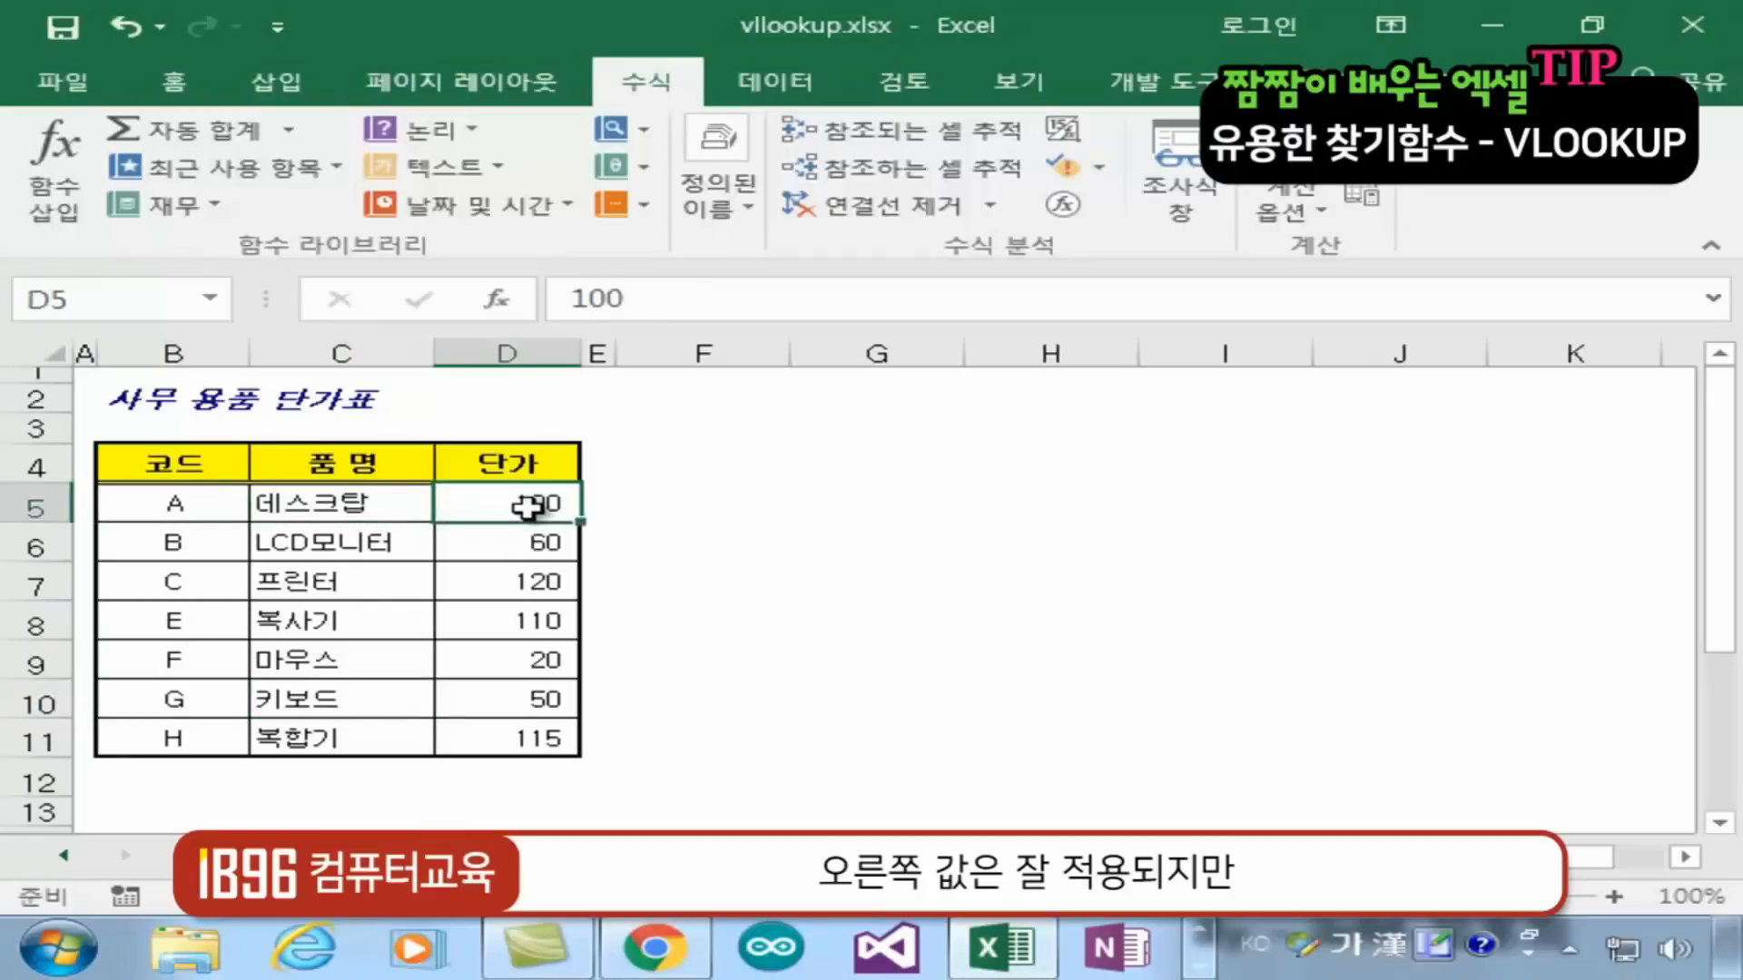
{"action": "left_click", "coordinate": [166, 498]}
{"action": "left_click", "coordinate": [356, 500]}
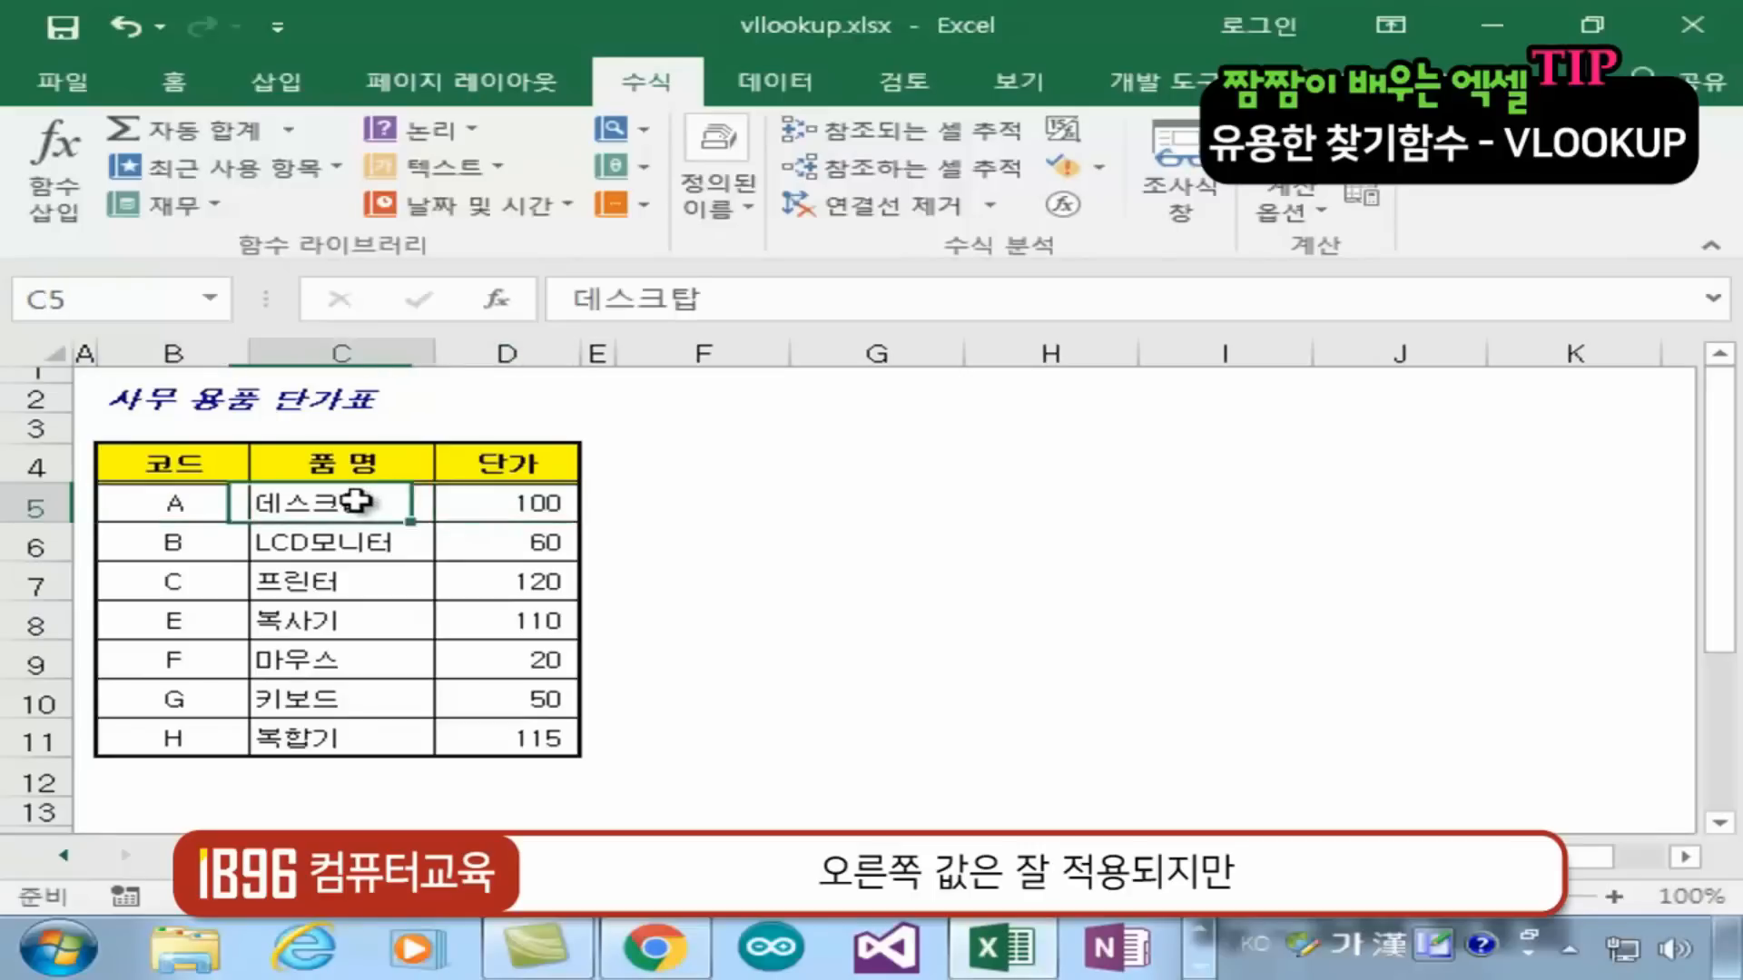
{"action": "left_click", "coordinate": [516, 503]}
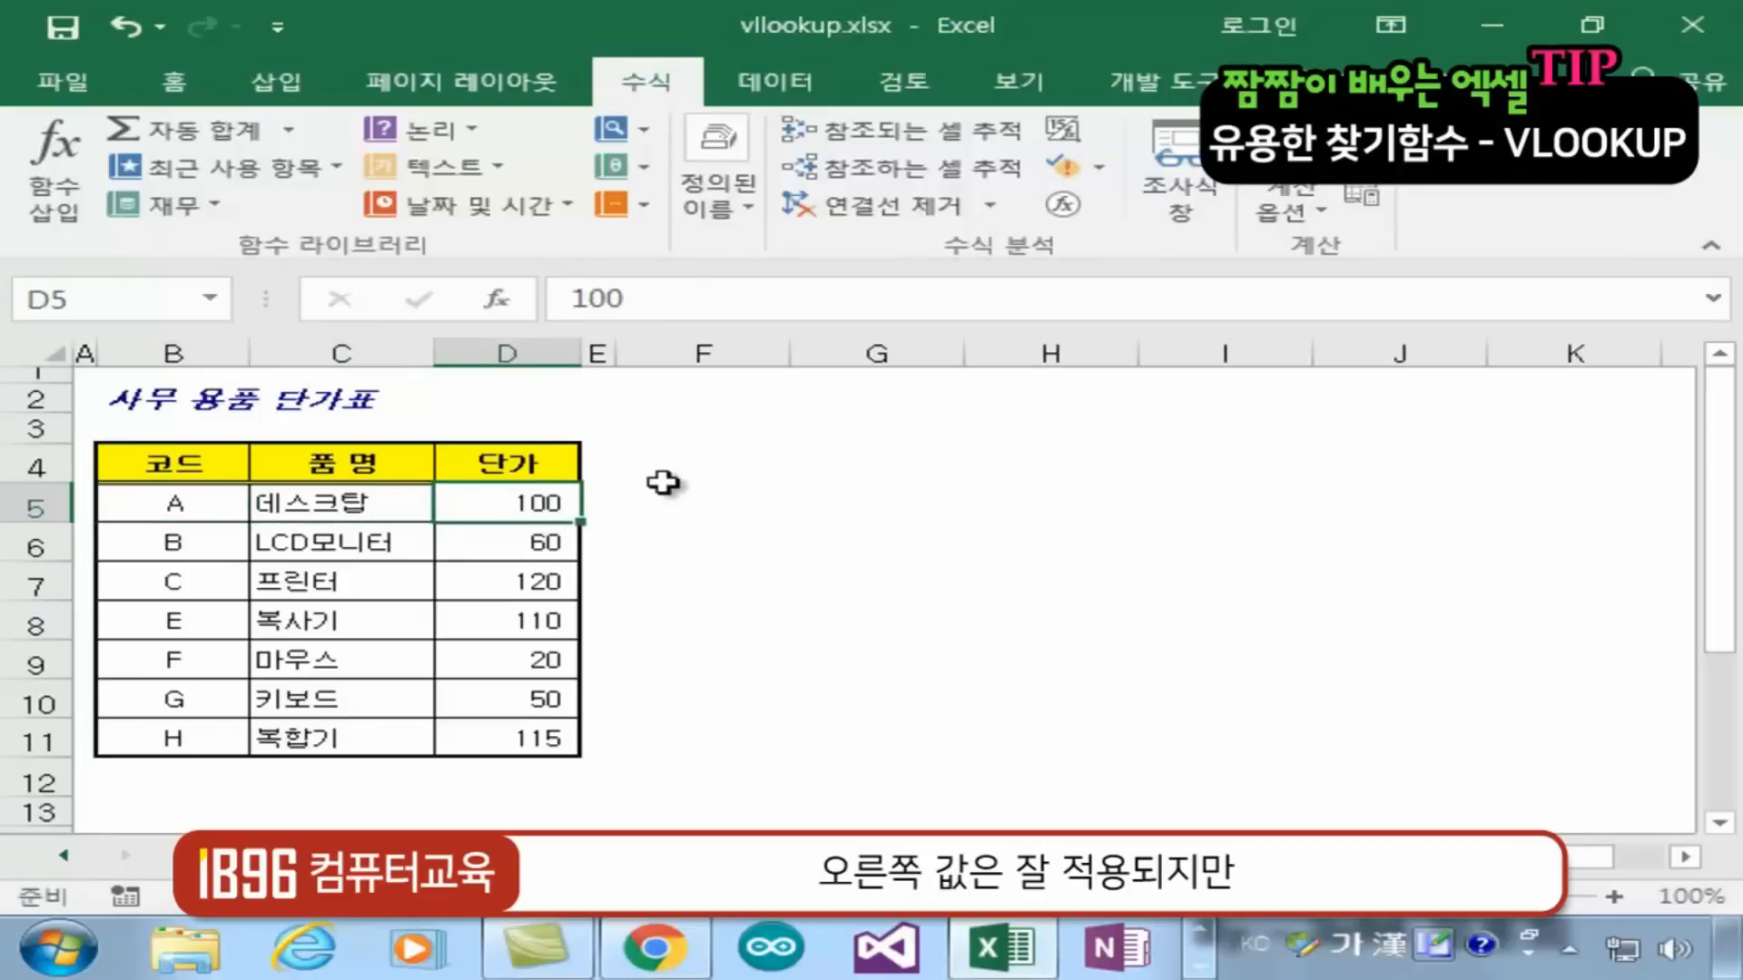
{"action": "left_click", "coordinate": [311, 702]}
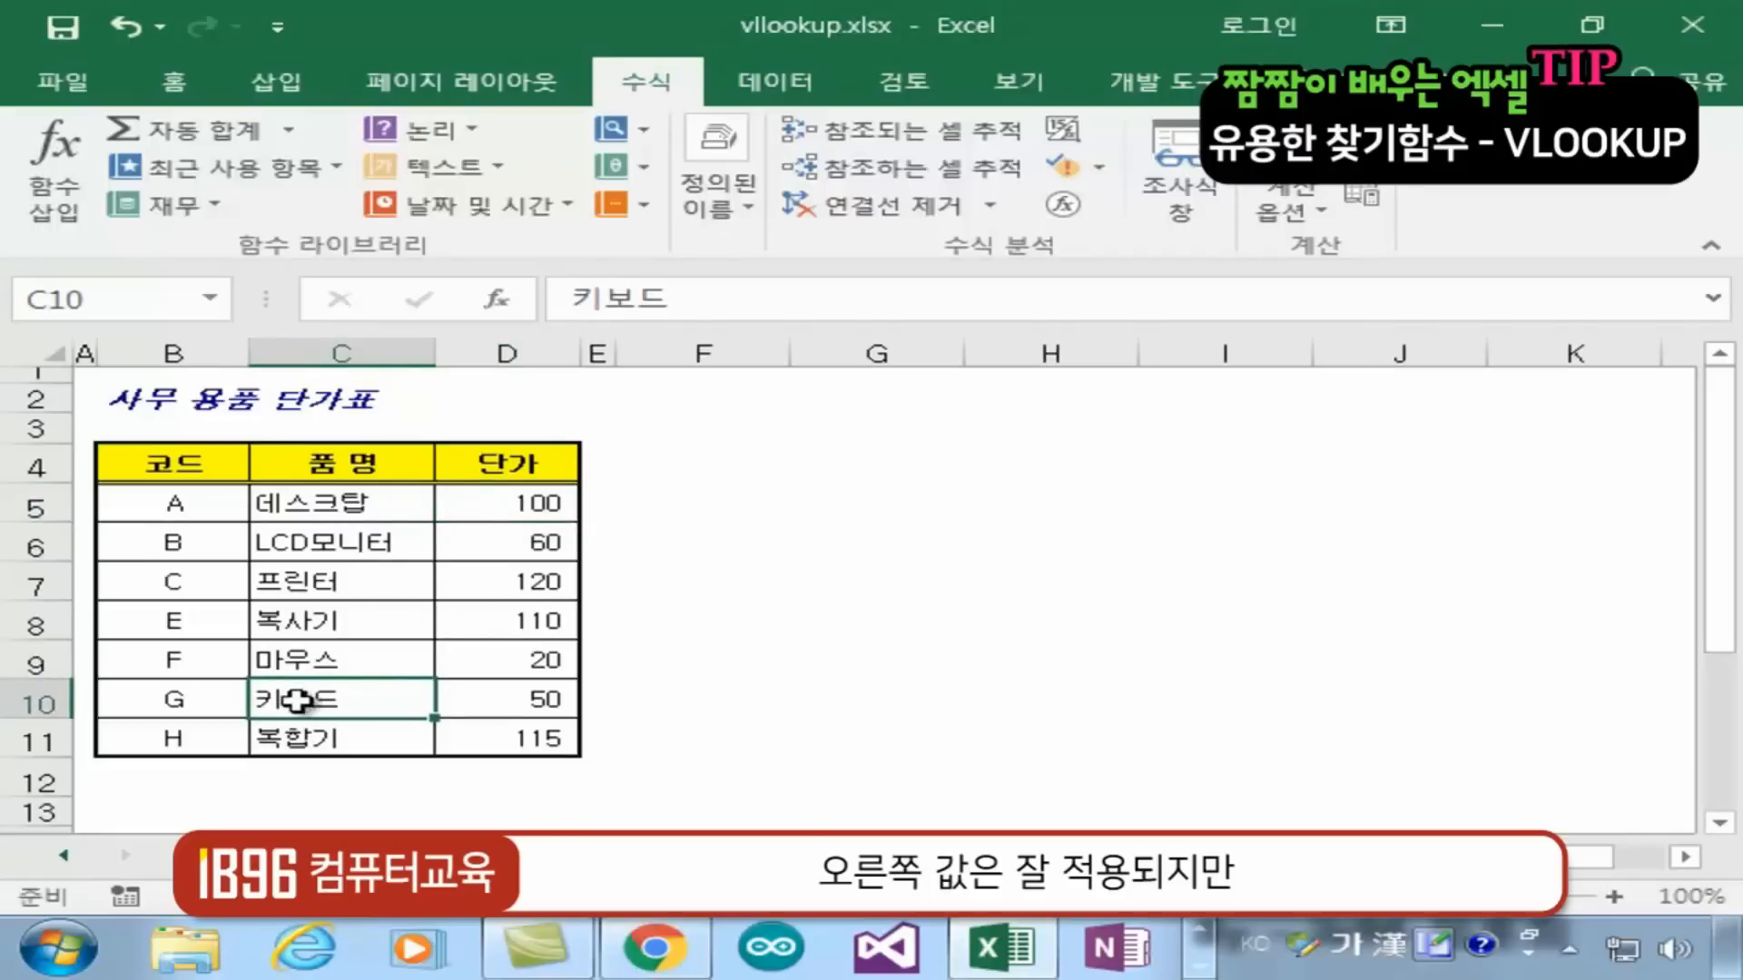
{"action": "left_click", "coordinate": [156, 697]}
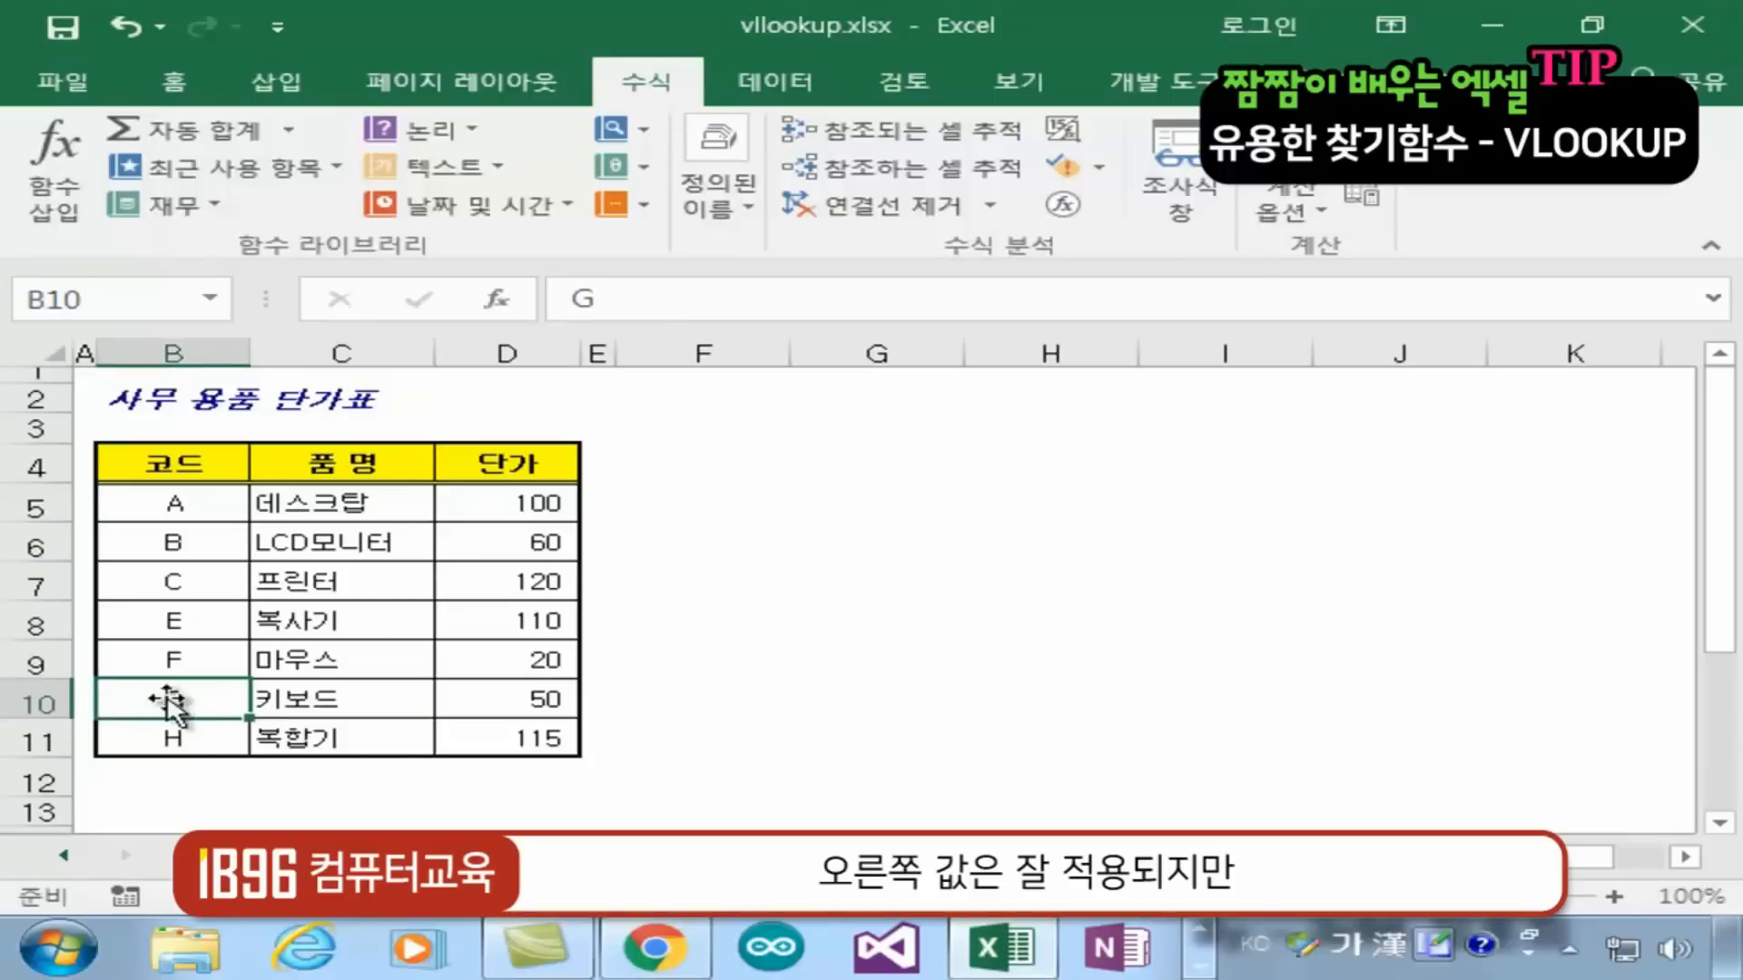
{"action": "left_click", "coordinate": [875, 699]}
Start a VLOOKUP formula in F16 of the estimate sheet, under 제품코드, with E16 as the lookup value
{"action": "key", "text": "ctrl+Page_Down"}
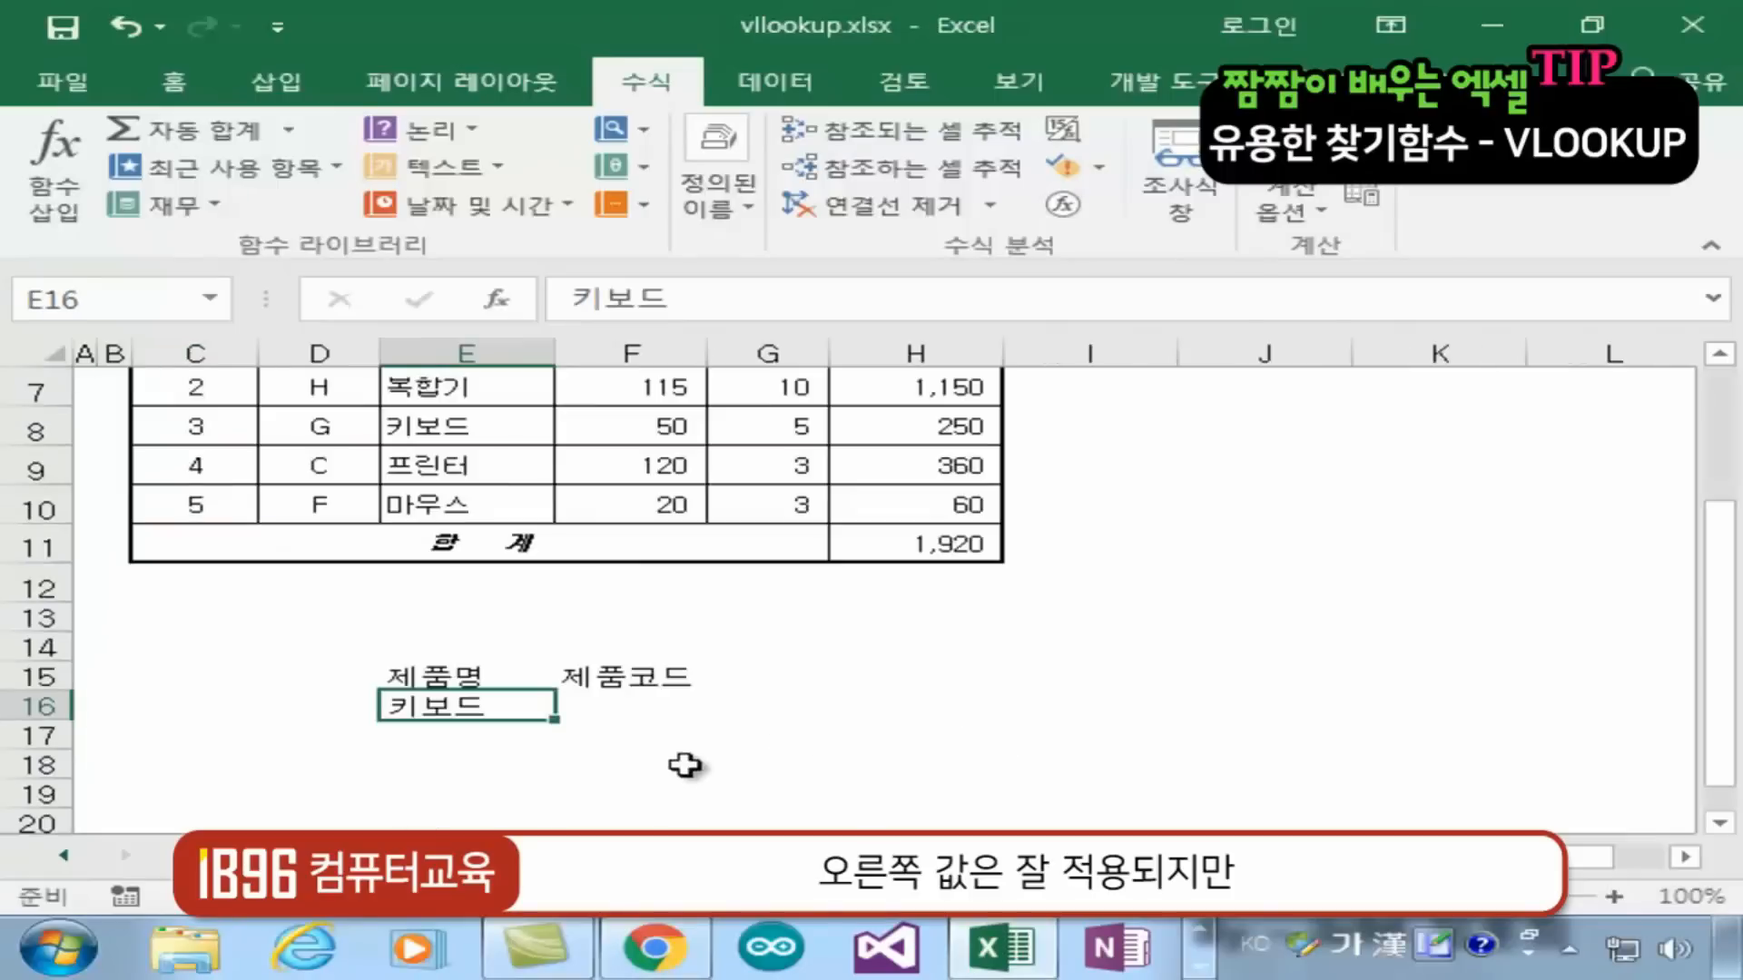
{"action": "left_click", "coordinate": [635, 708]}
{"action": "type", "text": "="}
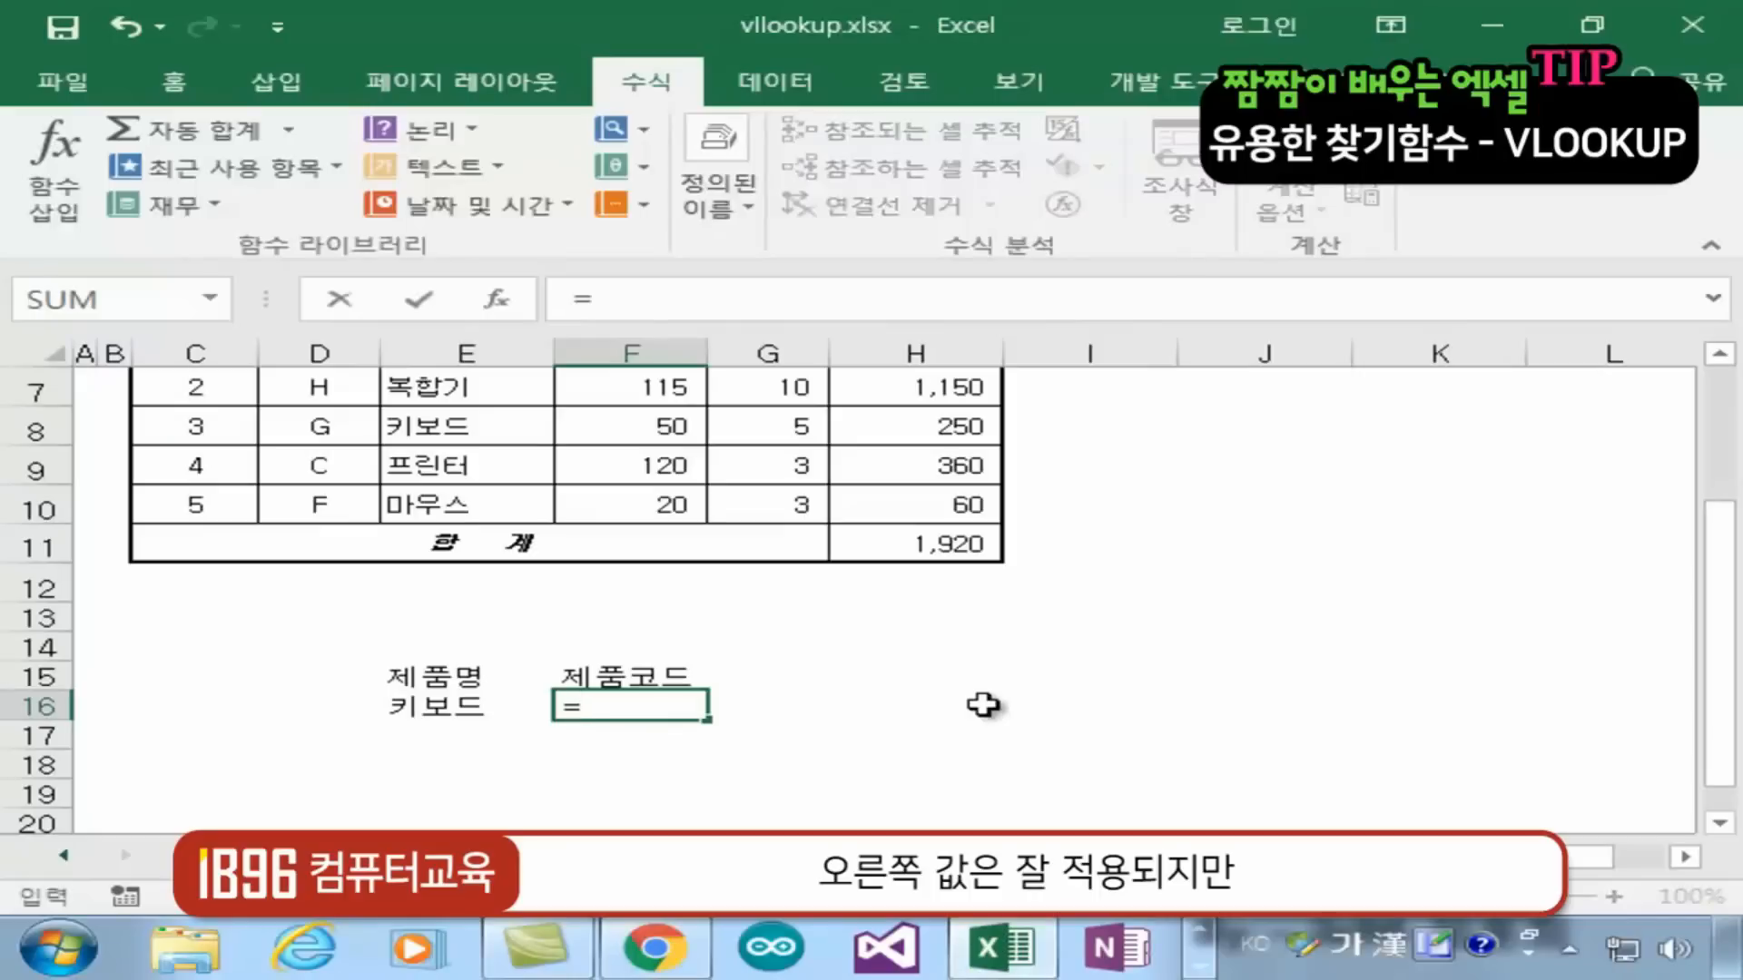
{"action": "type", "text": "ㅍ"}
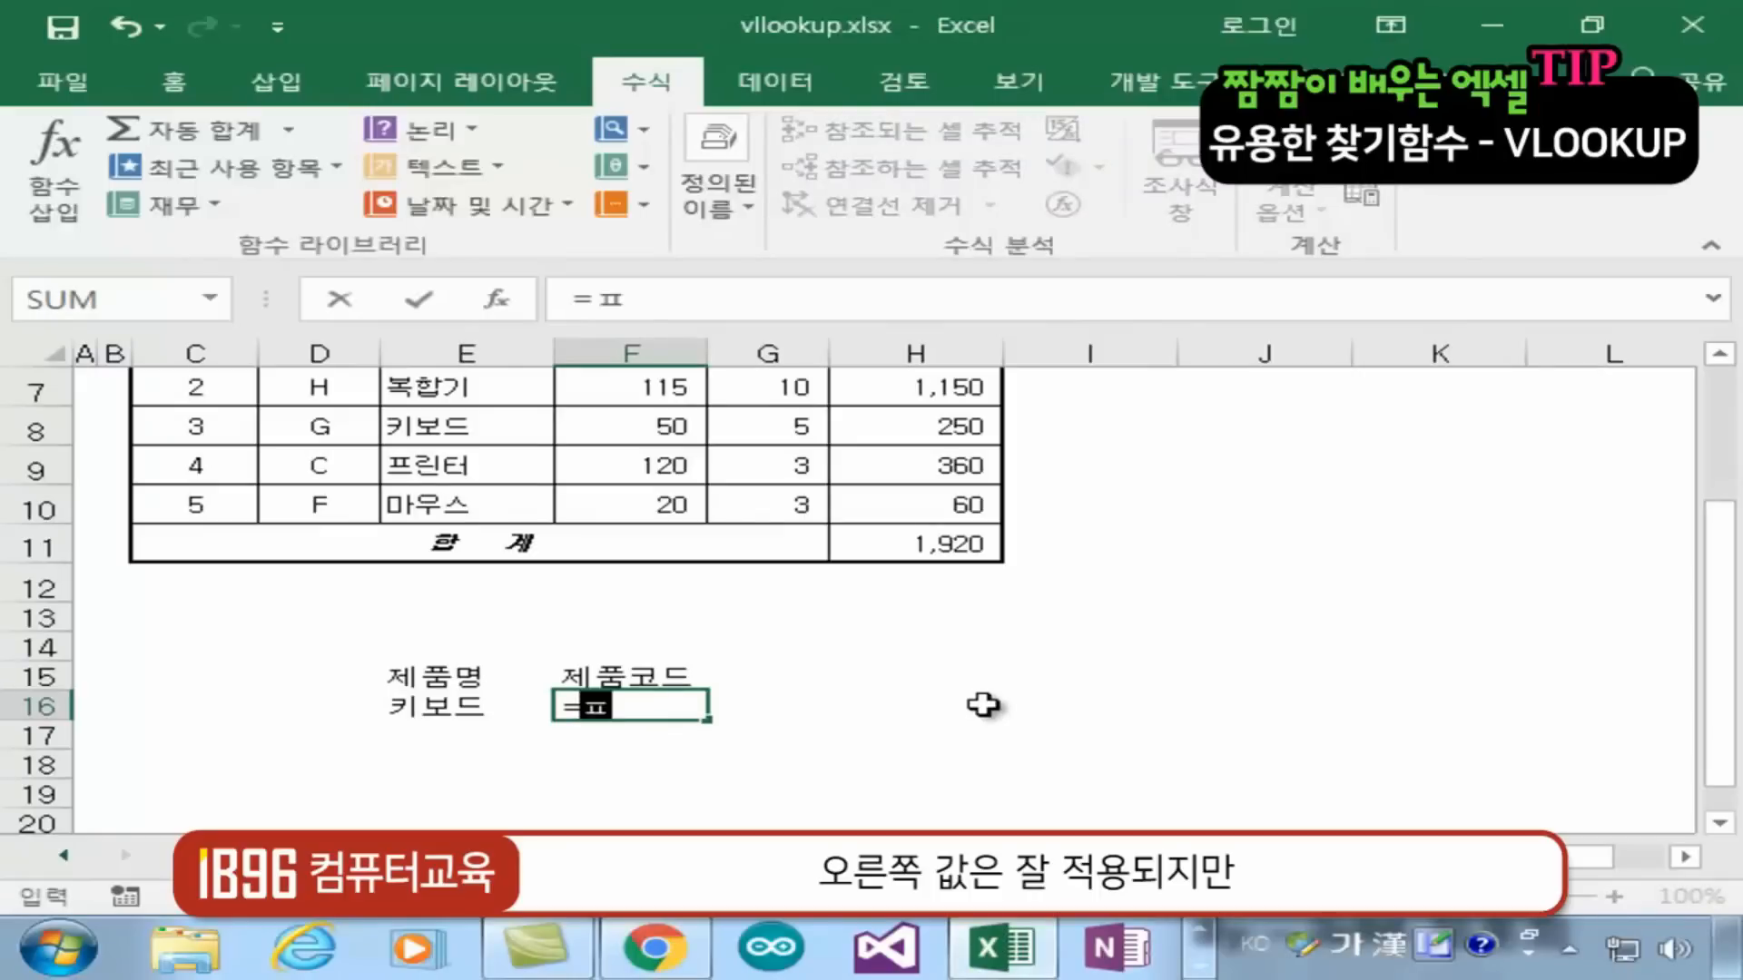
{"action": "key", "text": "BackSpace"}
{"action": "type", "text": "₩"}
{"action": "key", "text": "BackSpace"}
{"action": "key", "text": "Hangul"}
{"action": "type", "text": "V"}
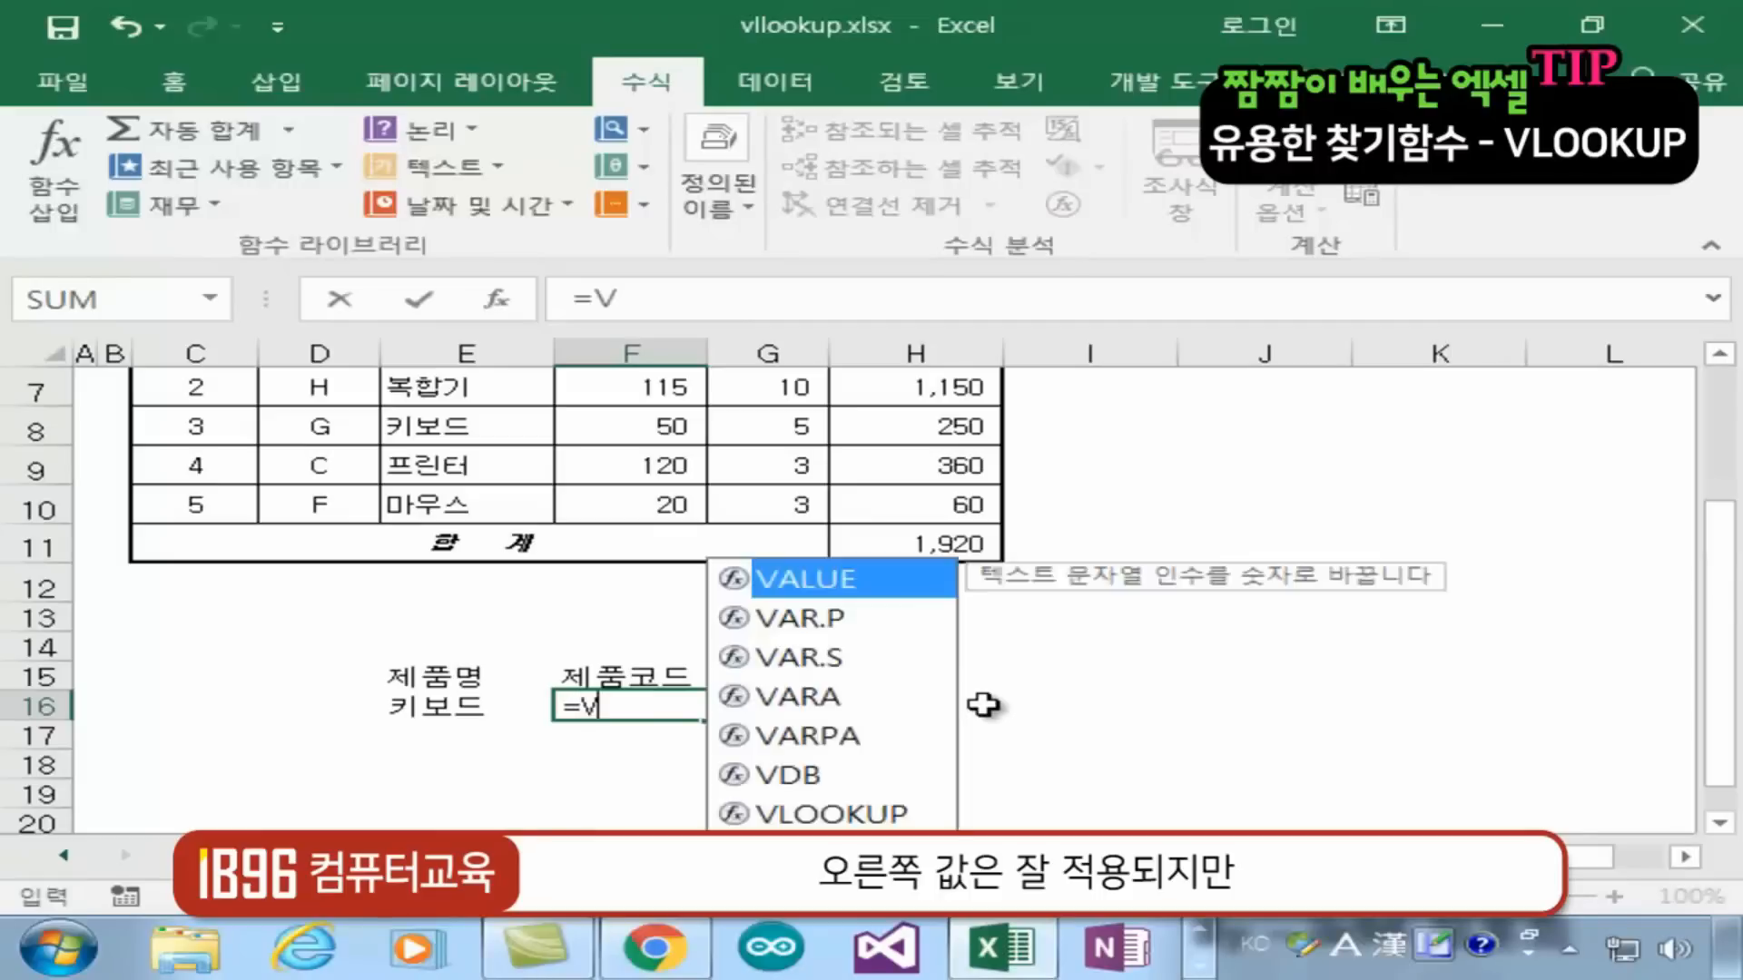
{"action": "type", "text": "LOOKUP("}
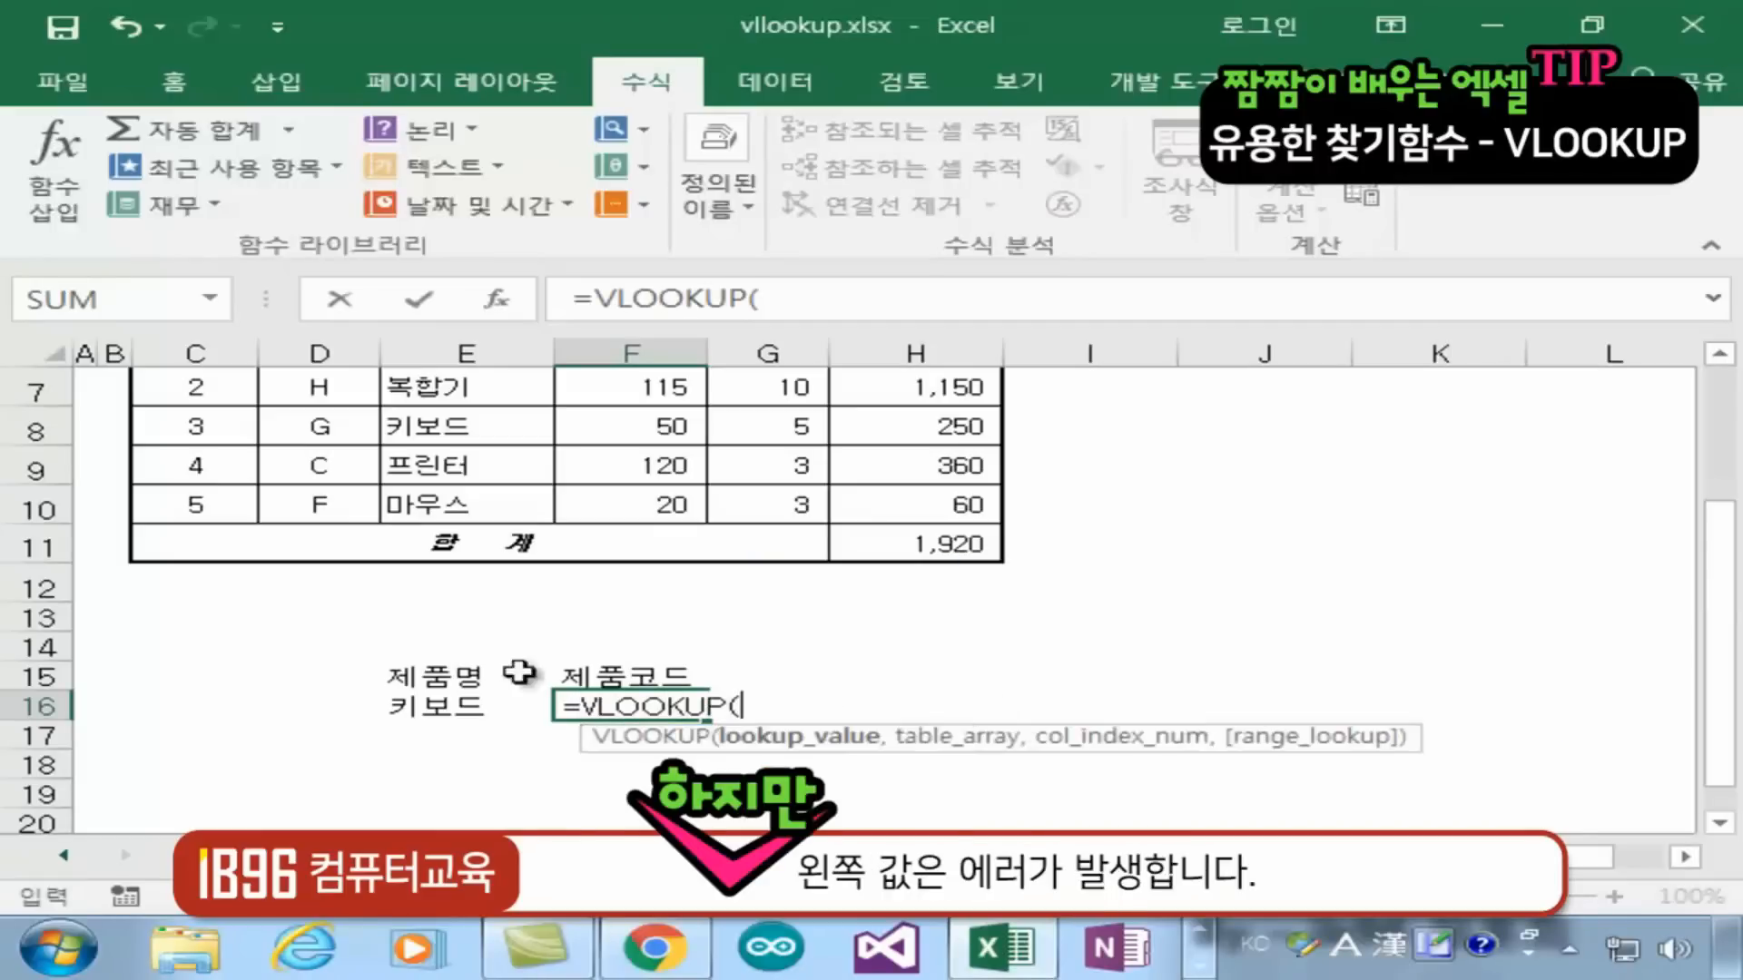
{"action": "left_click", "coordinate": [445, 706]}
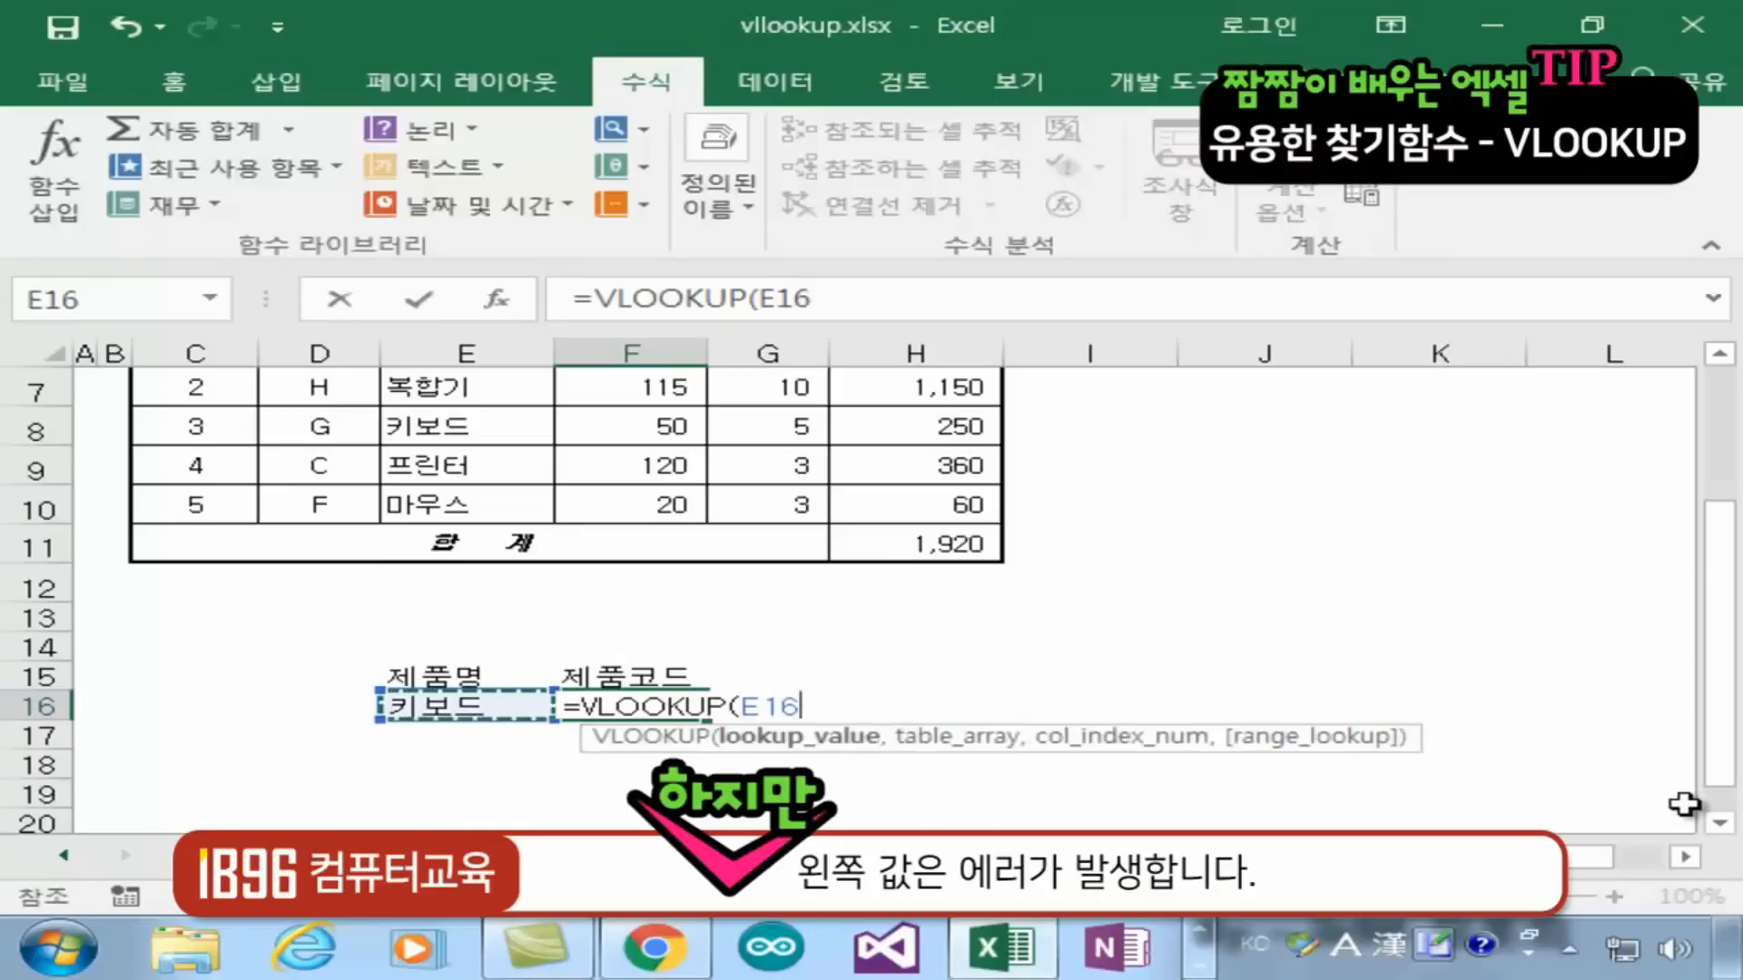
{"action": "type", "text": ","}
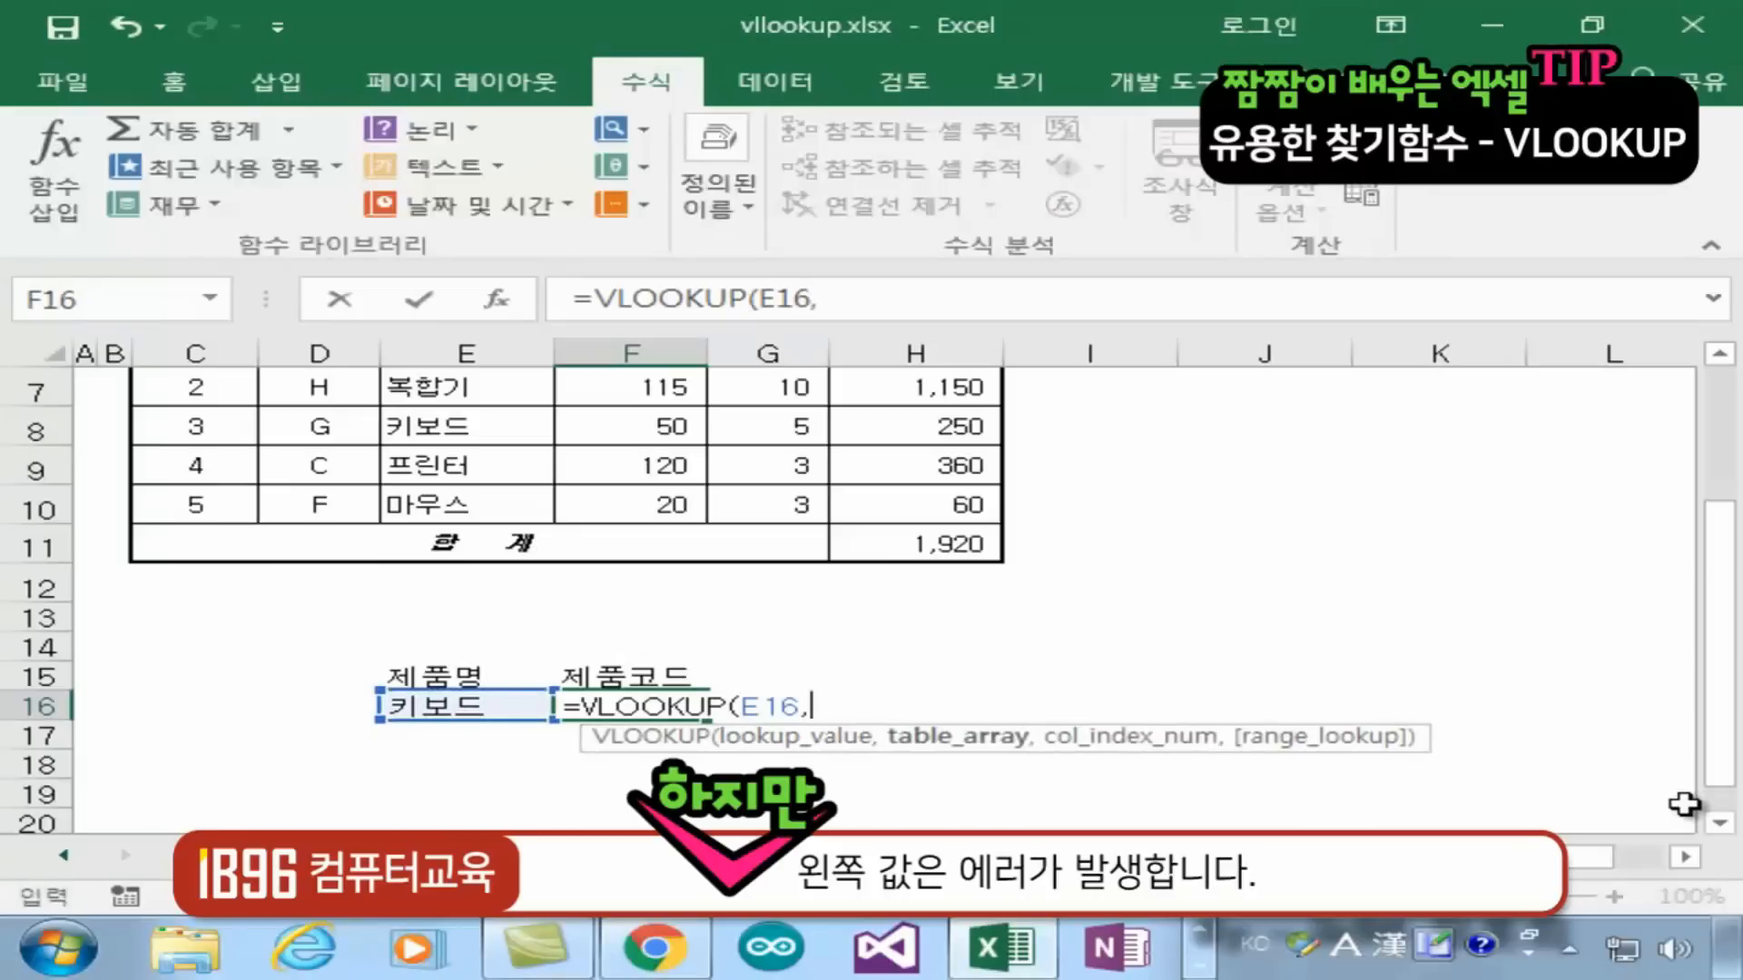
Complete the F16 formula with the named range 사무용품, column 1 and exact match: =VLOOKUP(E16,사무용품,1,0)
{"action": "key", "text": "Hangul"}
{"action": "type", "text": "사무용푸"}
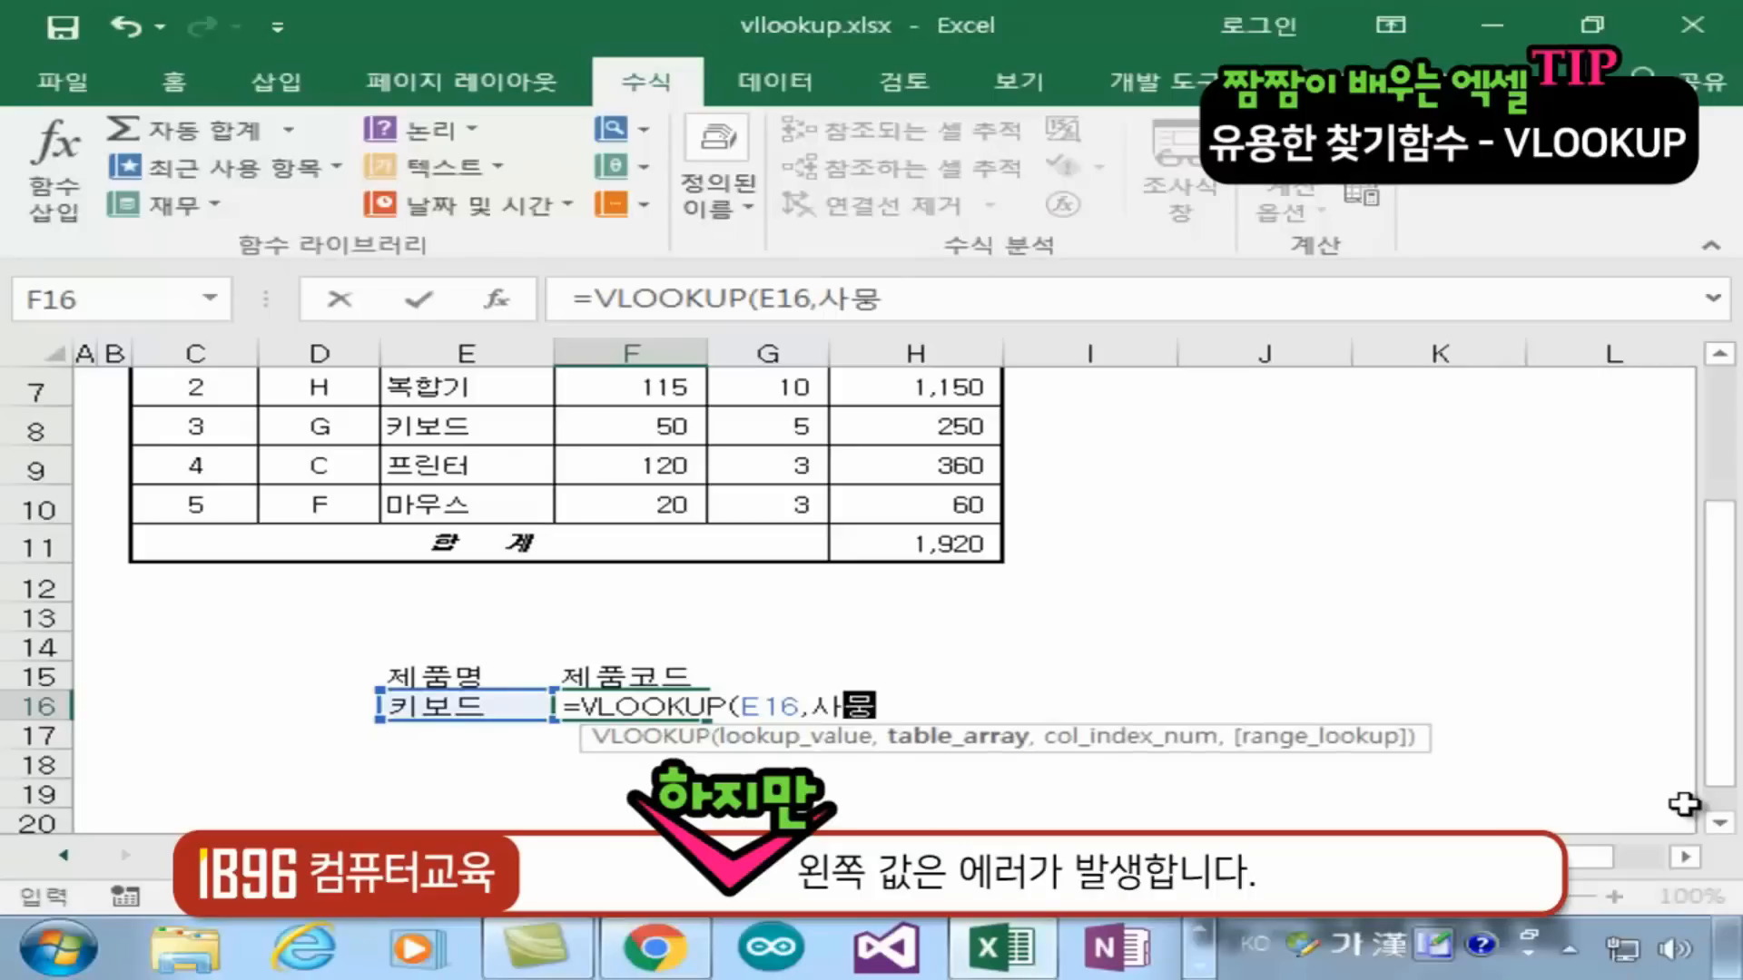
{"action": "type", "text": "ㅁ,"}
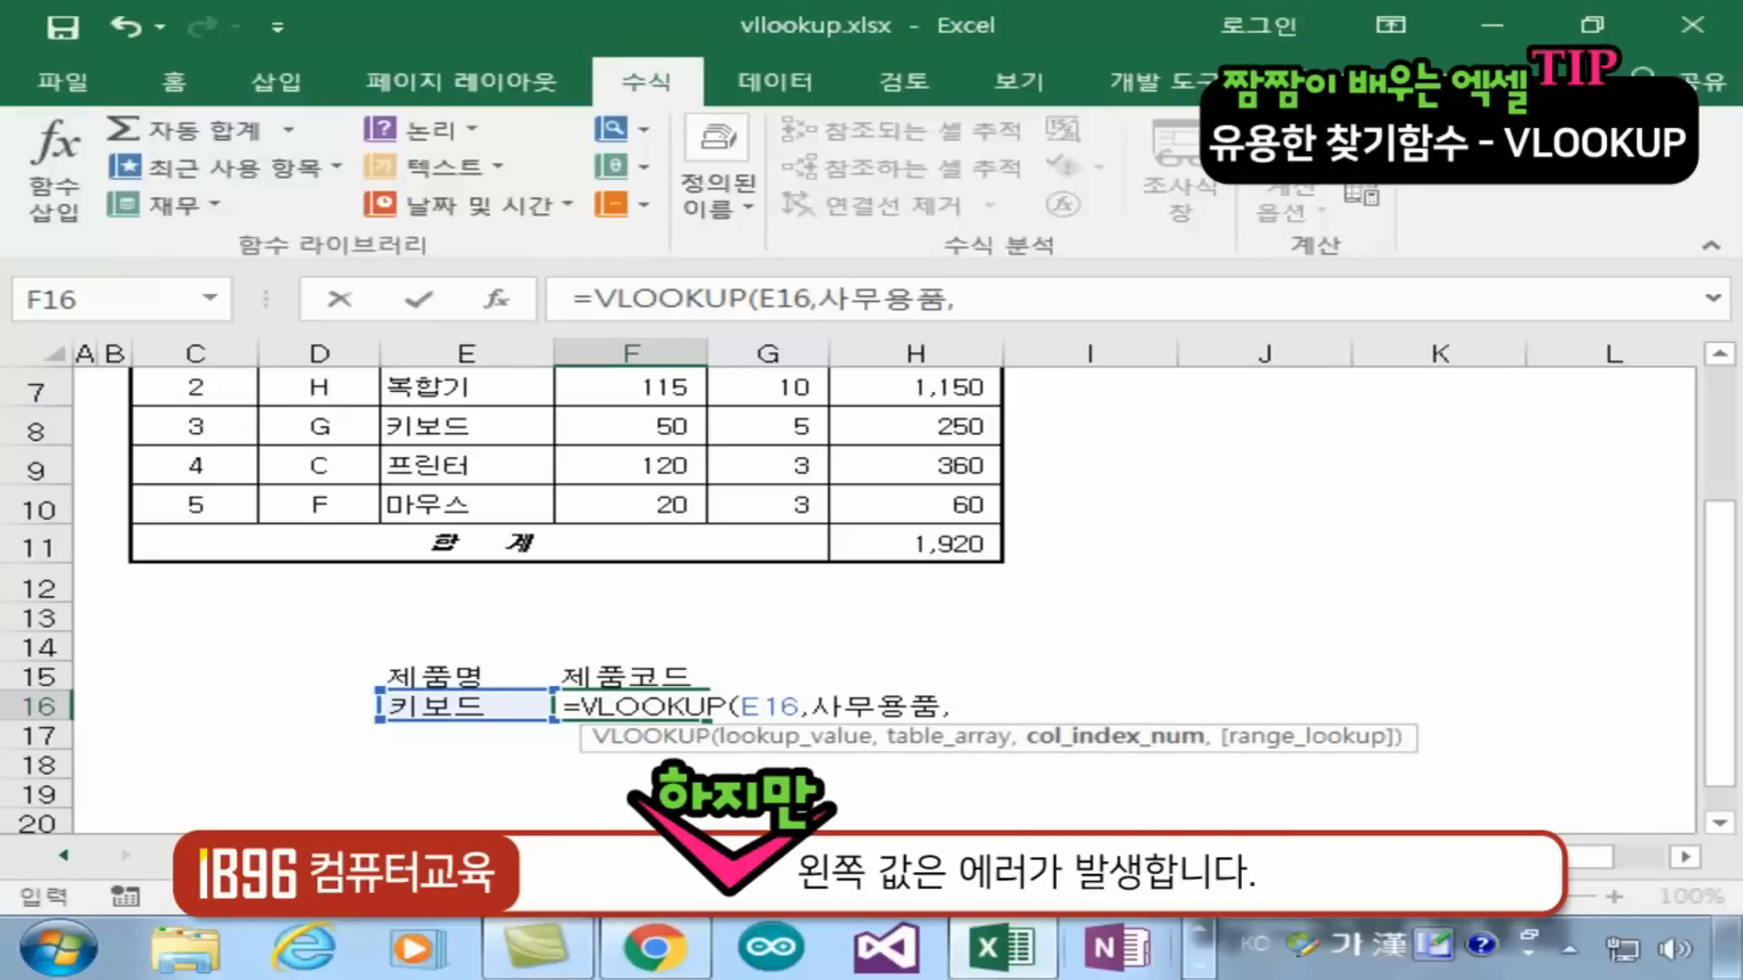
{"action": "left_click", "coordinate": [595, 857]}
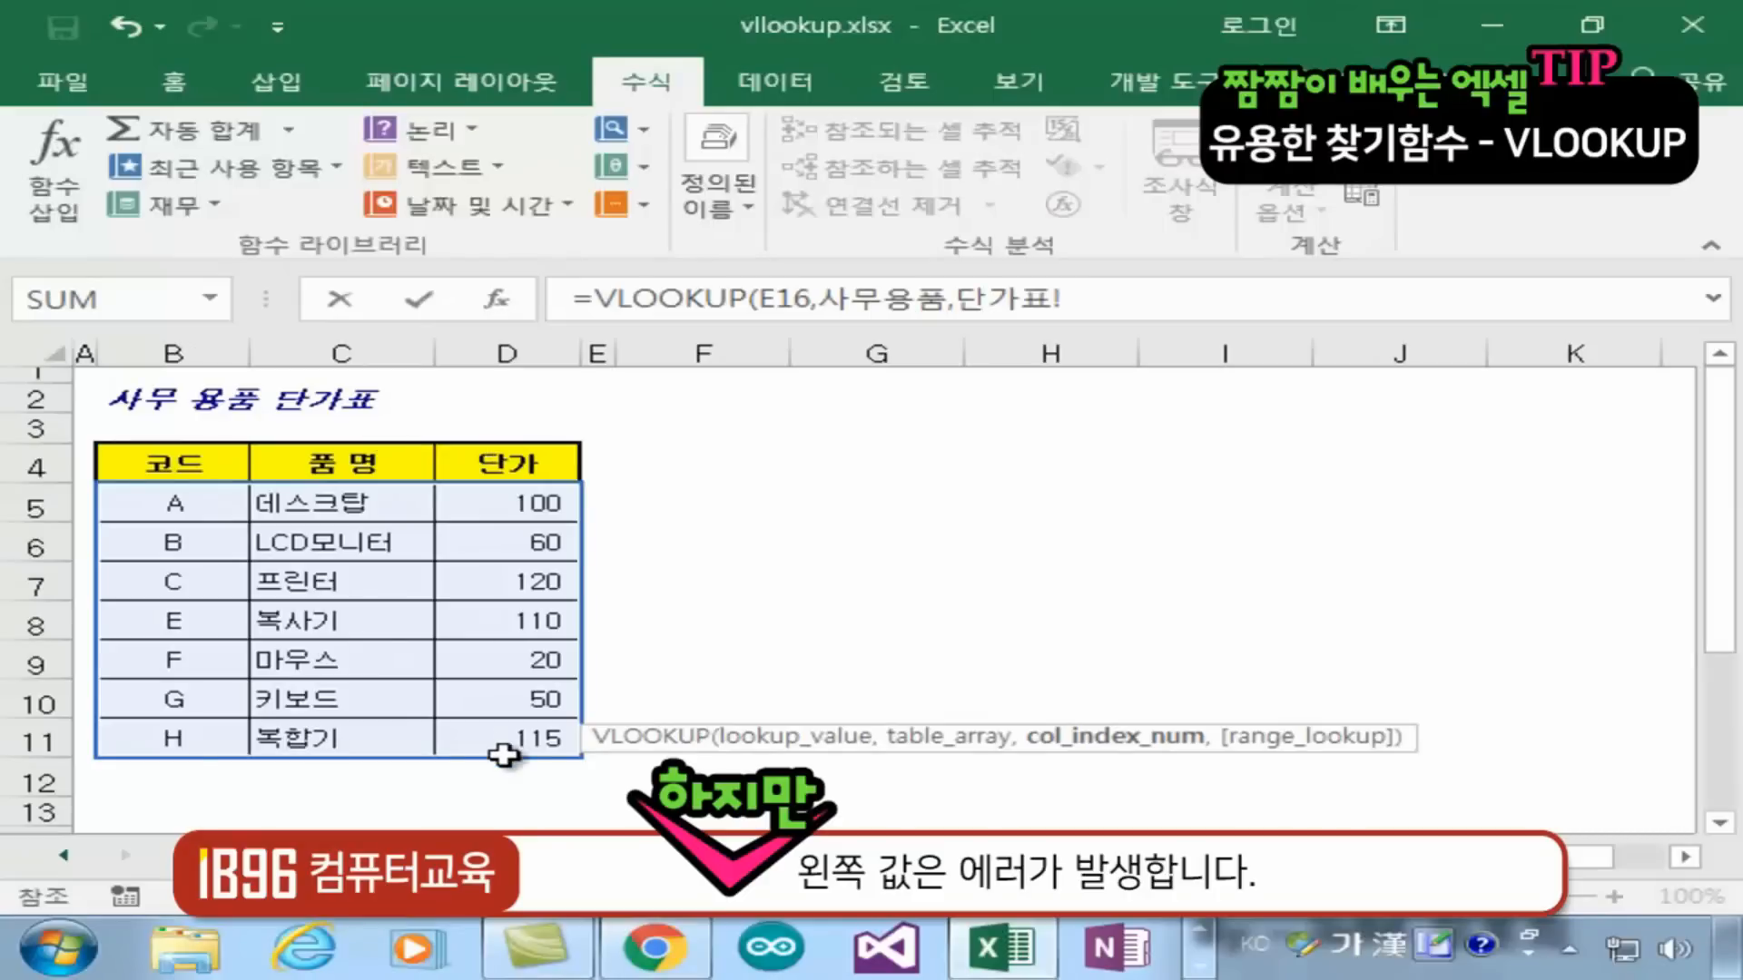
{"action": "left_click", "coordinate": [363, 857]}
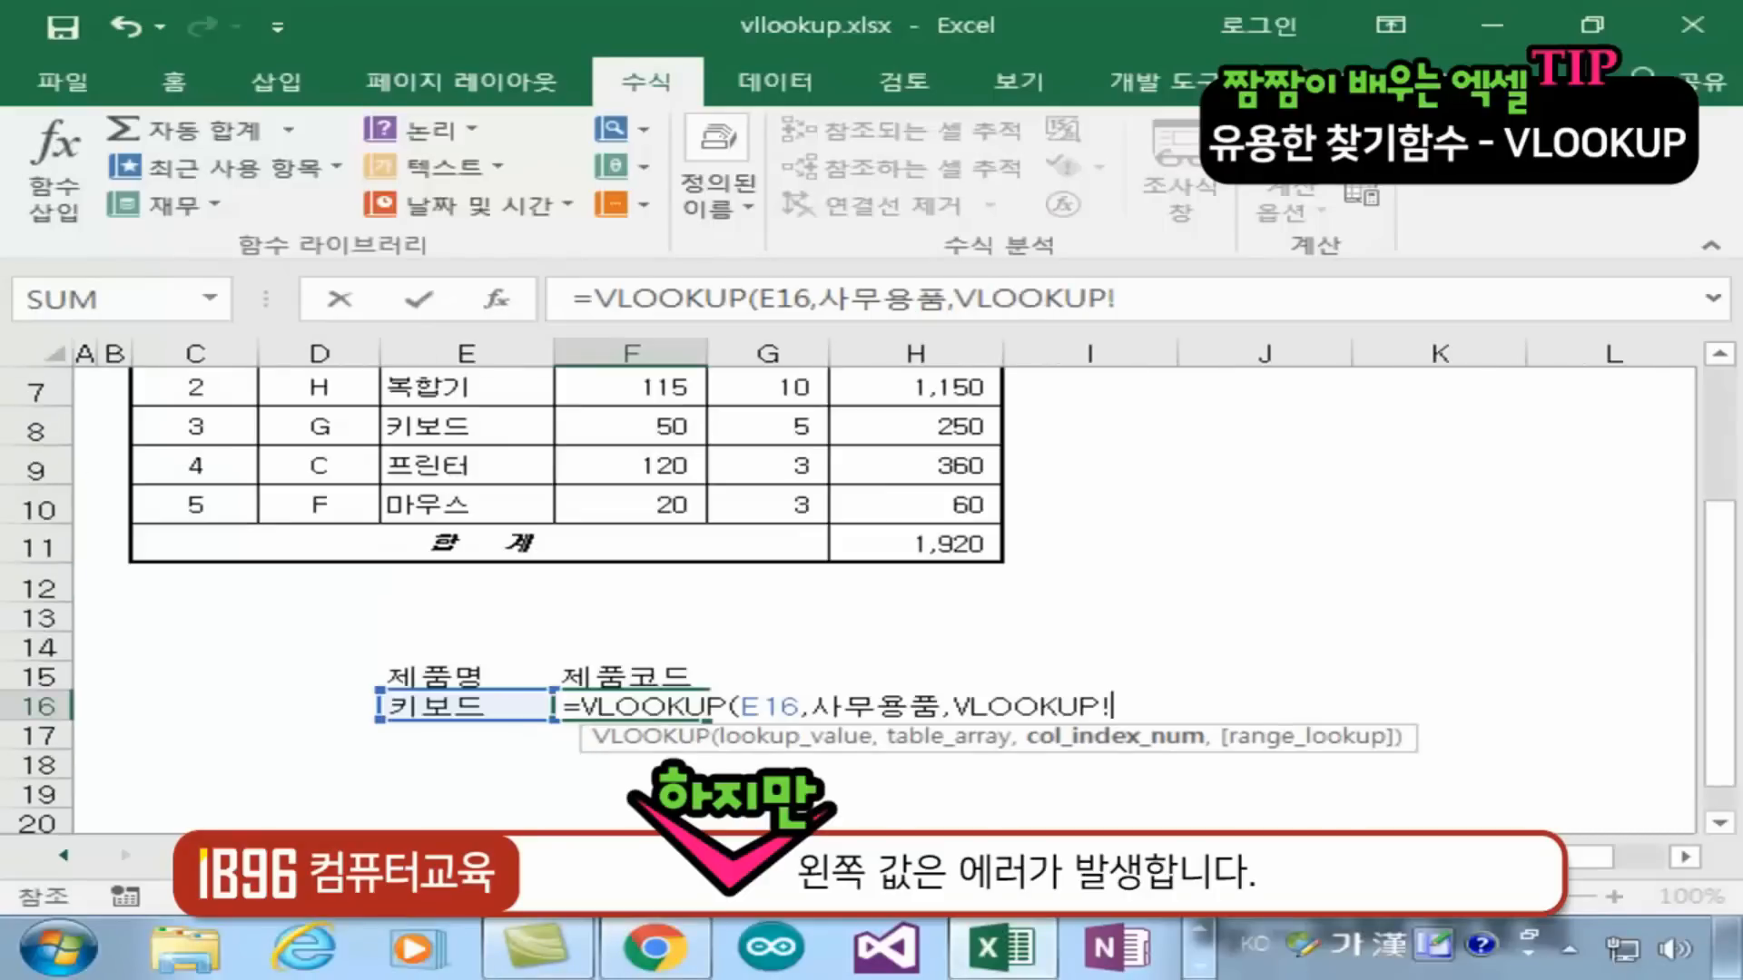
{"action": "left_click_drag", "start_coordinate": [1111, 706], "coordinate": [955, 712]}
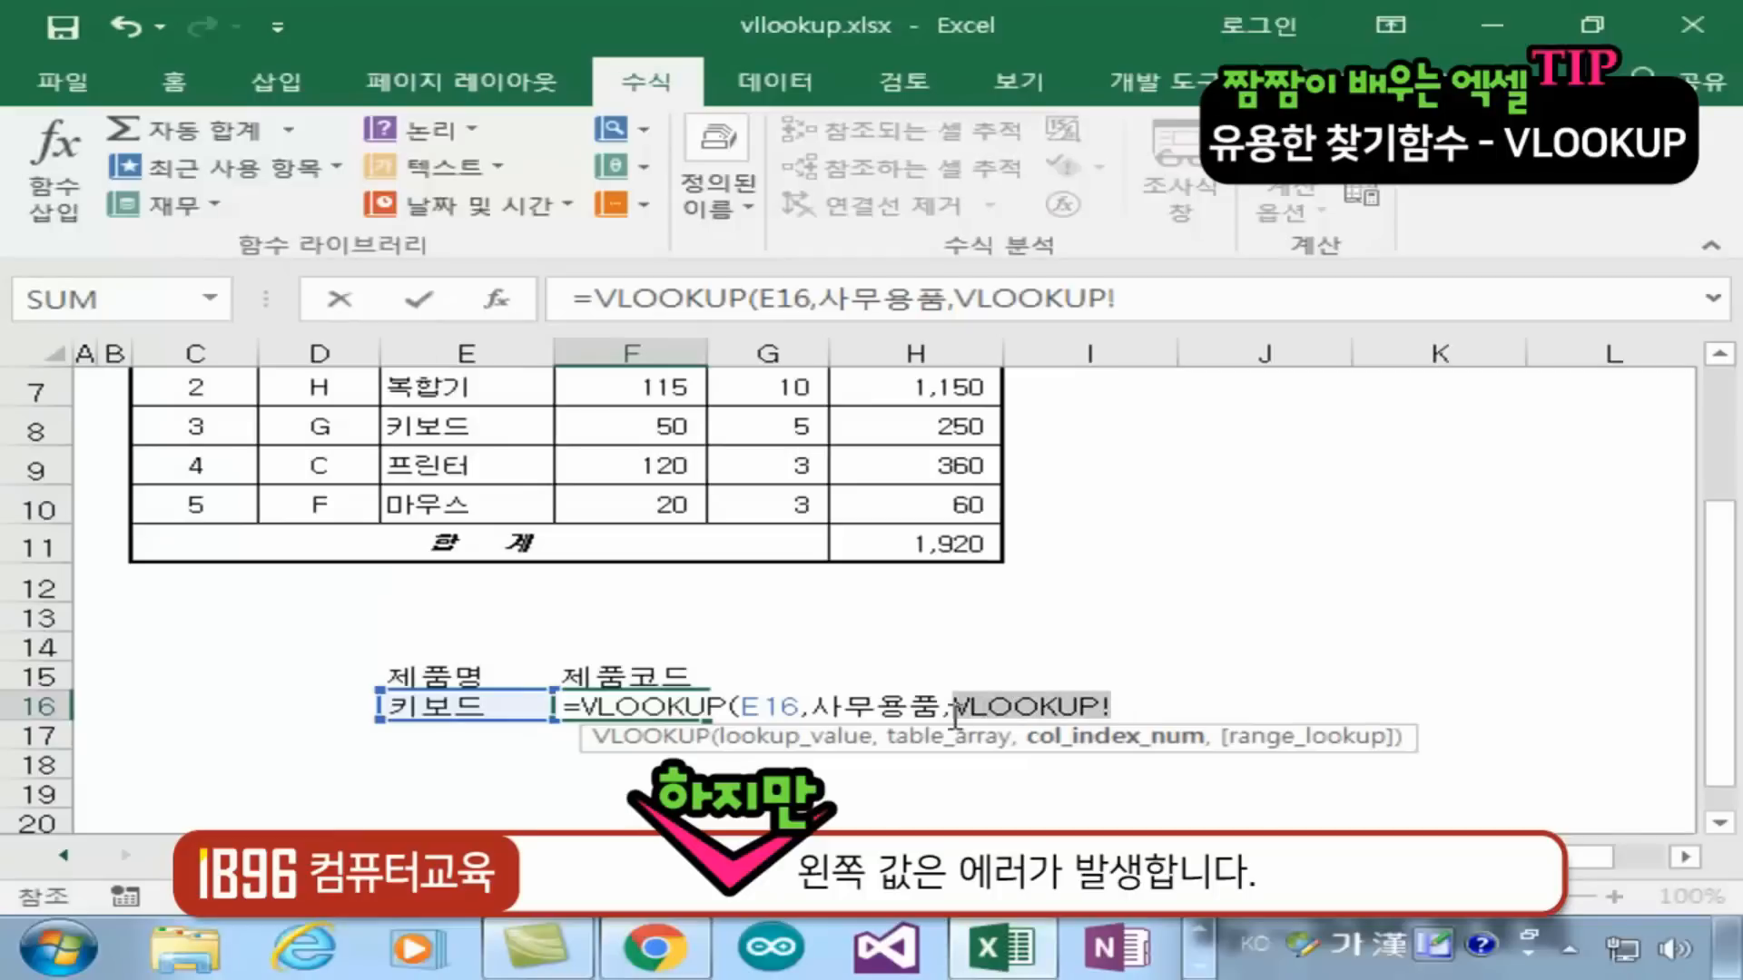
{"action": "type", "text": "1"}
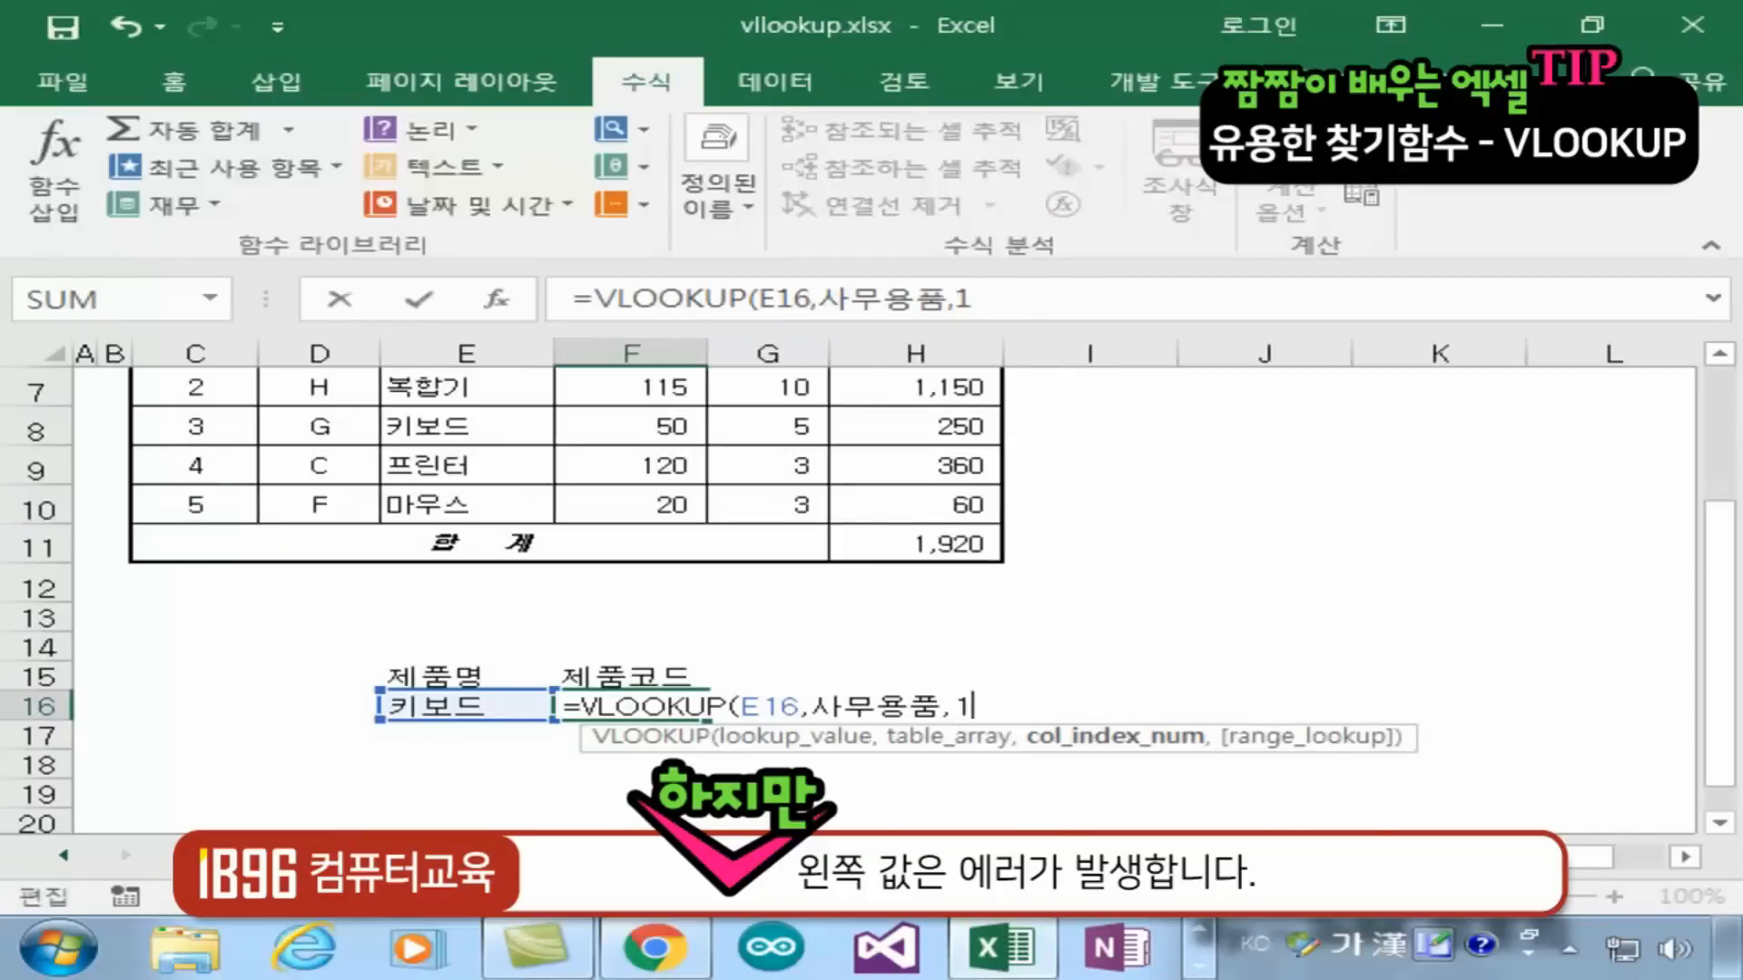
{"action": "type", "text": ","}
{"action": "type", "text": "0)"}
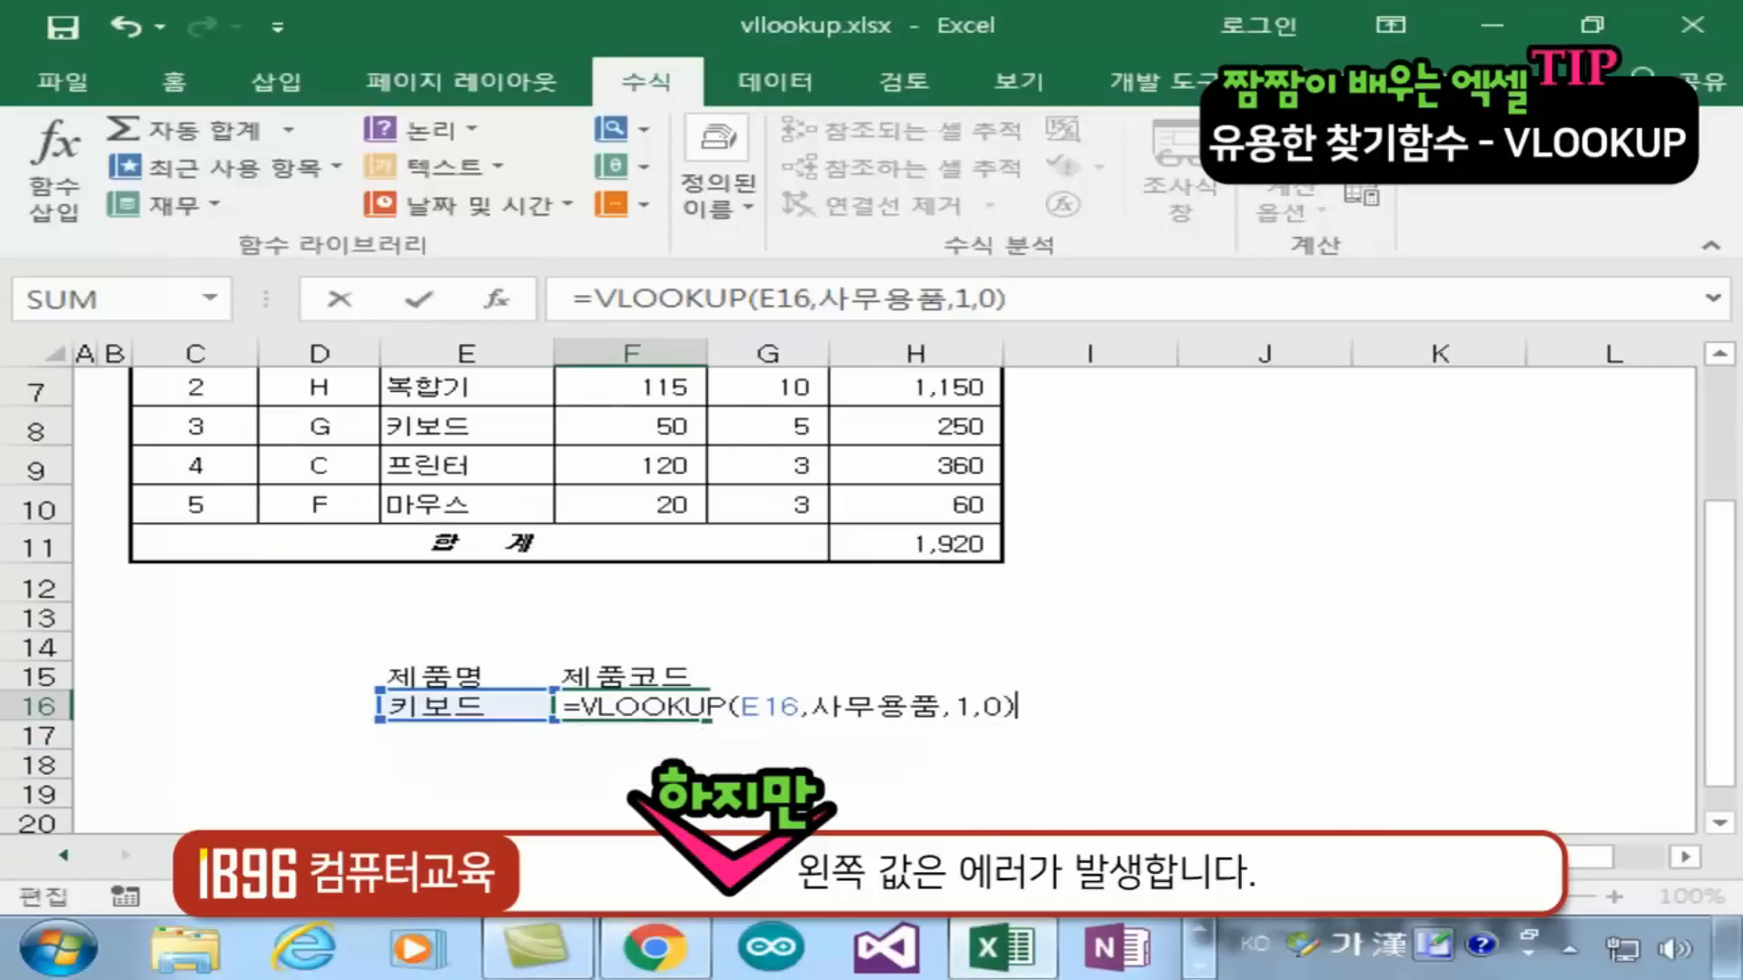
{"action": "key", "text": "Return"}
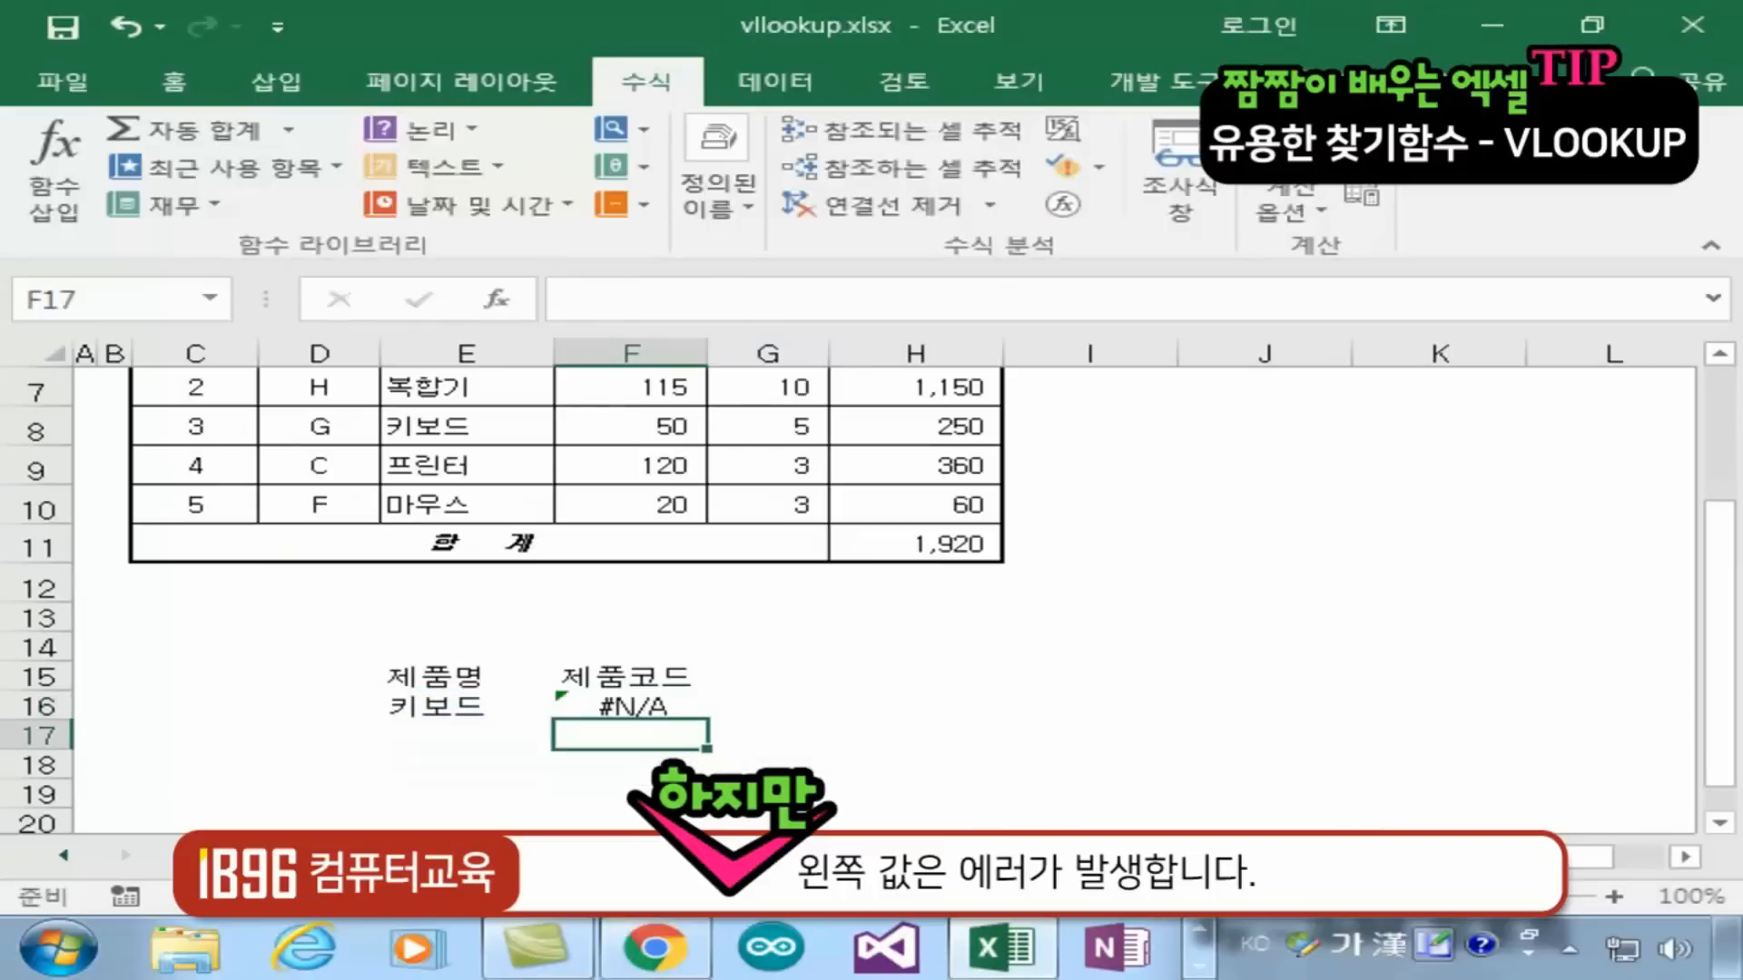
Examine the formula result under 제품코드, and on the 단가표 sheet where the code and price columns sit relative to 데스크탑
{"action": "left_click", "coordinate": [590, 679]}
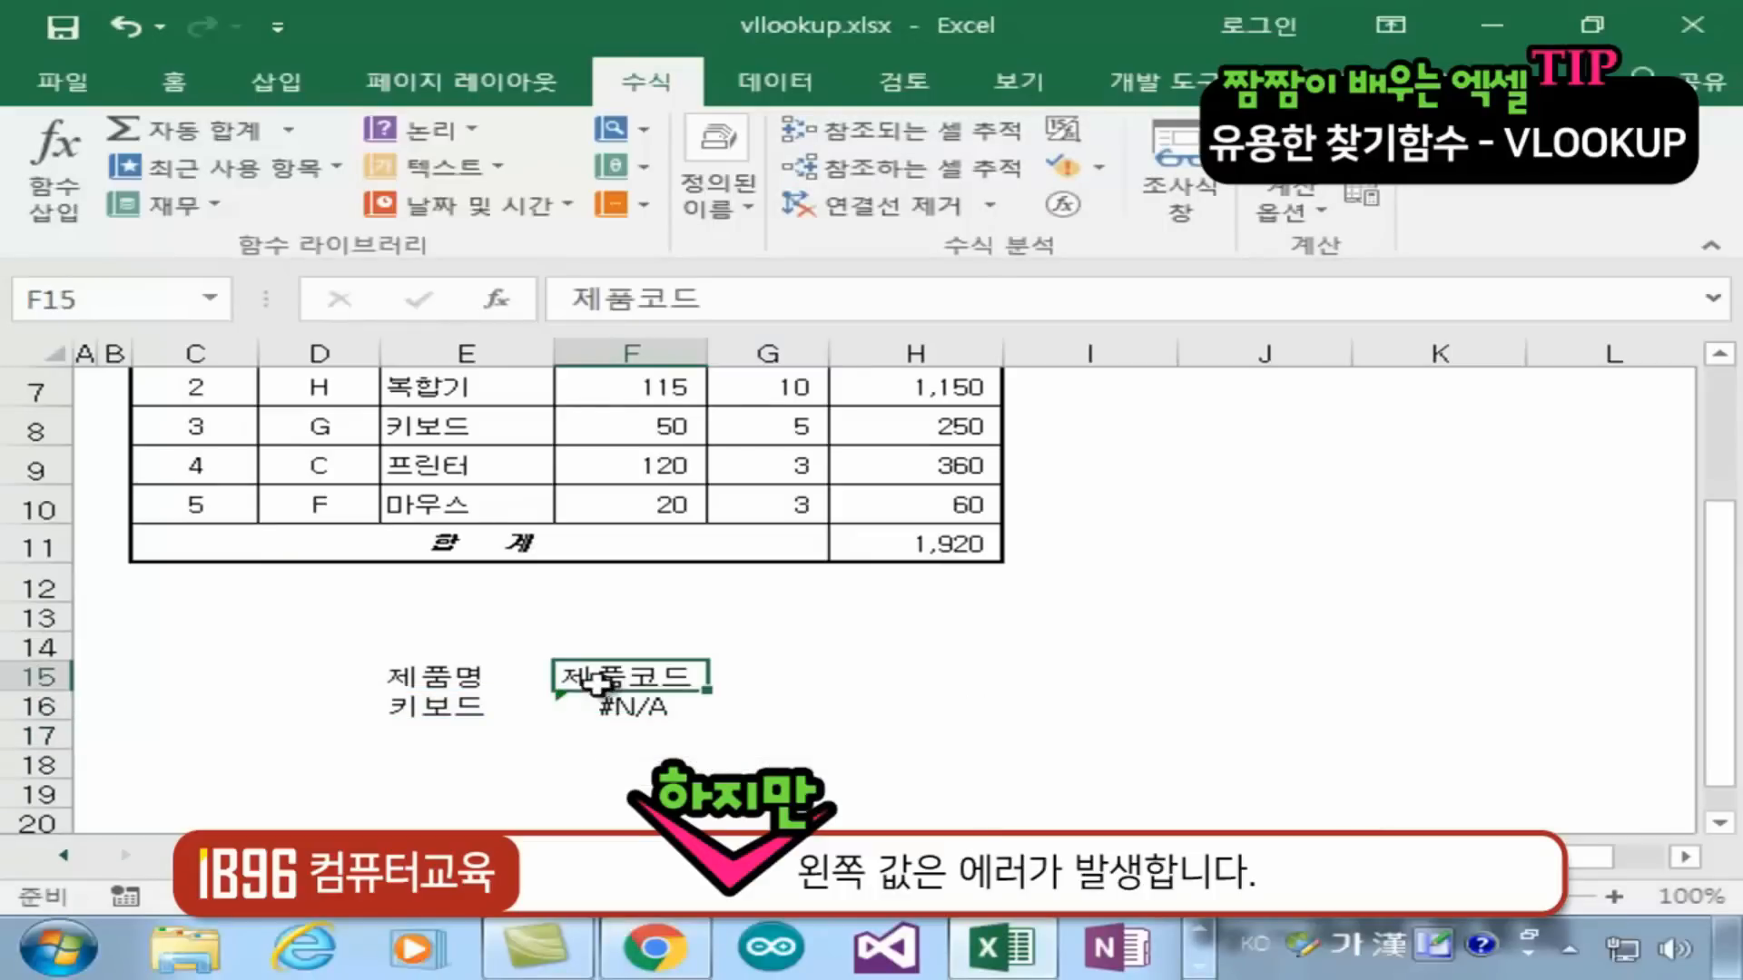
{"action": "left_click", "coordinate": [610, 709]}
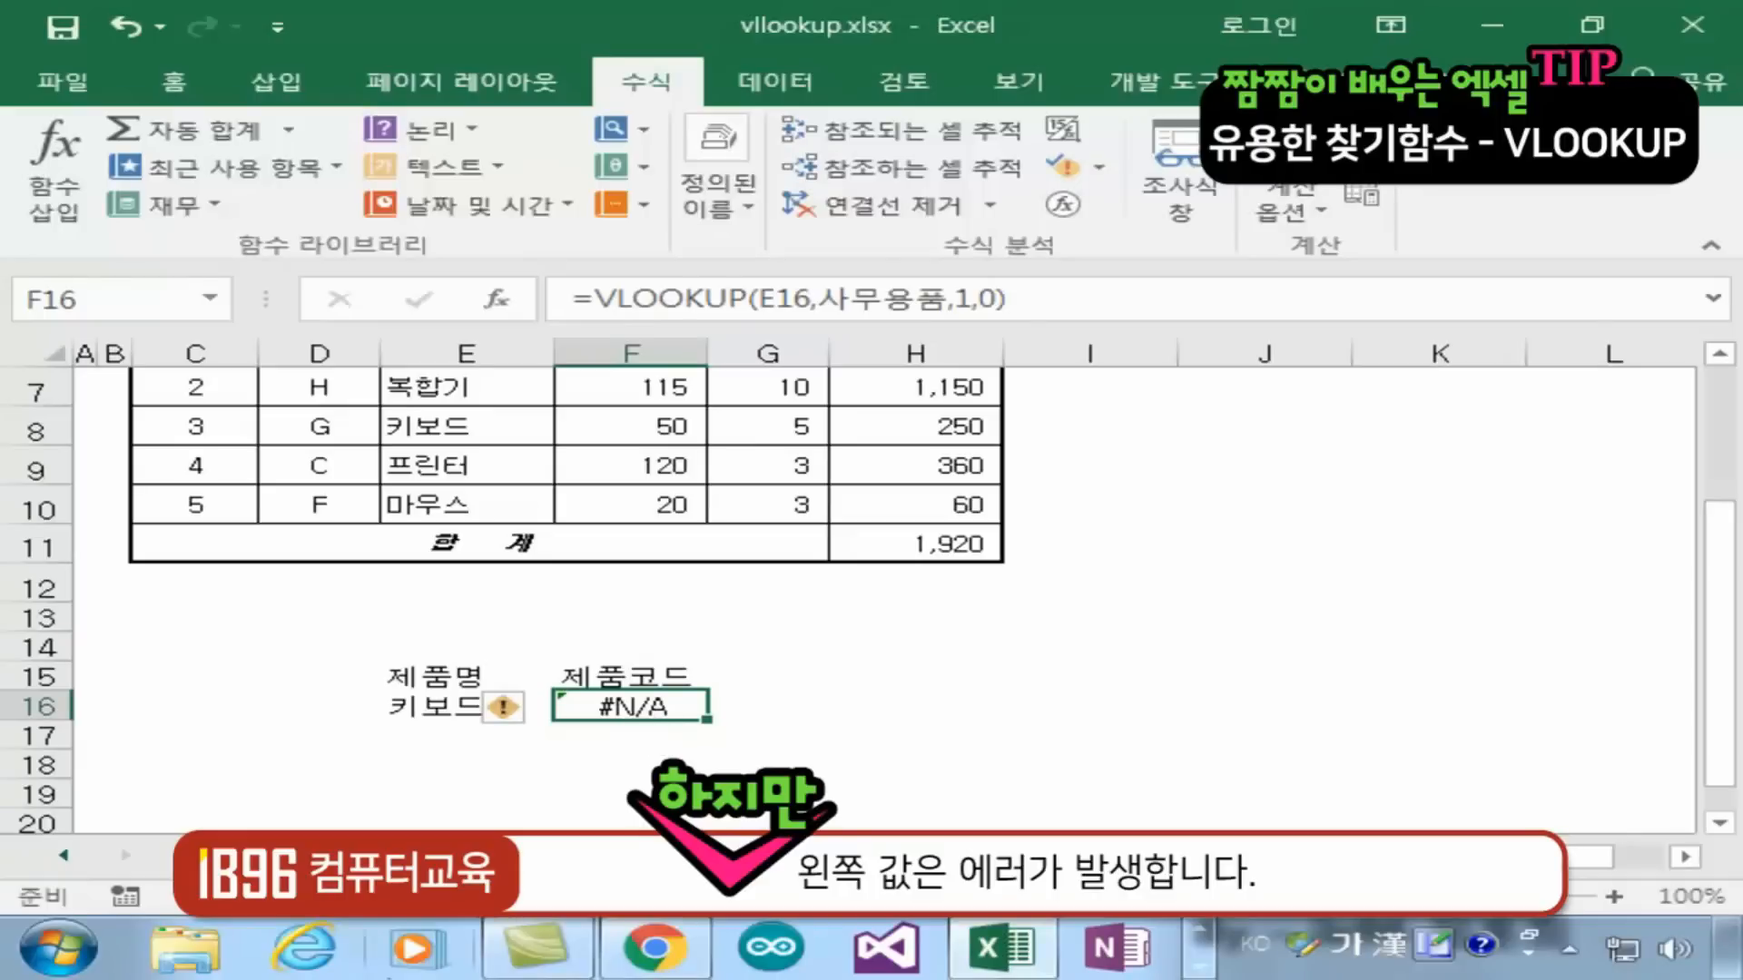
{"action": "left_click", "coordinate": [437, 856]}
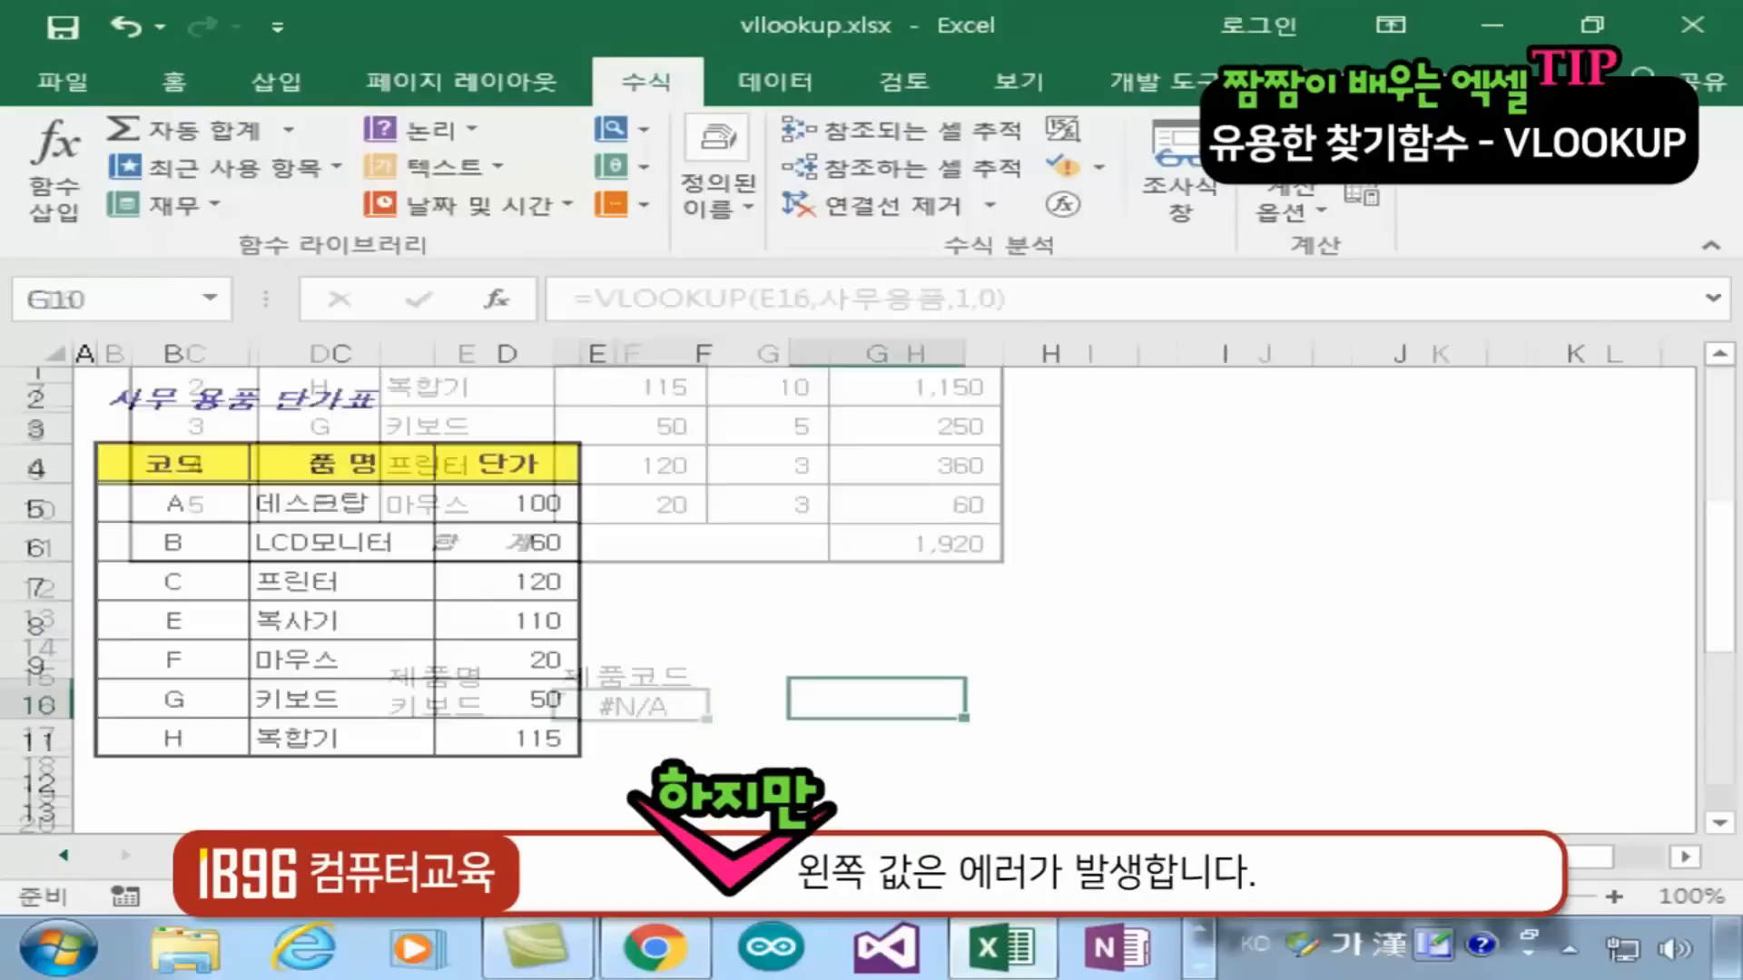
{"action": "left_click", "coordinate": [215, 509]}
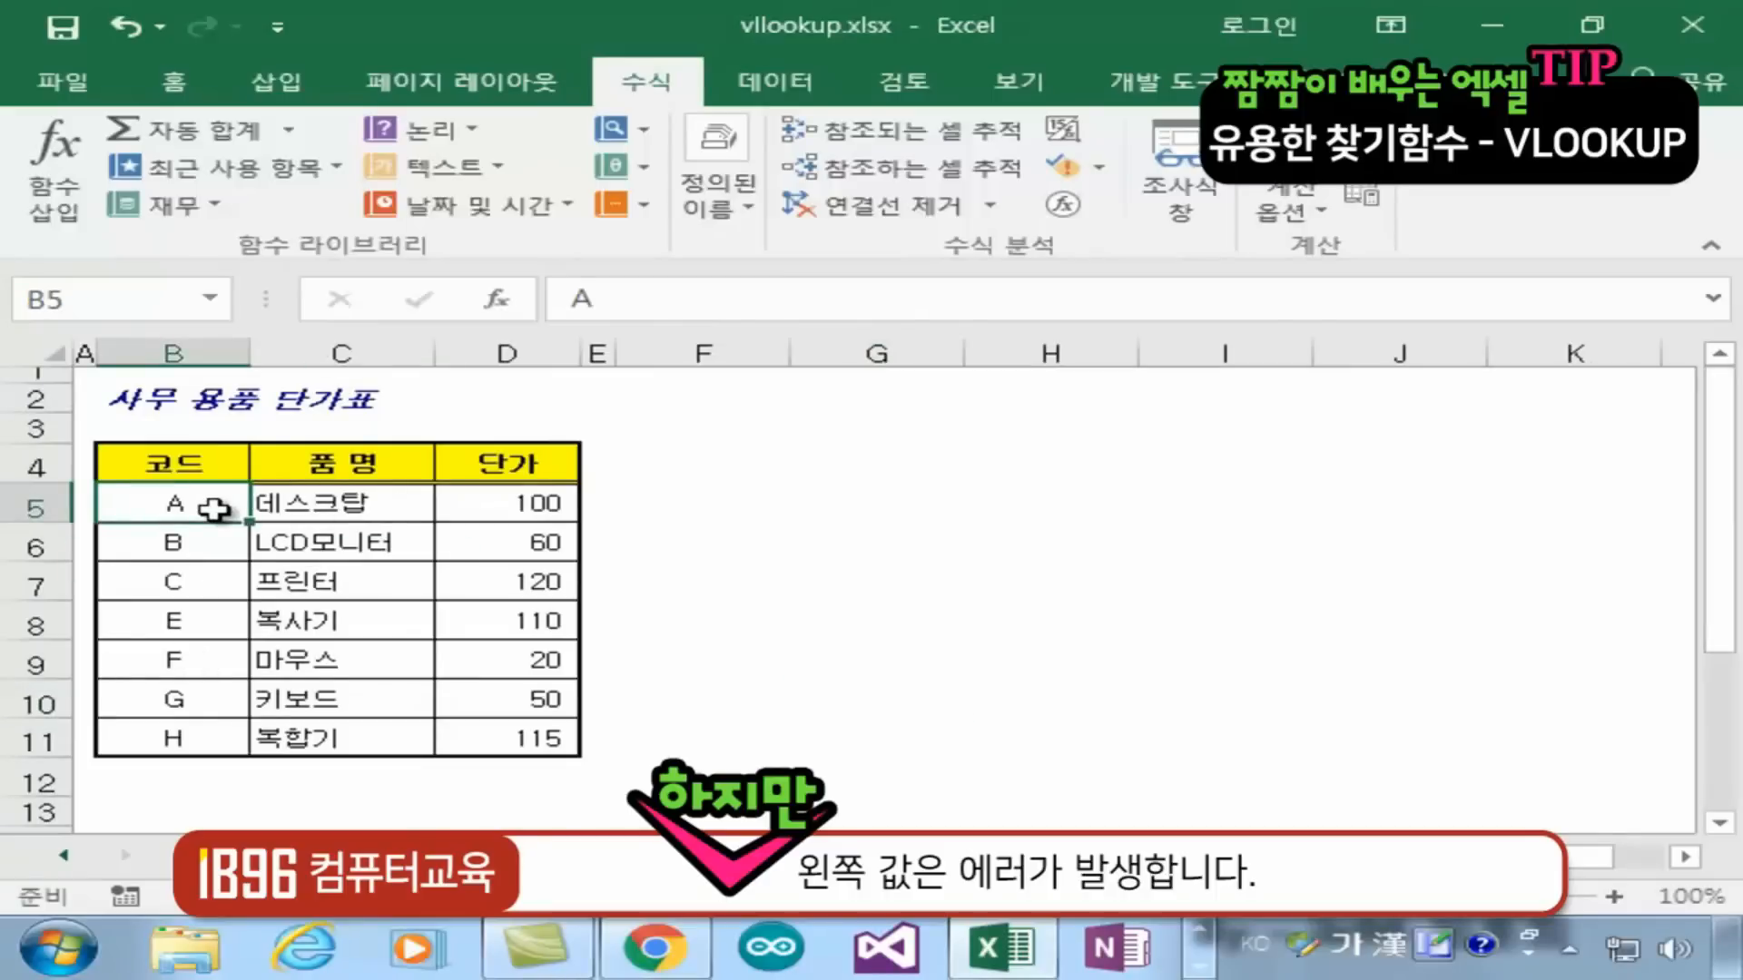
{"action": "left_click", "coordinate": [332, 508]}
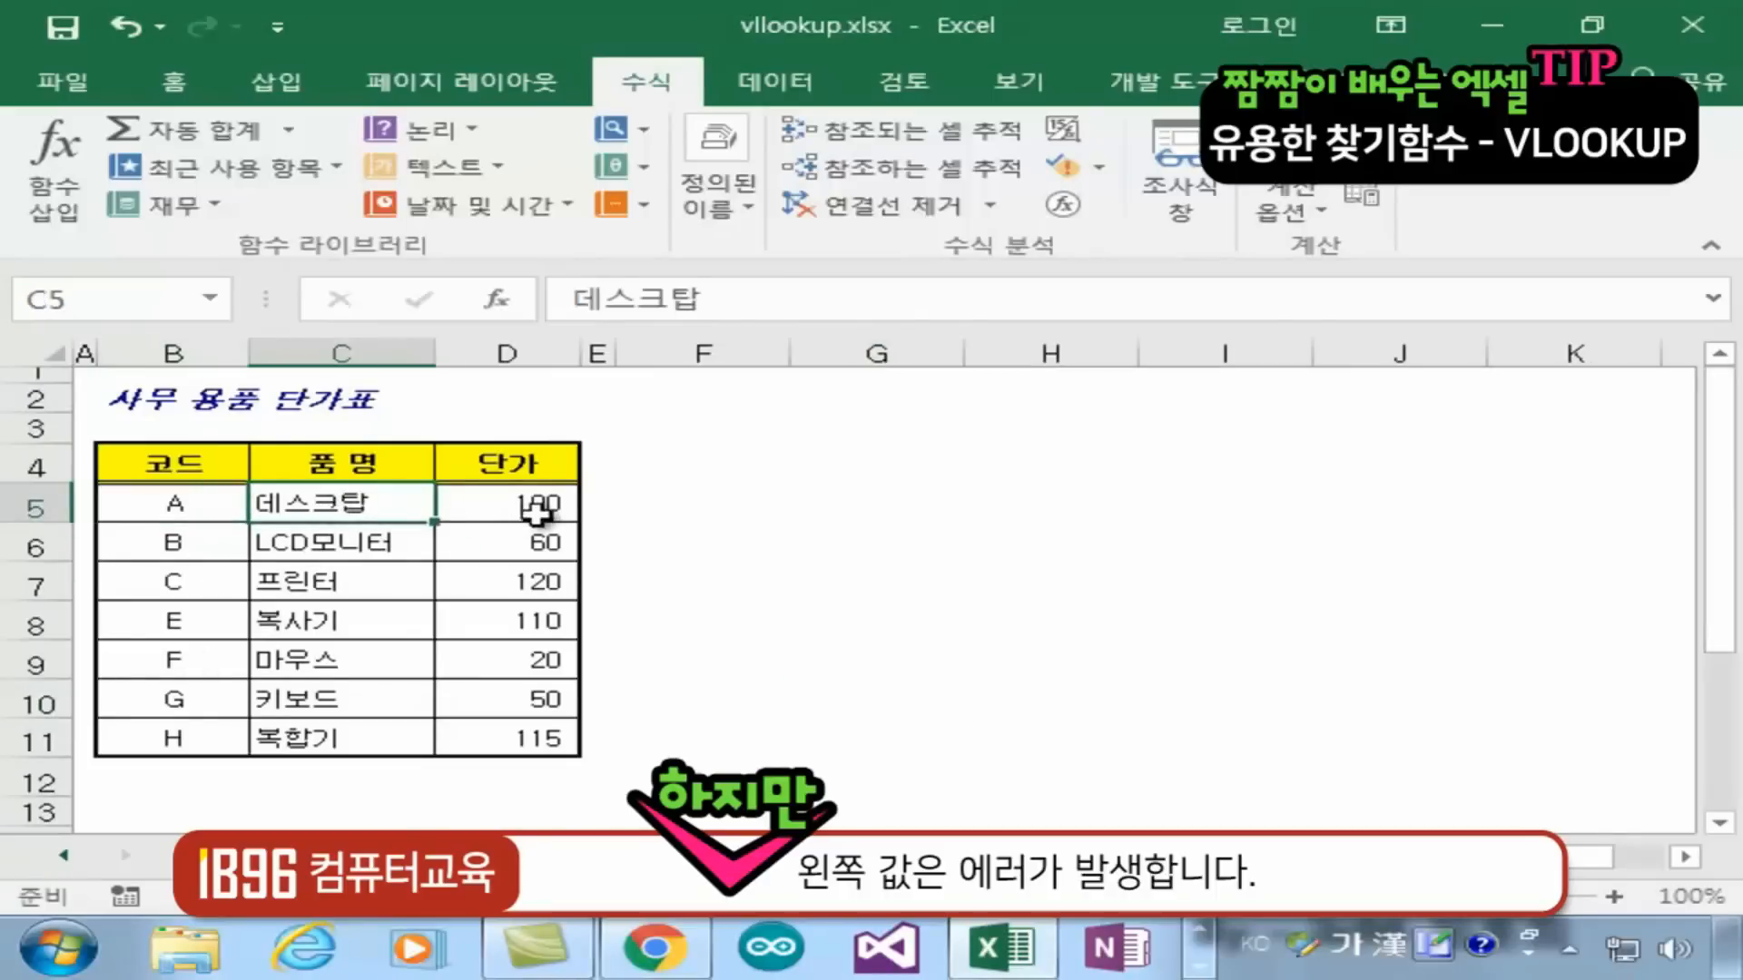
{"action": "left_click", "coordinate": [469, 507]}
{"action": "left_click", "coordinate": [366, 507]}
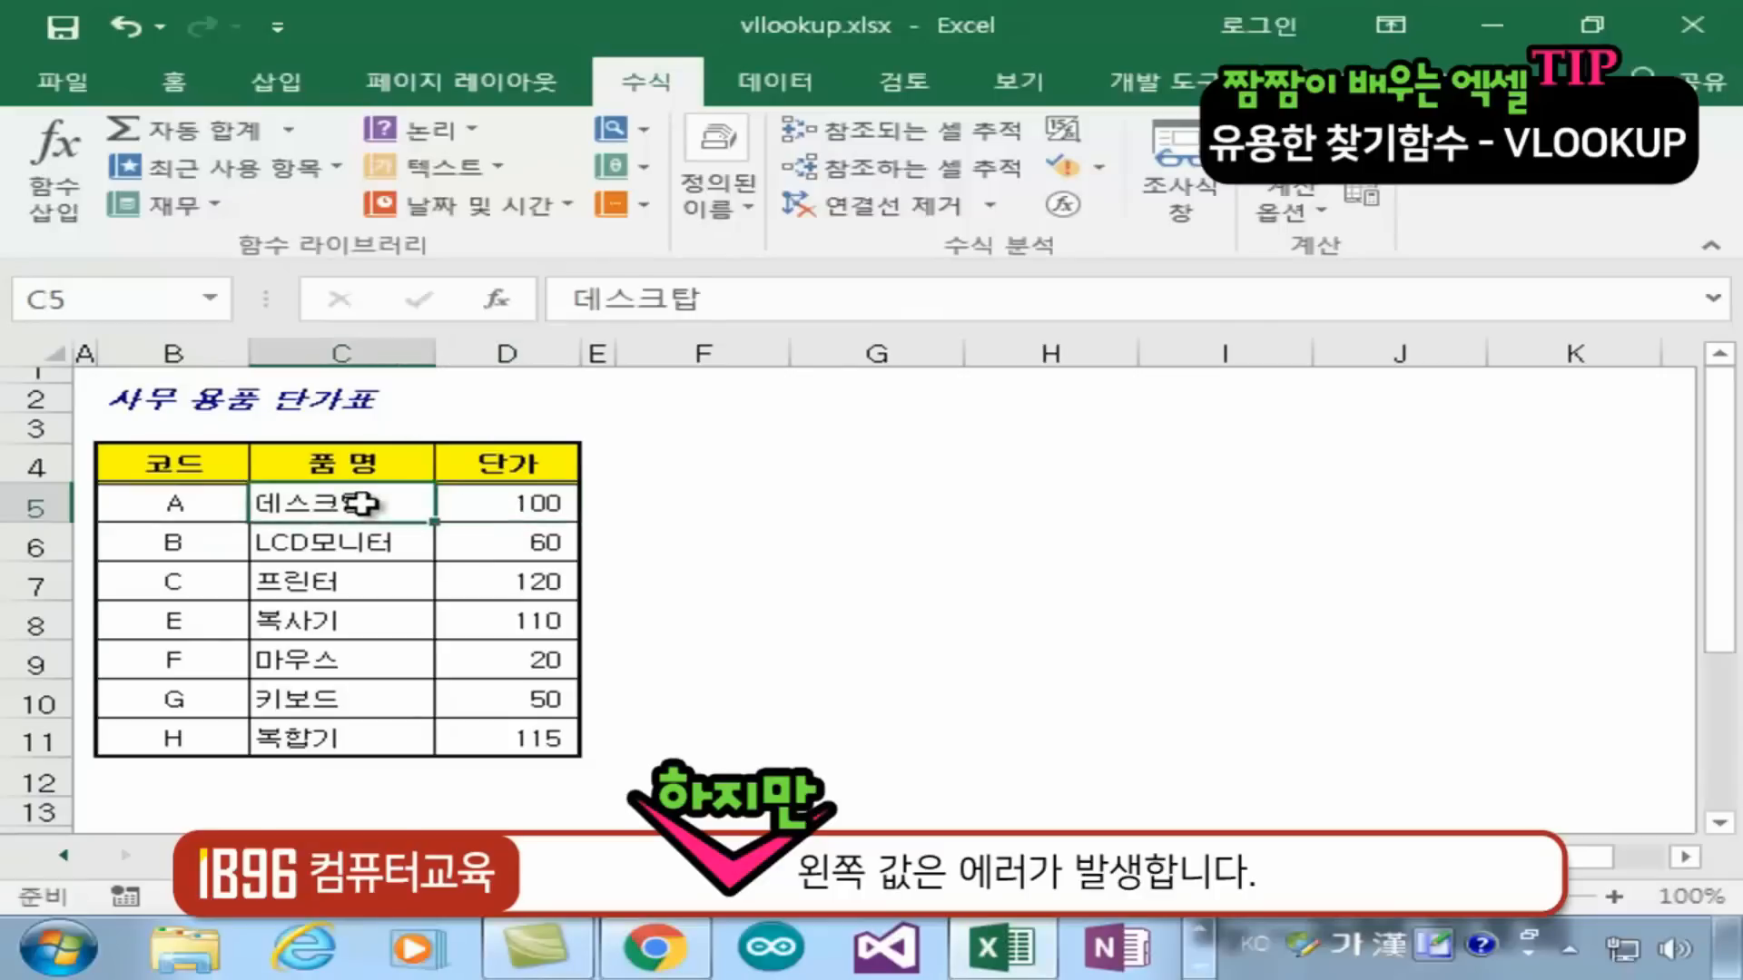
{"action": "left_click", "coordinate": [537, 509]}
{"action": "left_click", "coordinate": [152, 511]}
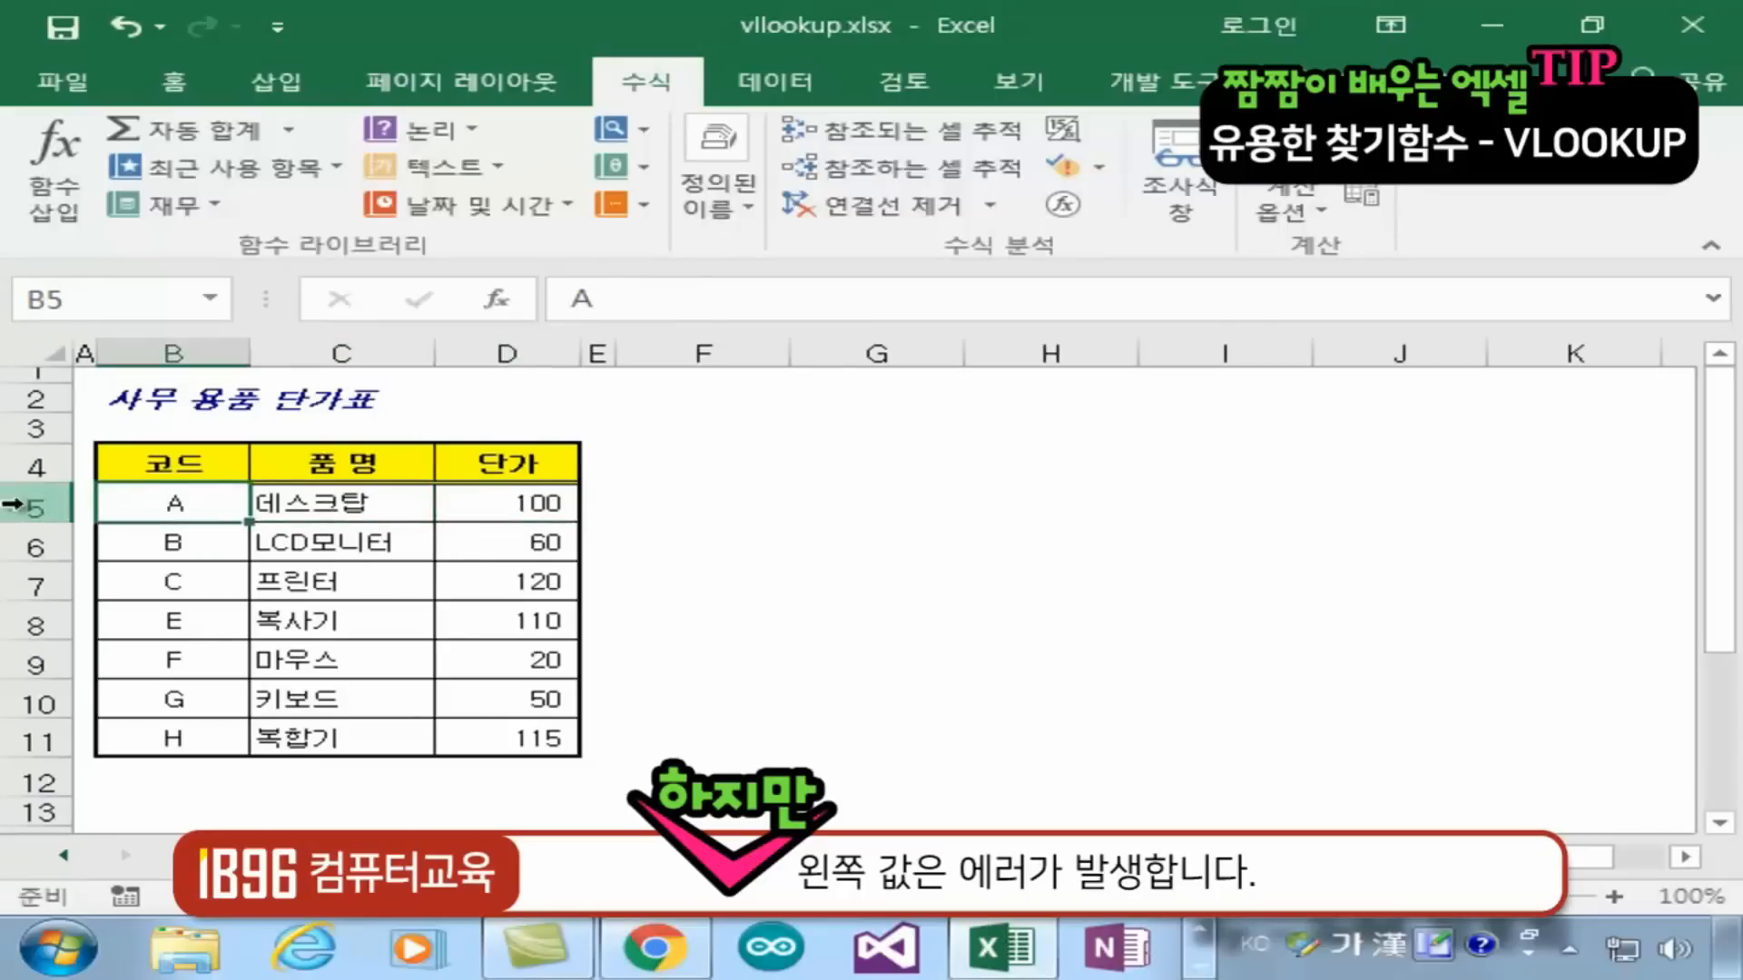
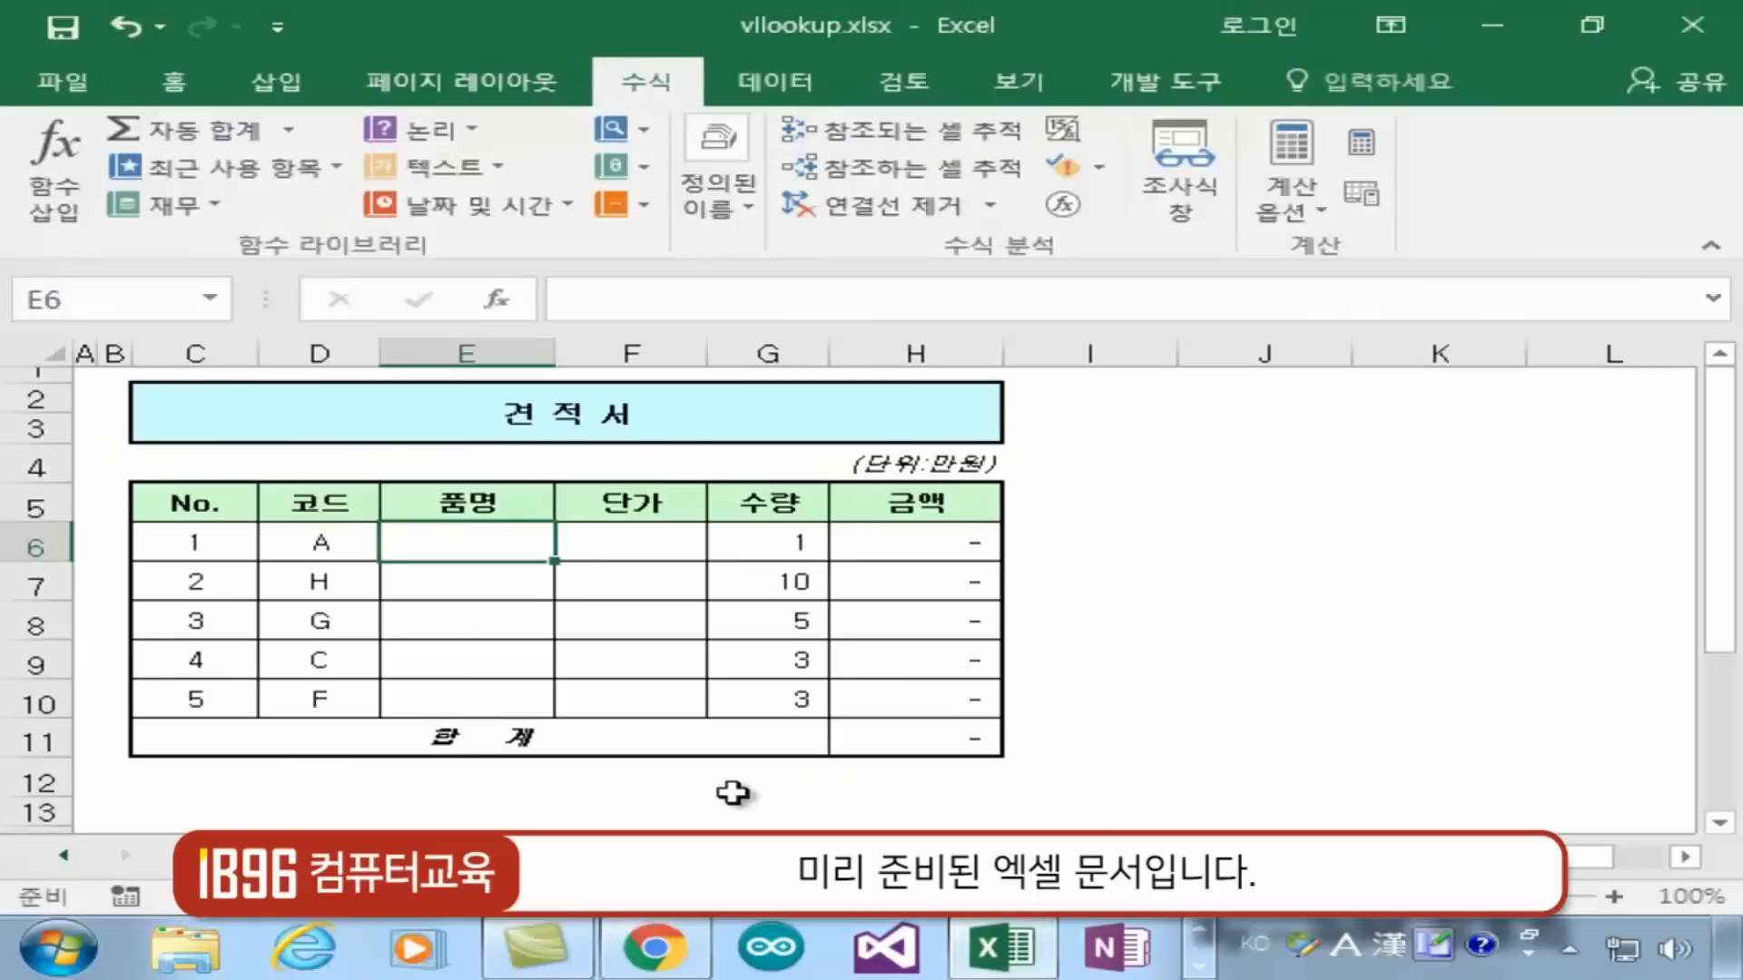
Review the product codes in D6:D10 of the blank estimate and the empty 품명 and 단가 cells beside them
{"action": "left_click", "coordinate": [1280, 646]}
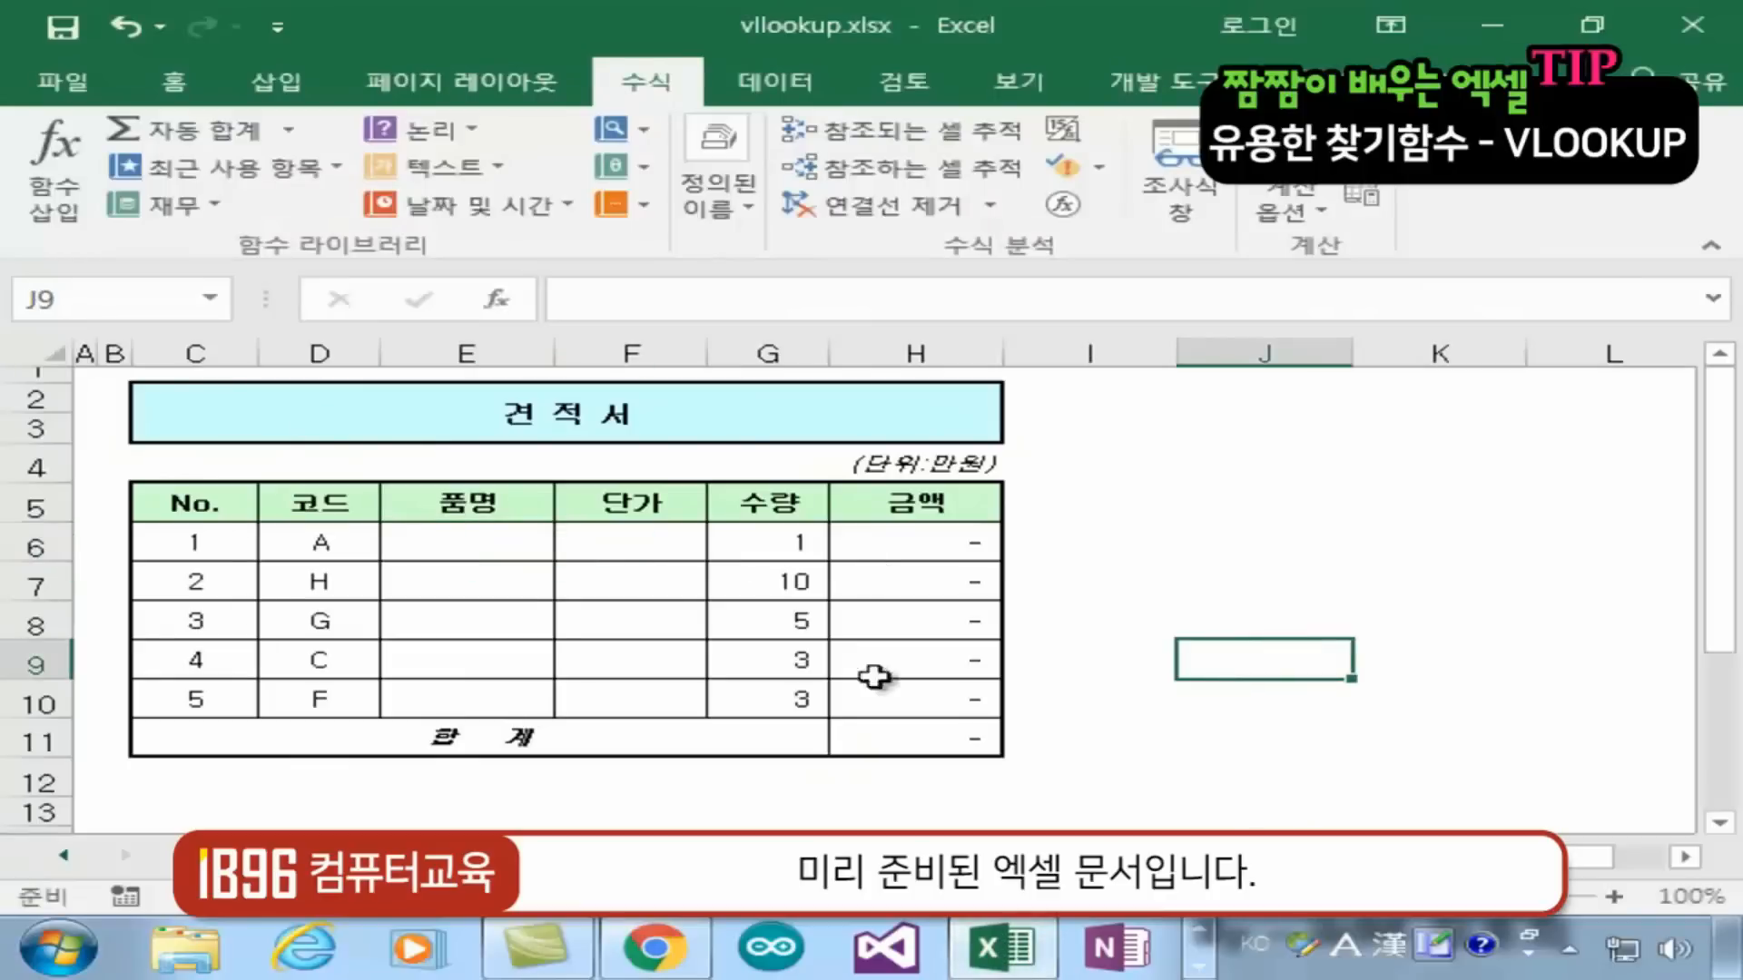
{"action": "left_click", "coordinate": [316, 545]}
{"action": "left_click", "coordinate": [320, 581]}
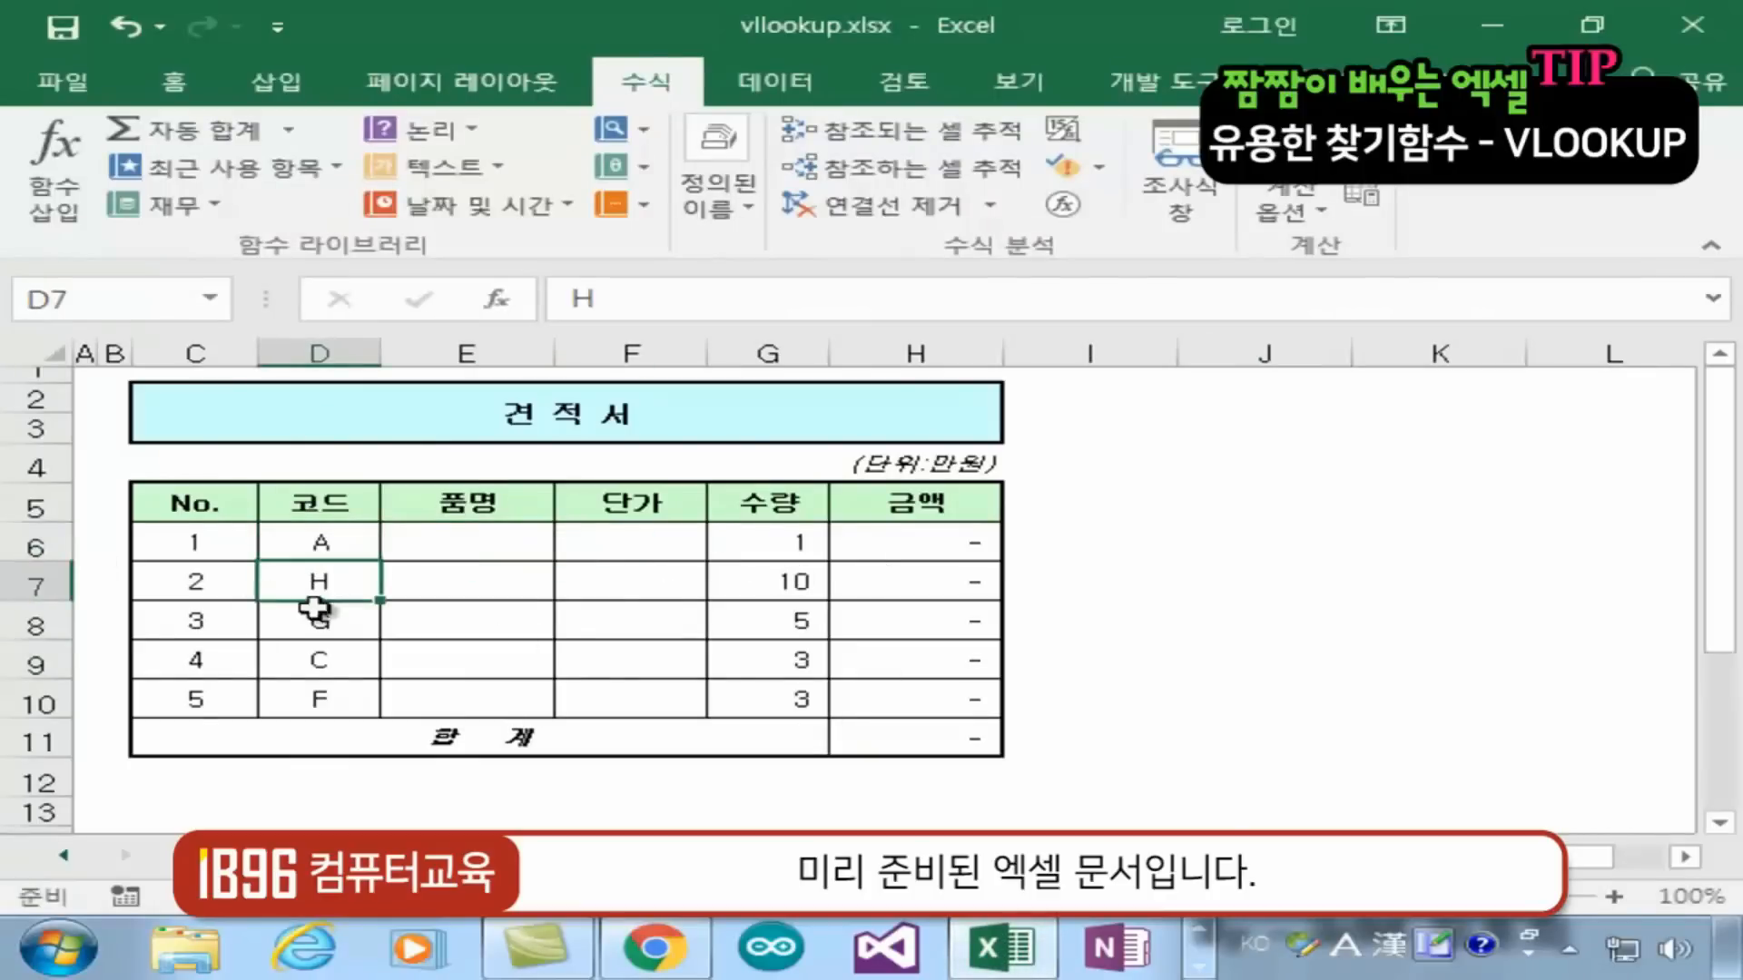
{"action": "left_click", "coordinate": [327, 618]}
{"action": "left_click", "coordinate": [337, 660]}
{"action": "left_click", "coordinate": [311, 707]}
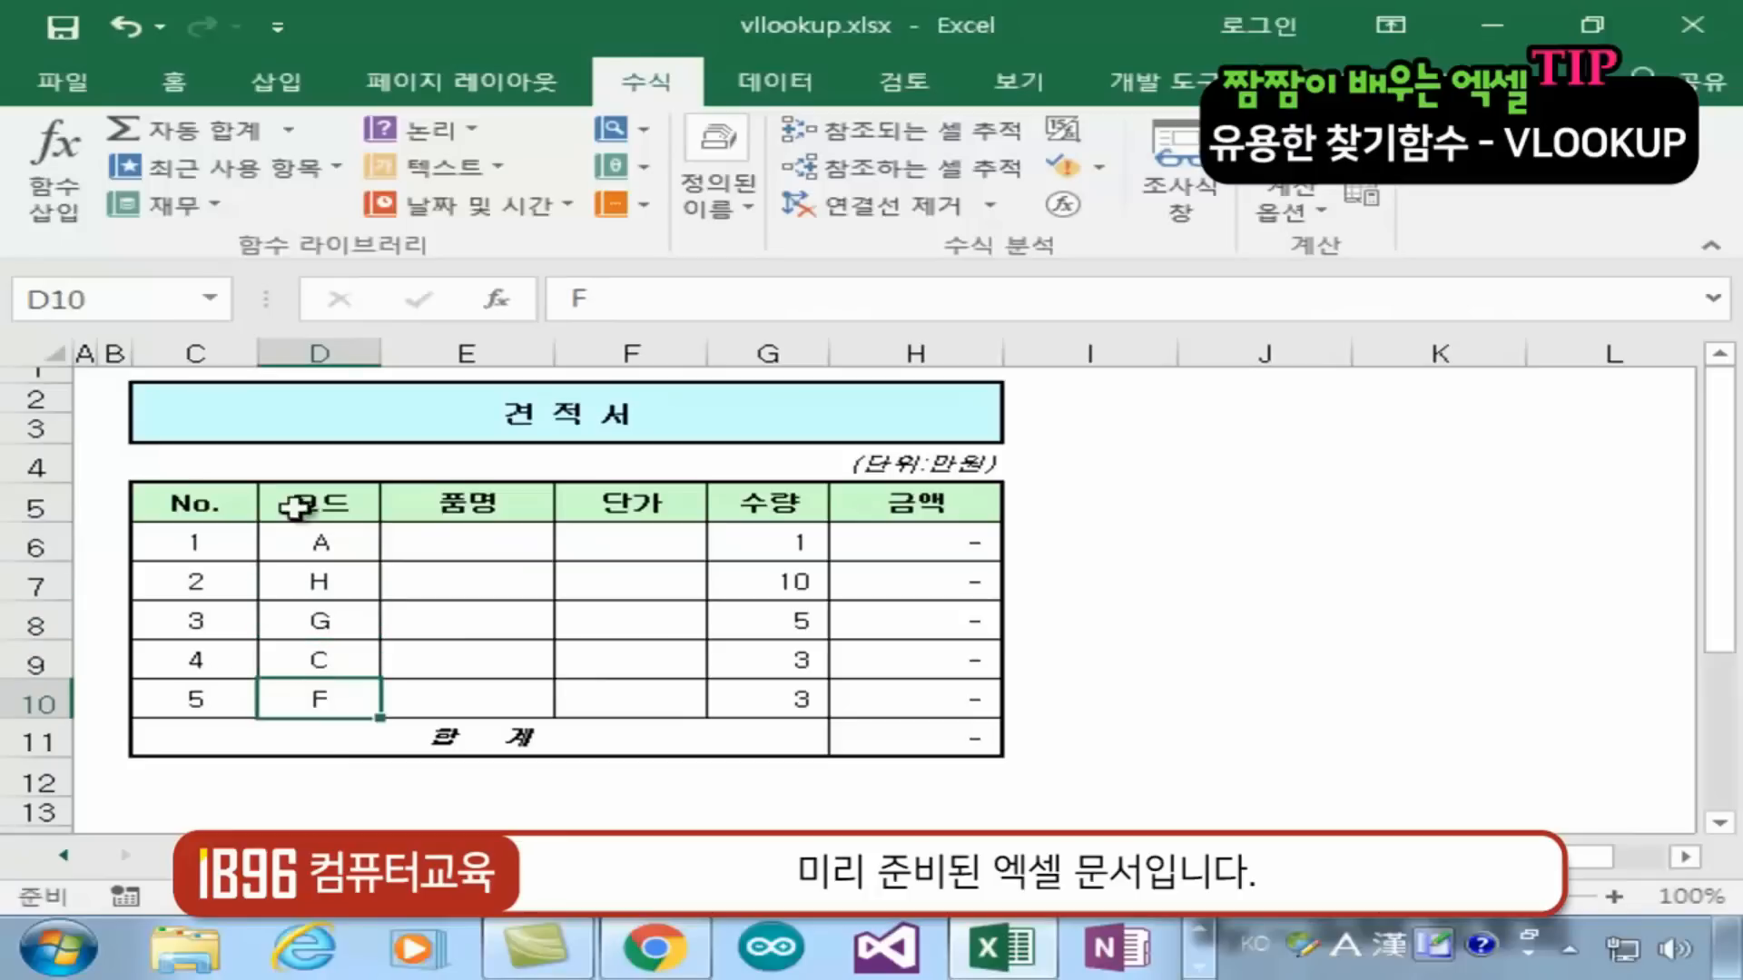
{"action": "left_click", "coordinate": [325, 547]}
{"action": "left_click", "coordinate": [495, 549]}
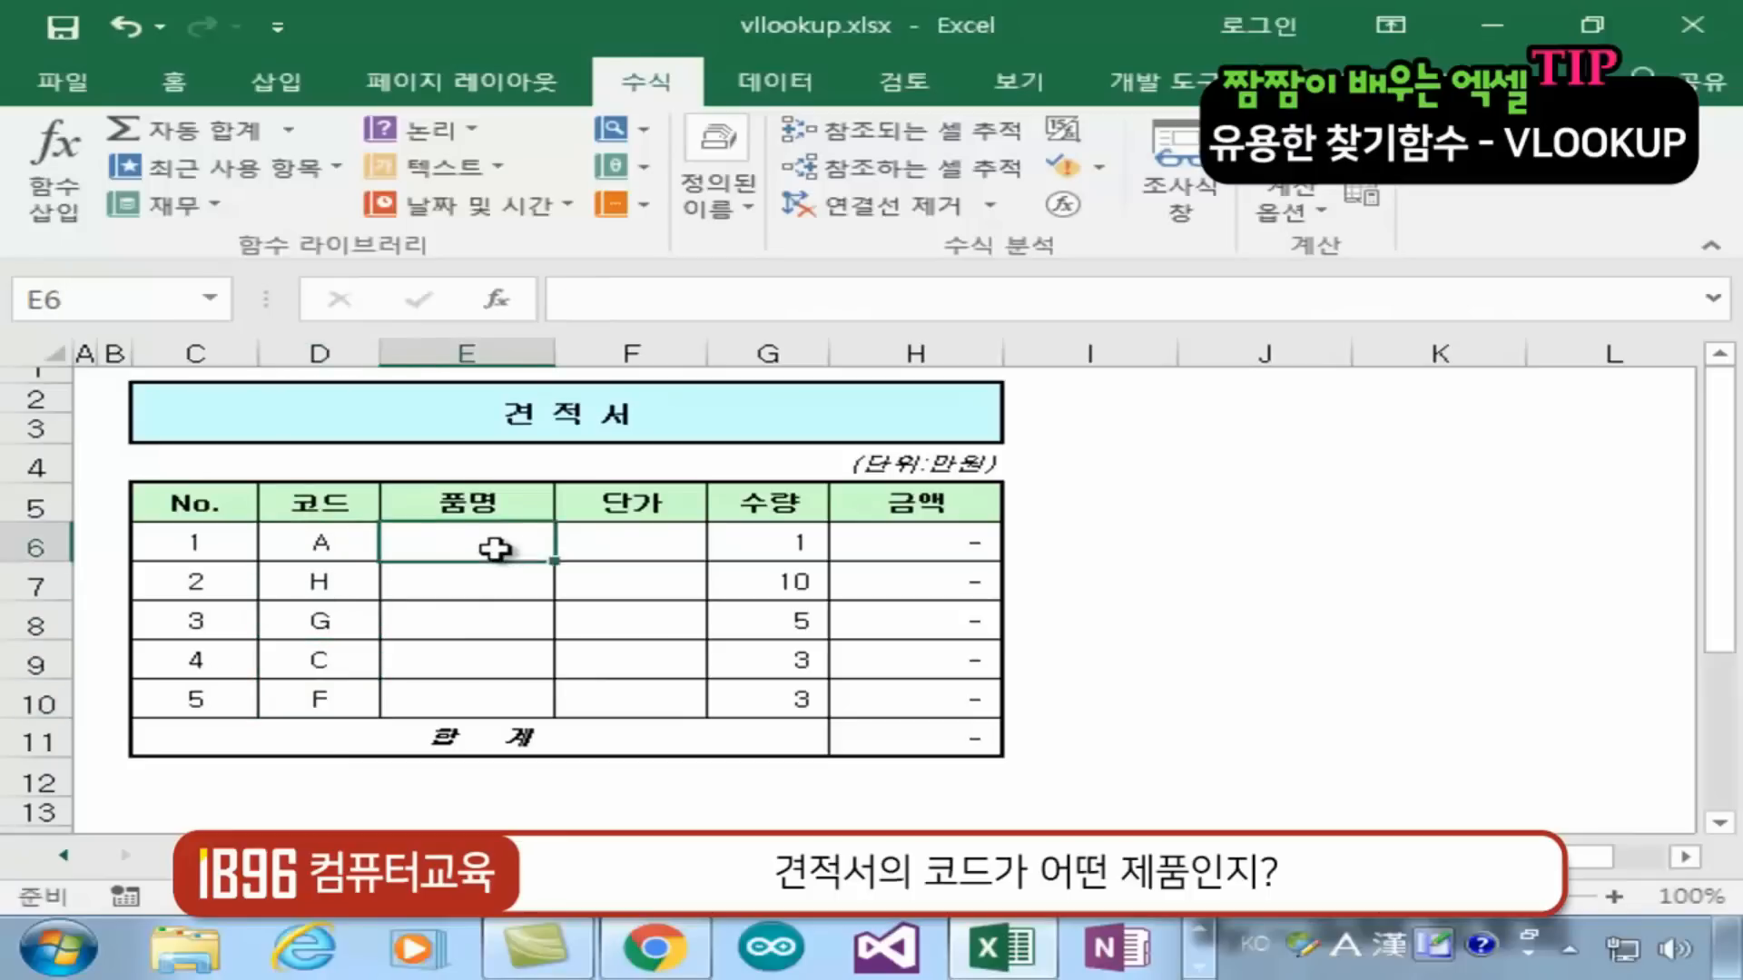
{"action": "left_click", "coordinate": [638, 543]}
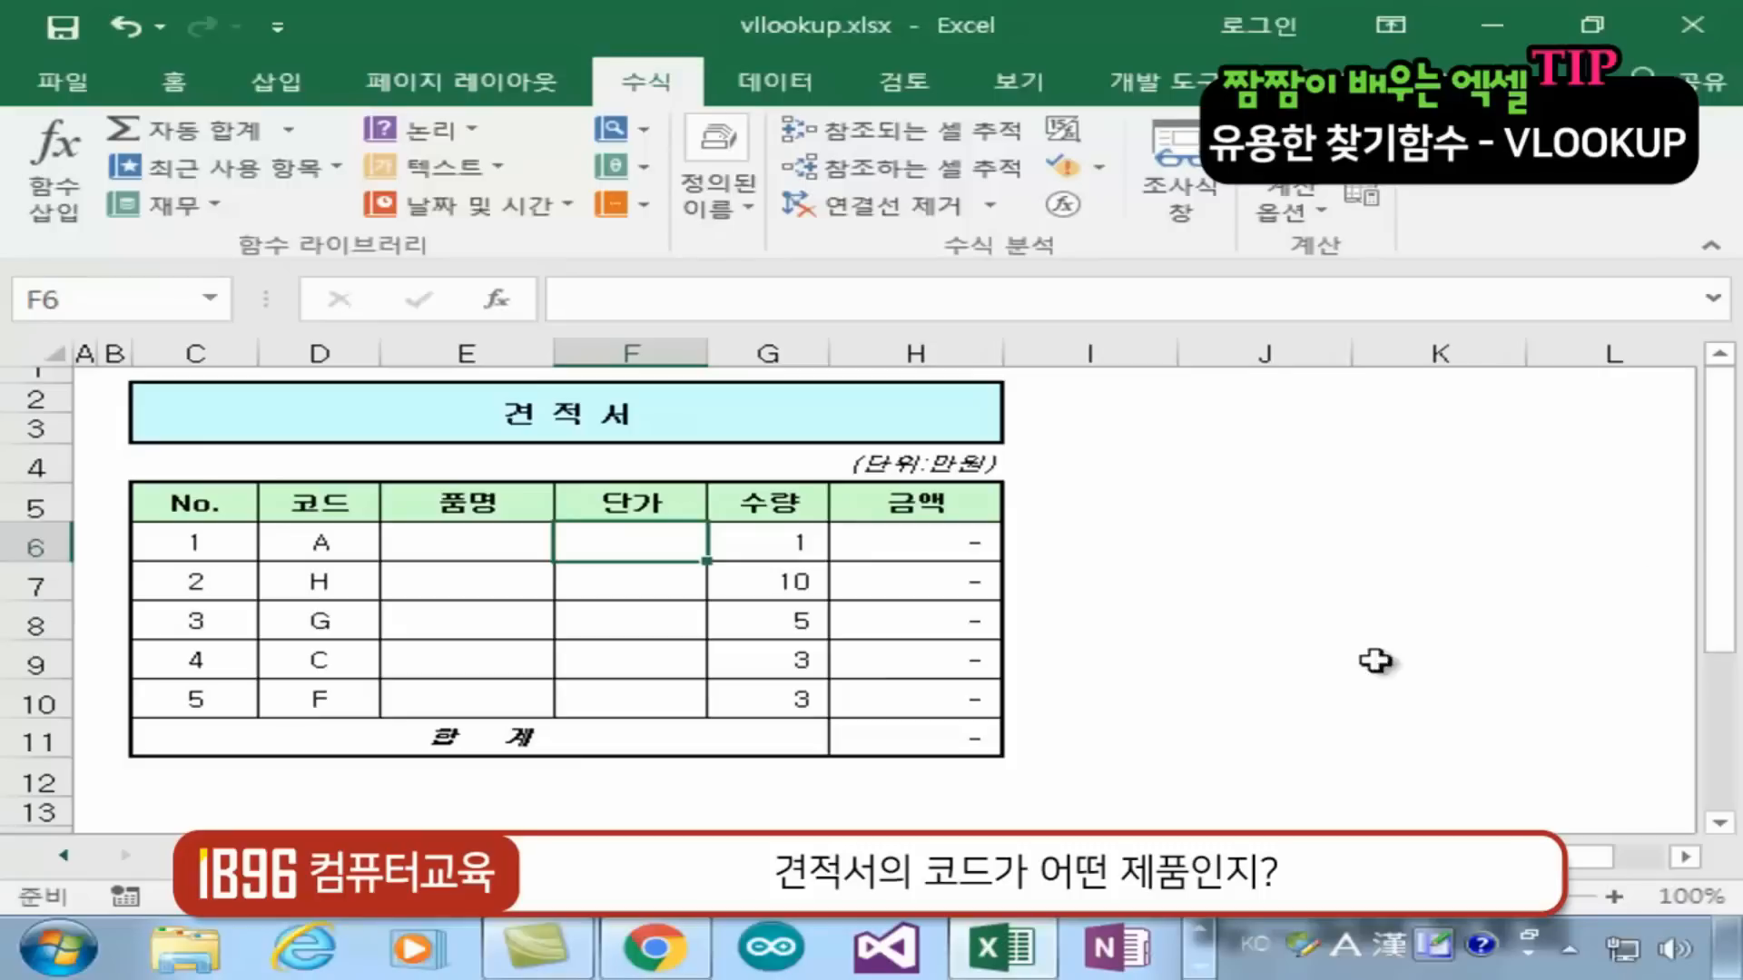
Check the 사무 용품 단가표 entries for each code against the empty 품명 and 단가 cells of the estimate's first row
{"action": "left_click", "coordinate": [364, 857]}
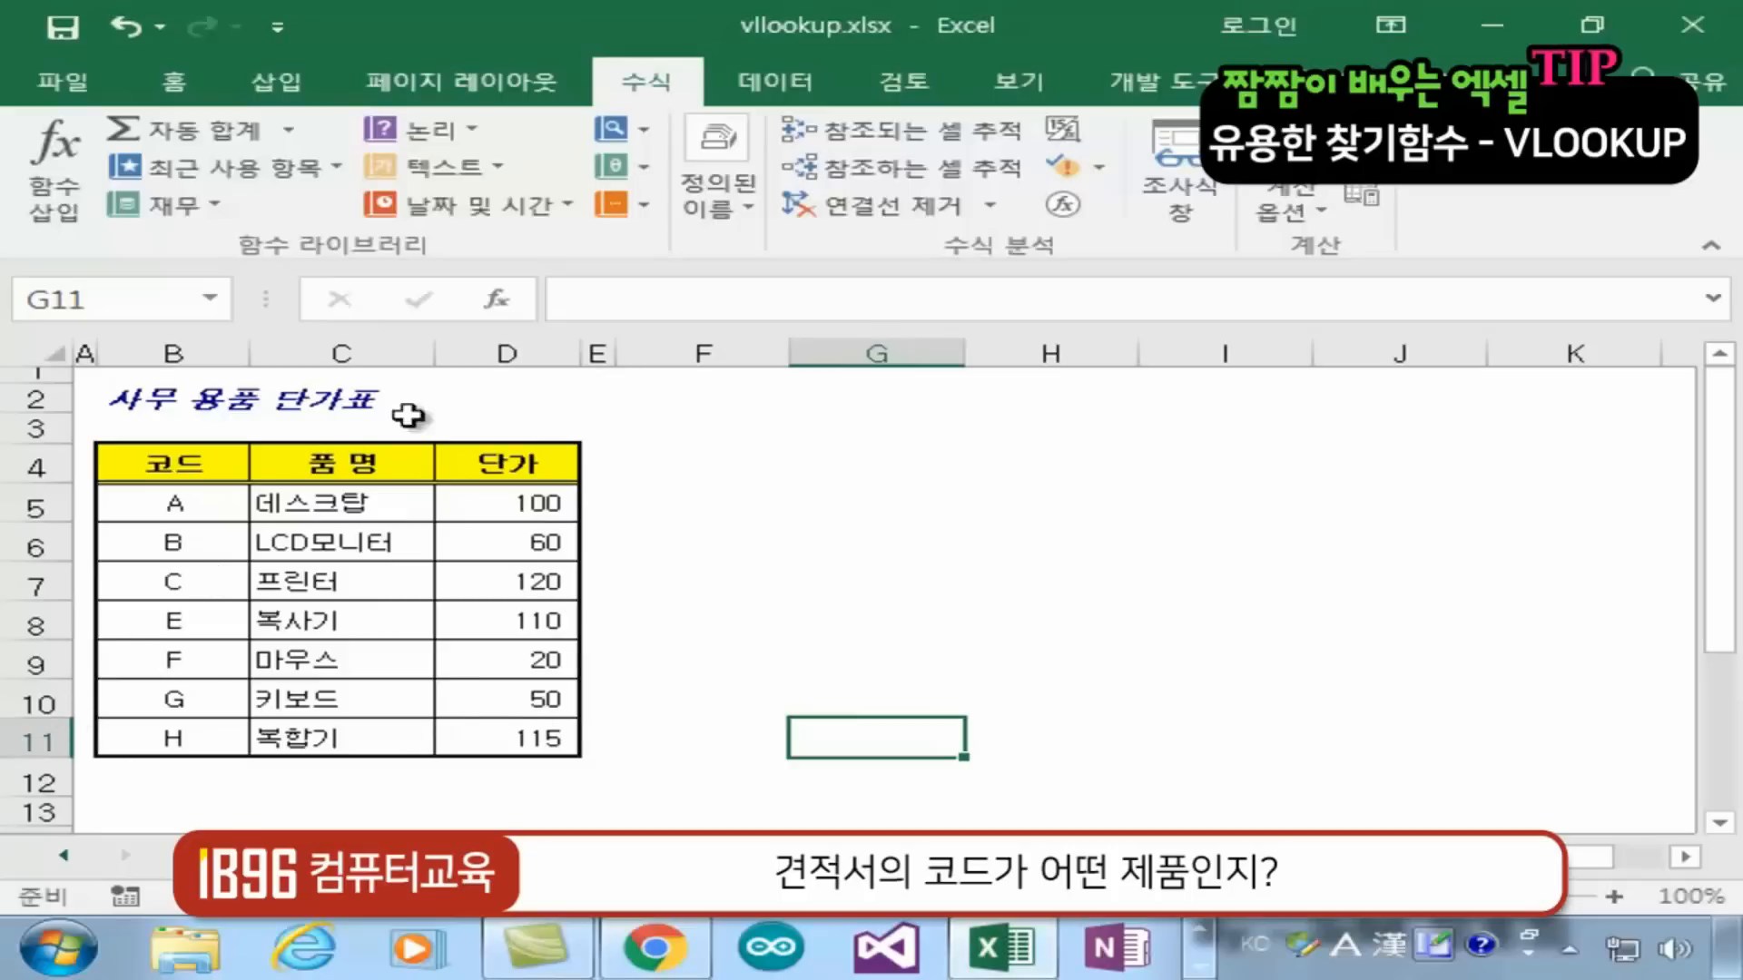
{"action": "left_click", "coordinate": [776, 556]}
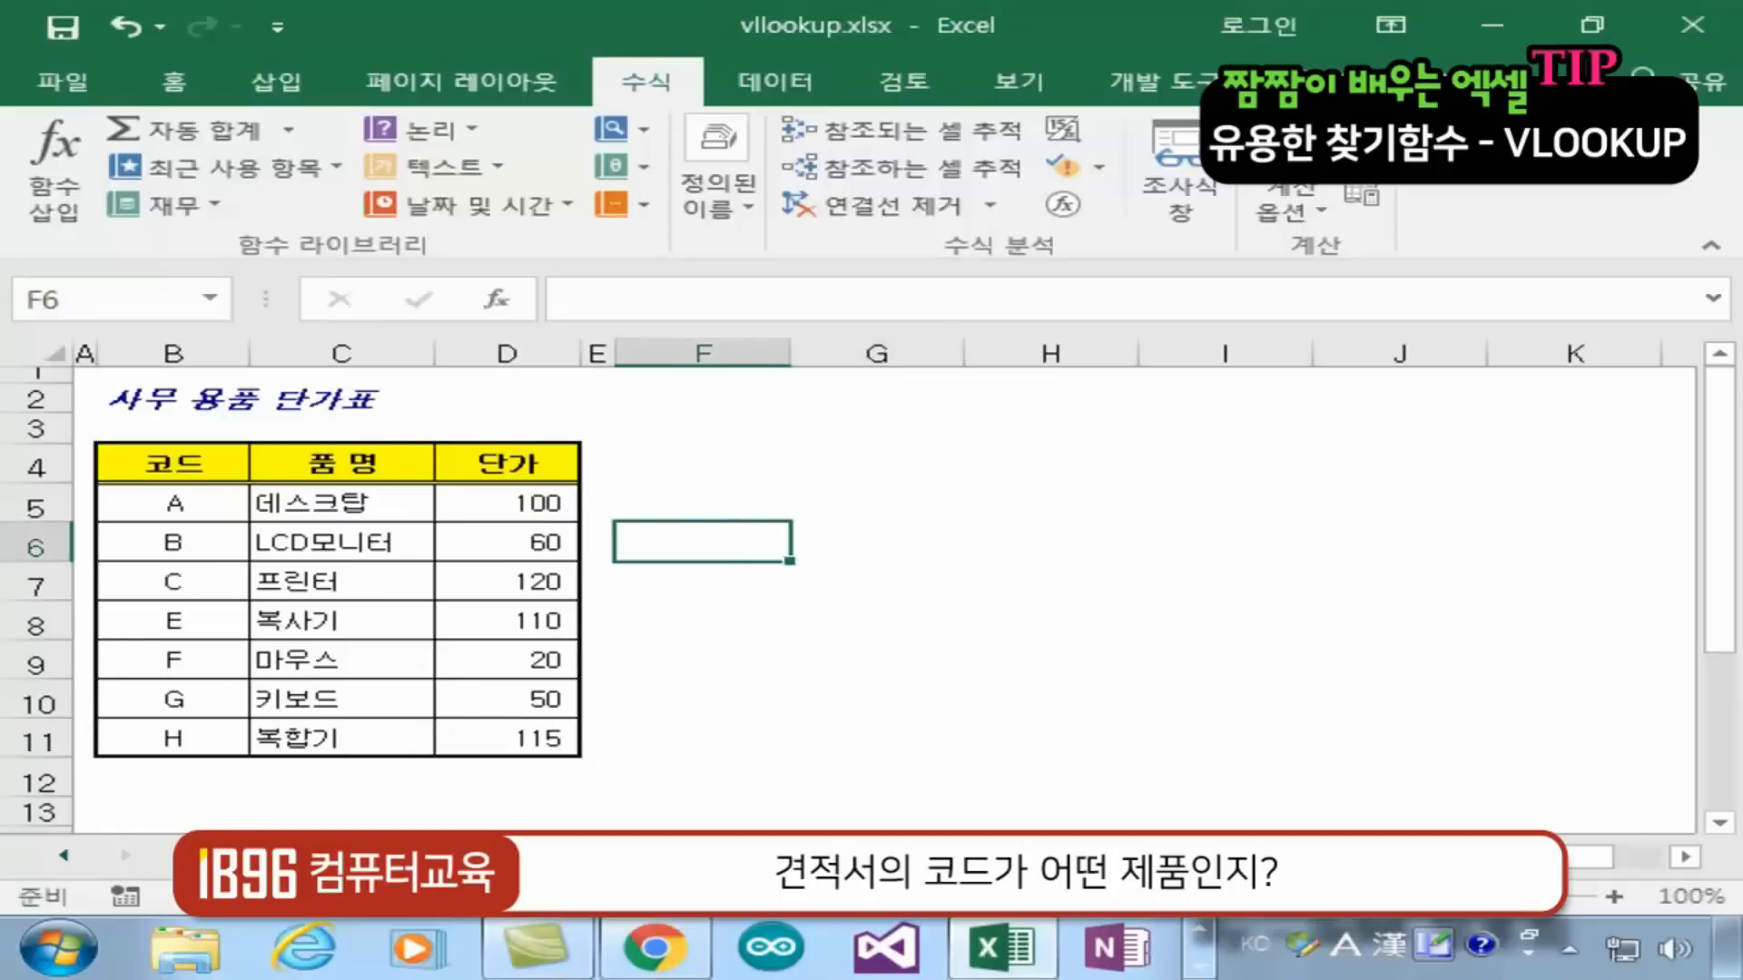
{"action": "left_click_drag", "start_coordinate": [171, 499], "coordinate": [478, 737]}
{"action": "left_click", "coordinate": [811, 667]}
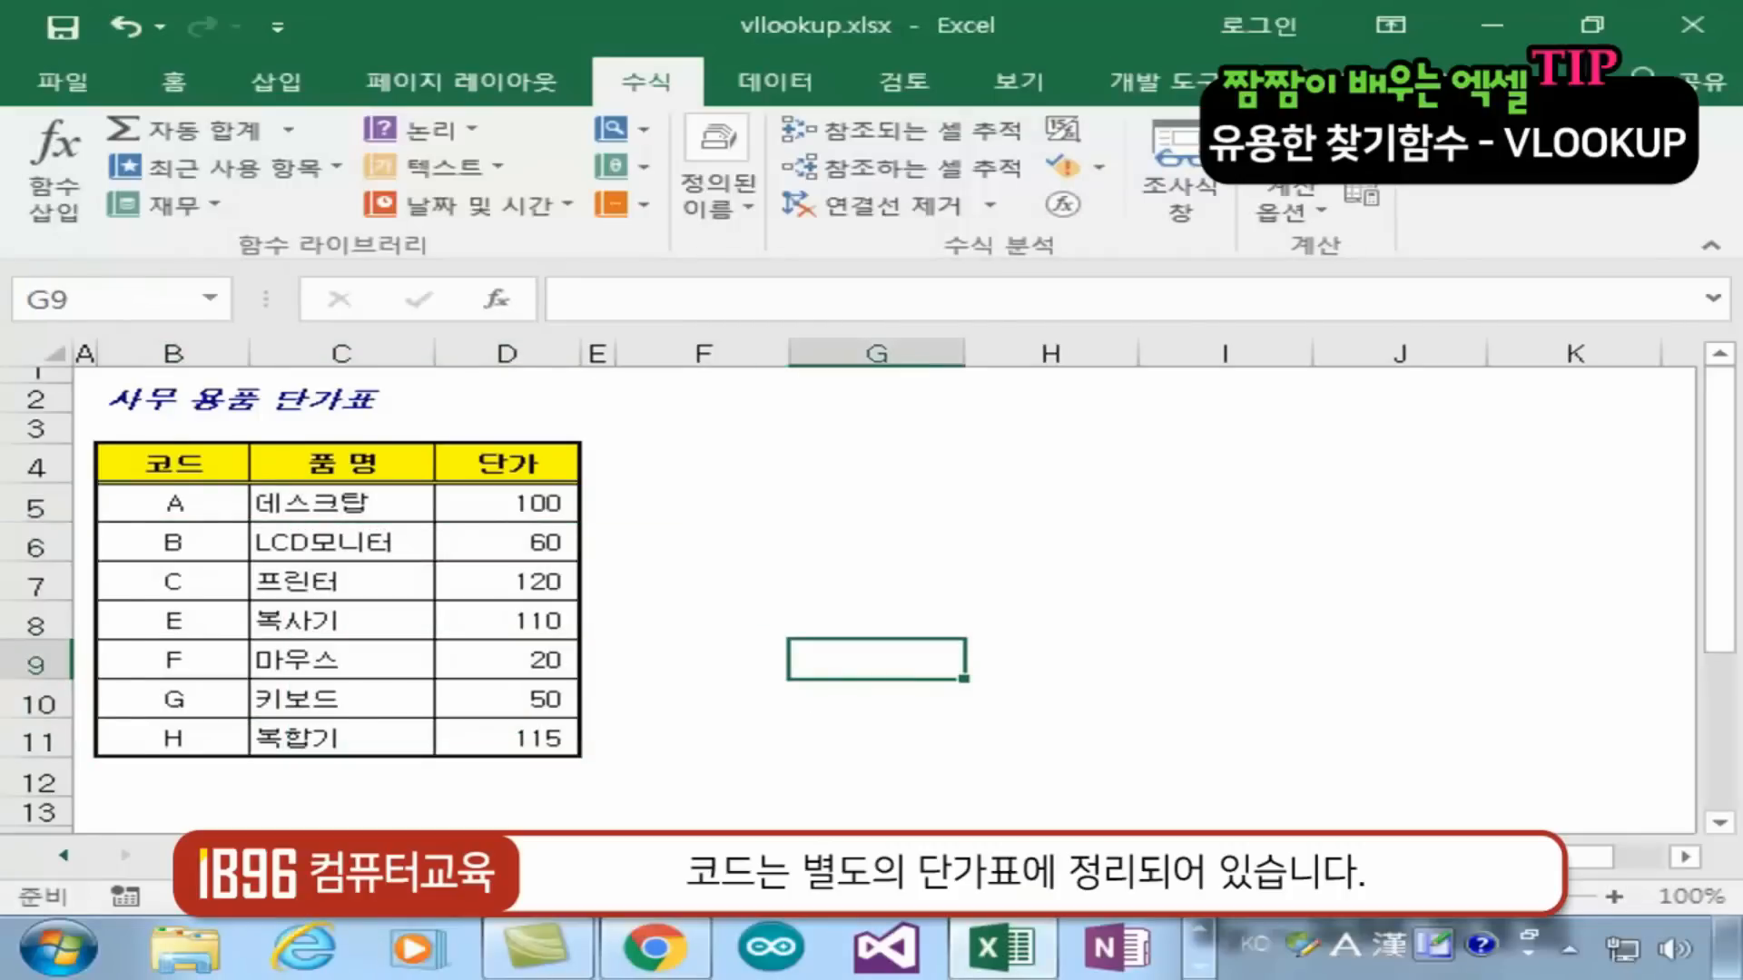
{"action": "left_click", "coordinate": [238, 857]}
{"action": "left_click", "coordinate": [456, 544]}
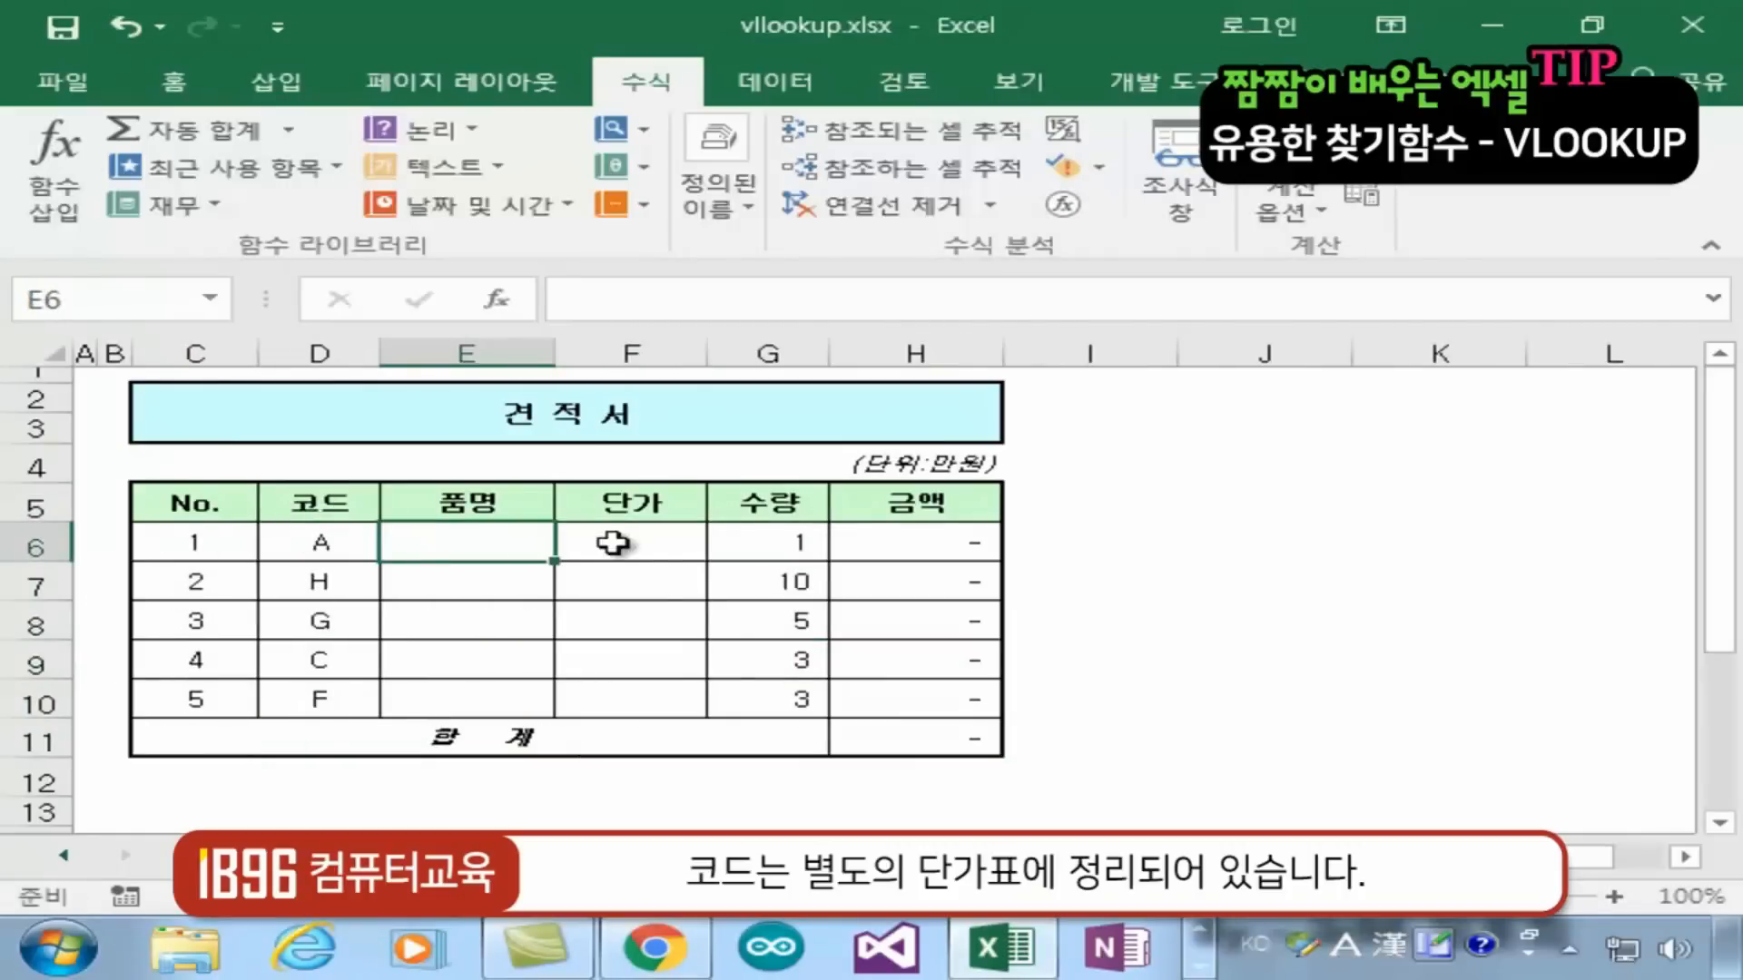
{"action": "left_click", "coordinate": [642, 546]}
{"action": "left_click", "coordinate": [514, 554]}
{"action": "left_click", "coordinate": [617, 546]}
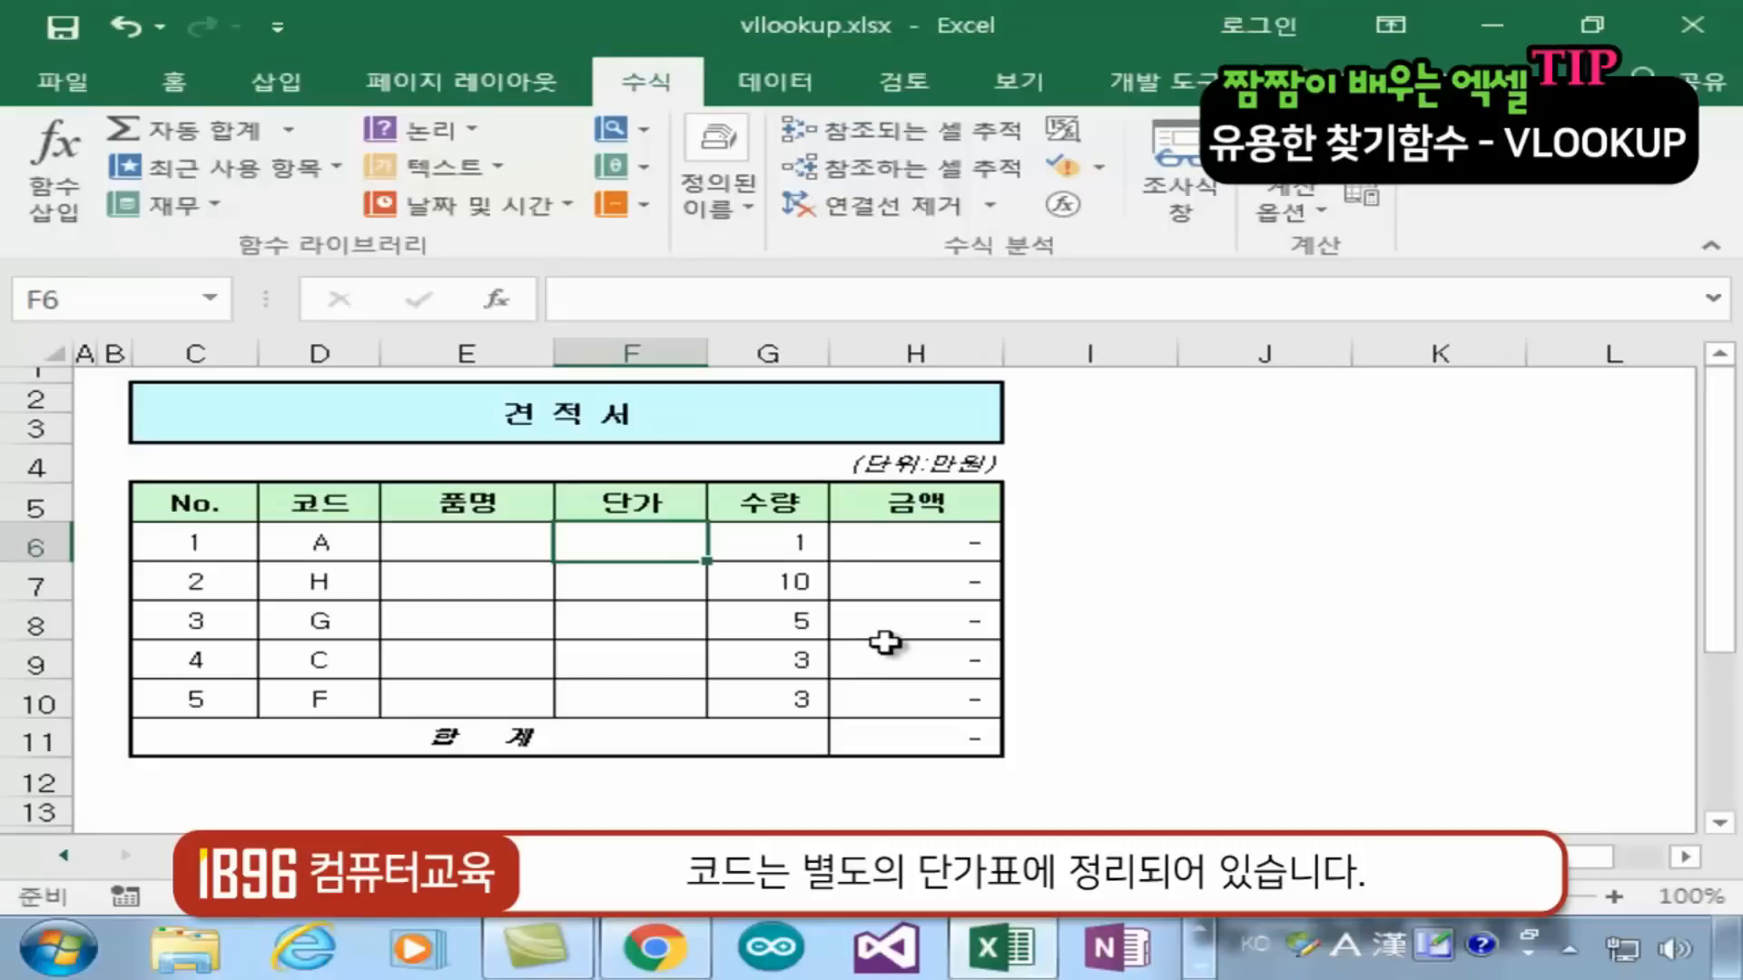
Start a VLOOKUP formula in E6, the first 품명 cell of the estimate, with D6 as the lookup value
{"action": "left_click", "coordinate": [437, 542]}
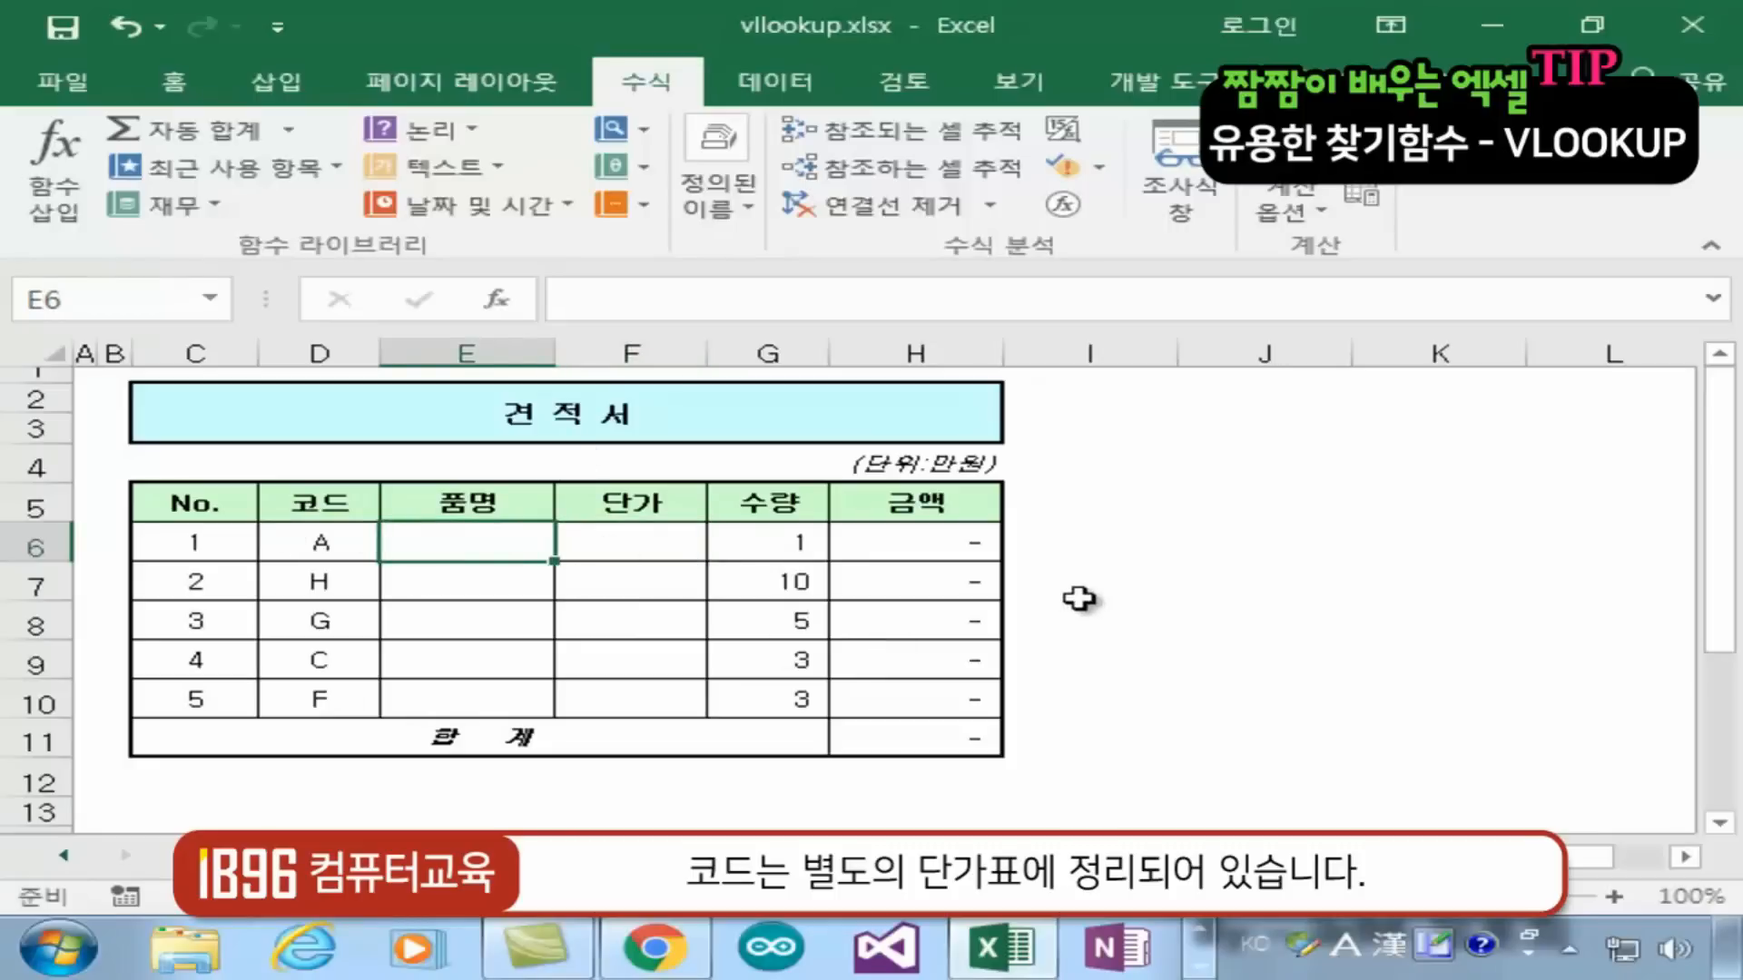
{"action": "type", "text": "=VLOOK"}
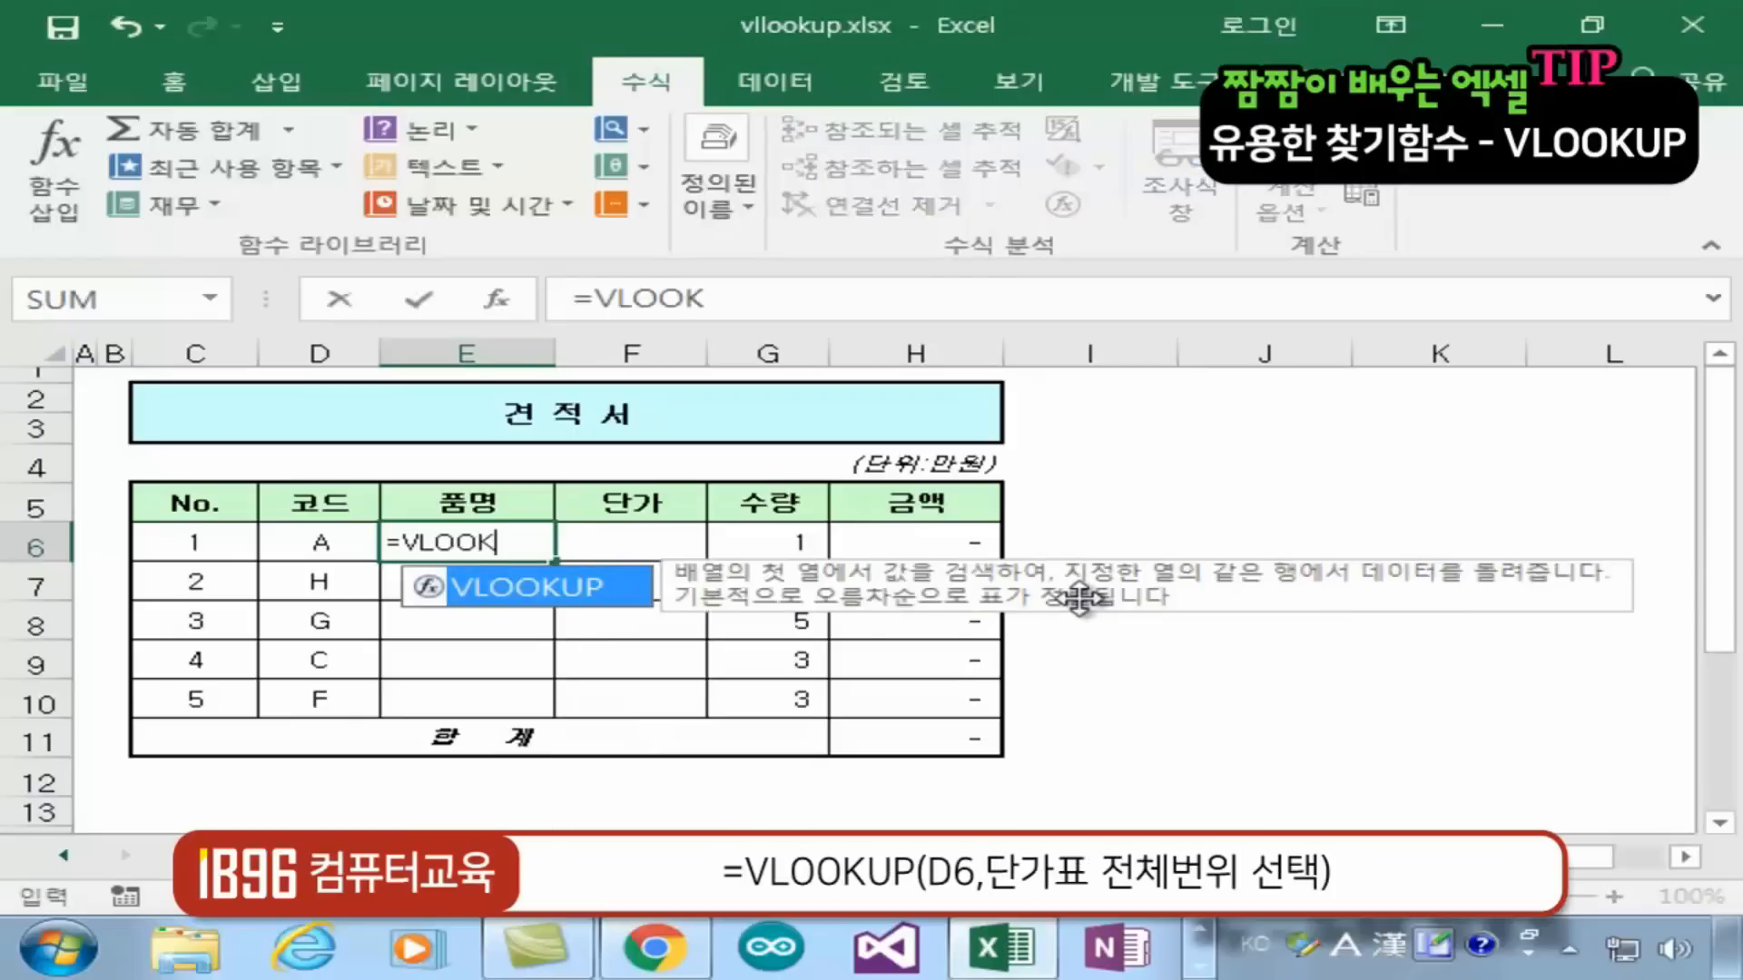
{"action": "type", "text": "UP("}
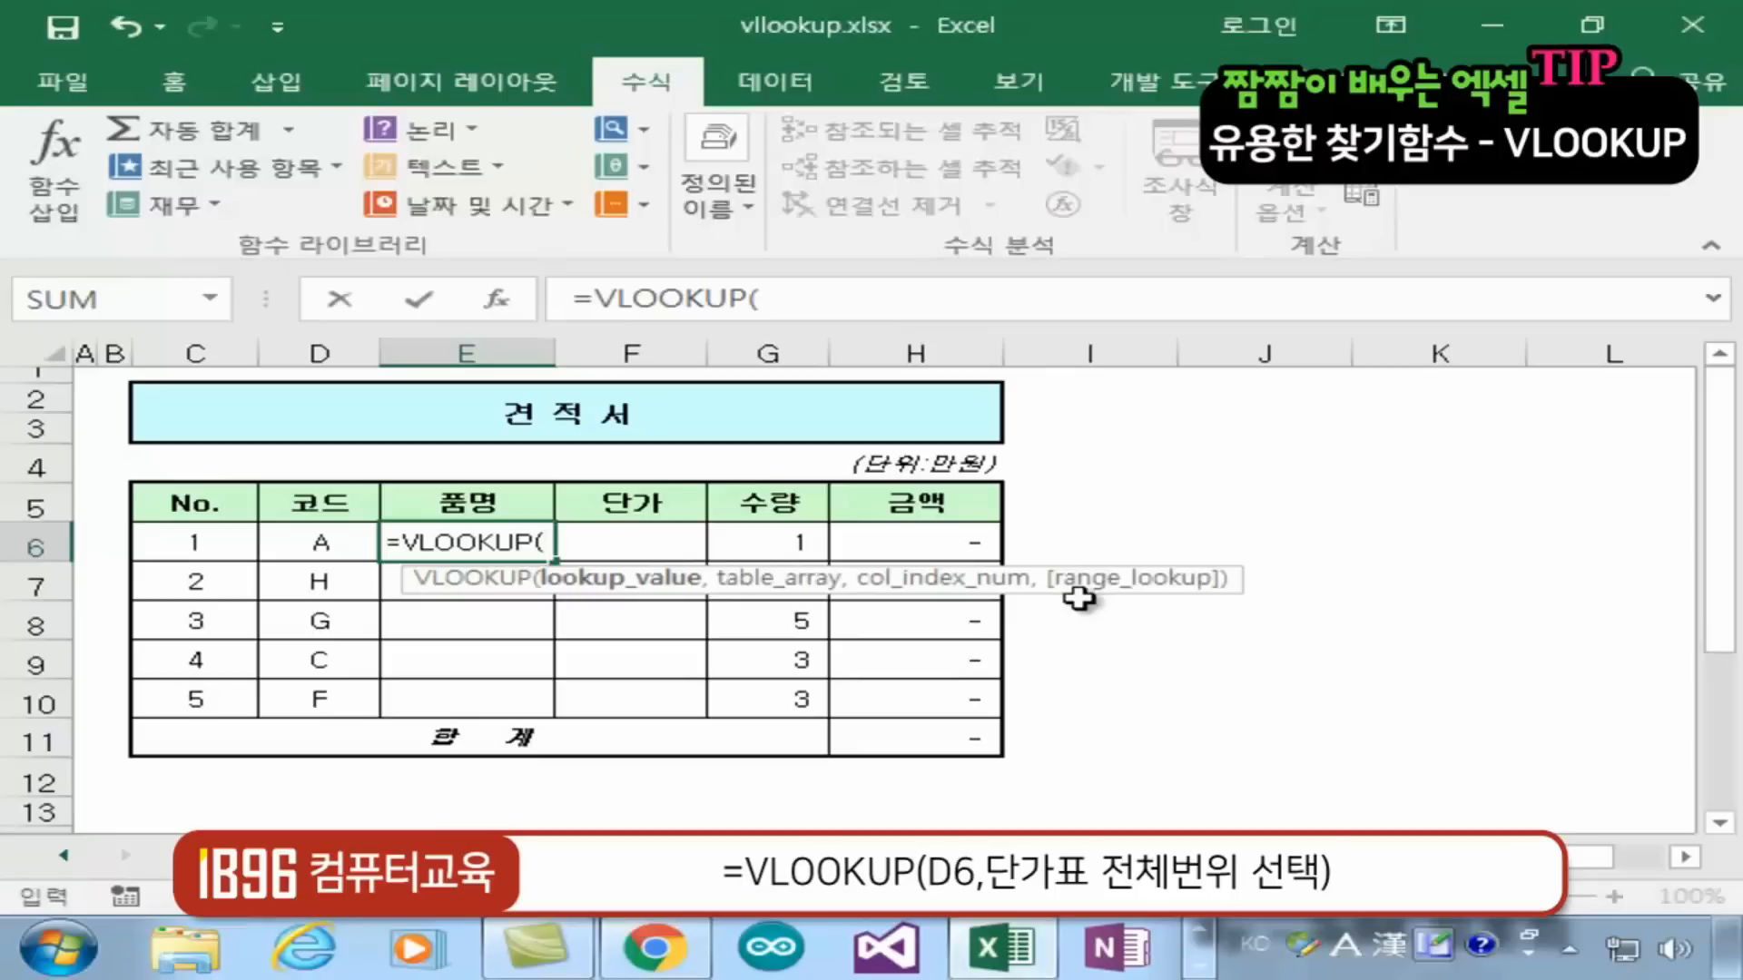
{"action": "left_click", "coordinate": [322, 544]}
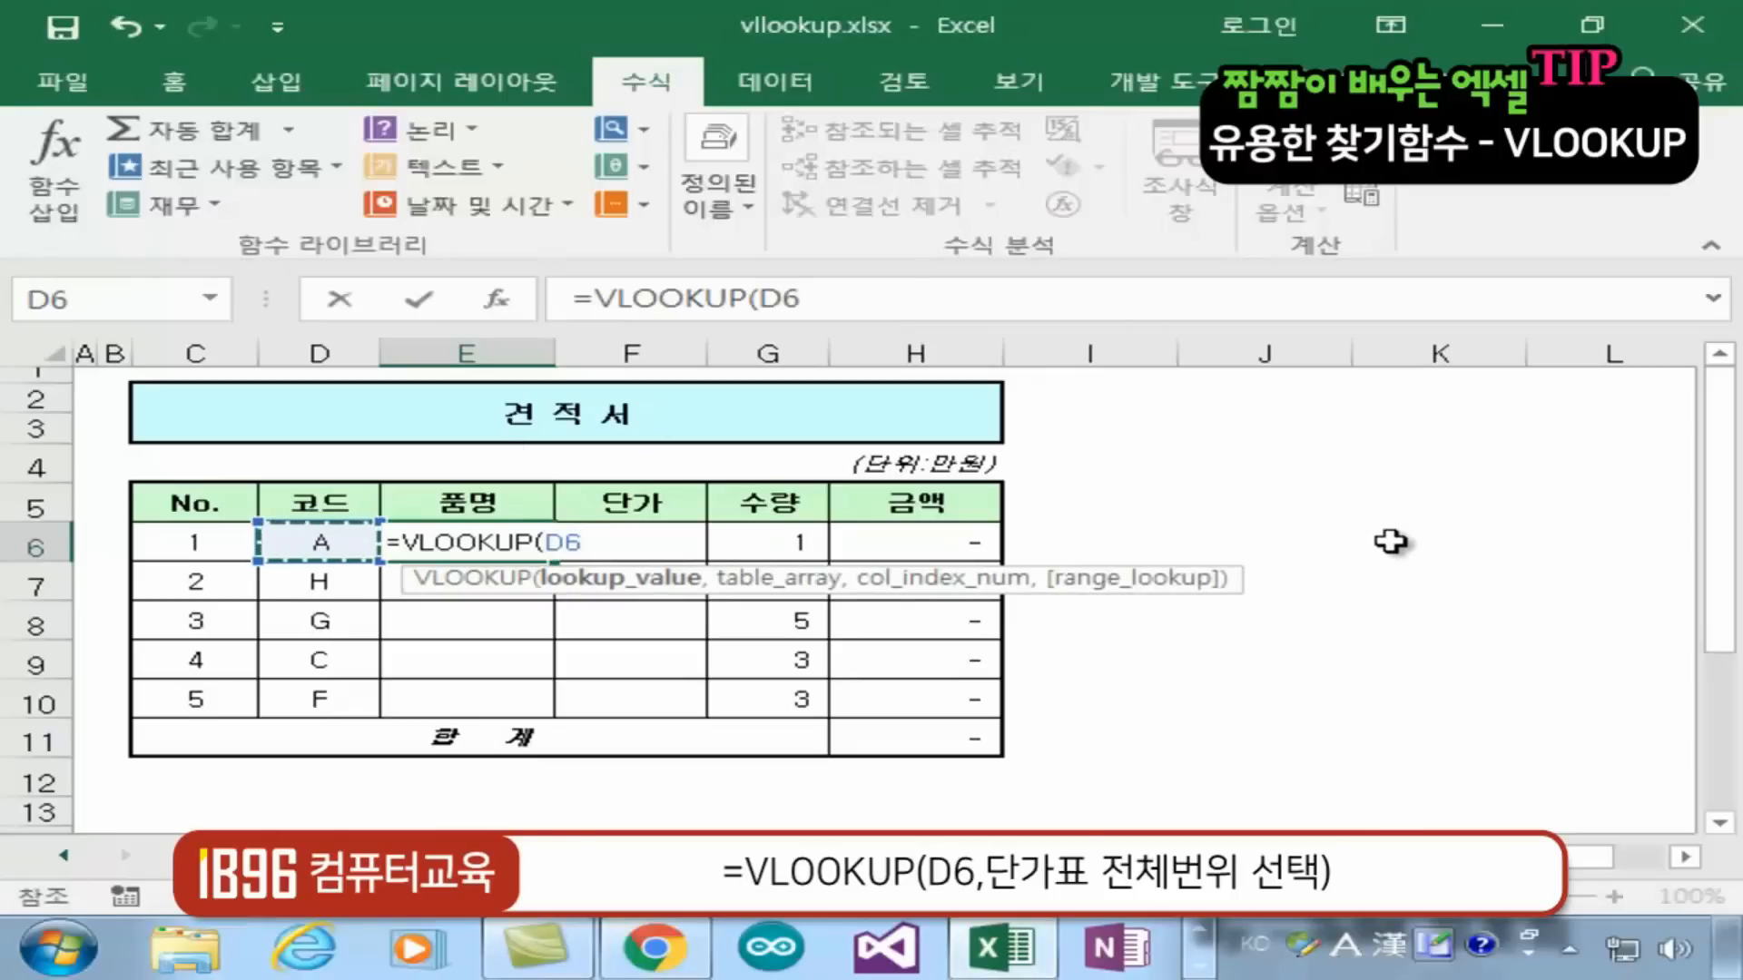
{"action": "type", "text": ","}
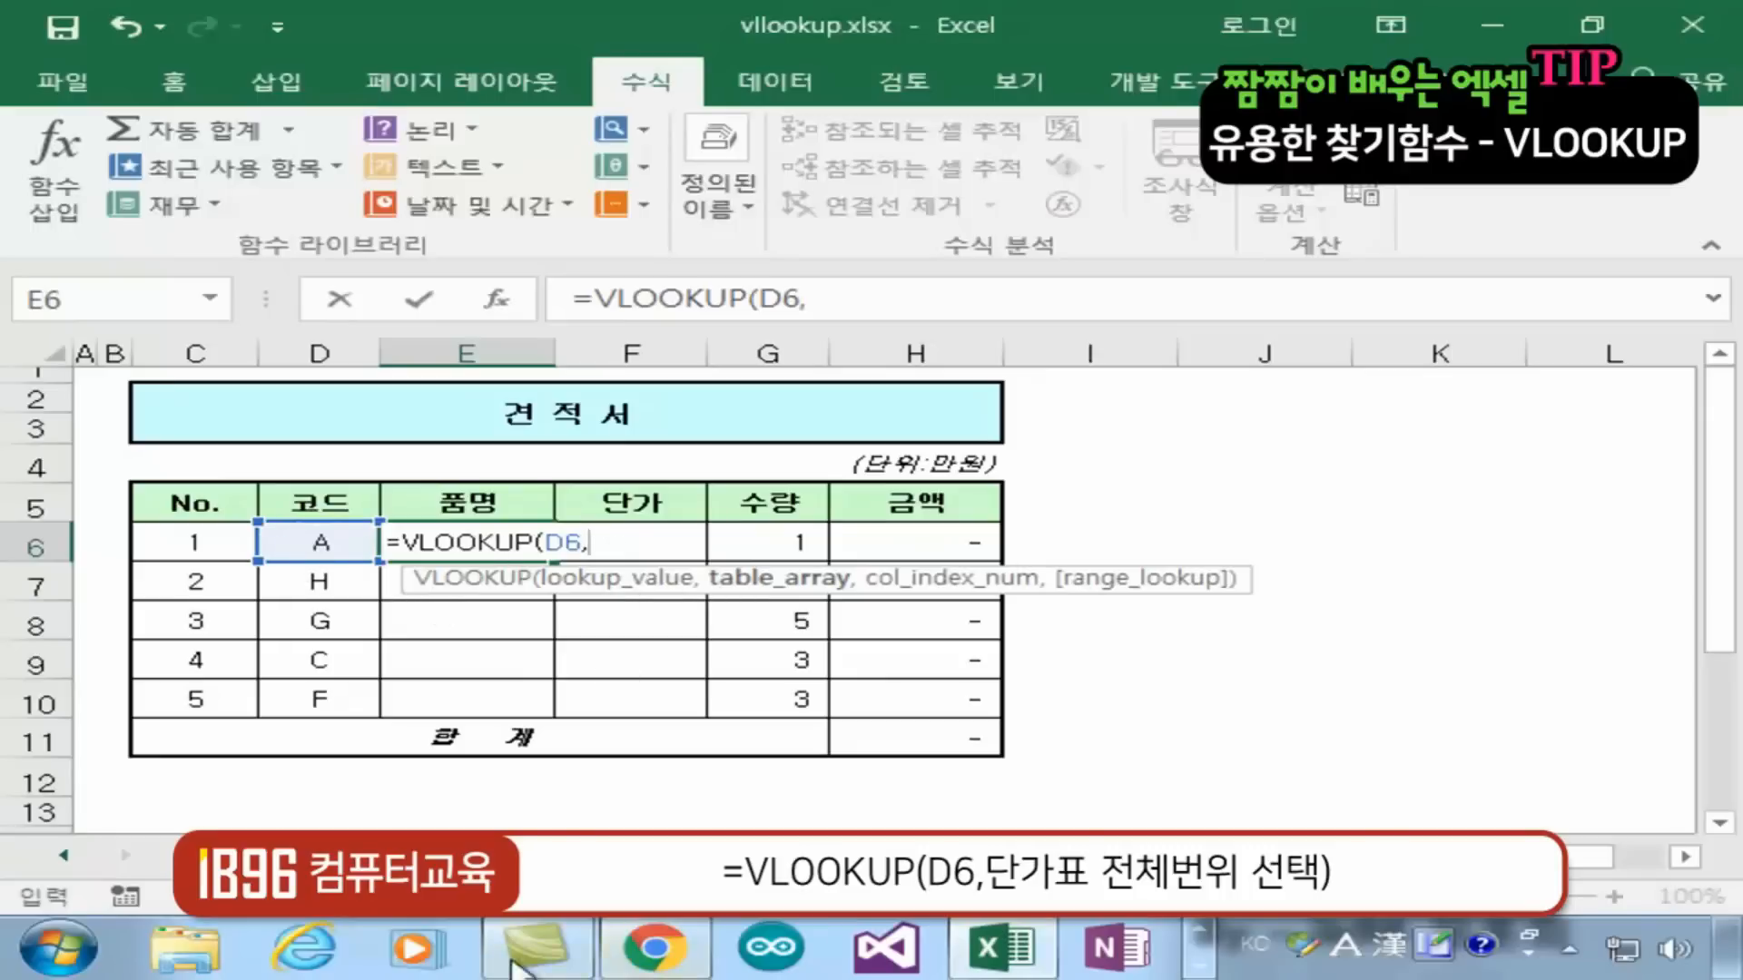
Set the table range of the E6 VLOOKUP formula to B5:D11 on the 단가표 sheet
{"action": "left_click", "coordinate": [309, 856]}
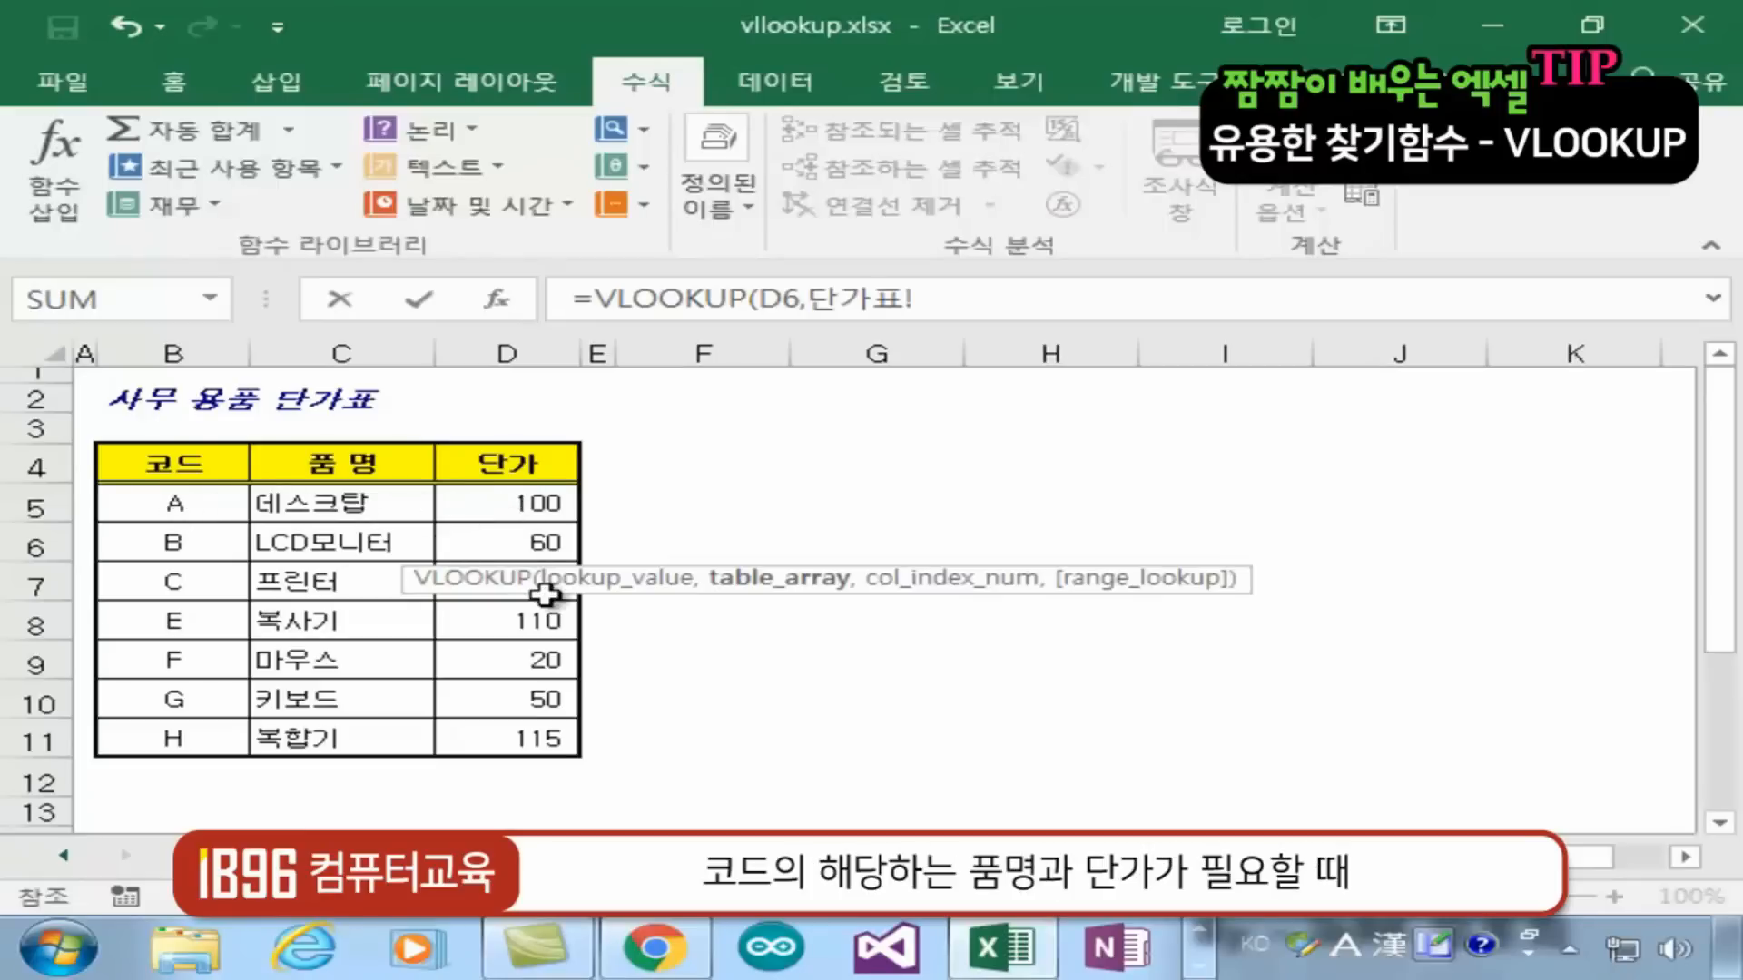
{"action": "left_click_drag", "start_coordinate": [173, 505], "coordinate": [519, 744]}
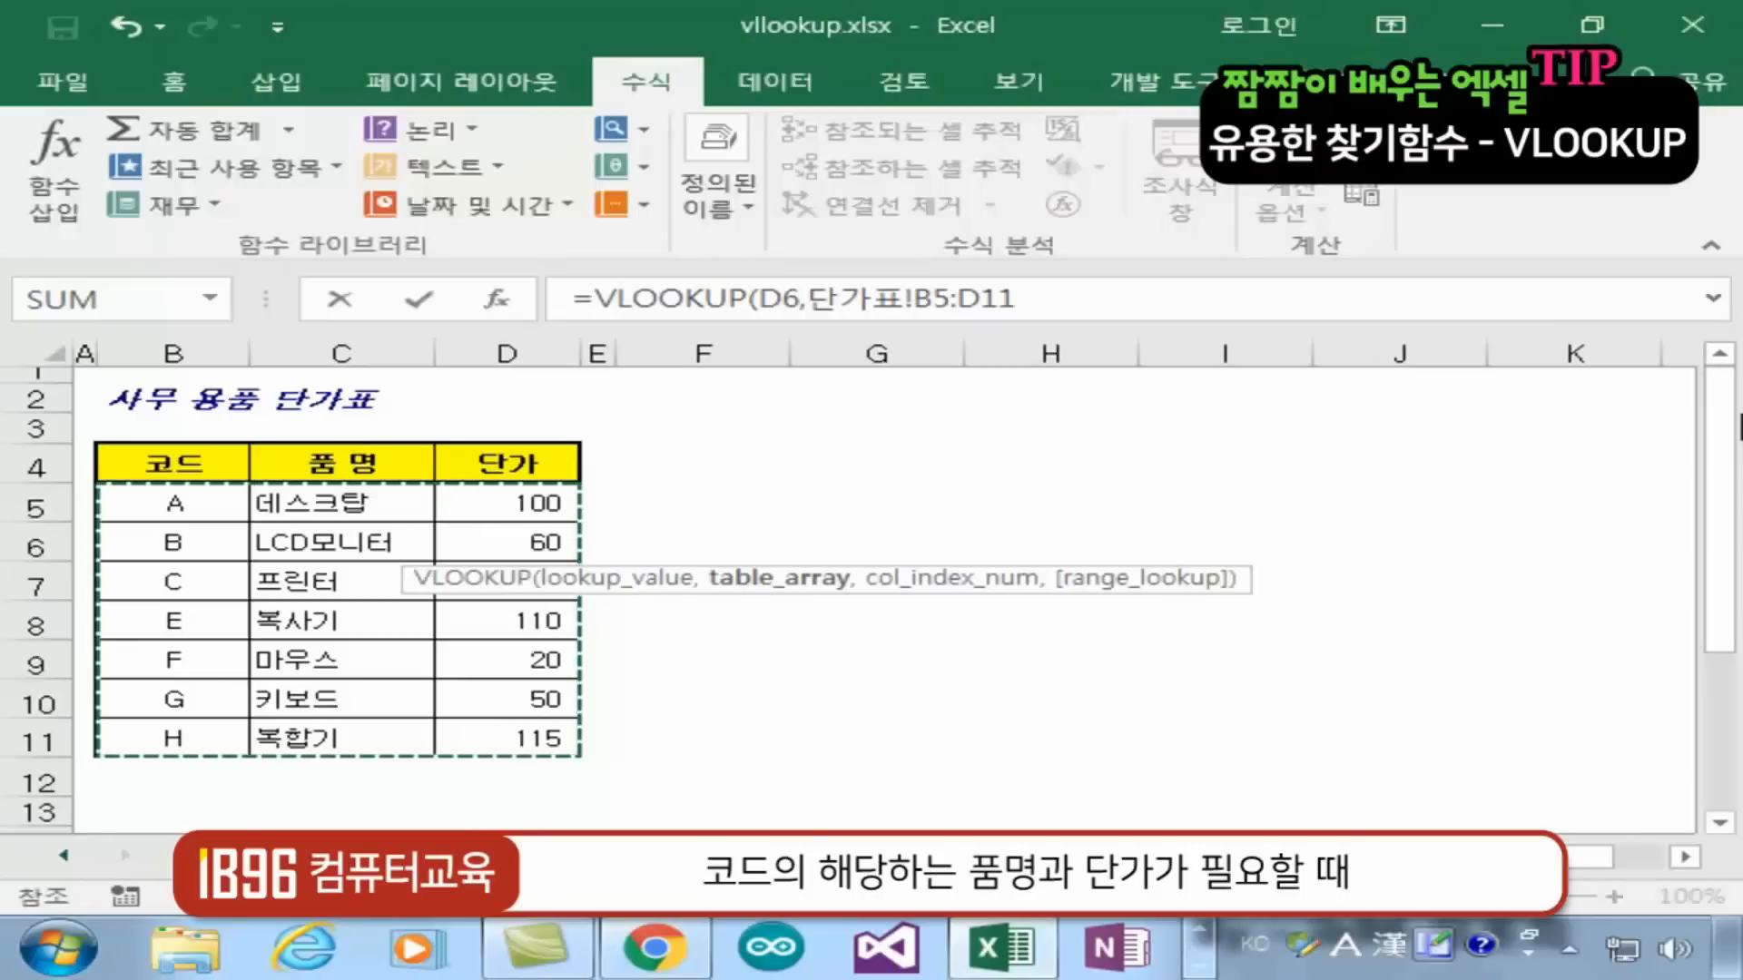
{"action": "left_click", "coordinate": [1033, 304]}
{"action": "type", "text": ","}
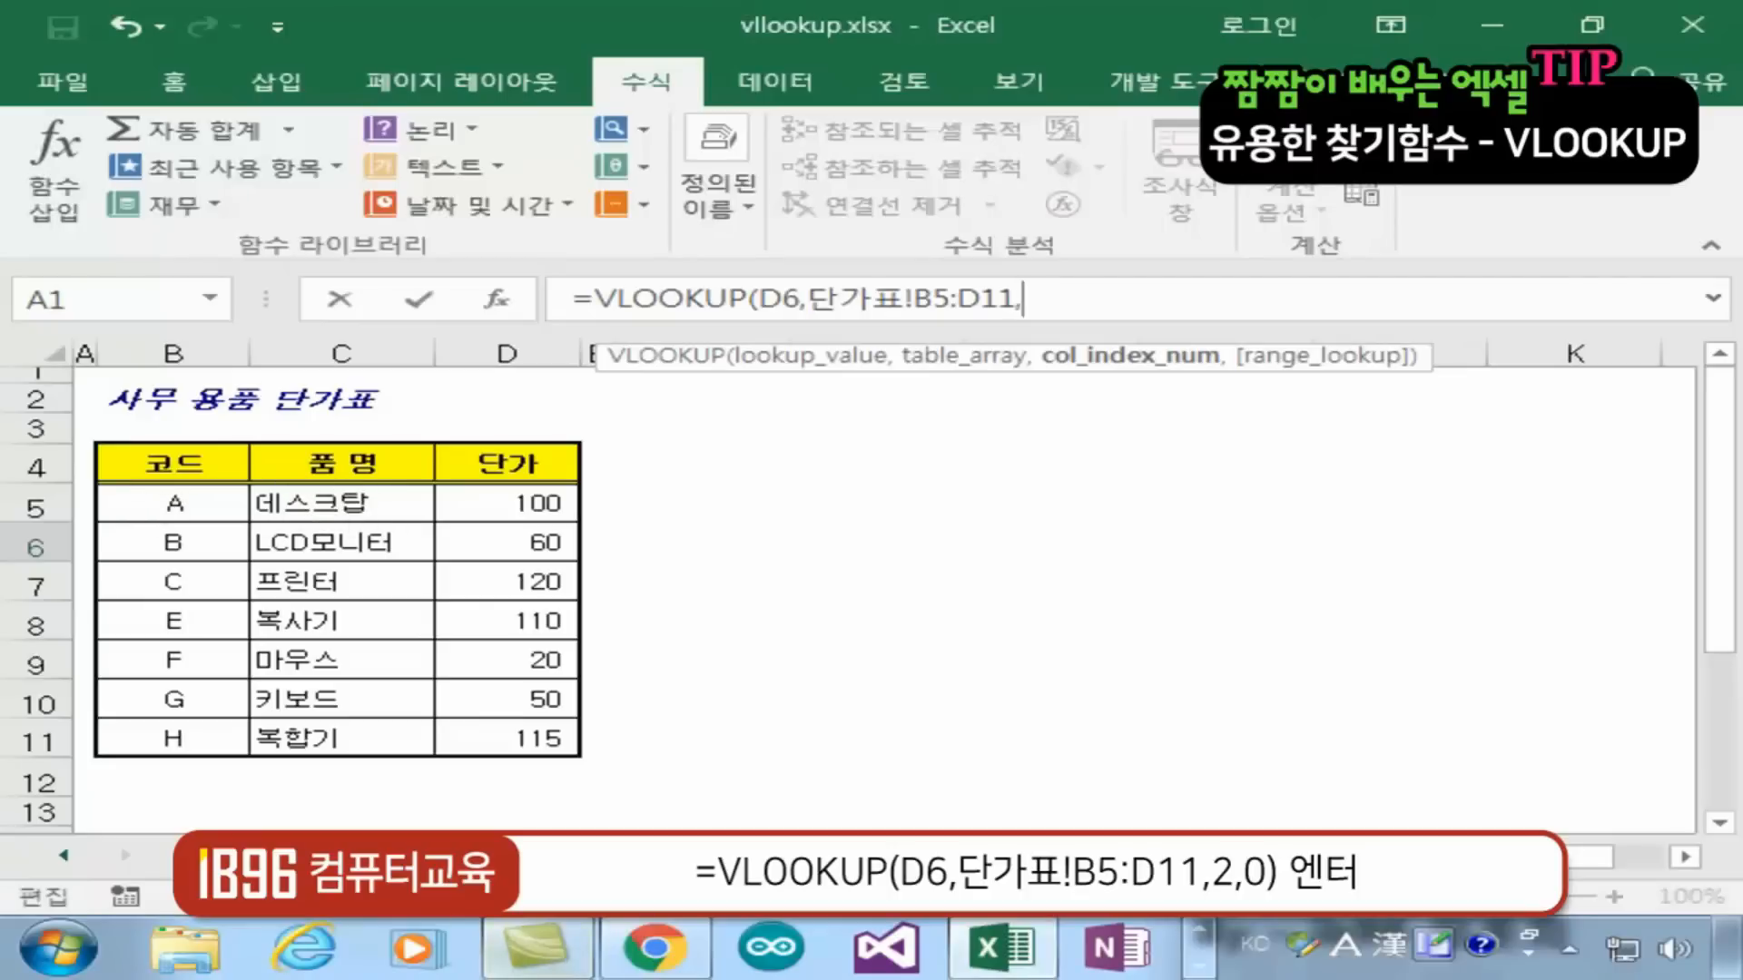
Remove the stray sheet reference and complete the E6 formula as =VLOOKUP(D6,단가표!B5:D11,2,0)
{"action": "left_click", "coordinate": [554, 856]}
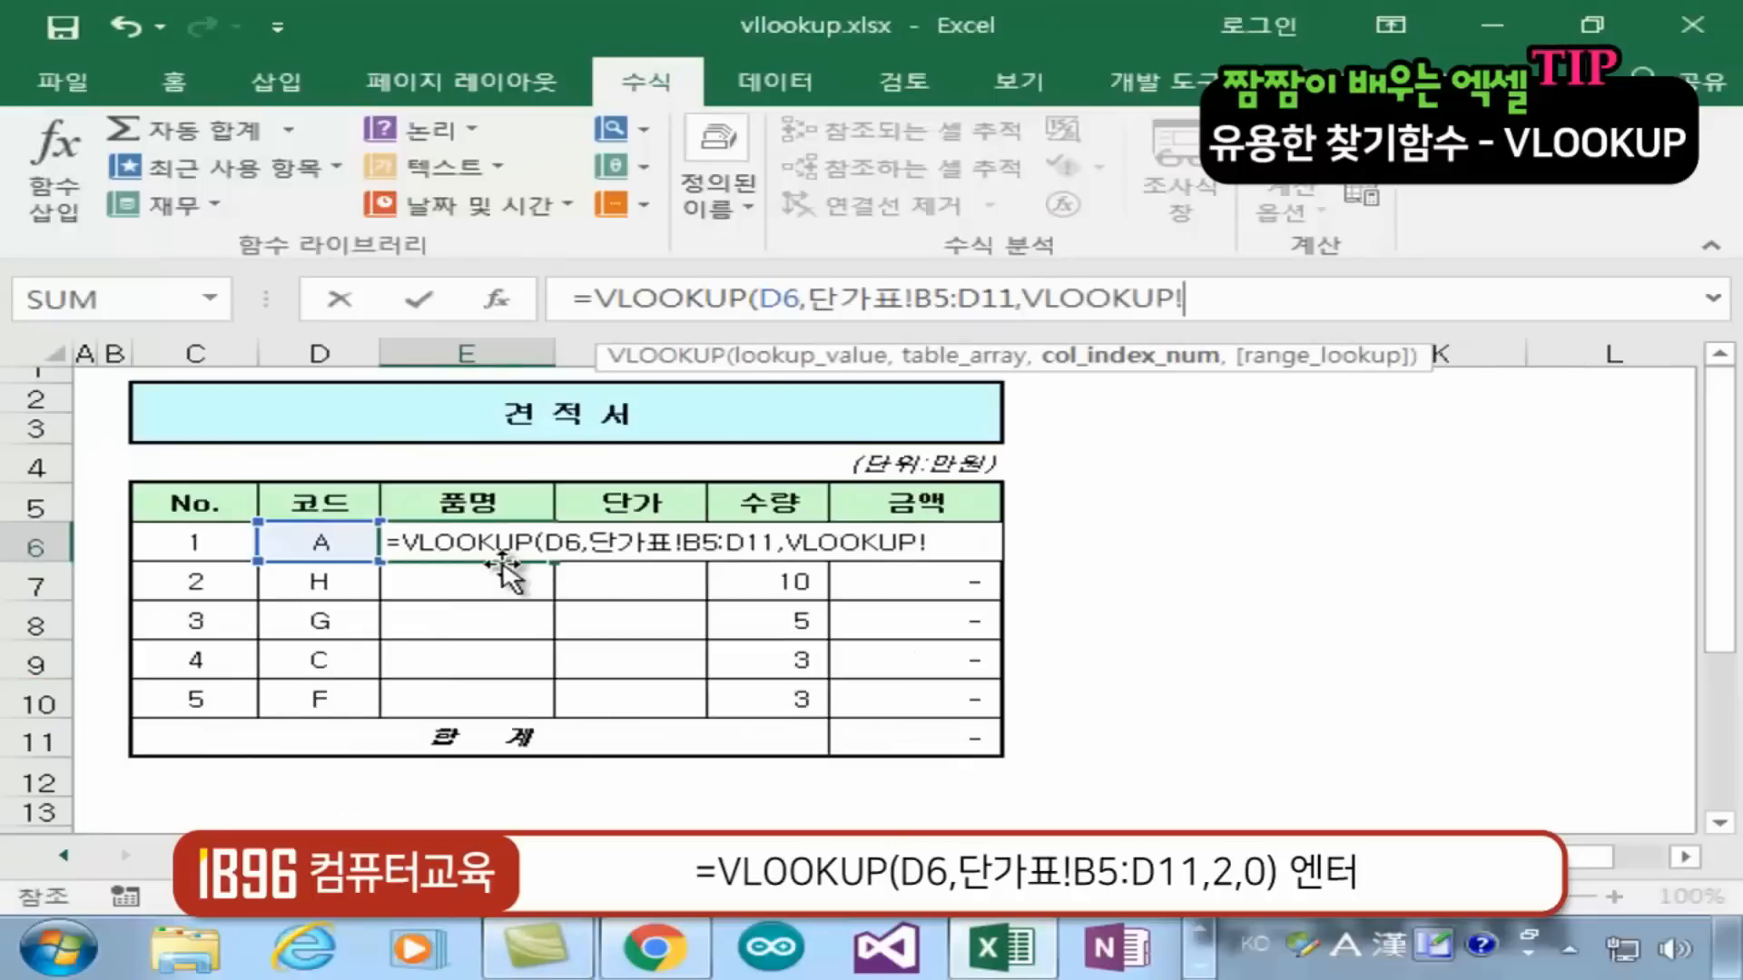
{"action": "left_click_drag", "start_coordinate": [1195, 300], "coordinate": [1026, 317]}
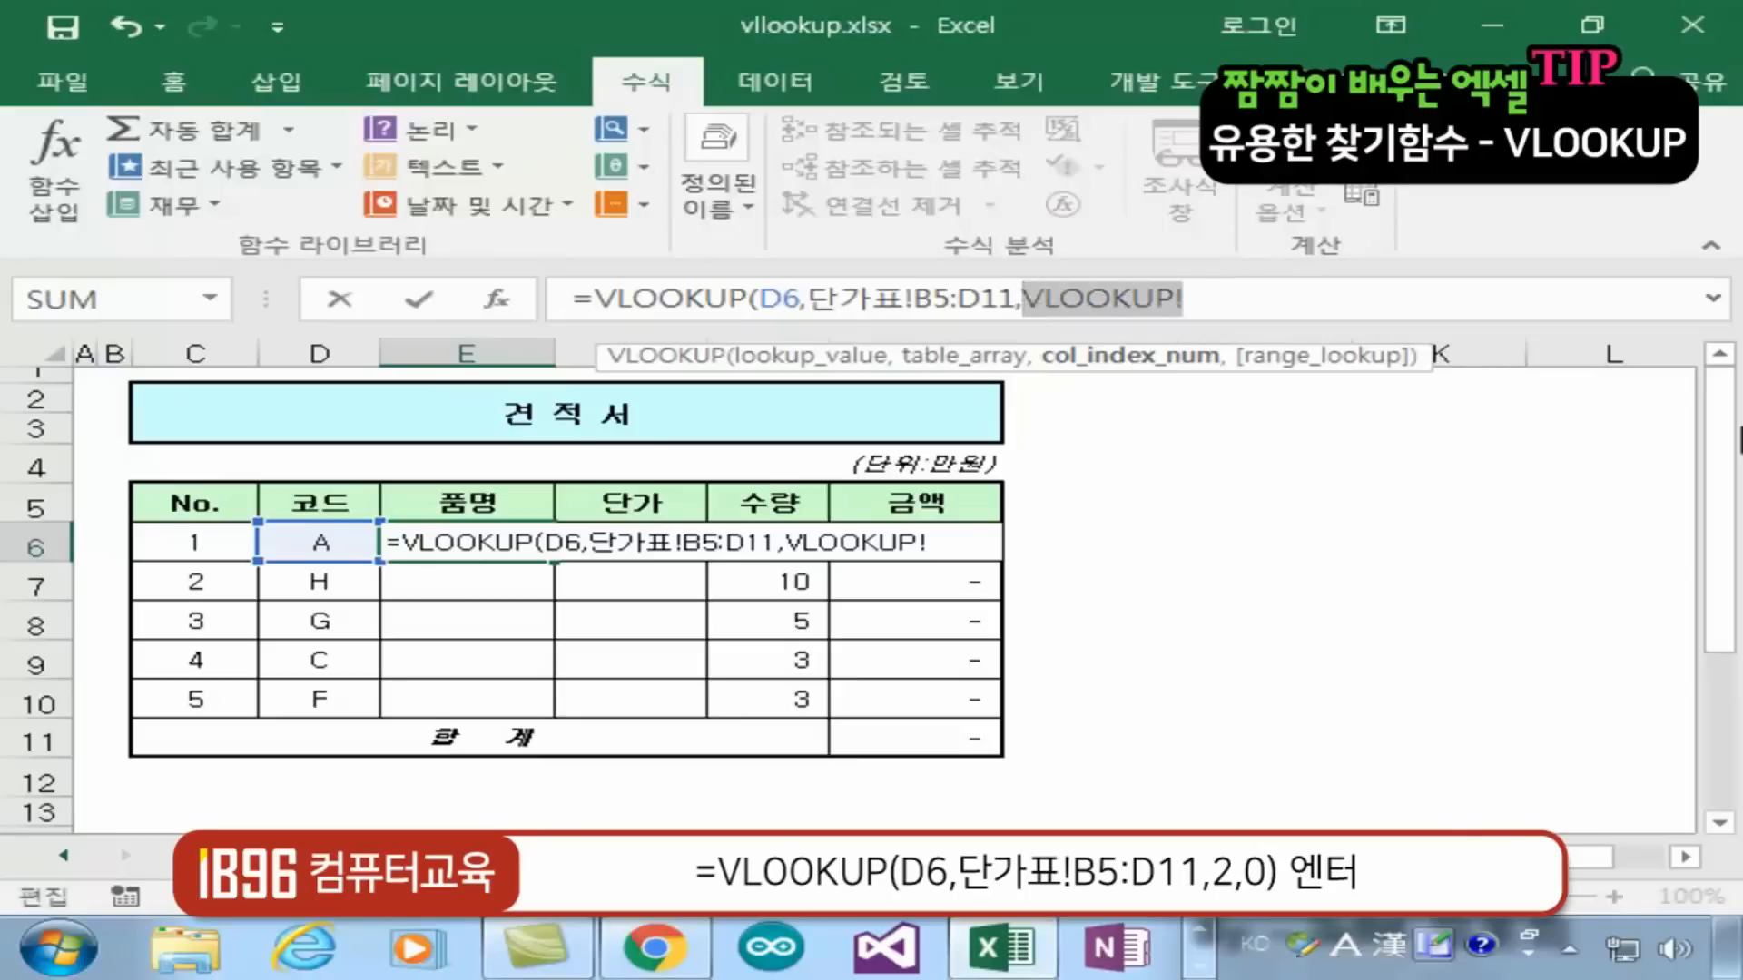
{"action": "key", "text": "BackSpace"}
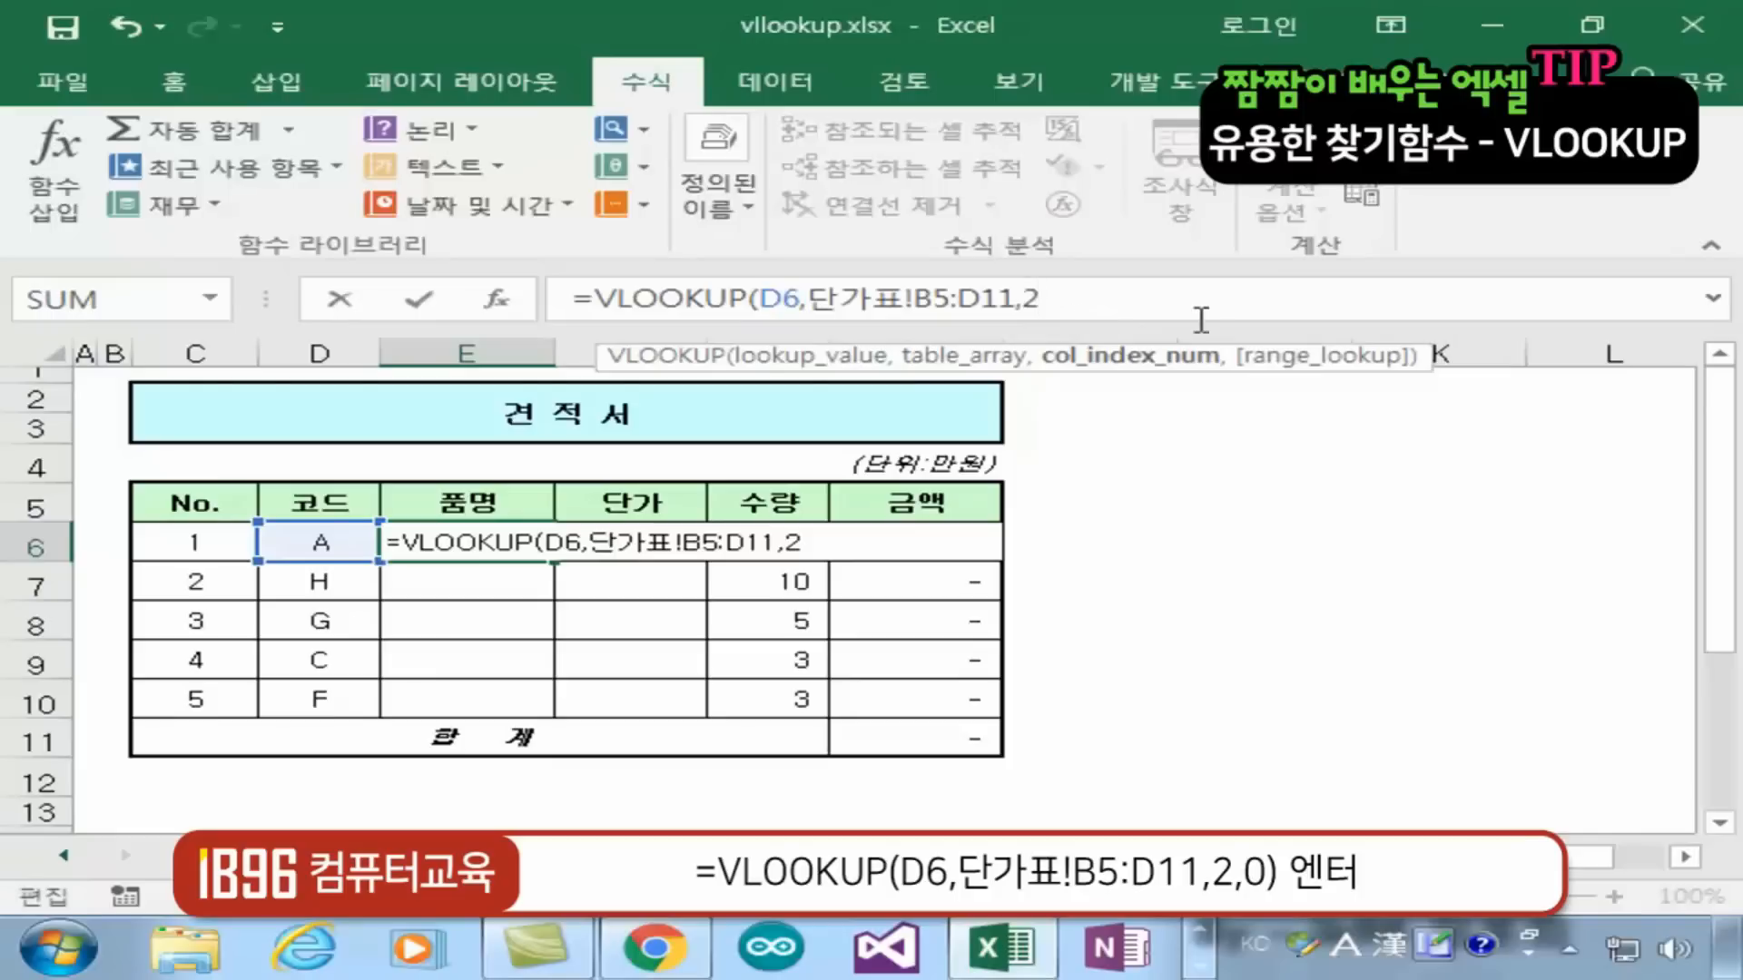
{"action": "type", "text": ",0"}
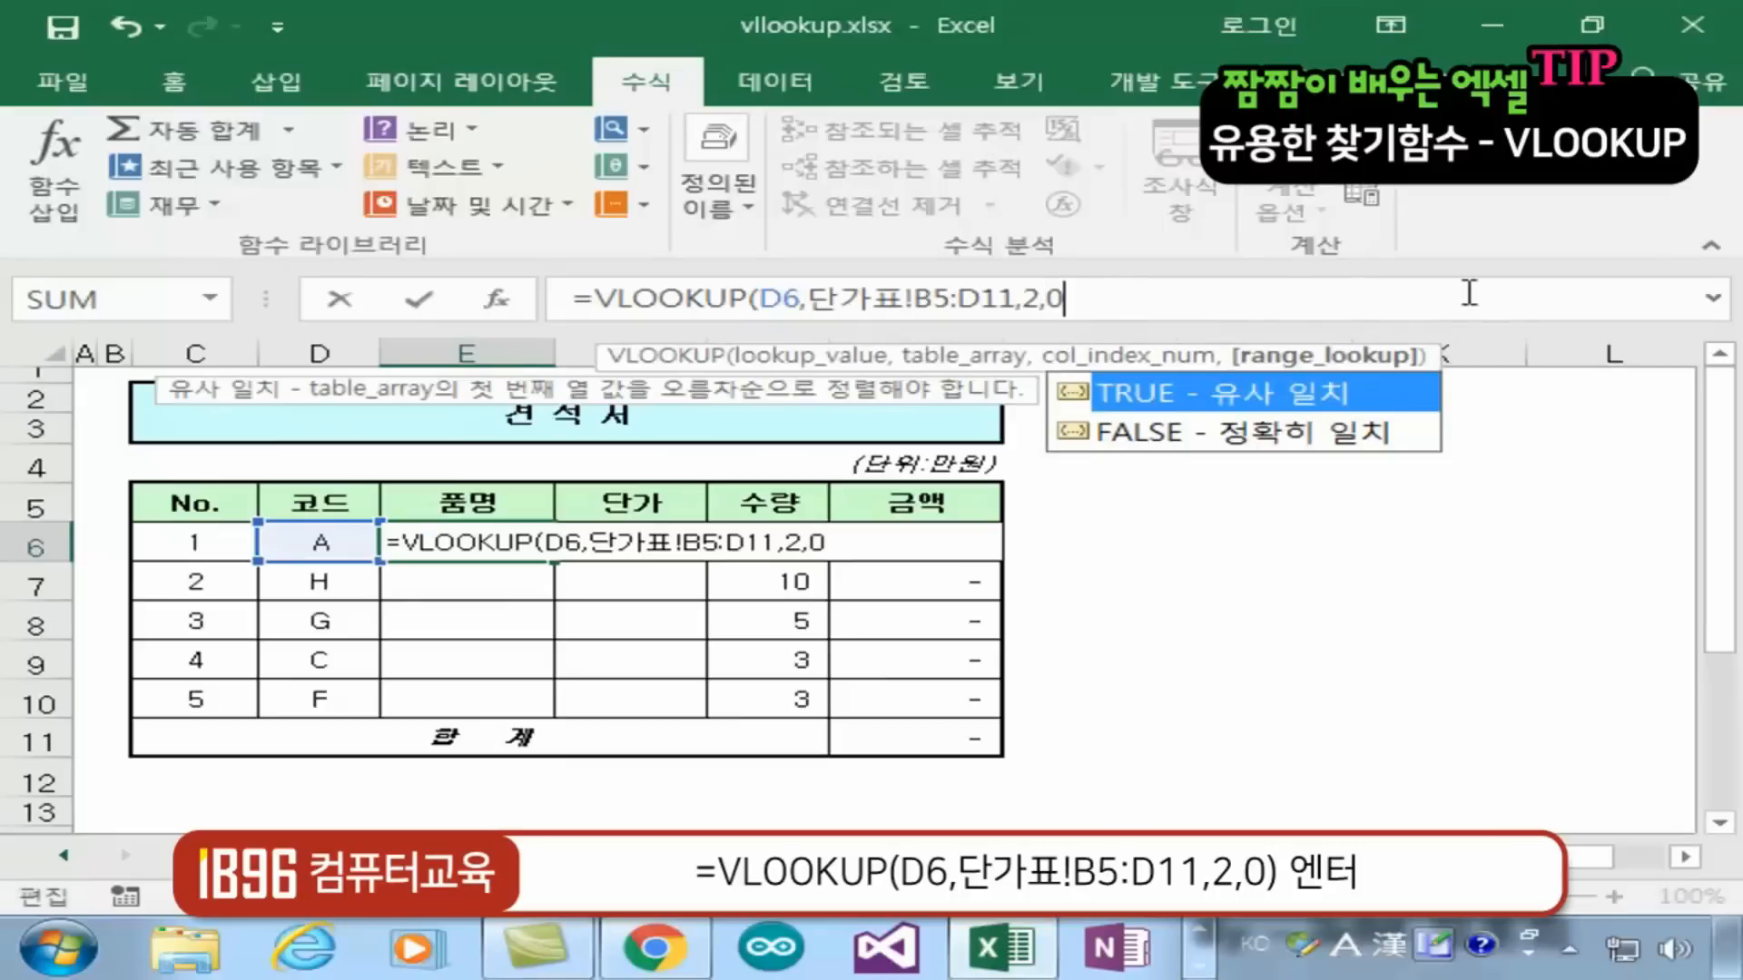
{"action": "key", "text": "Return"}
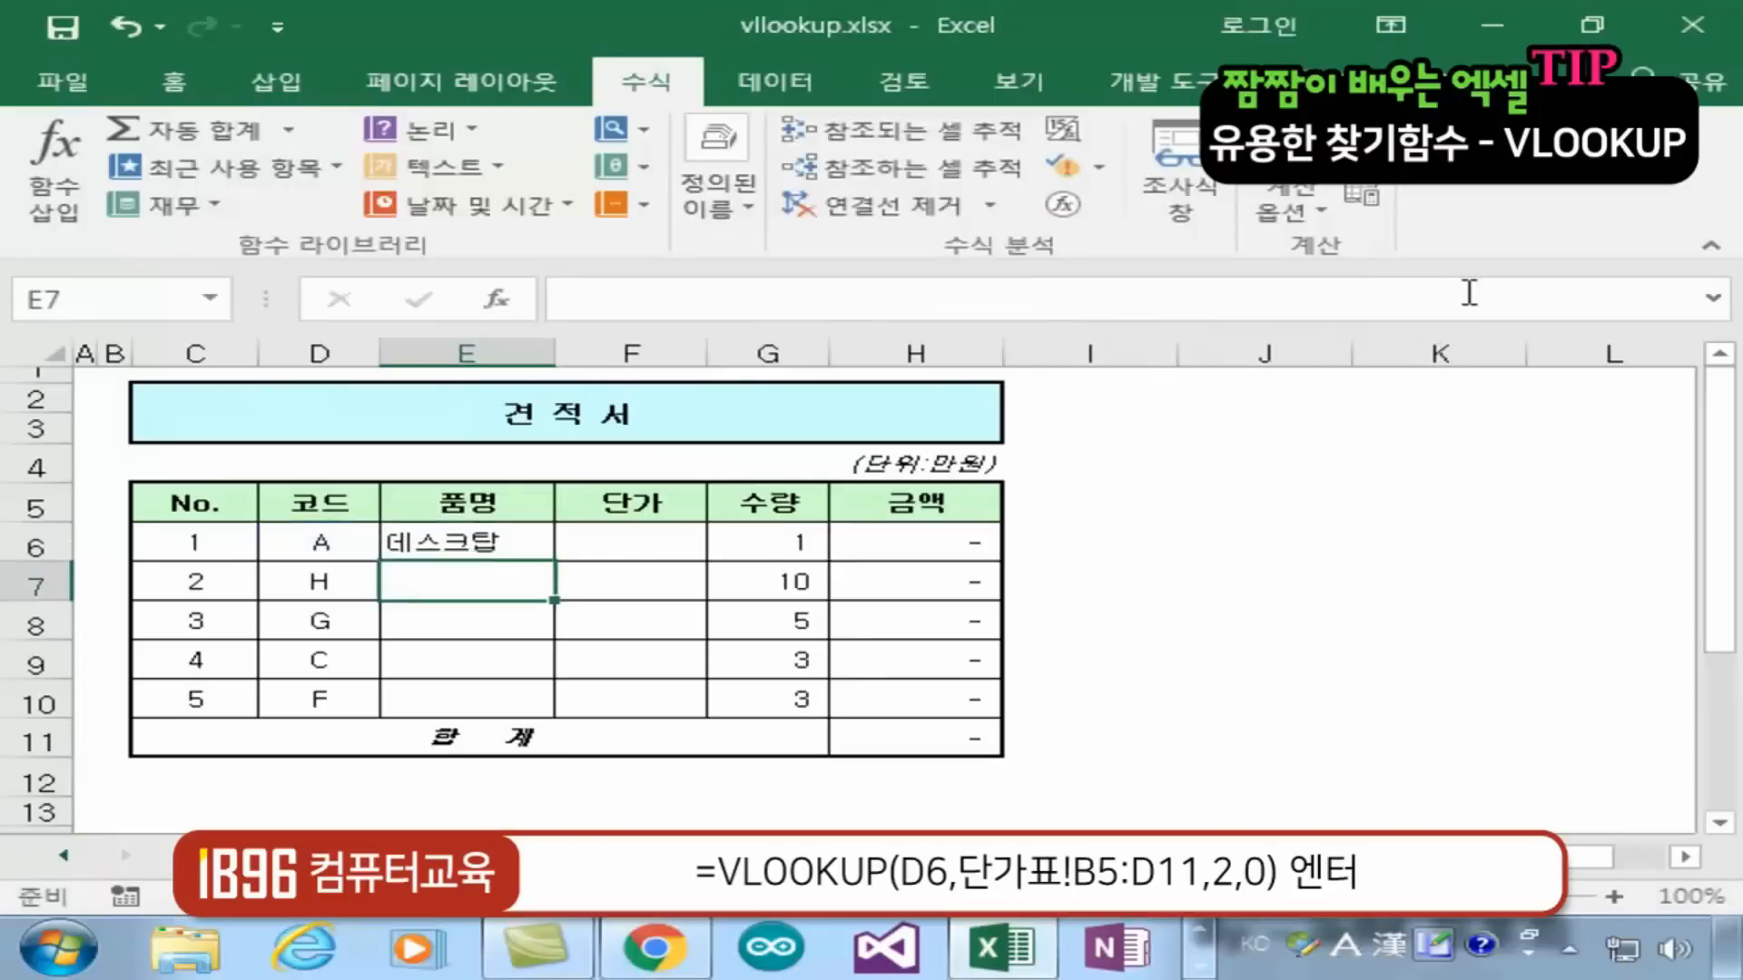
Compare the product name in E6 with the code in D6, and clear the formula from E6
{"action": "left_click", "coordinate": [502, 541]}
{"action": "left_click", "coordinate": [317, 543]}
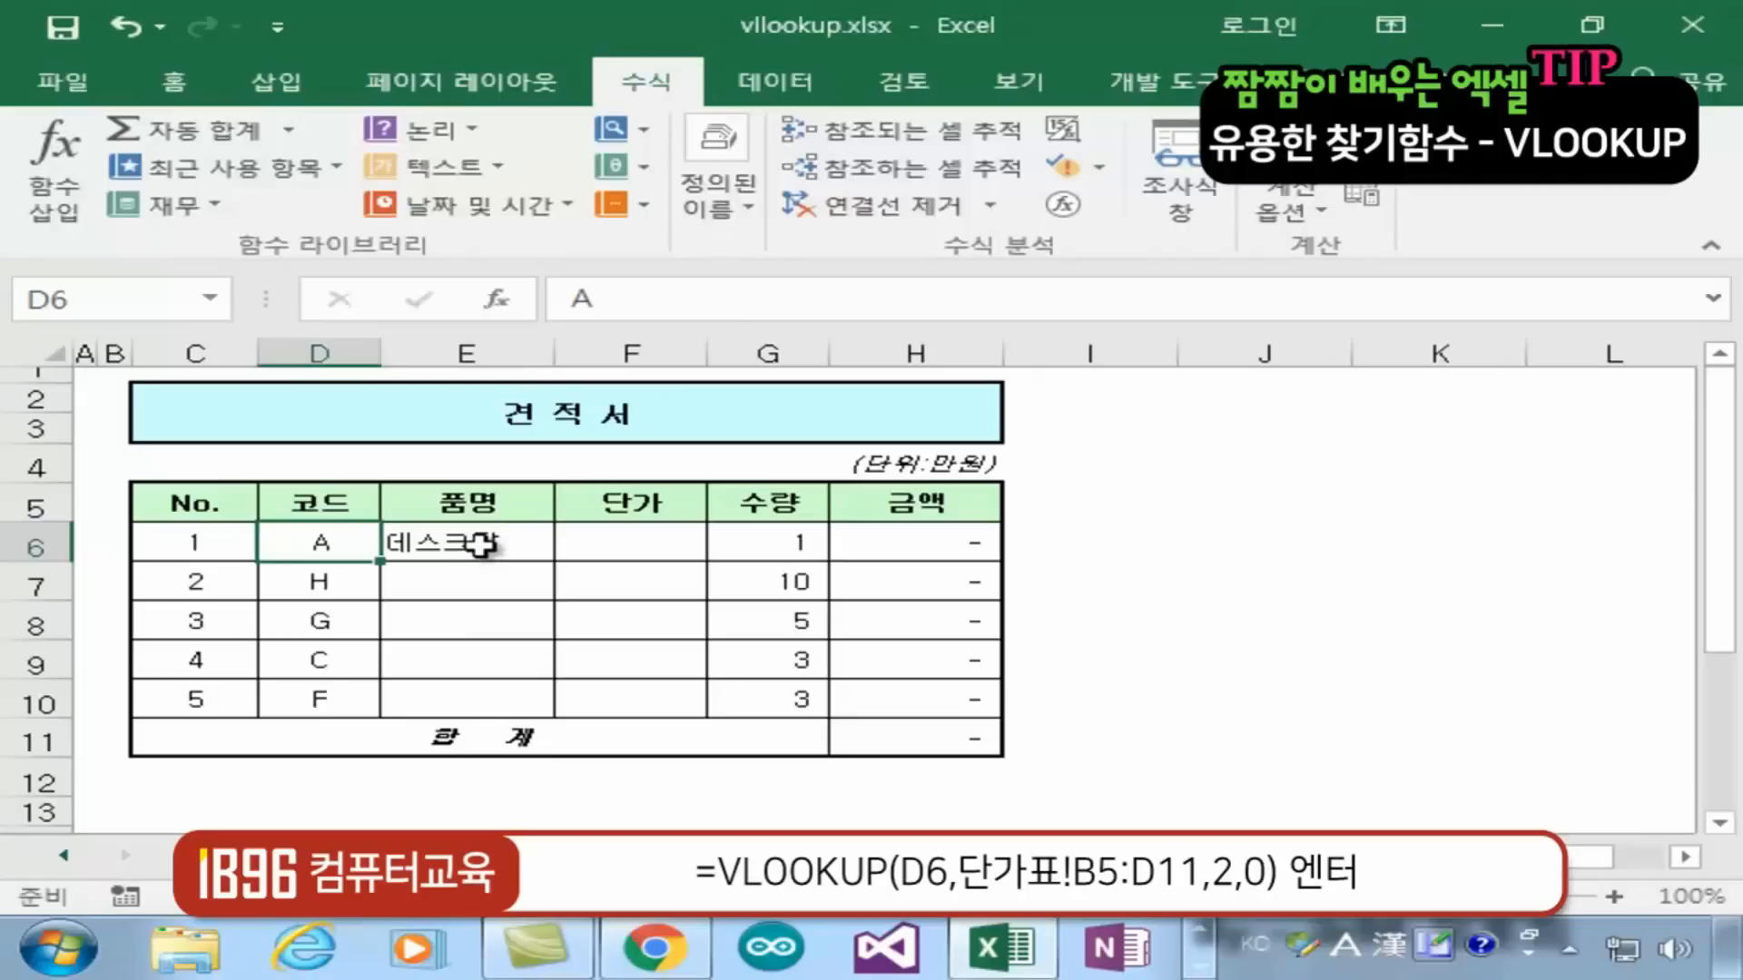
{"action": "left_click", "coordinate": [481, 545]}
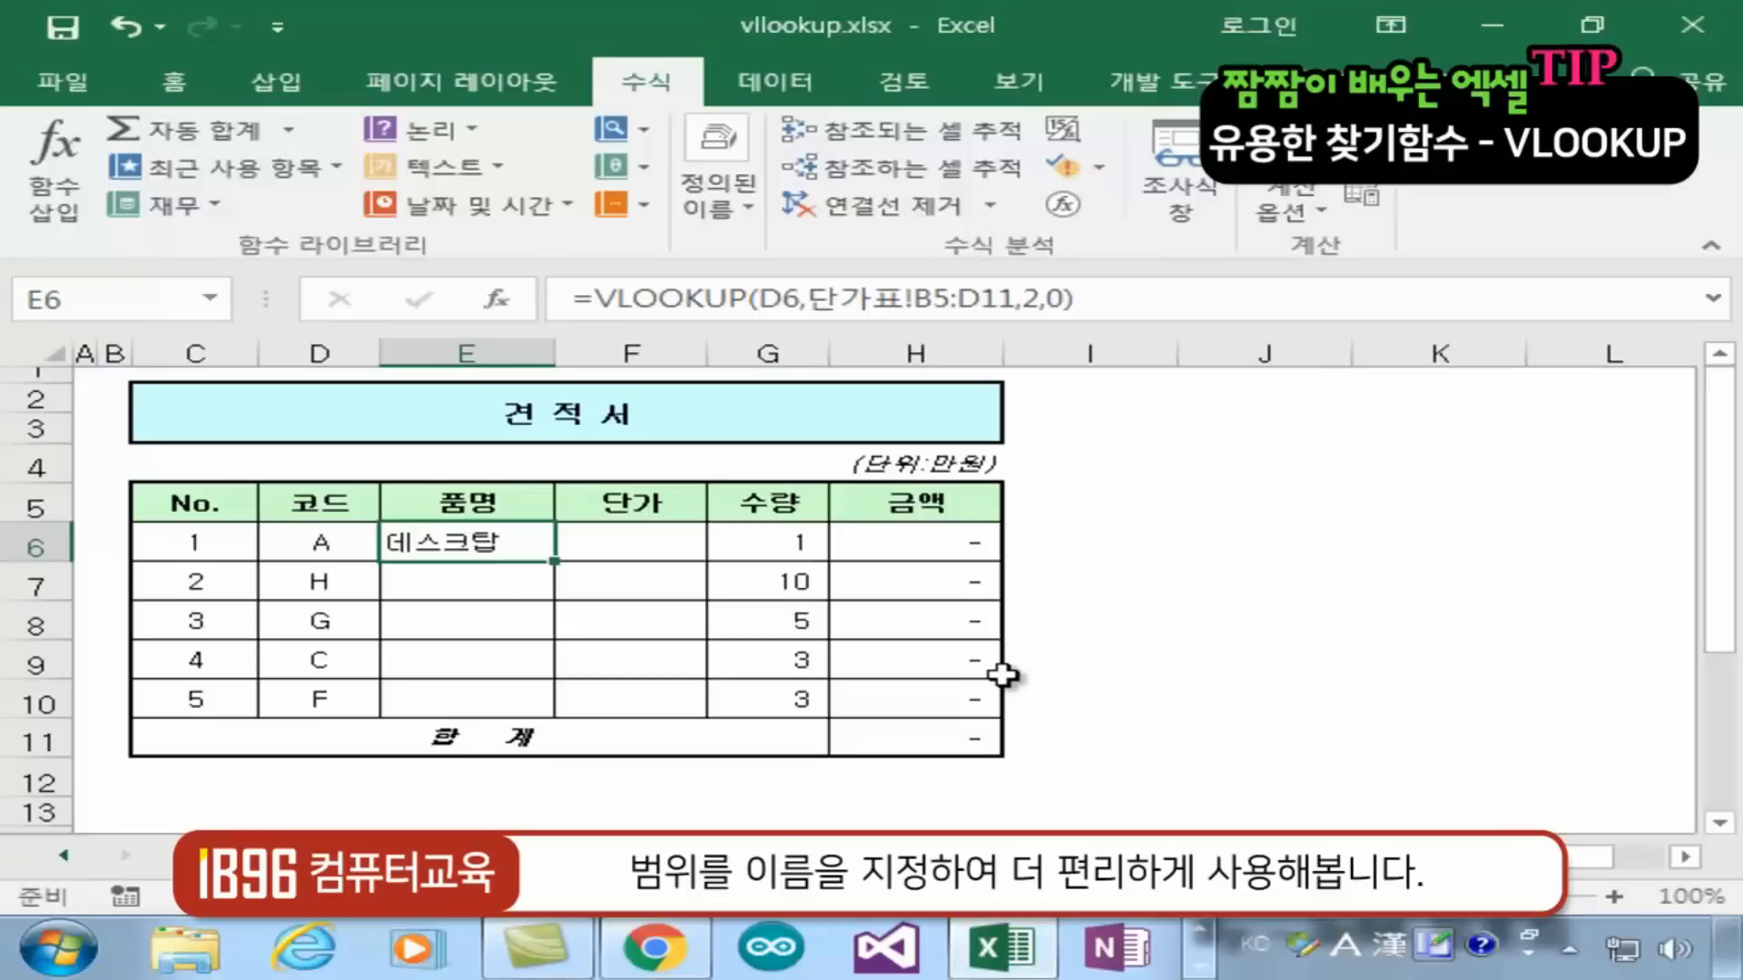
{"action": "key", "text": "Delete"}
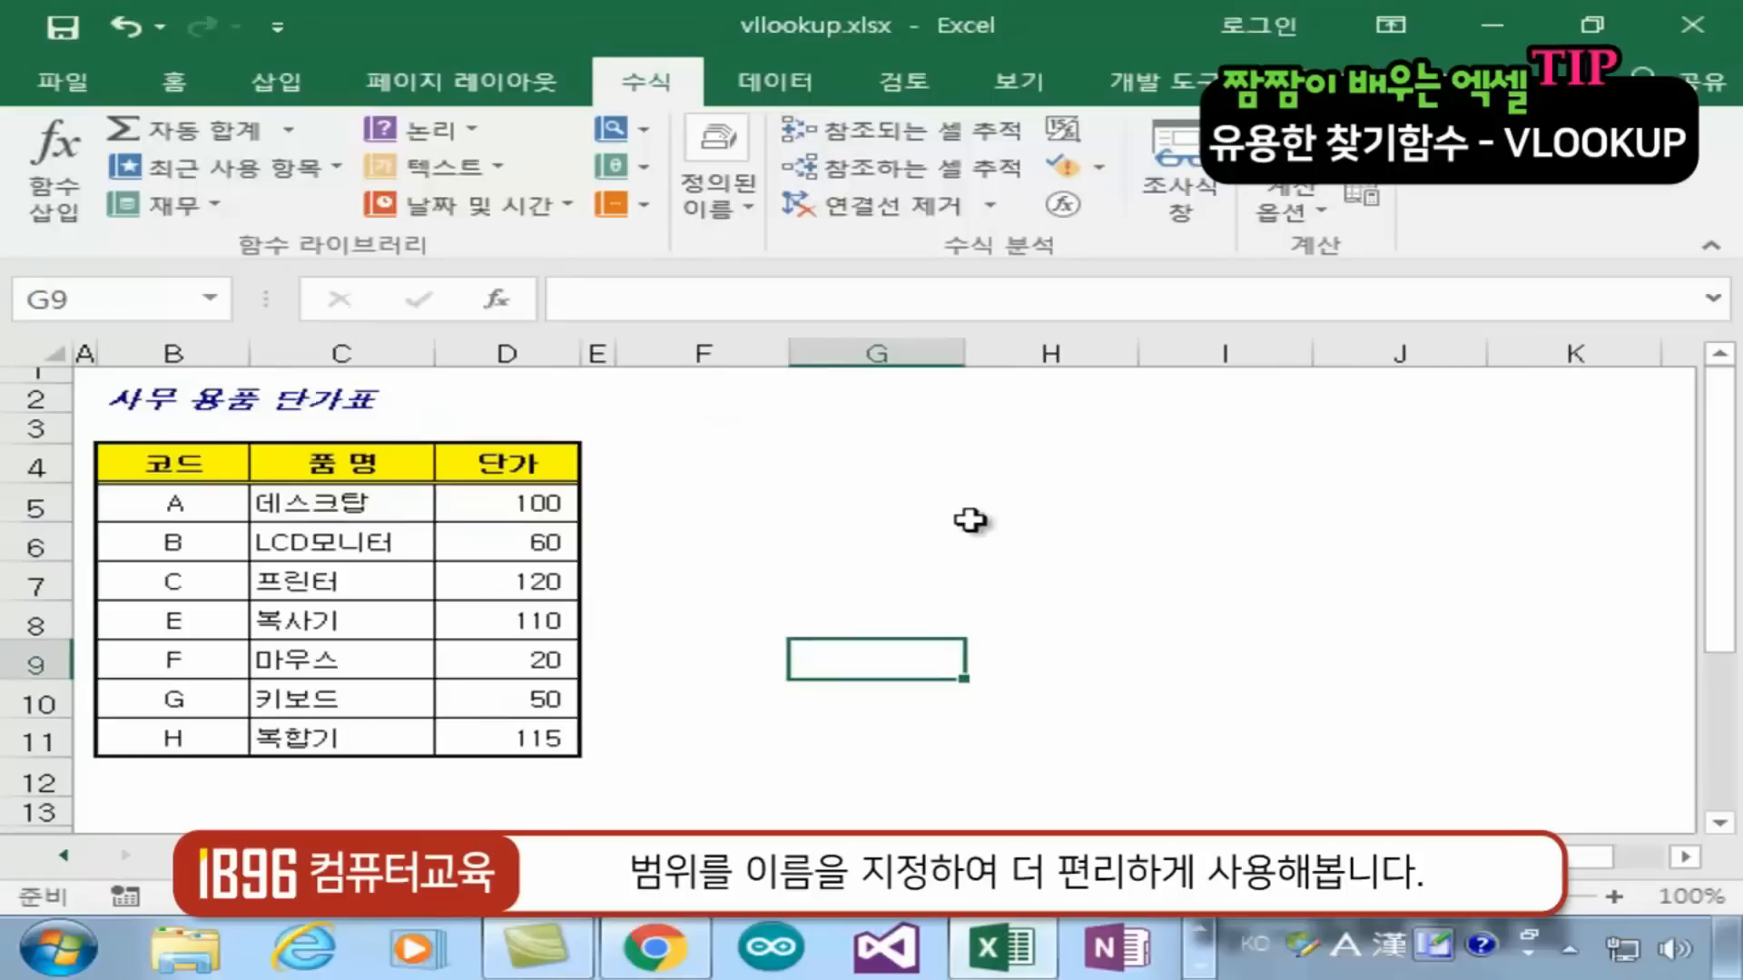
Name the range B5:D11 on the 단가표 sheet 사무용품
{"action": "left_click", "coordinate": [953, 510]}
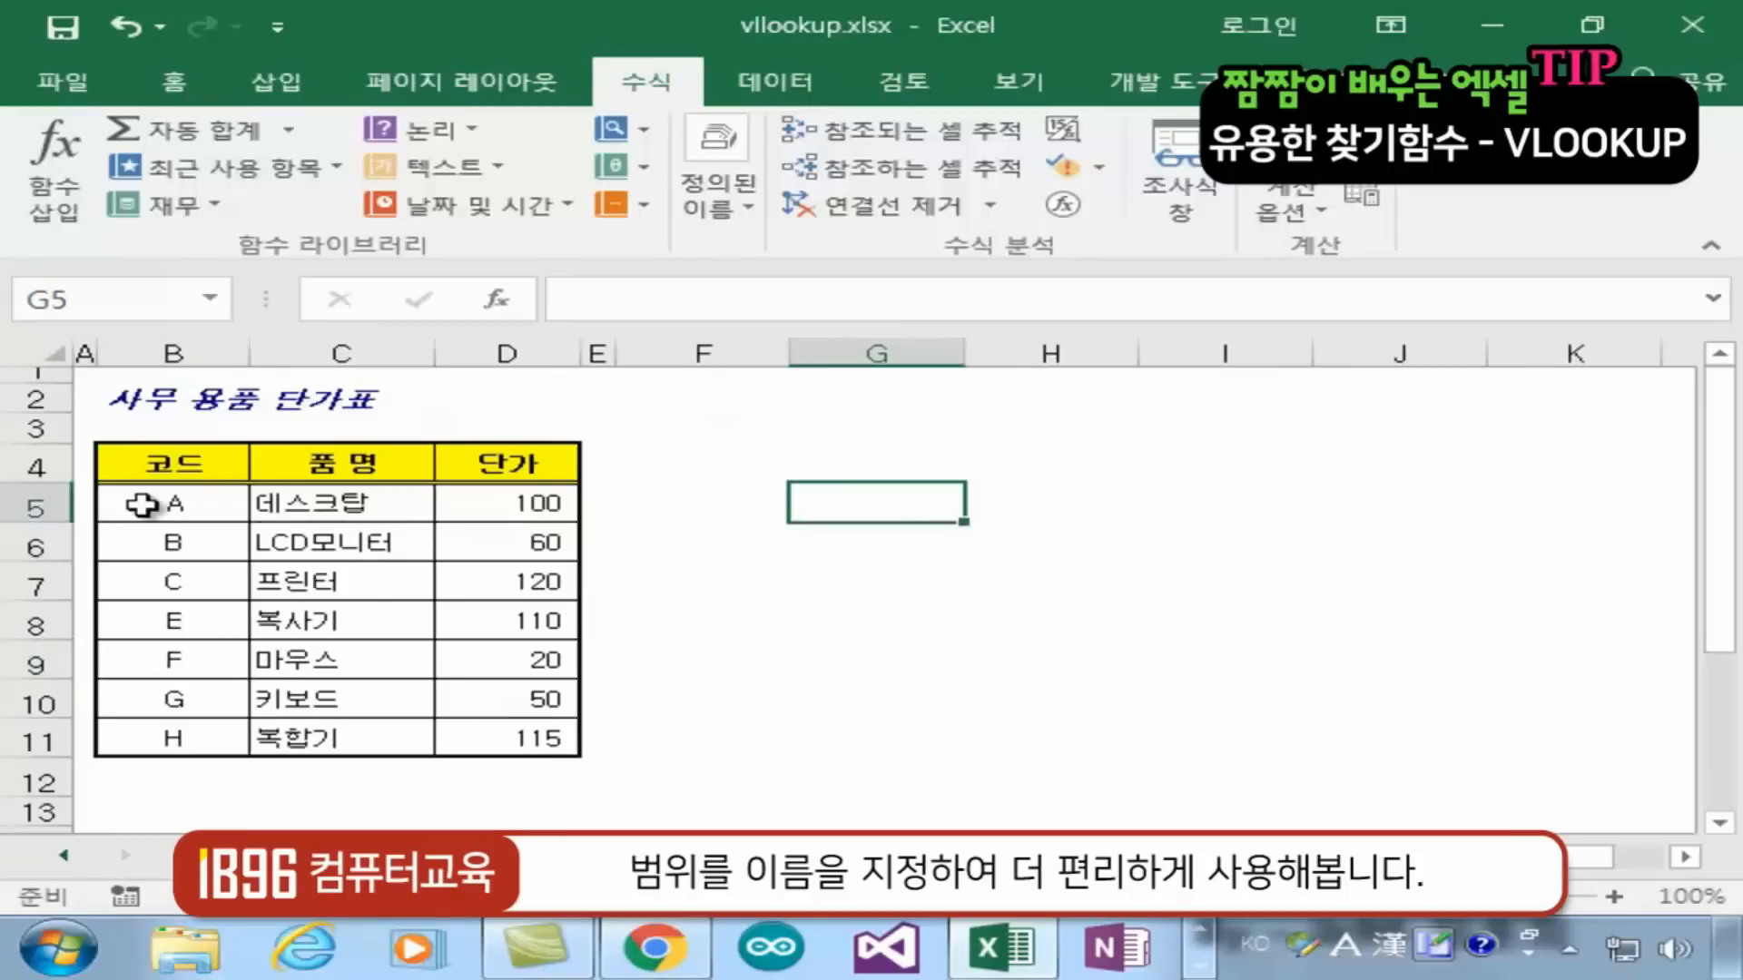
{"action": "left_click_drag", "start_coordinate": [156, 502], "coordinate": [497, 741]}
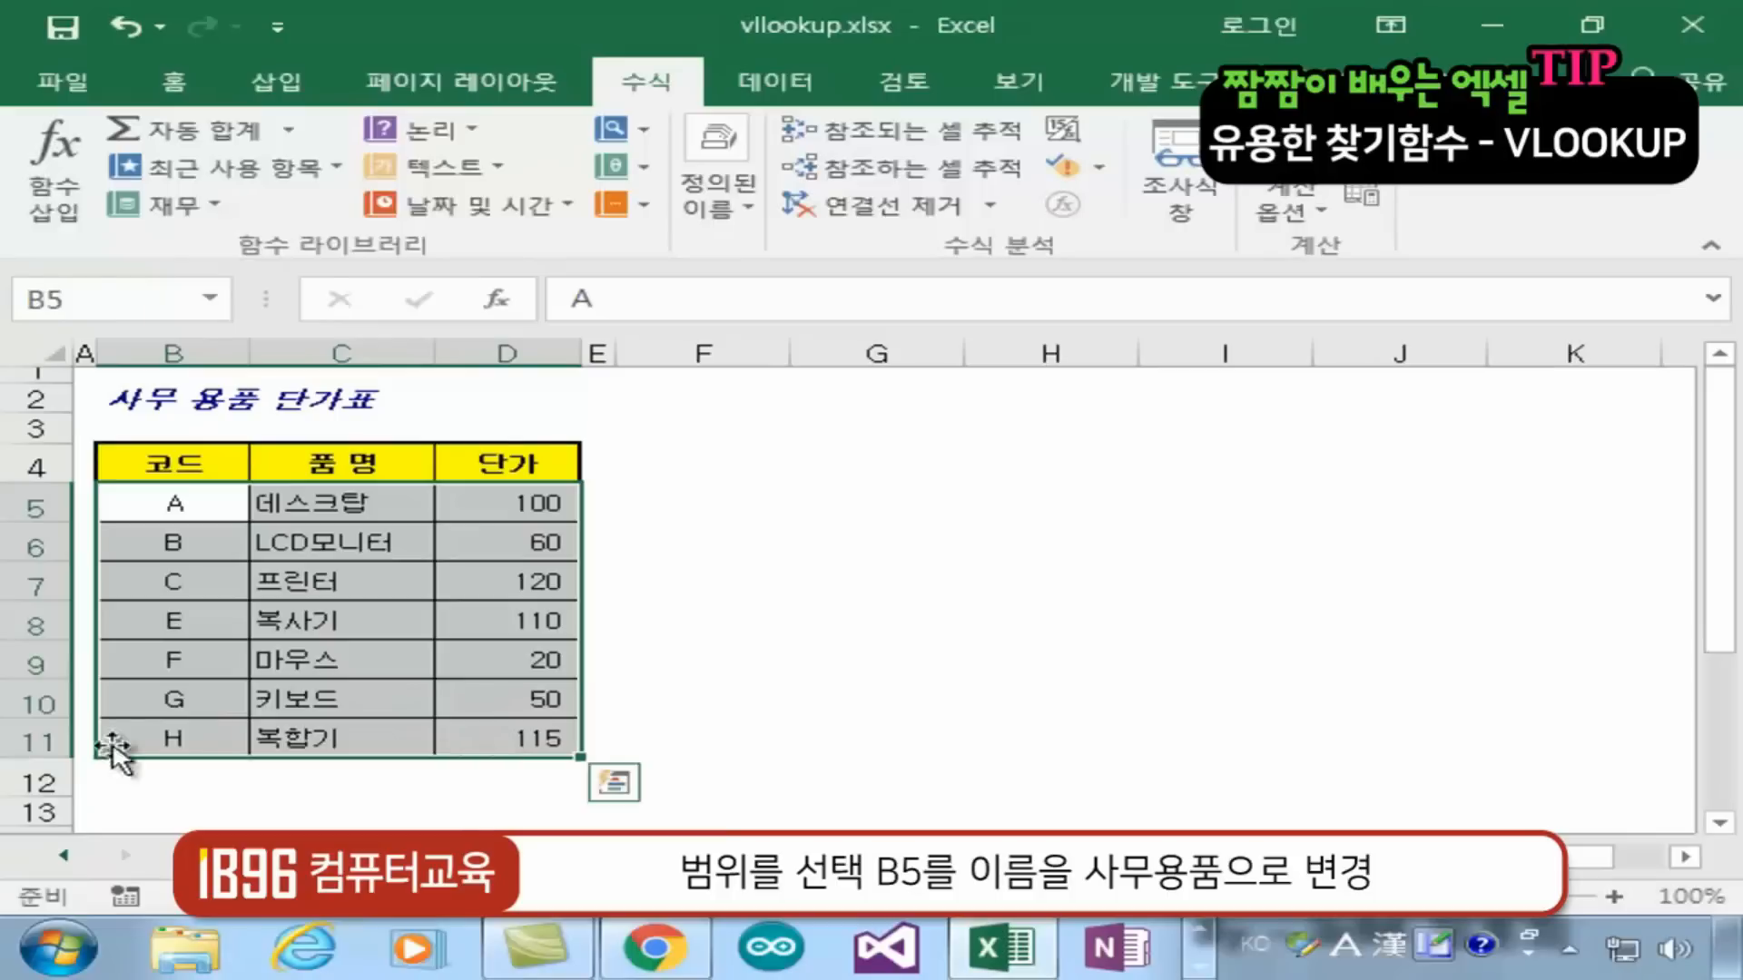
{"action": "left_click", "coordinate": [87, 298]}
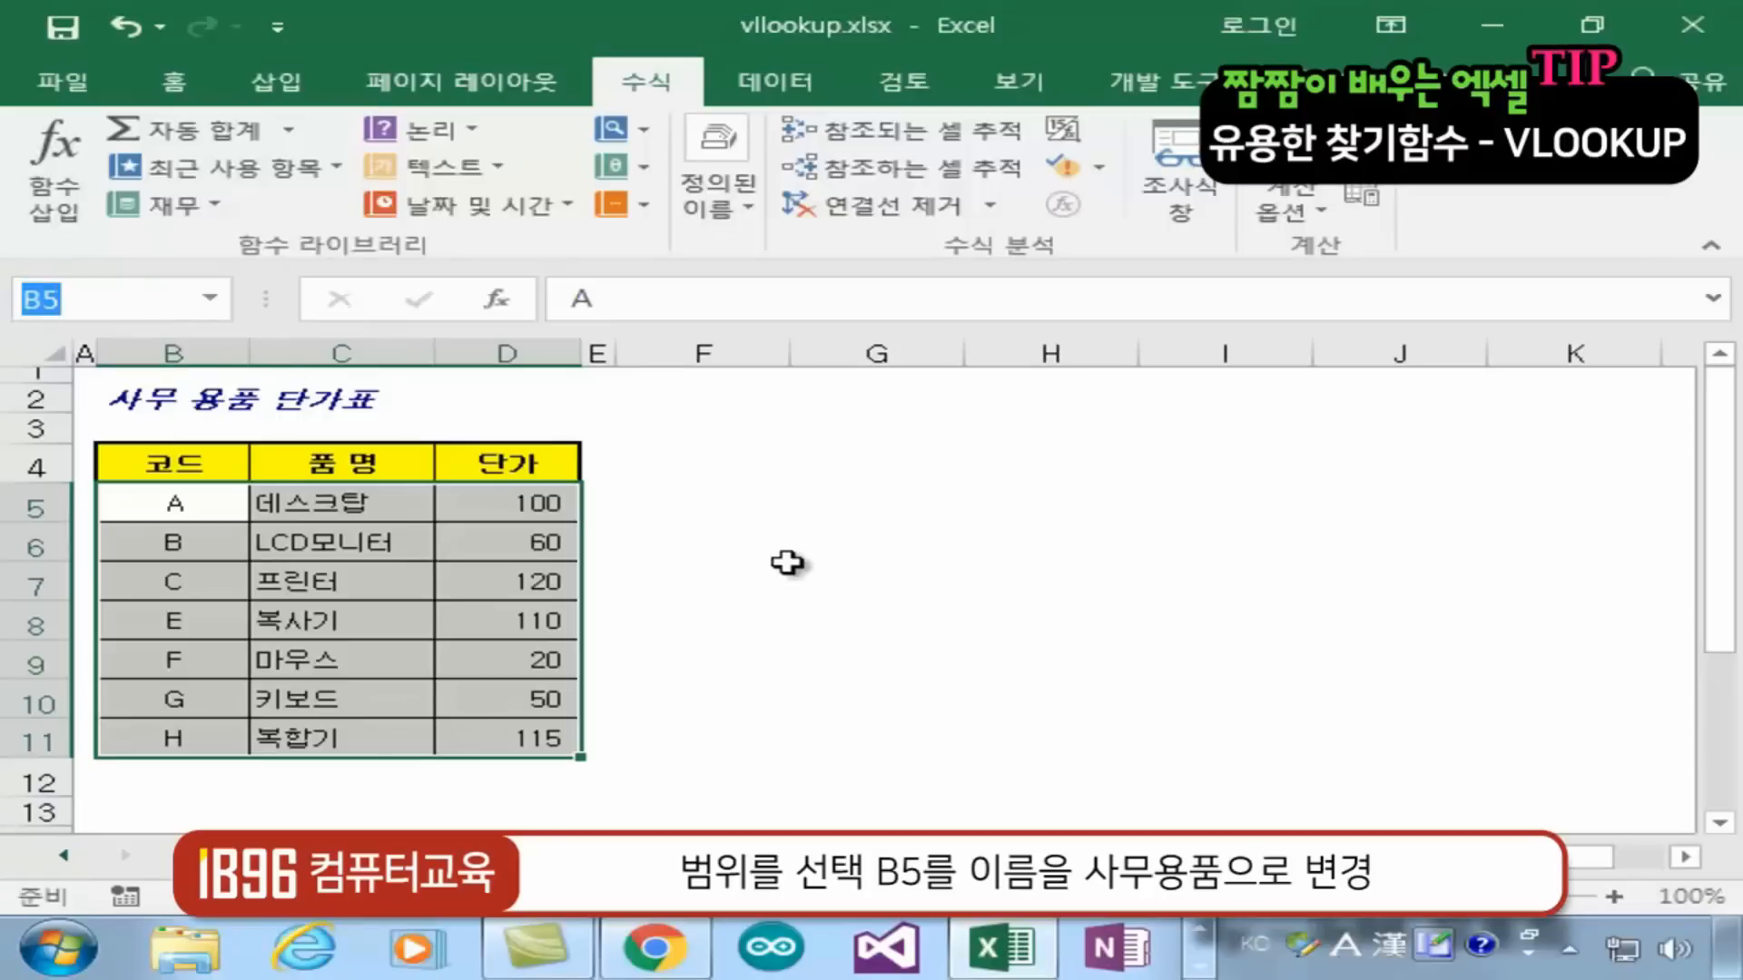
{"action": "type", "text": "TK무용푸"}
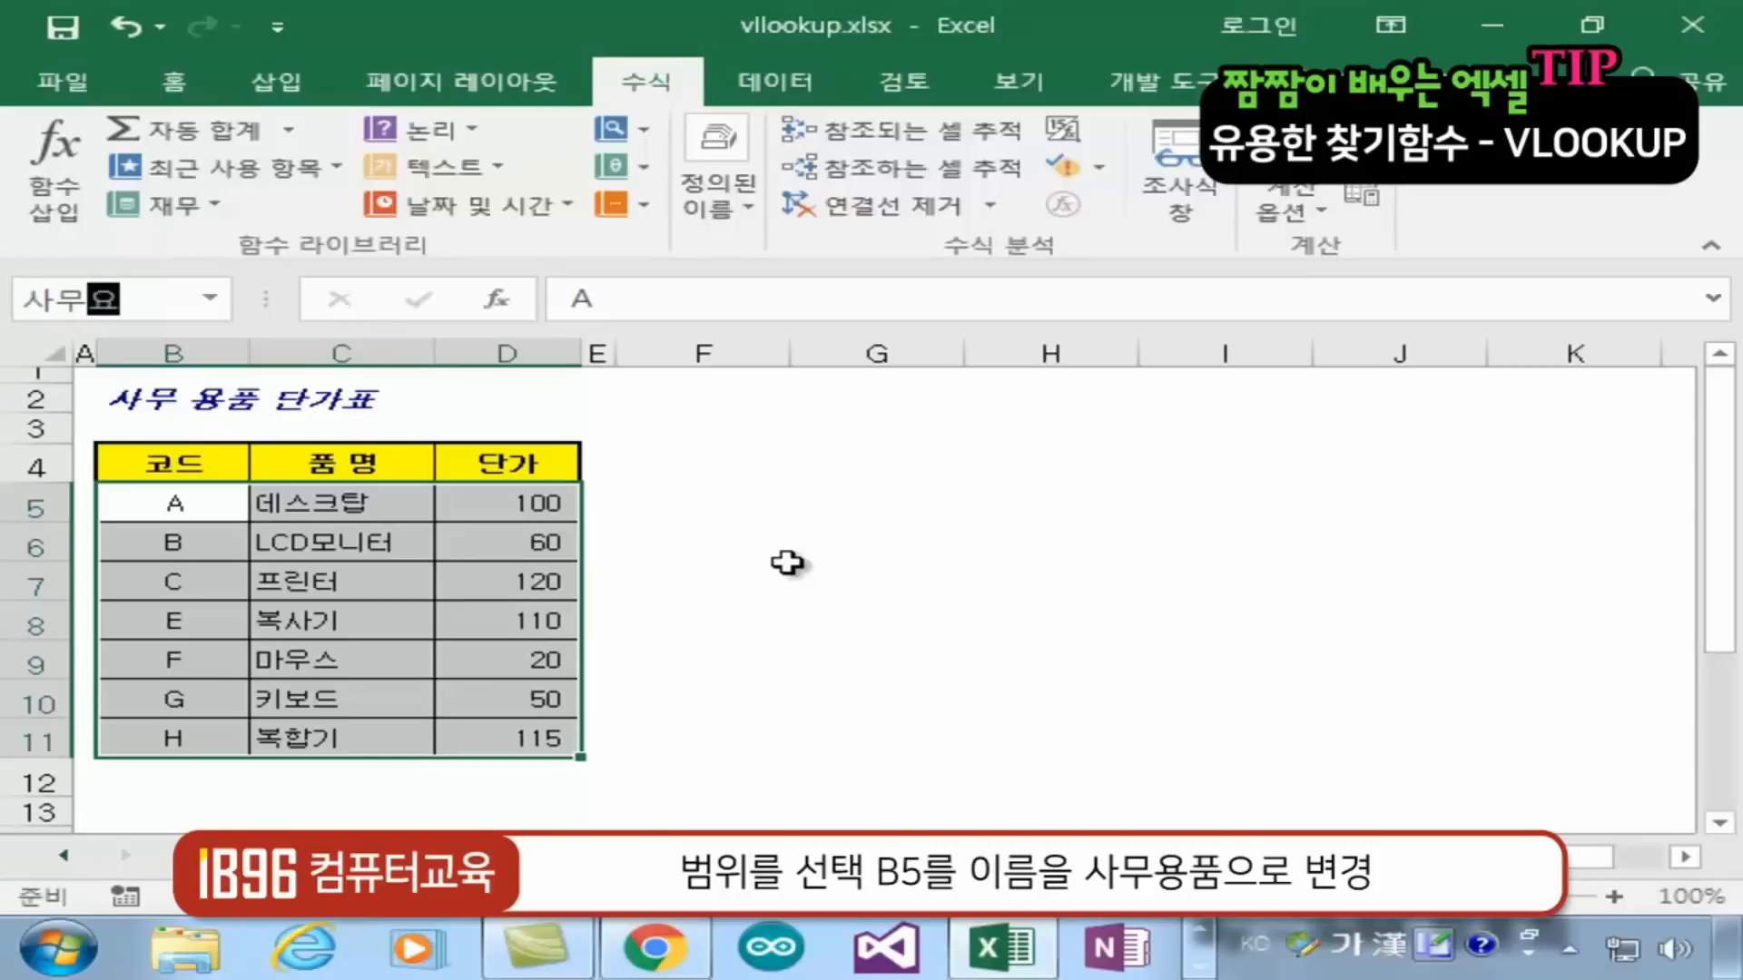
{"action": "key", "text": "Return"}
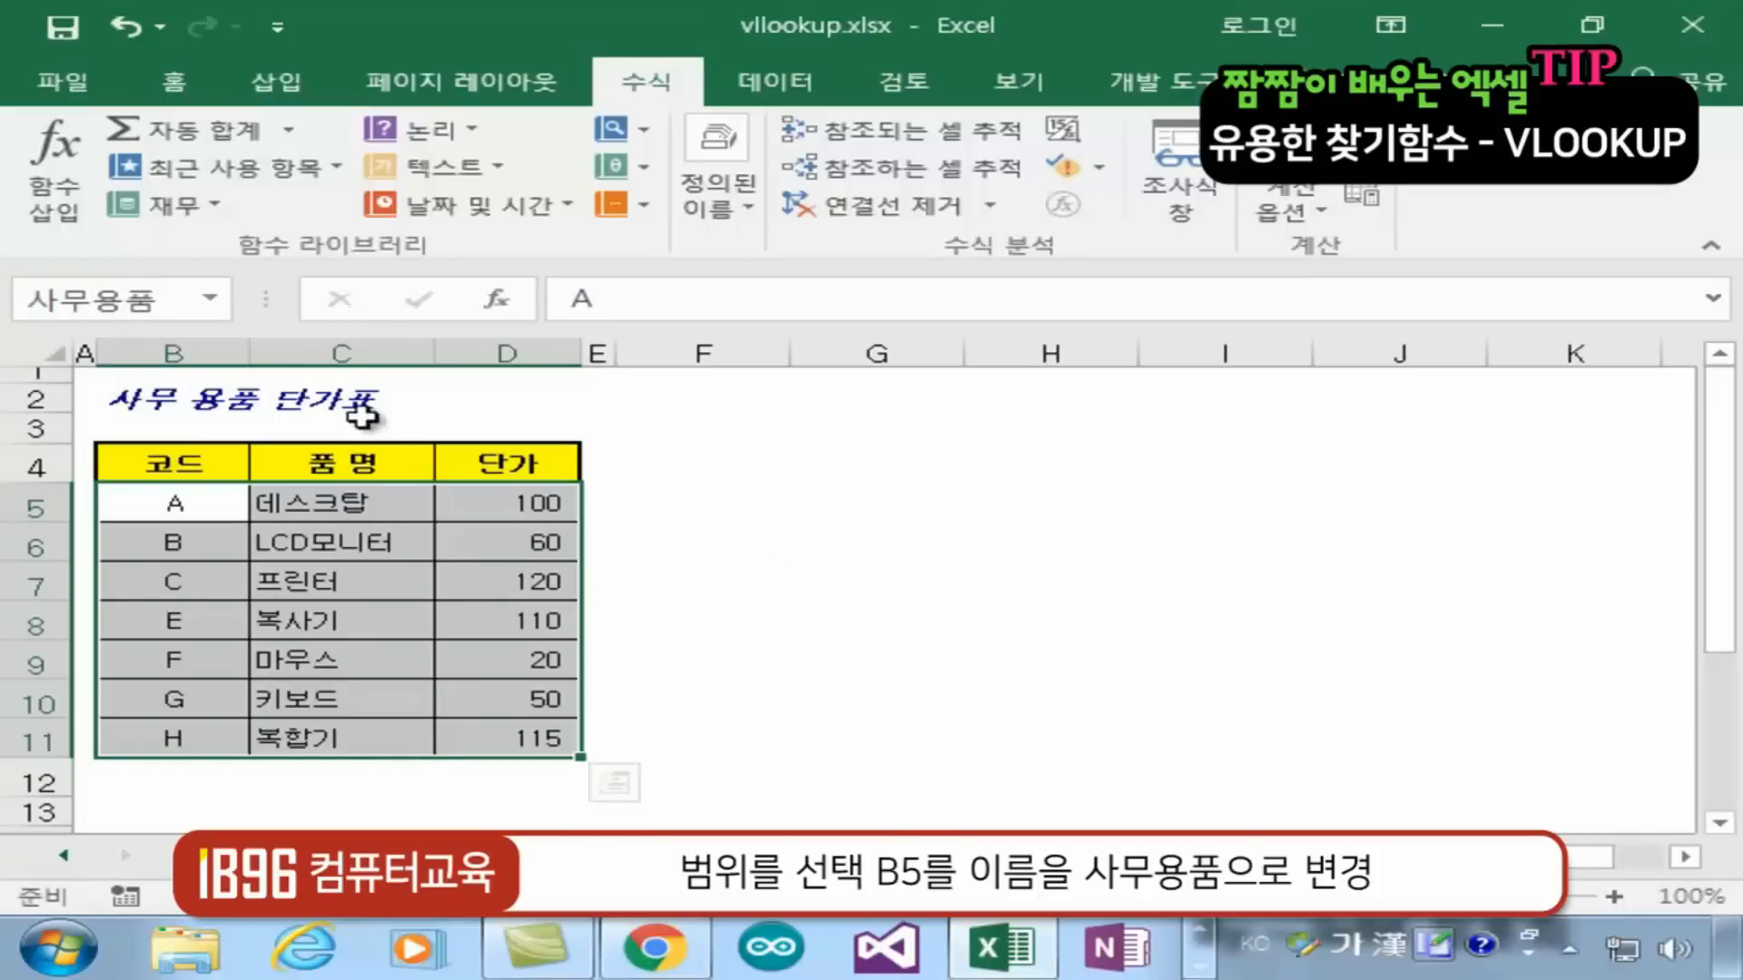
Examine the column order of 코드, 품명 and 단가 in the 사무 용품 단가표 table for the column index numbers
{"action": "left_click", "coordinate": [180, 493]}
{"action": "left_click", "coordinate": [336, 502]}
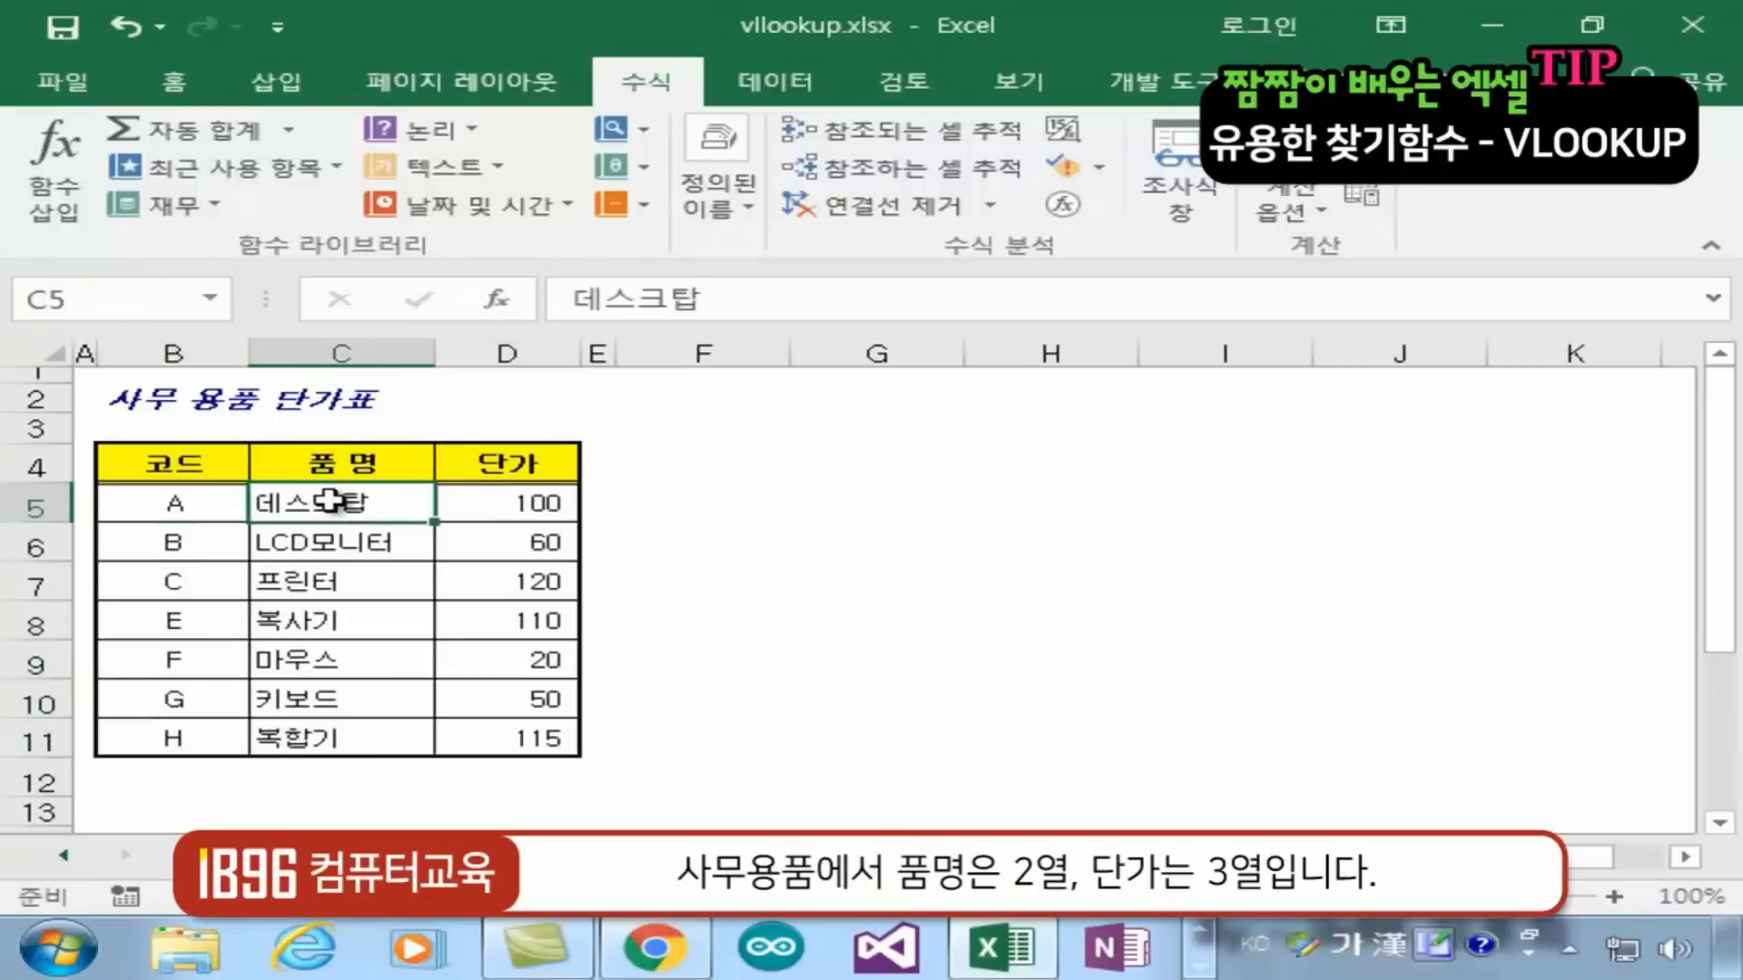
{"action": "left_click", "coordinate": [555, 513]}
{"action": "left_click", "coordinate": [795, 547]}
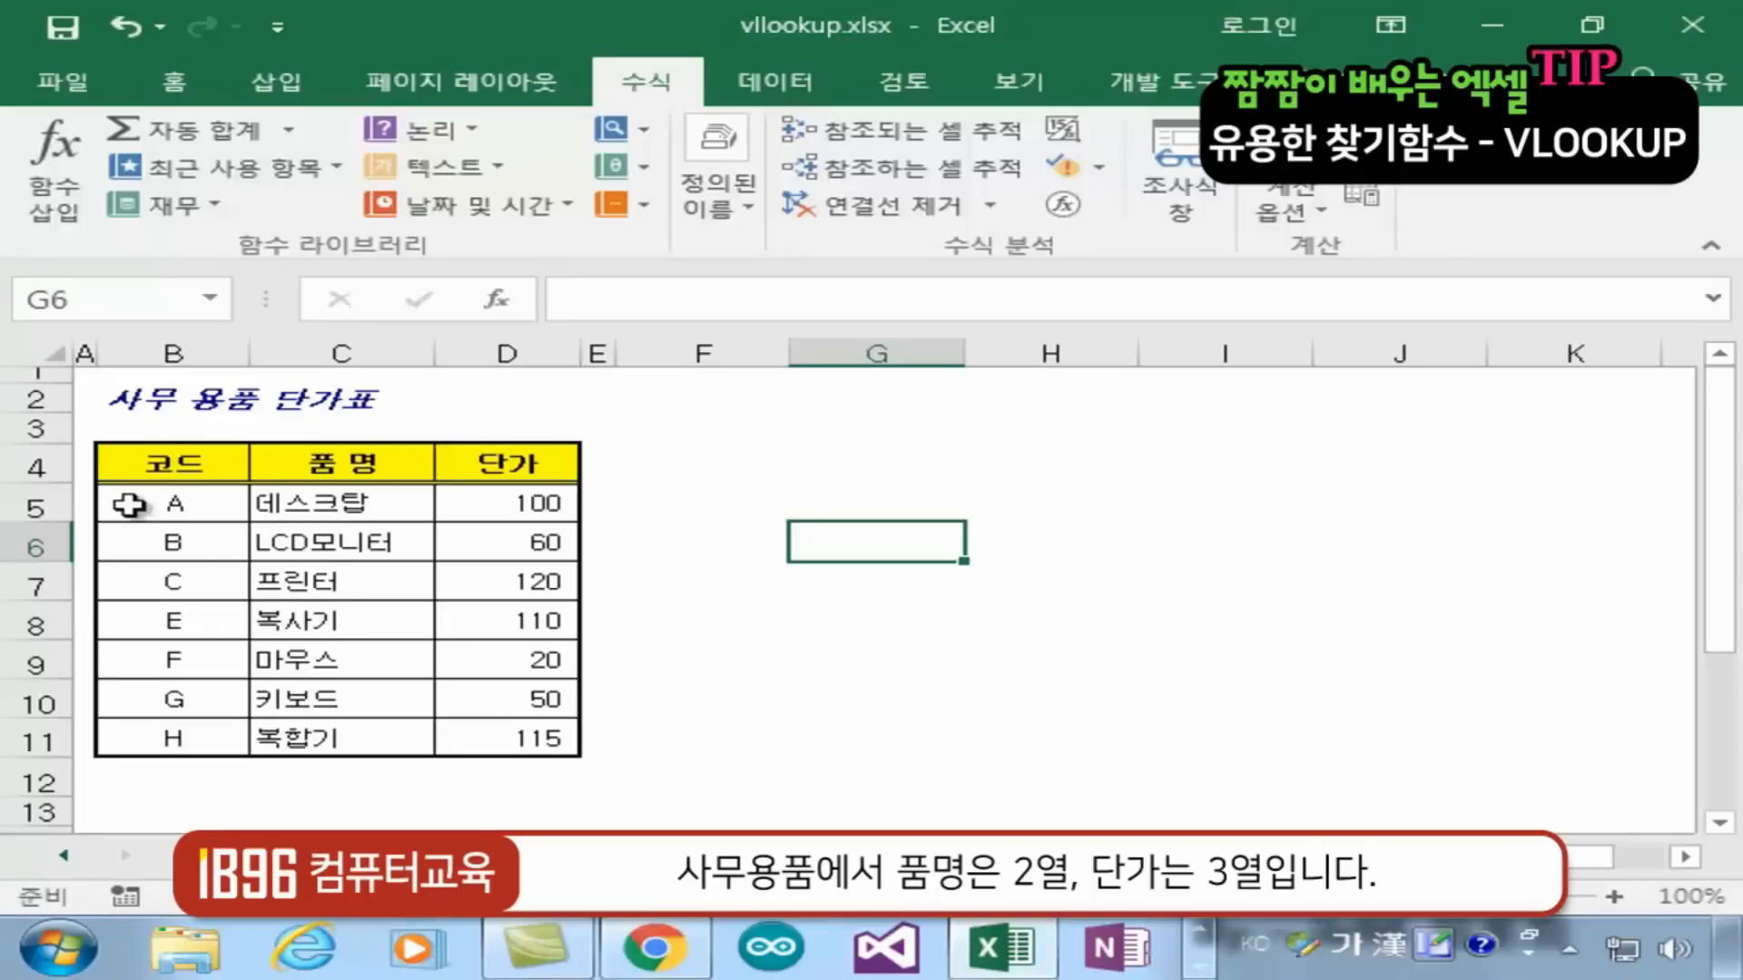
{"action": "left_click", "coordinate": [178, 500]}
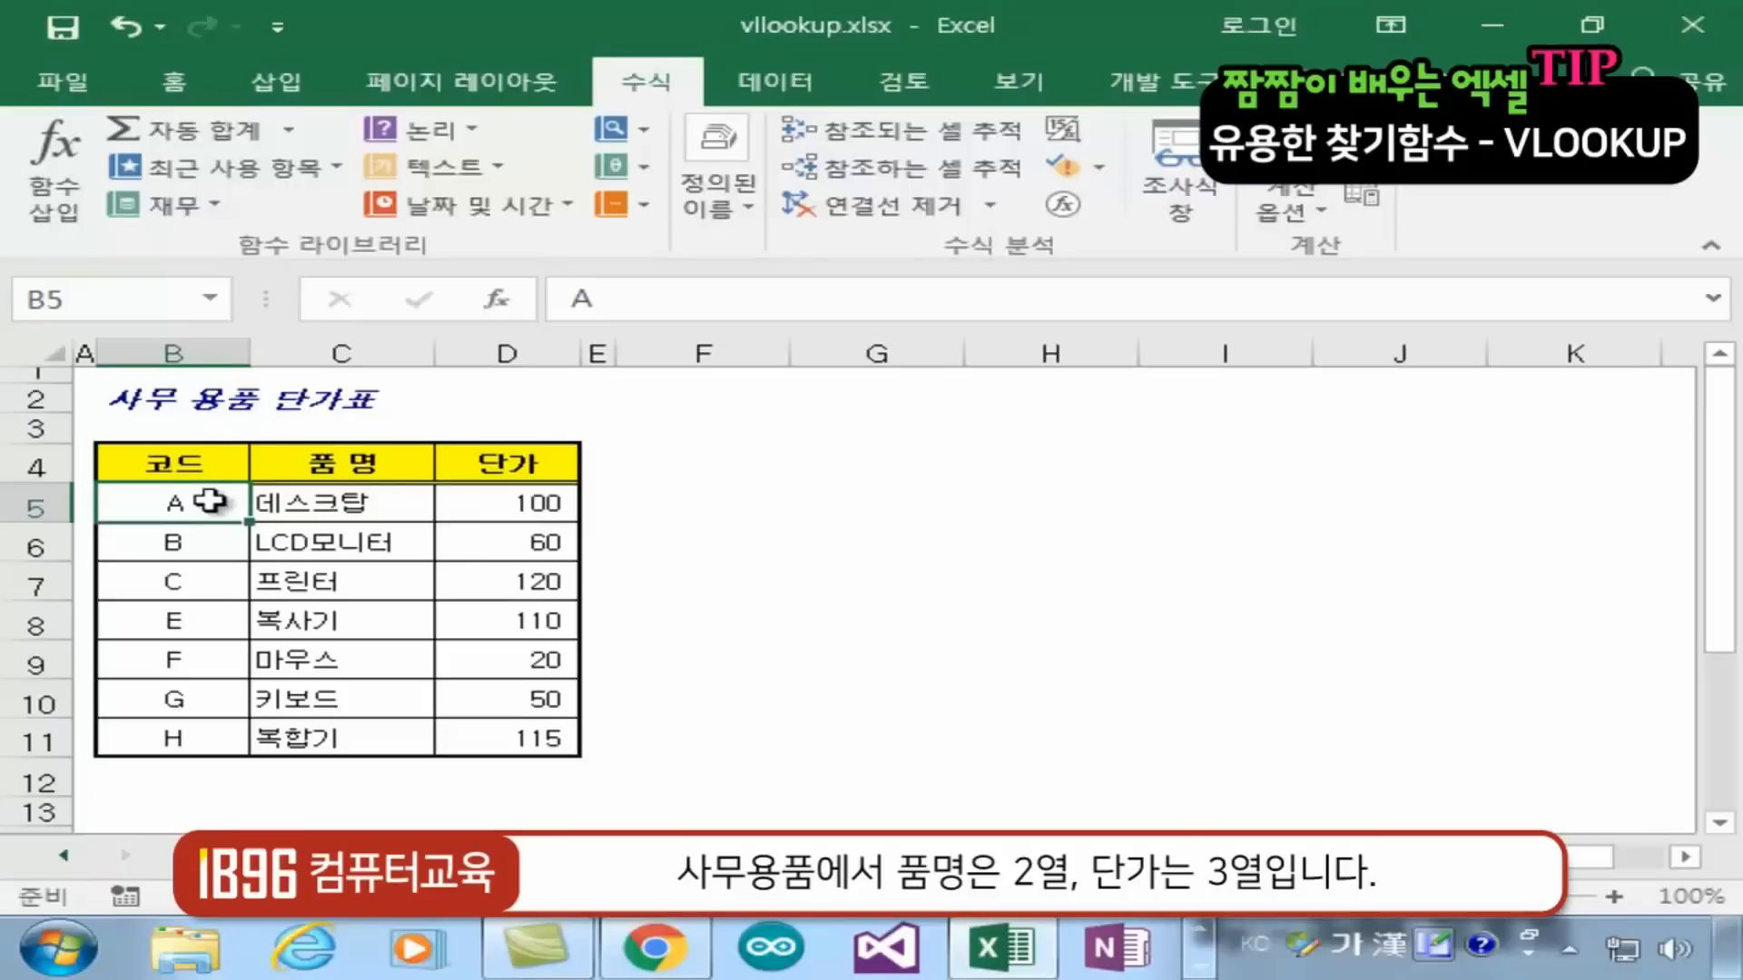
{"action": "left_click", "coordinate": [349, 502]}
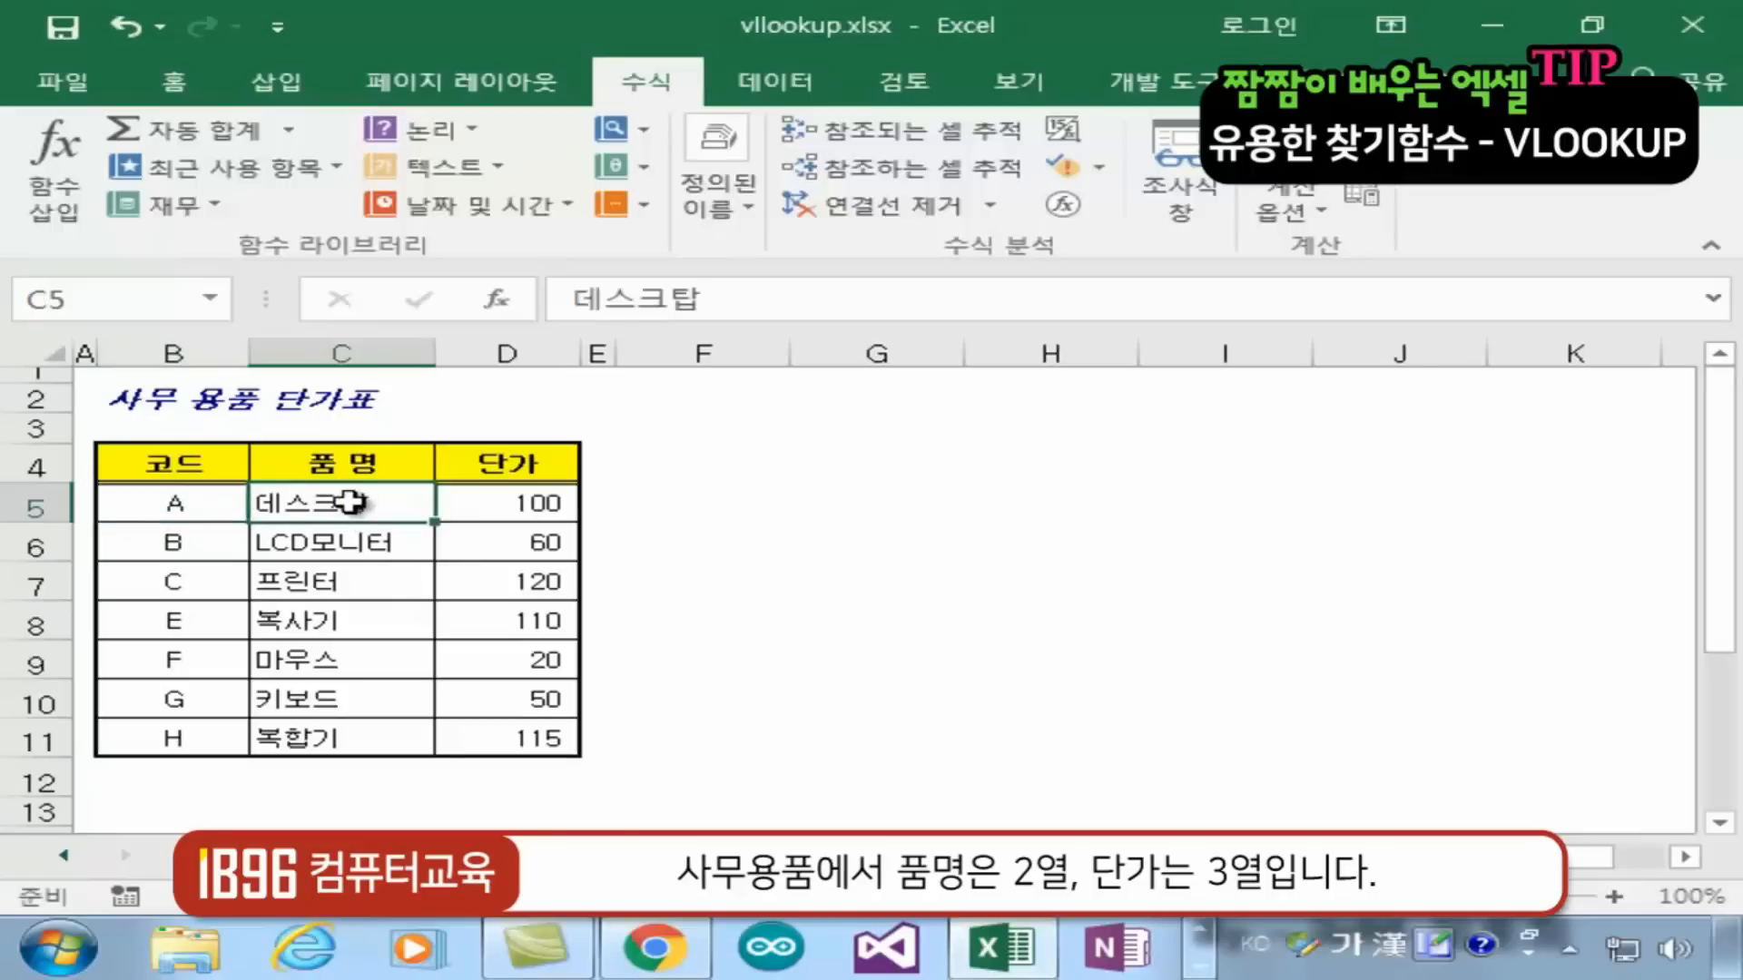
{"action": "left_click", "coordinate": [545, 501]}
{"action": "left_click", "coordinate": [191, 464]}
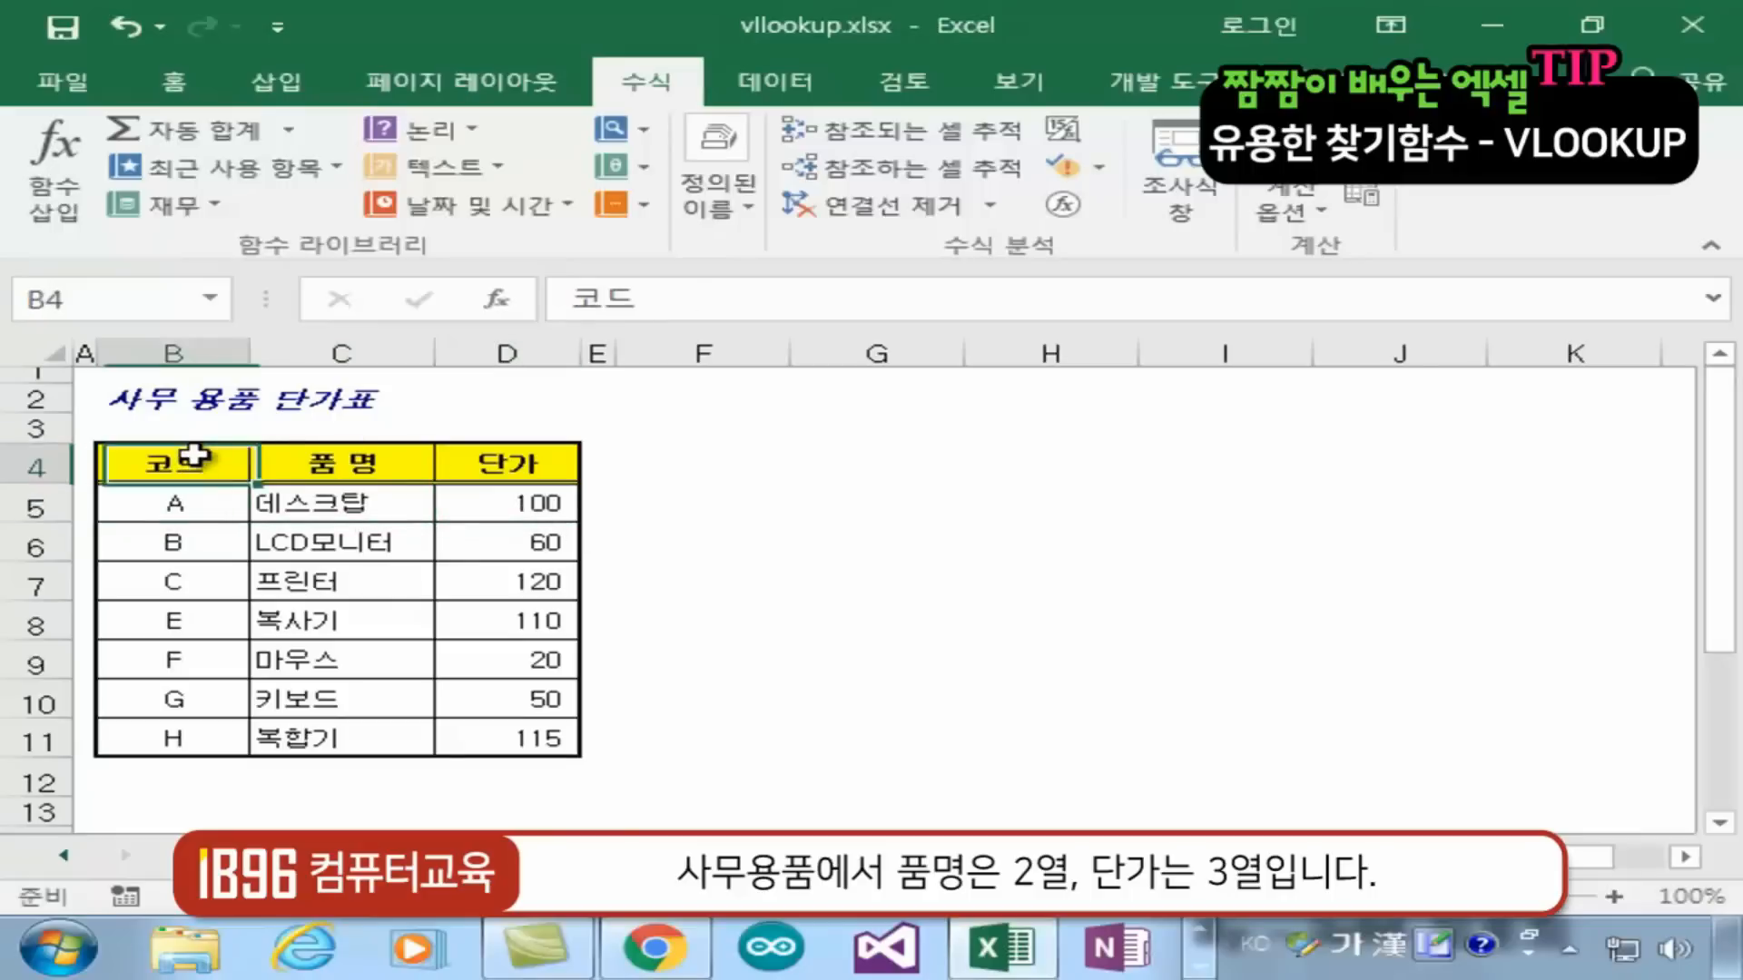
{"action": "left_click", "coordinate": [350, 465]}
{"action": "left_click", "coordinate": [555, 465]}
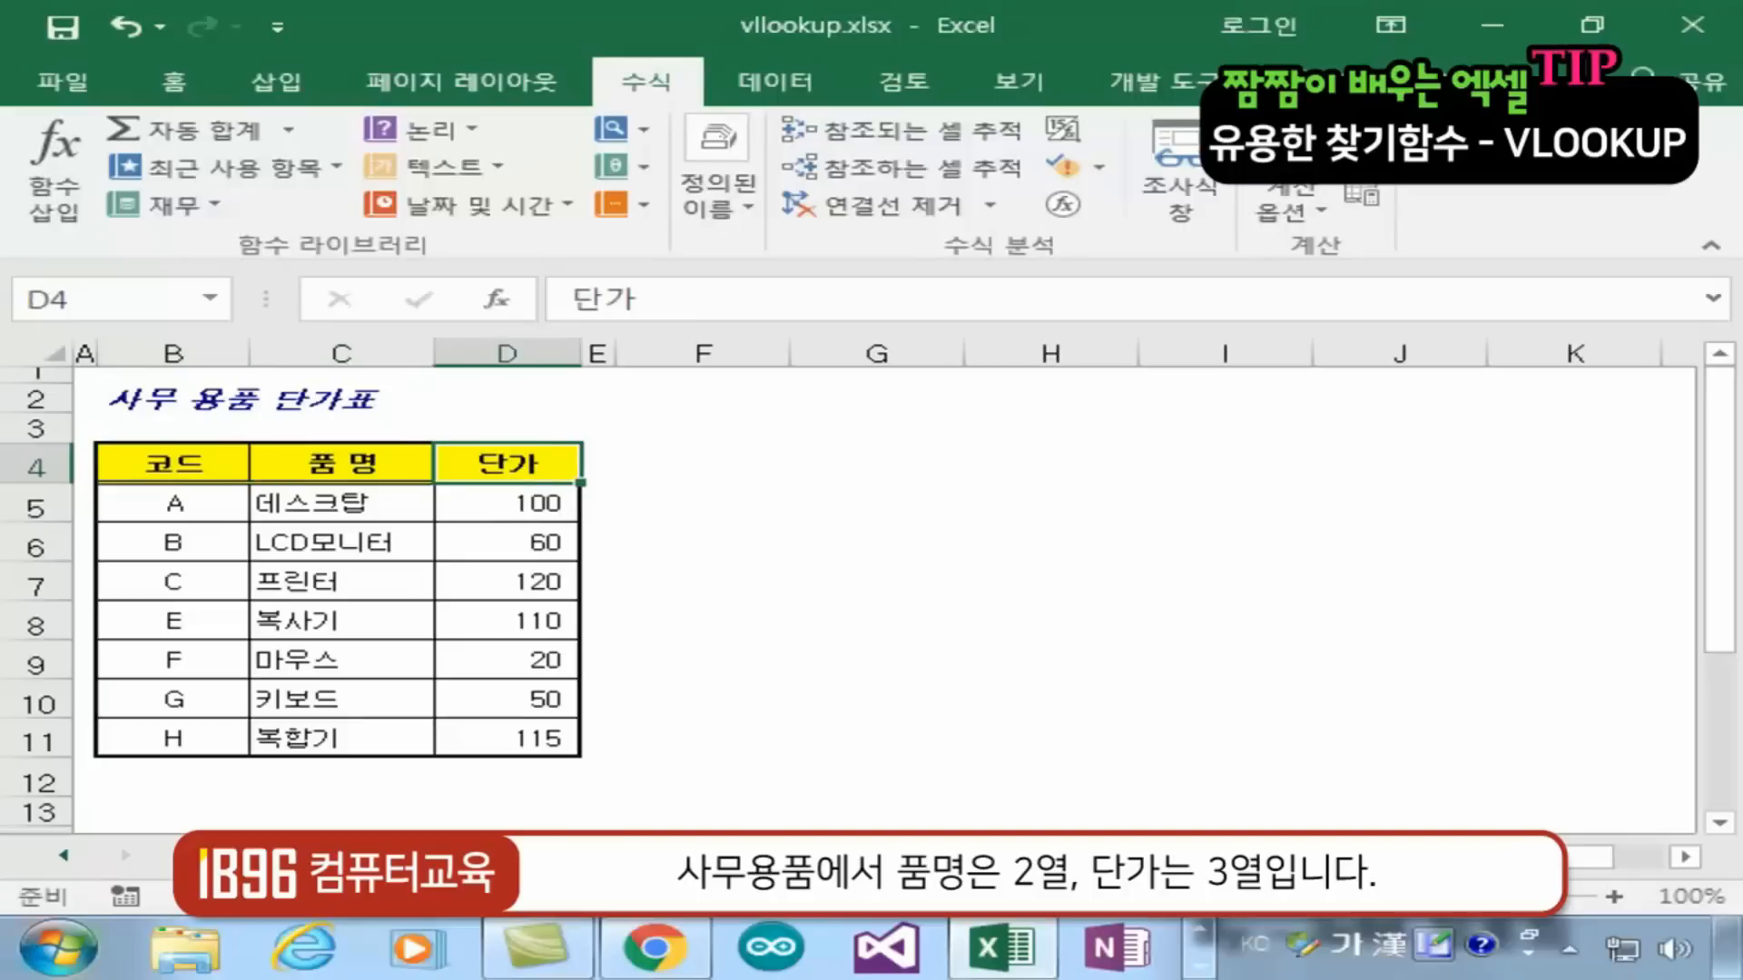
Start a new VLOOKUP formula in E6 of the estimate sheet with D6 as the lookup value
{"action": "left_click", "coordinate": [225, 856]}
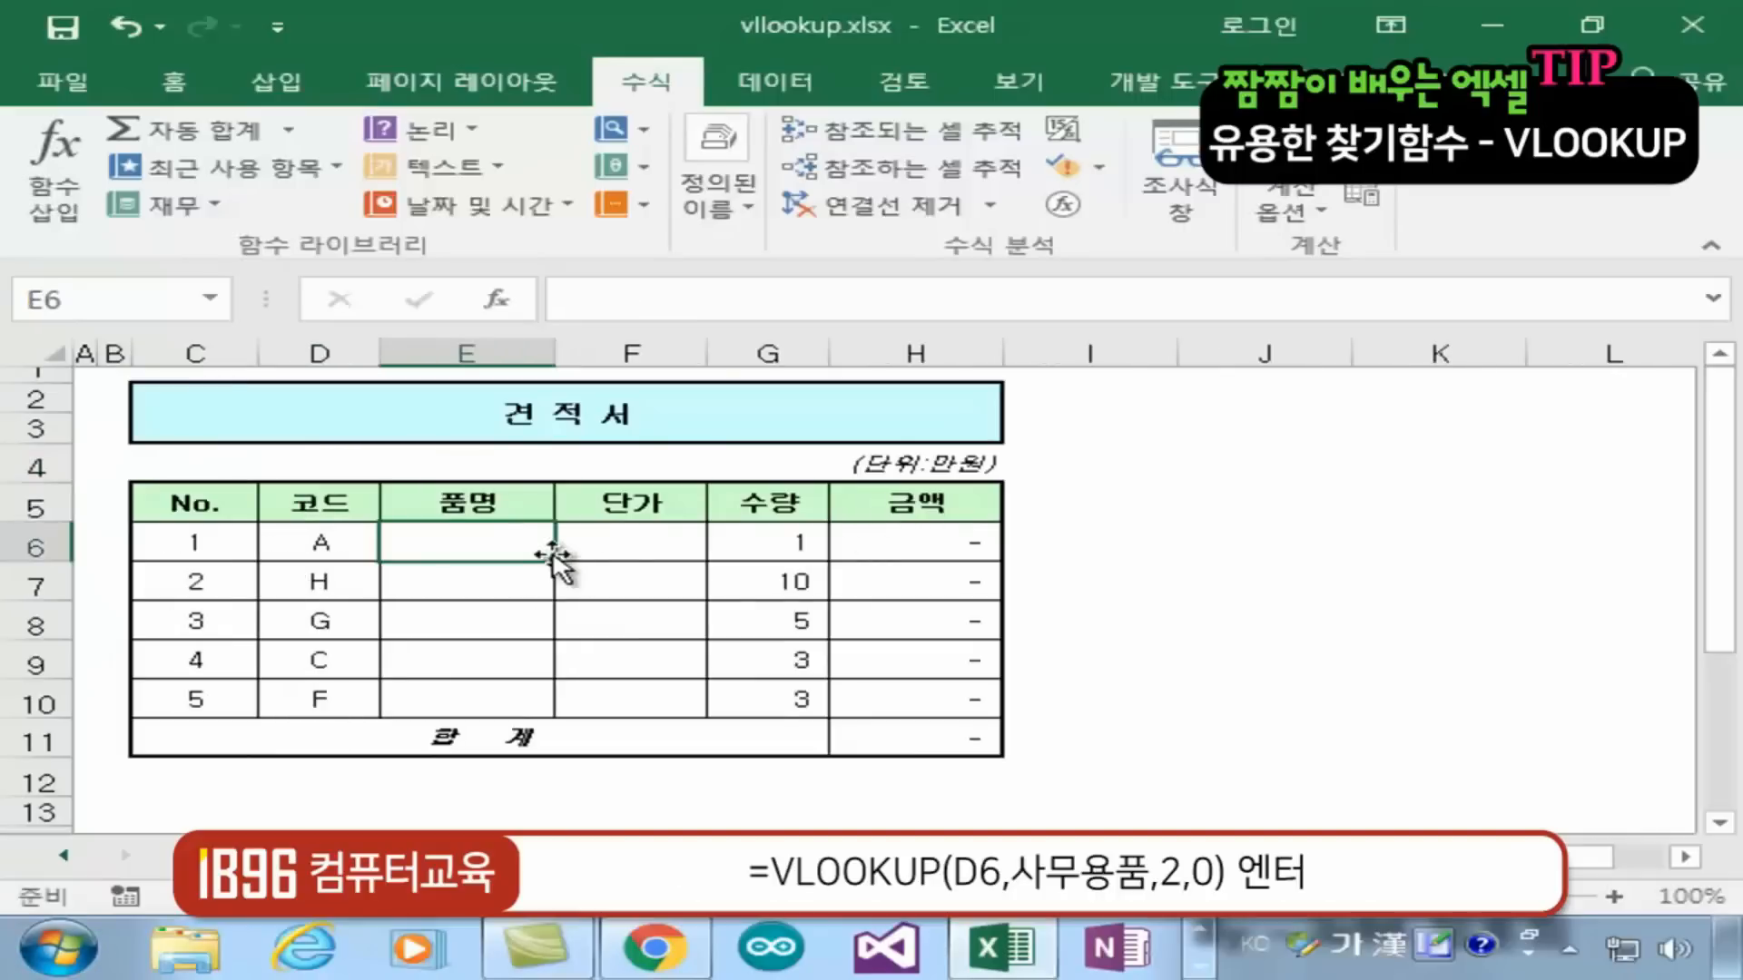
{"action": "type", "text": "="}
{"action": "type", "text": "피"}
{"action": "key", "text": "BackSpace"}
{"action": "key", "text": "BackSpace"}
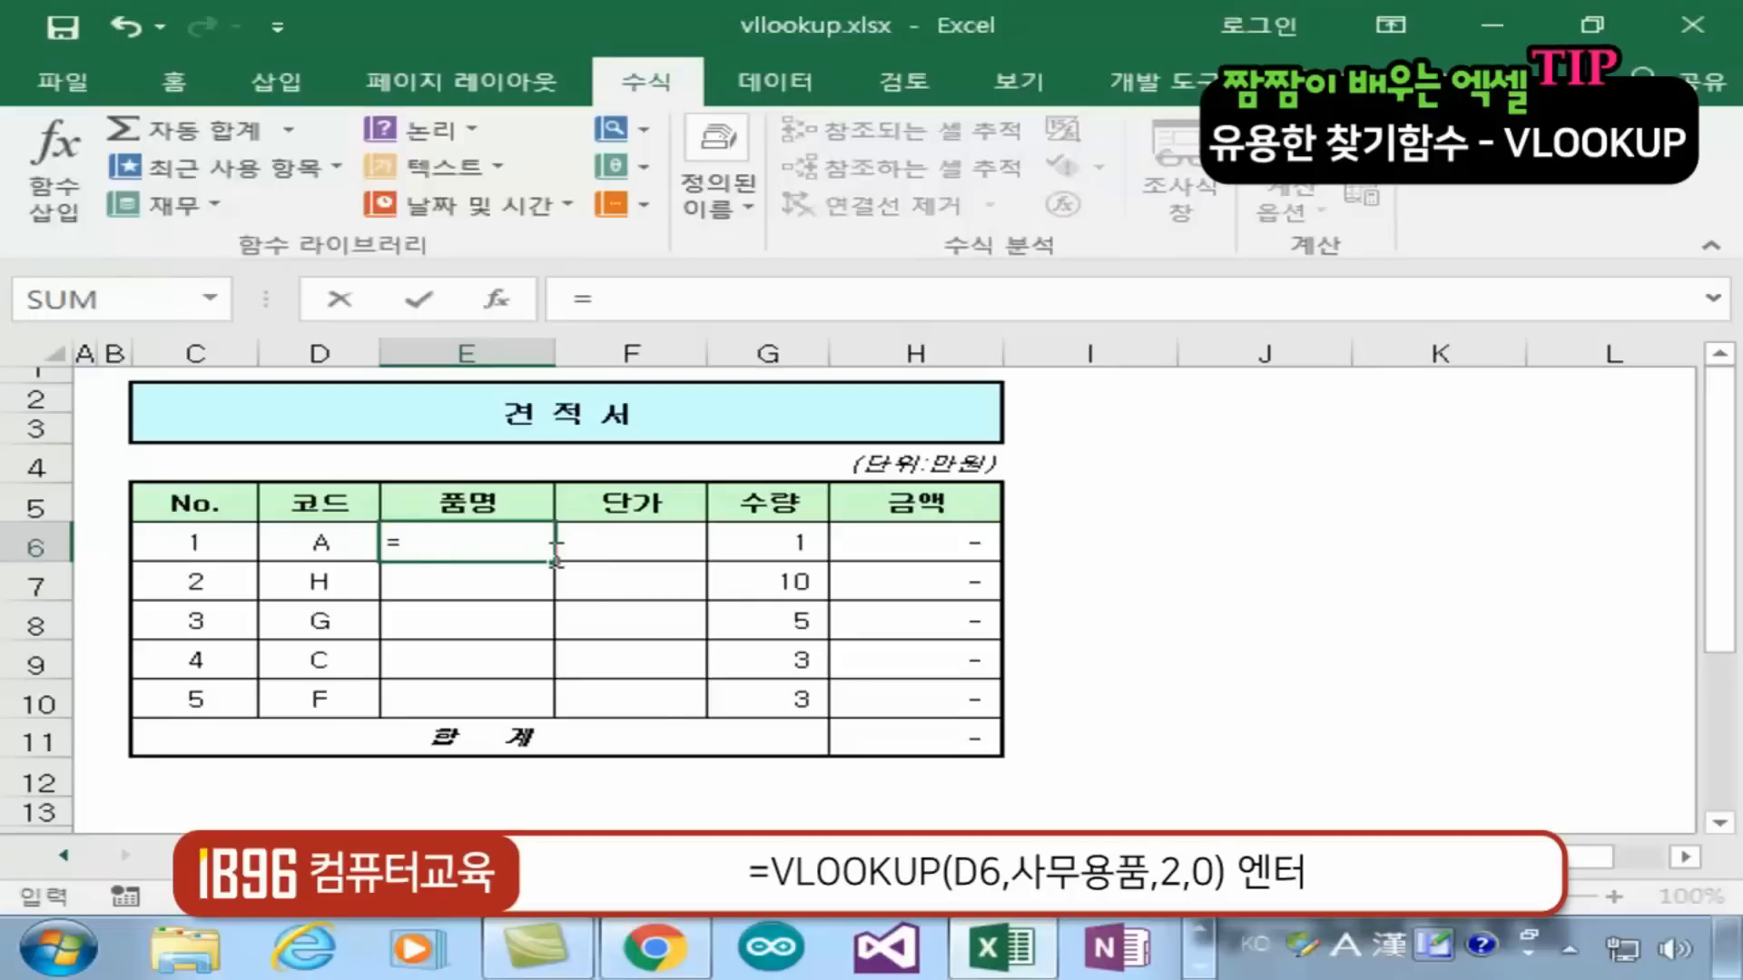
{"action": "type", "text": "VLOOKUP("}
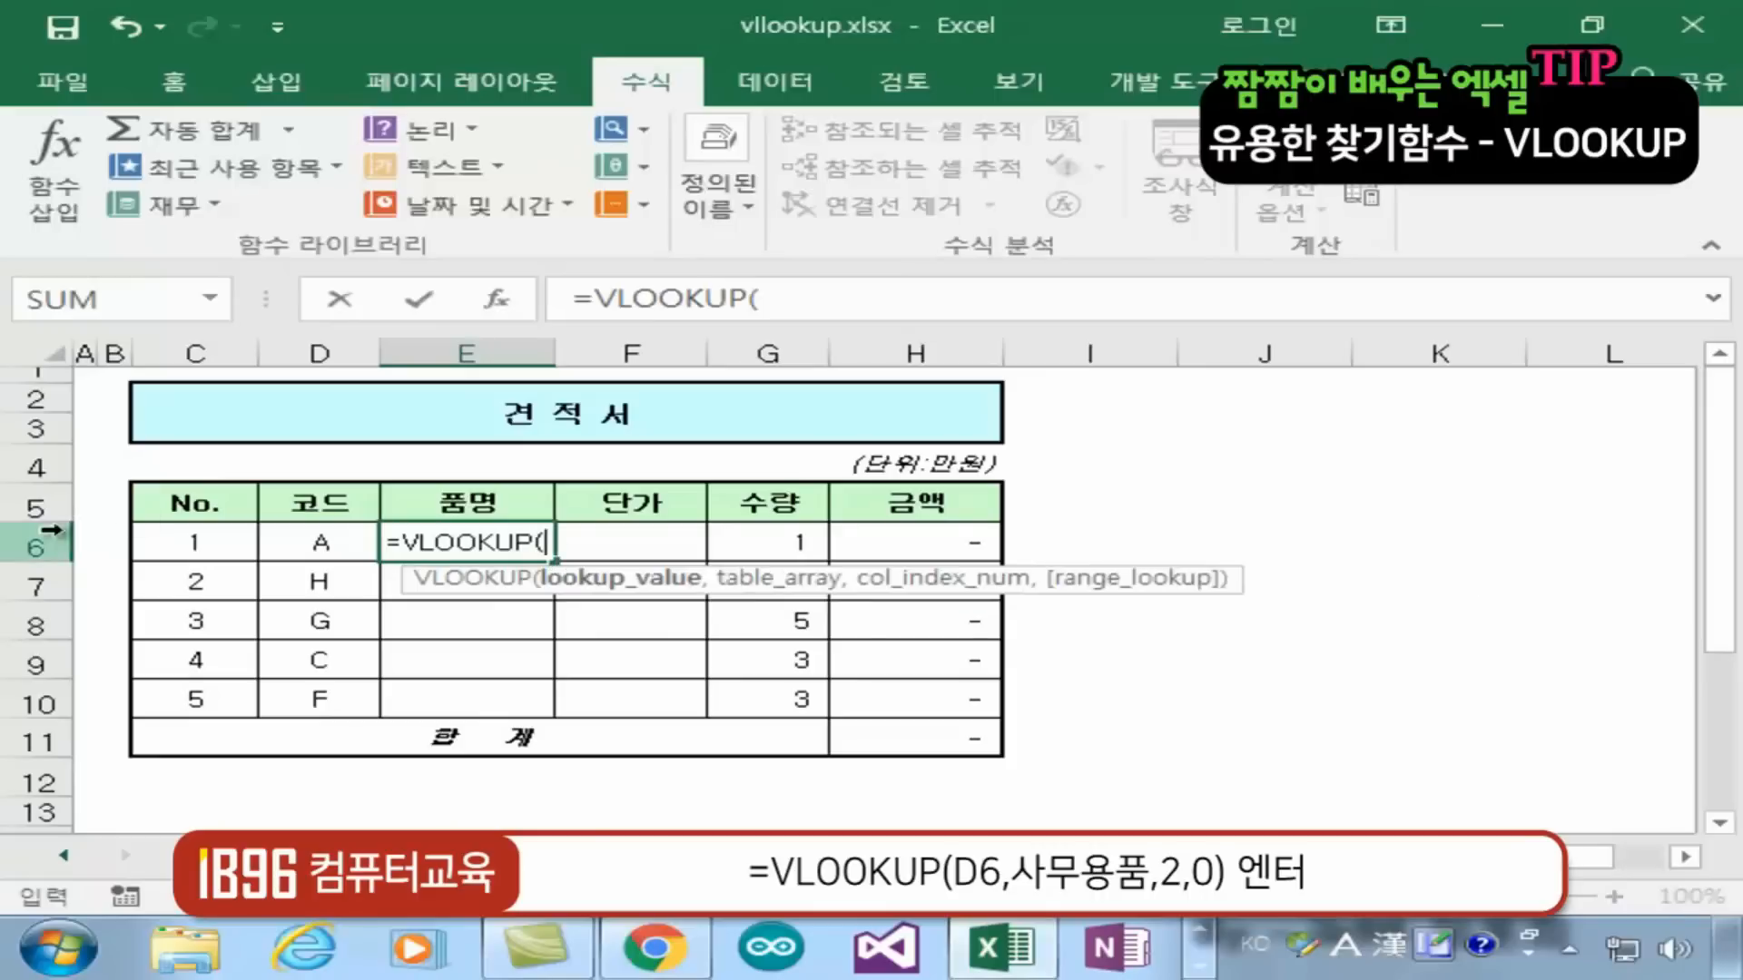
{"action": "left_click", "coordinate": [322, 547]}
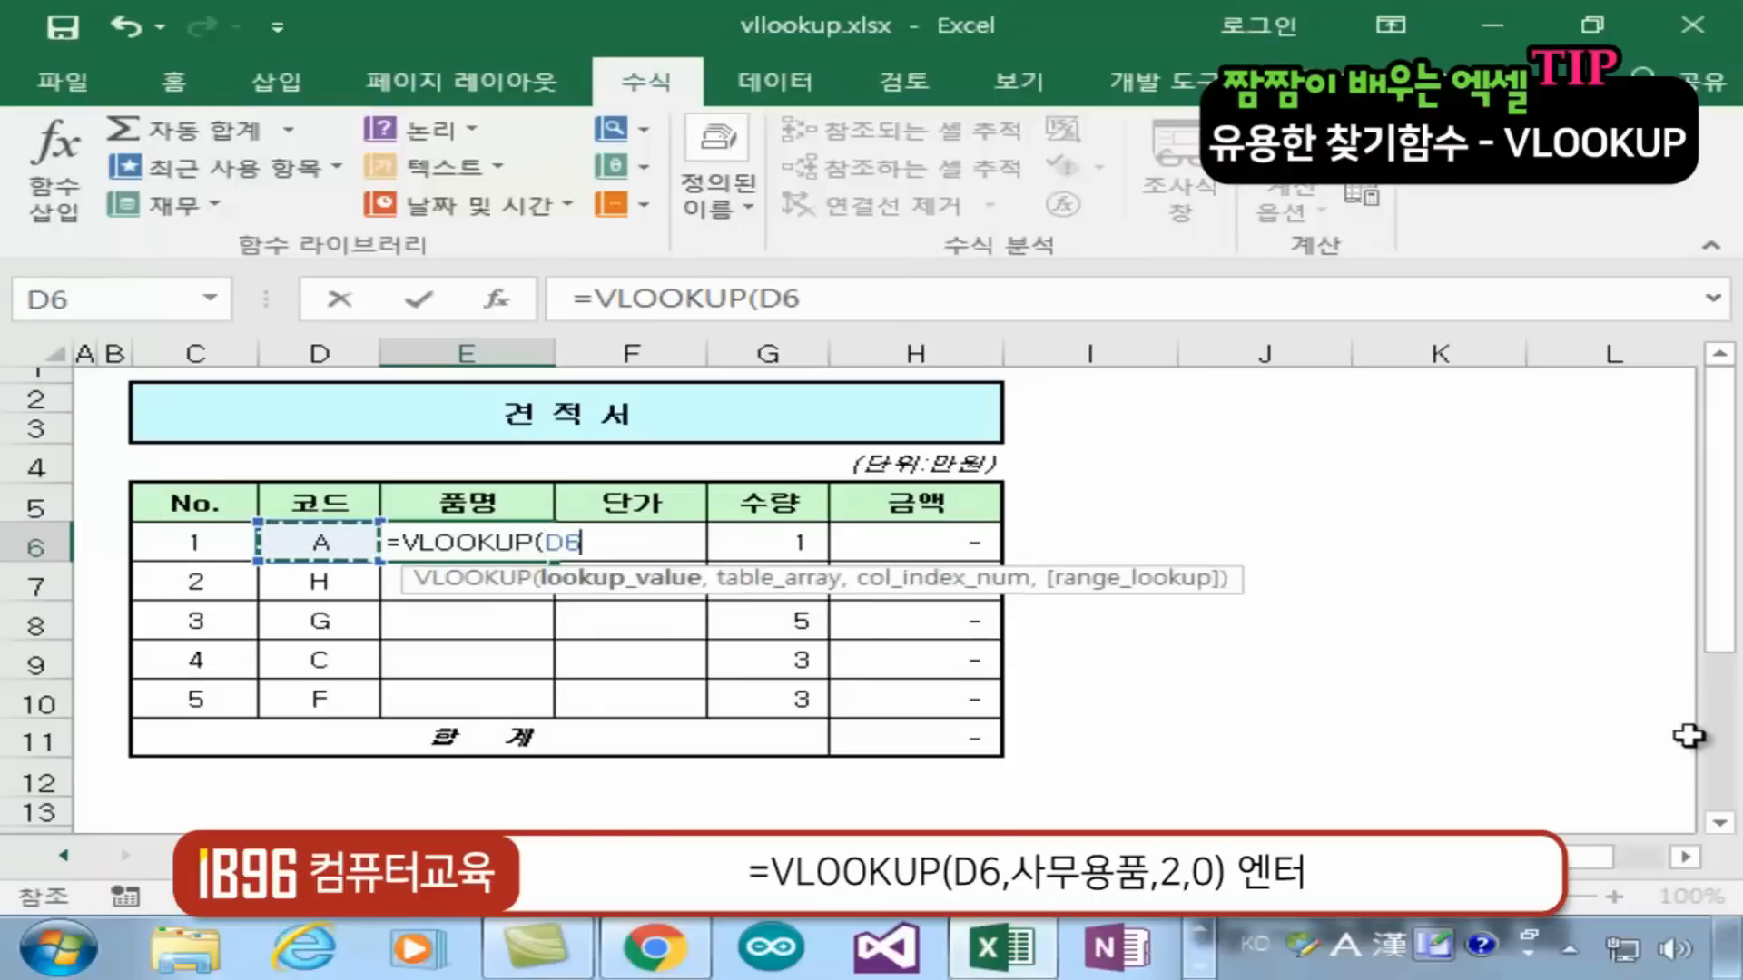
{"action": "type", "text": ","}
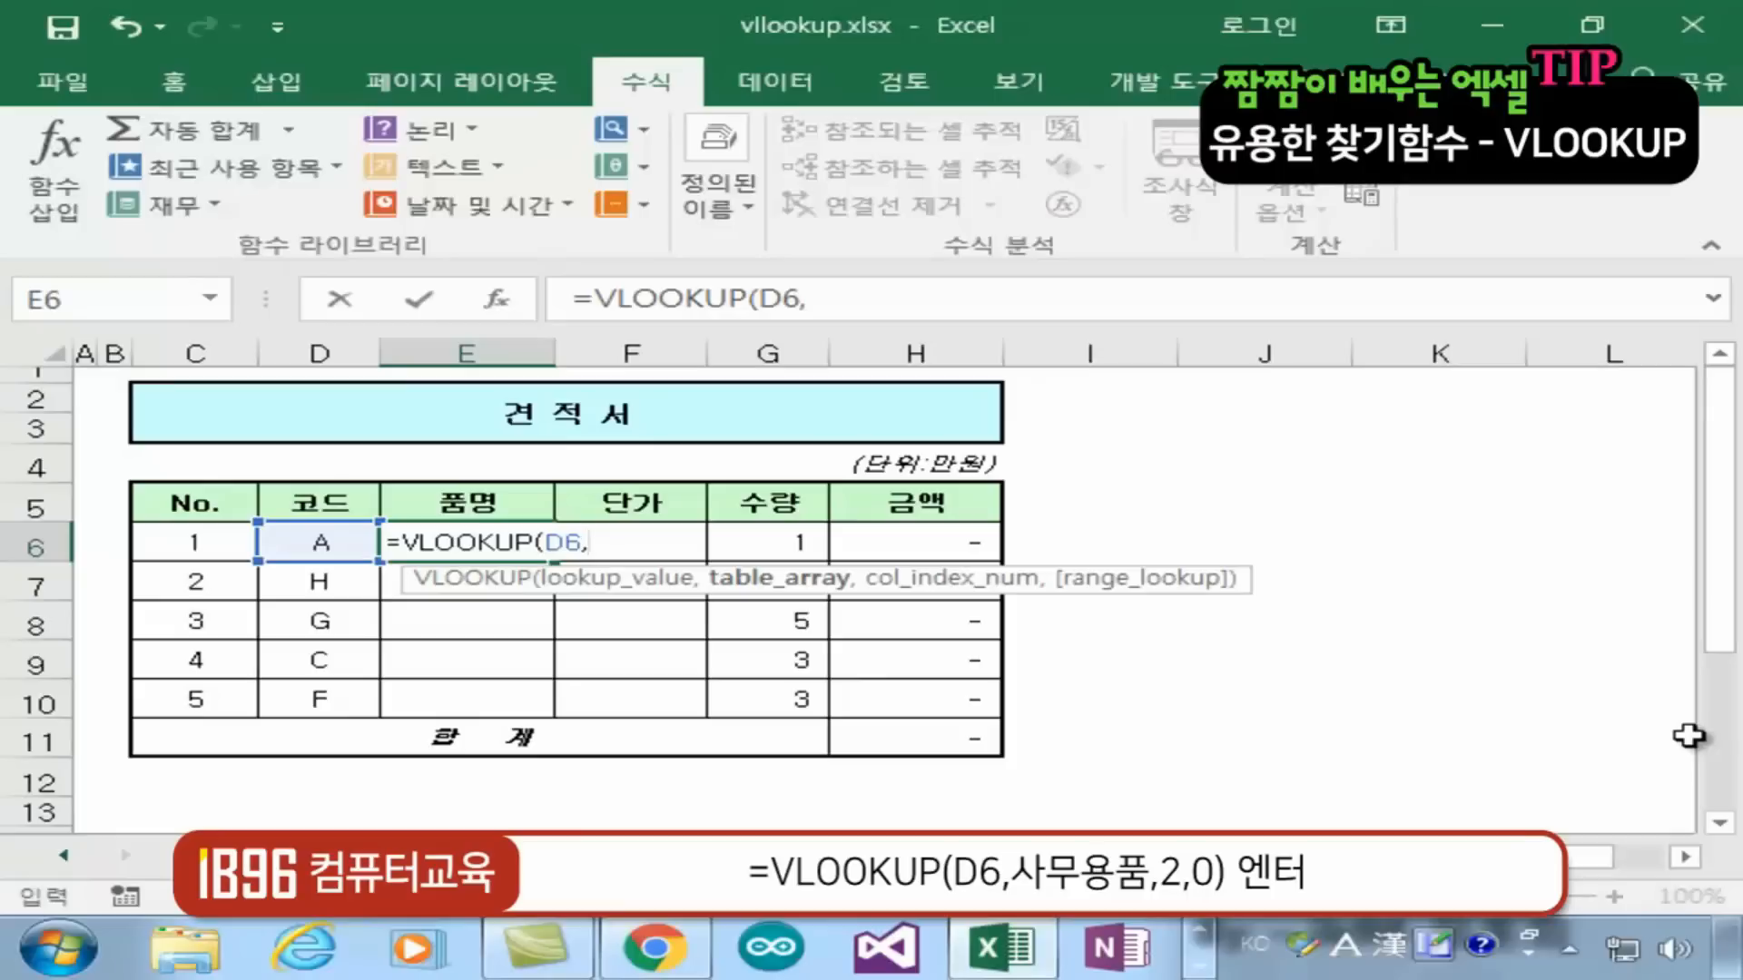
Complete the E6 formula as =VLOOKUP(D6,사무용품,2,0) and copy it down the 품명 column to E10
{"action": "key", "text": "Hangul"}
{"action": "type", "text": "사무용품,"}
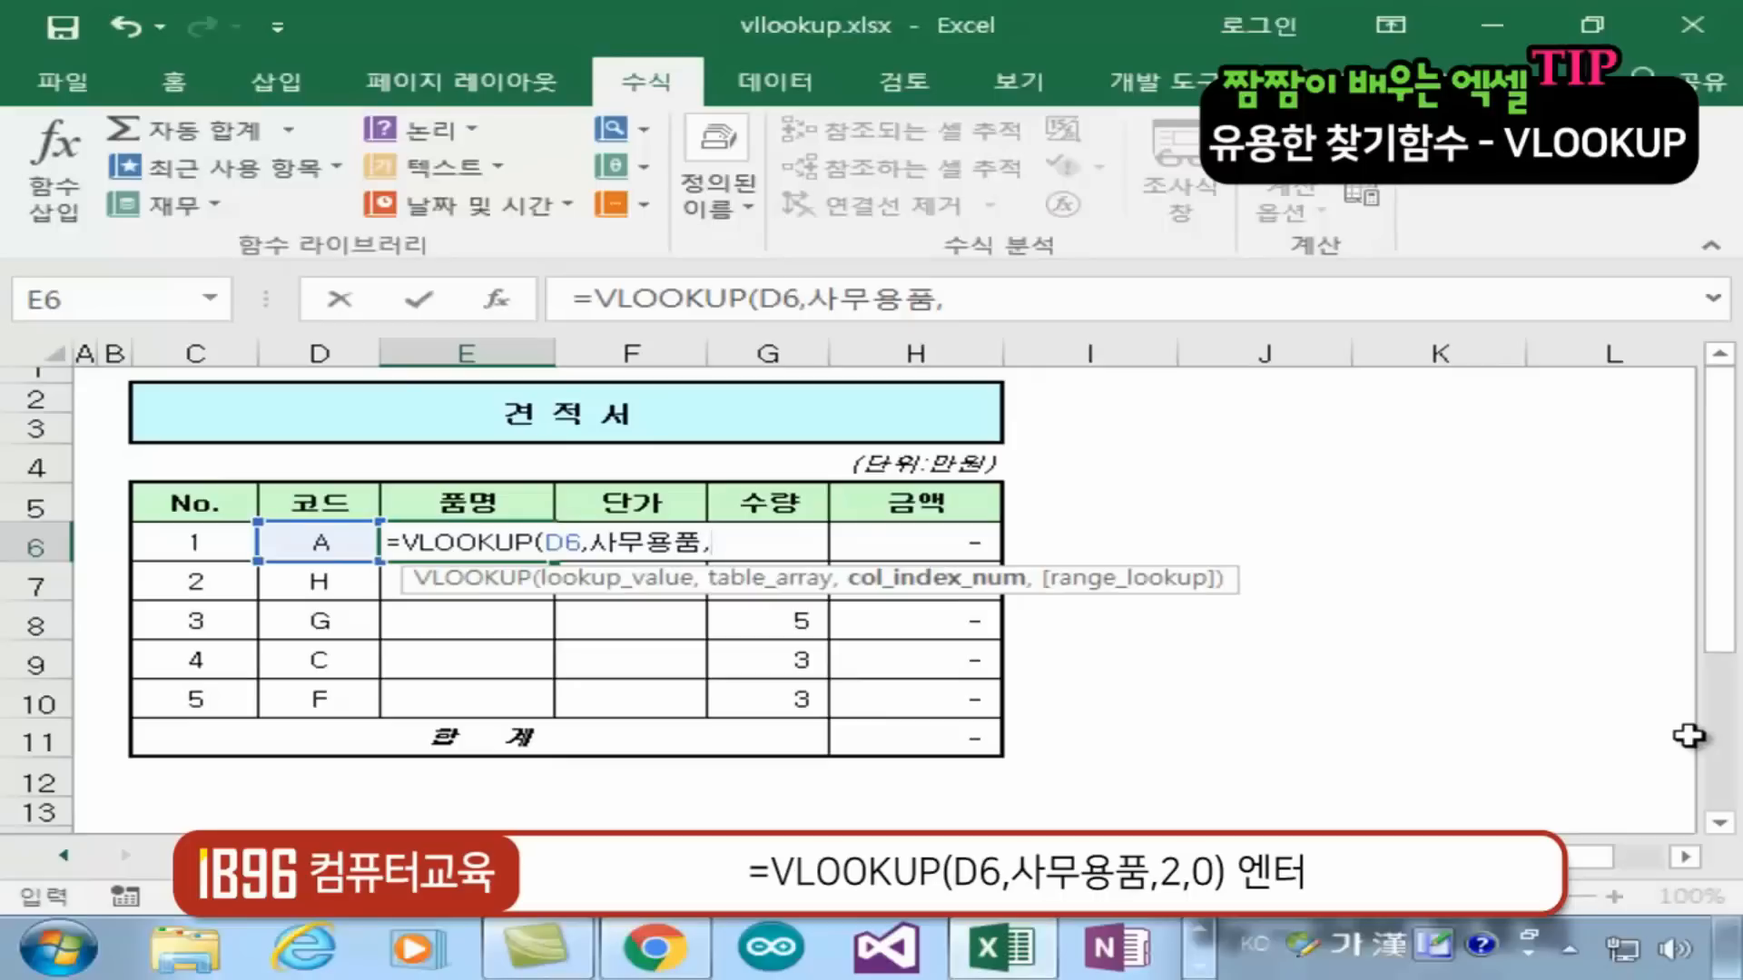
{"action": "type", "text": "2,"}
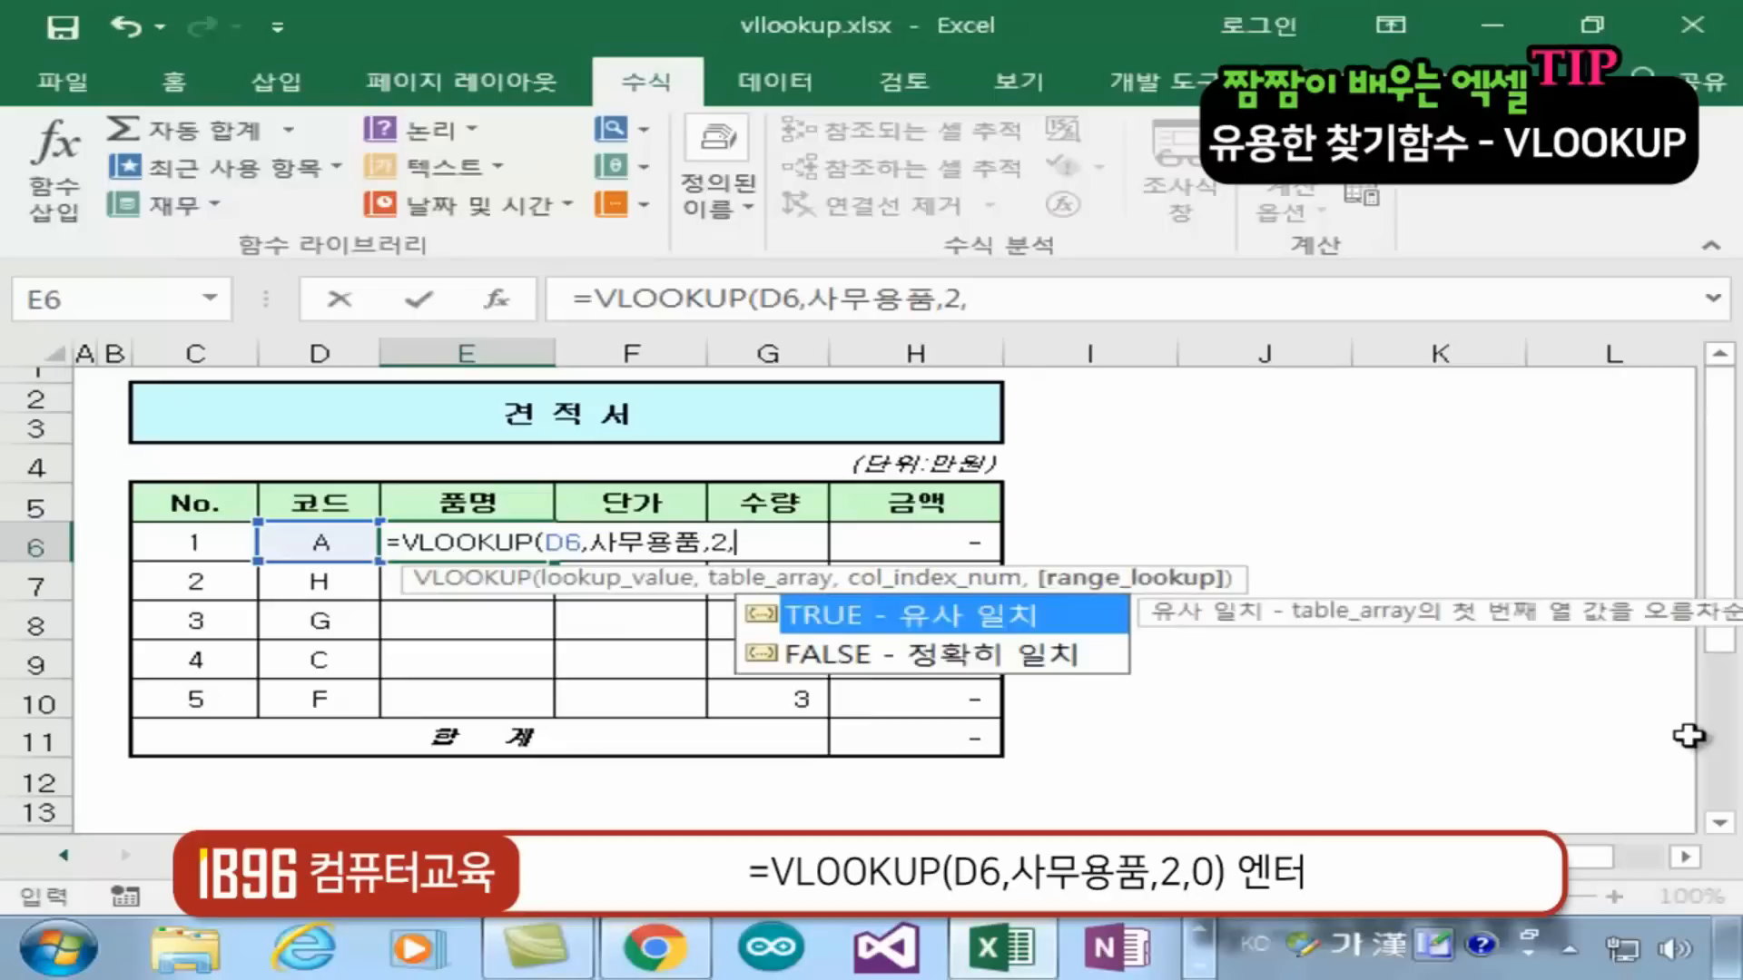
{"action": "type", "text": "0)"}
{"action": "key", "text": "Return"}
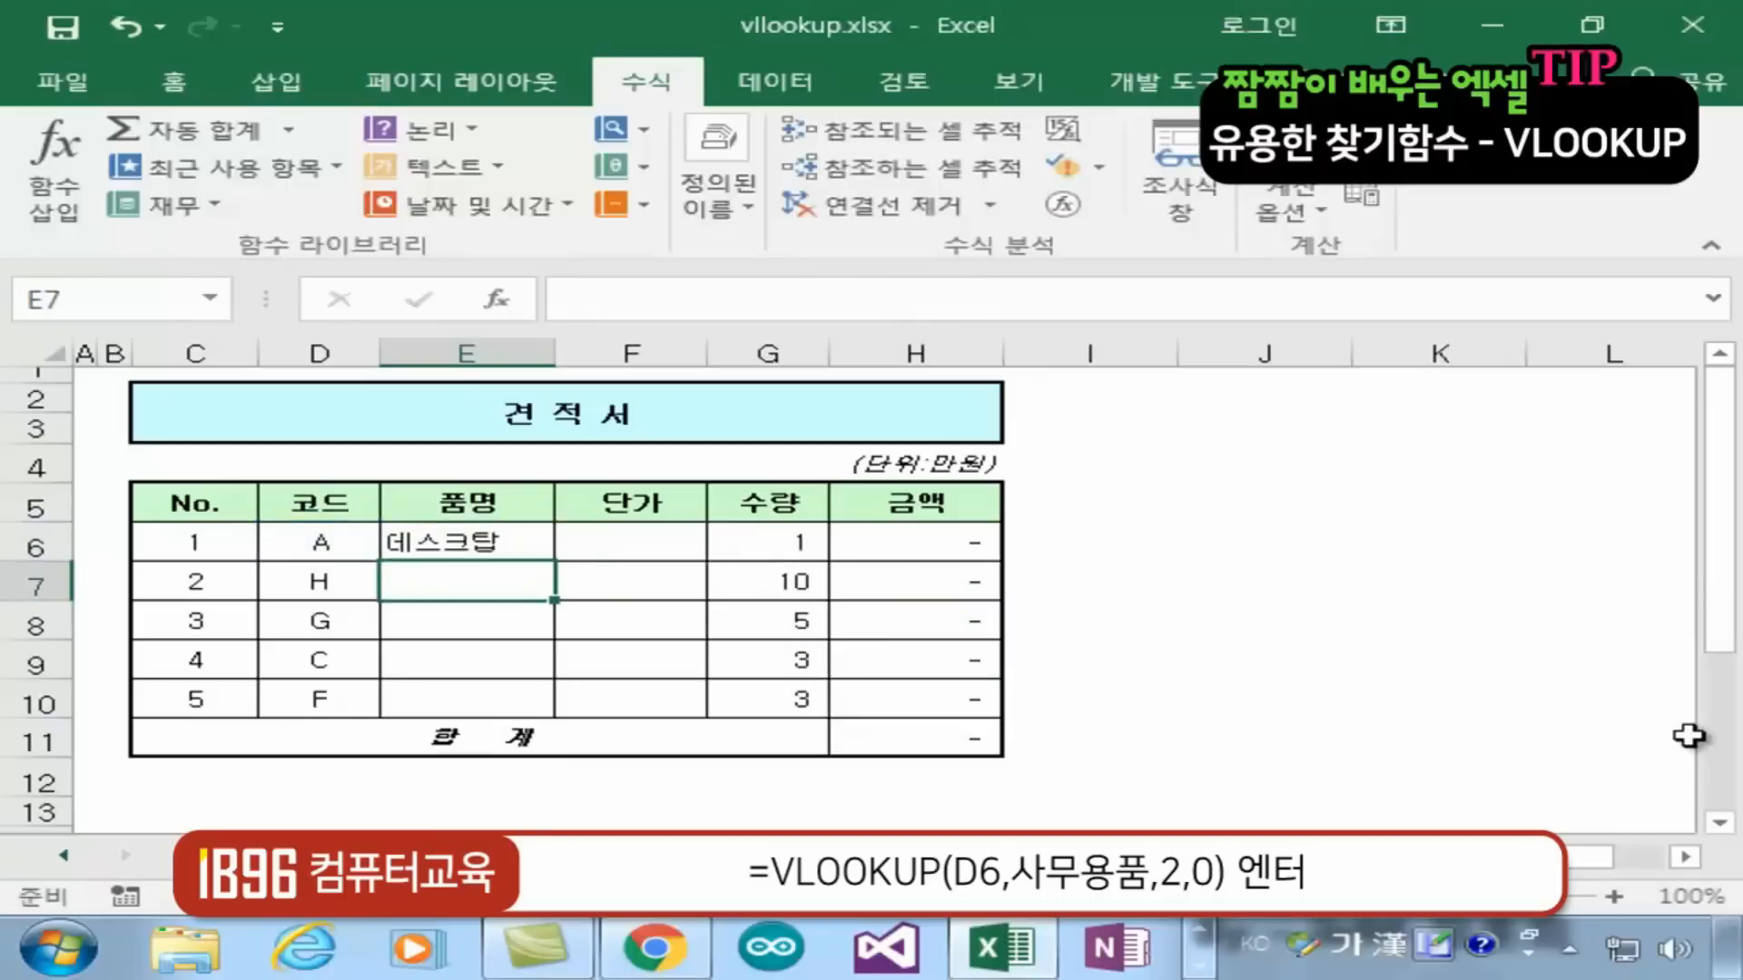
{"action": "left_click", "coordinate": [461, 548]}
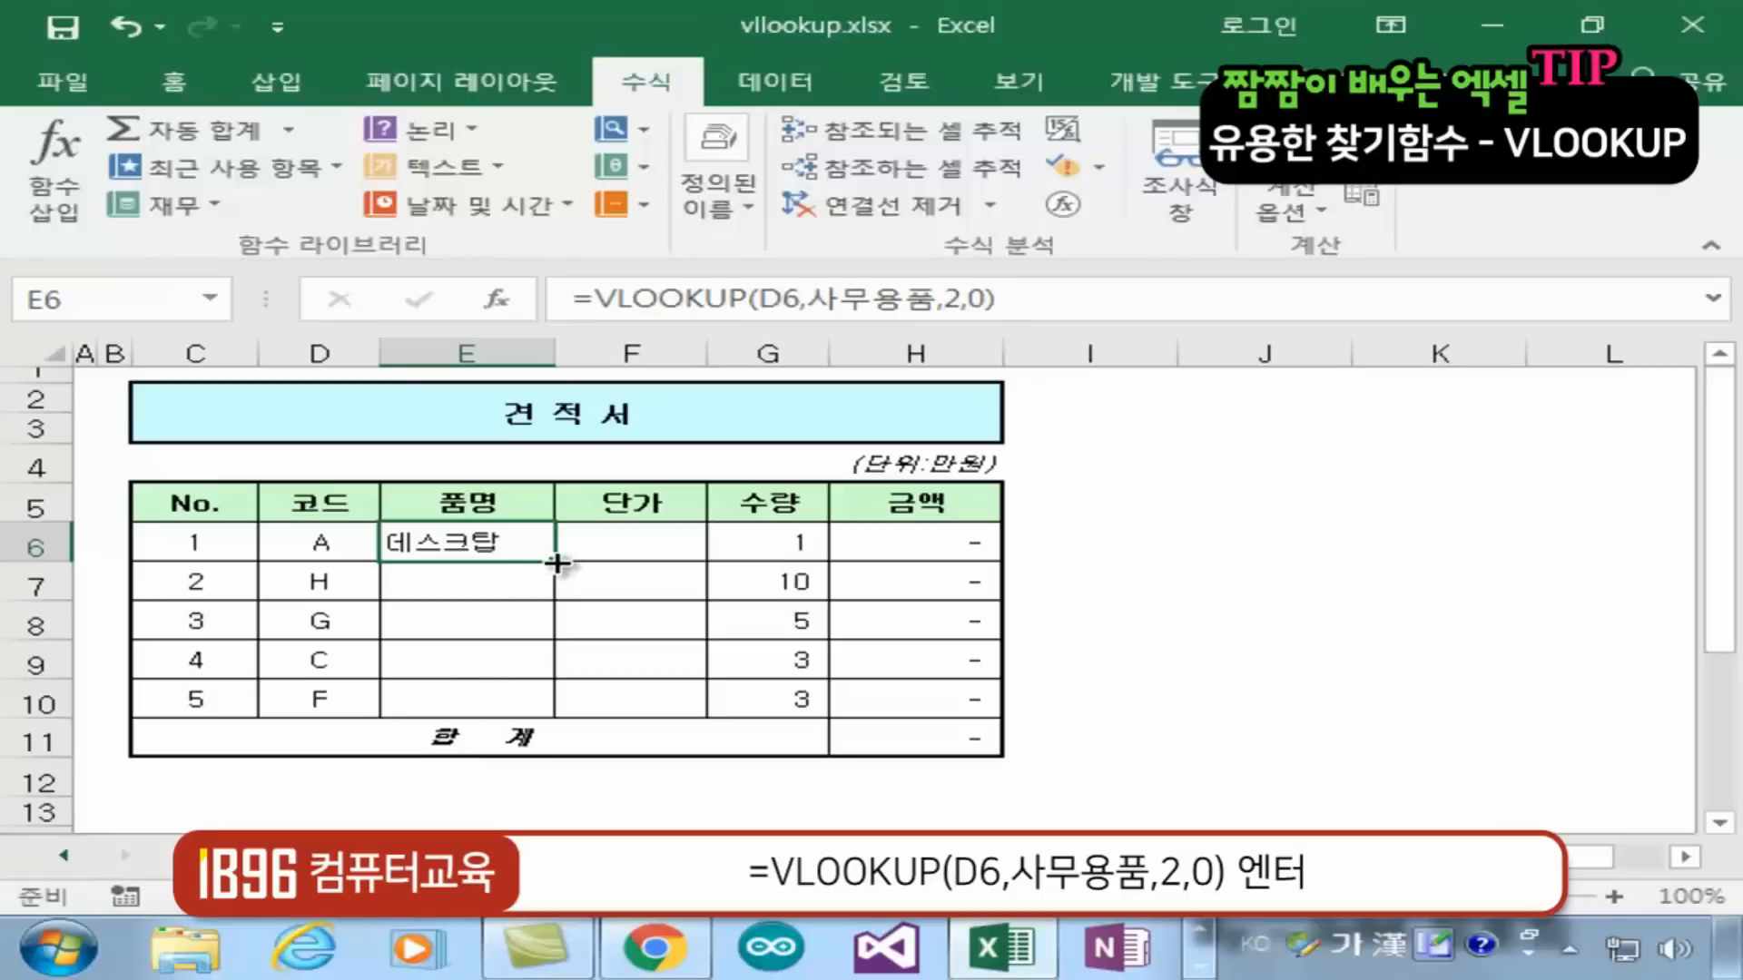
{"action": "left_click_drag", "start_coordinate": [555, 561], "coordinate": [556, 717]}
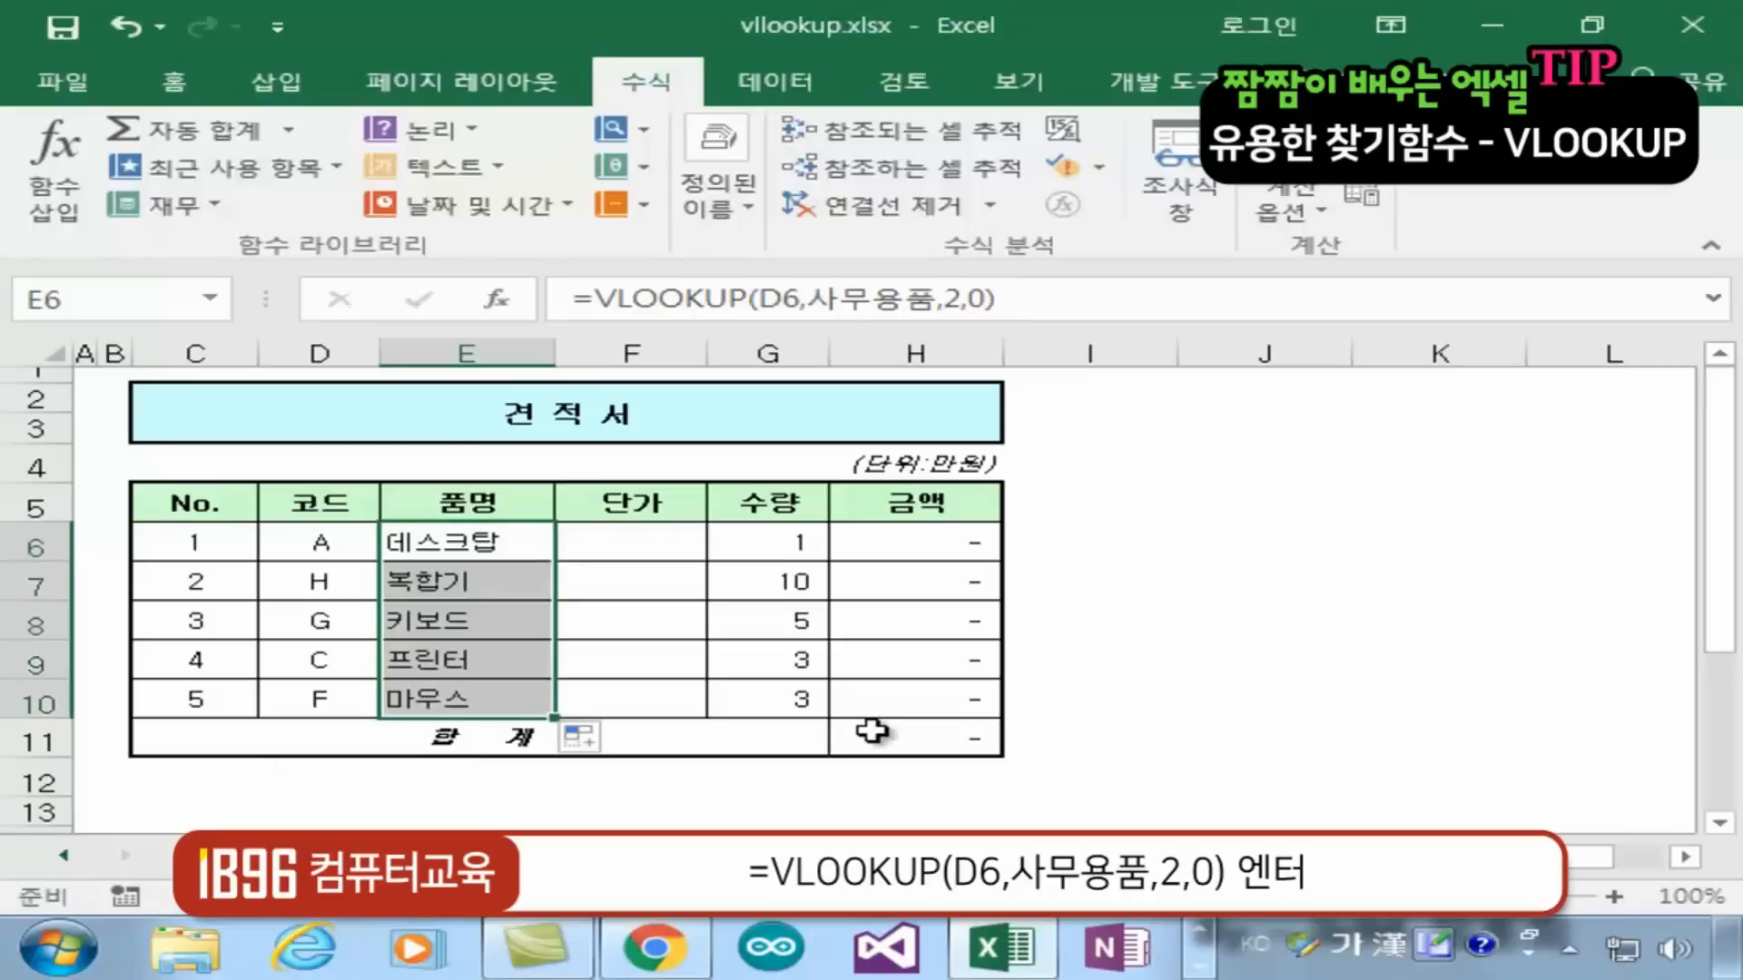
Start a VLOOKUP formula in F6 of the estimate sheet with D6 as the lookup value
{"action": "left_click", "coordinate": [625, 544]}
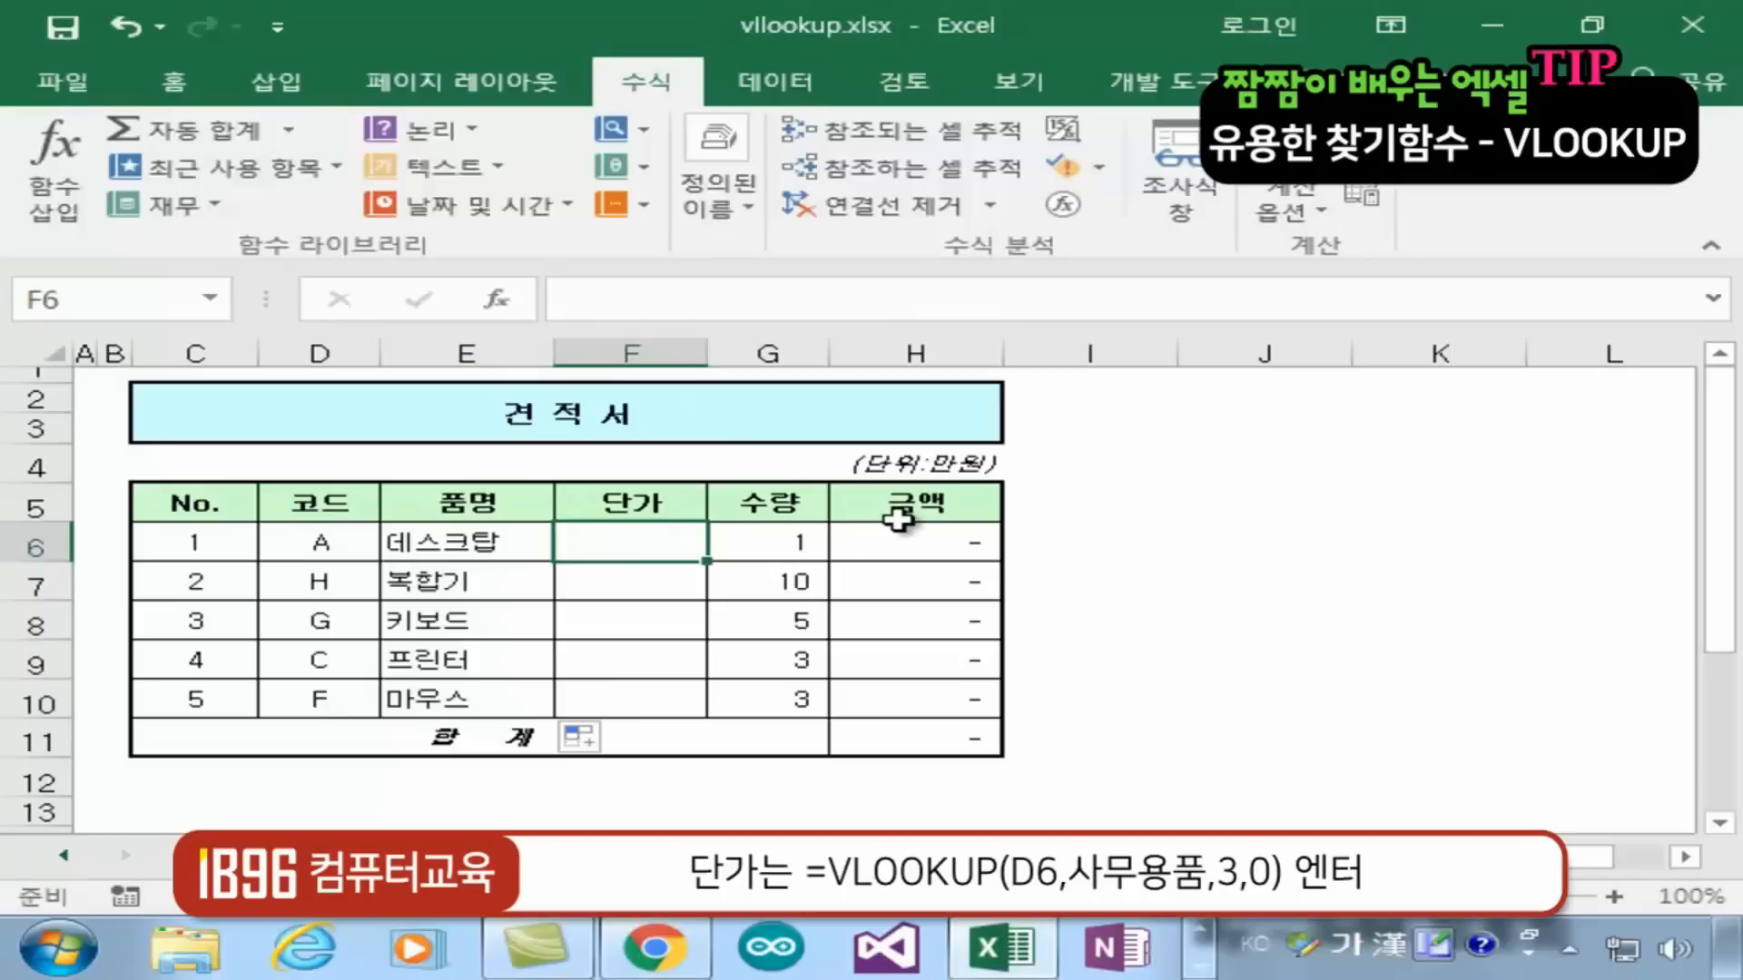
{"action": "type", "text": "=ㅍ"}
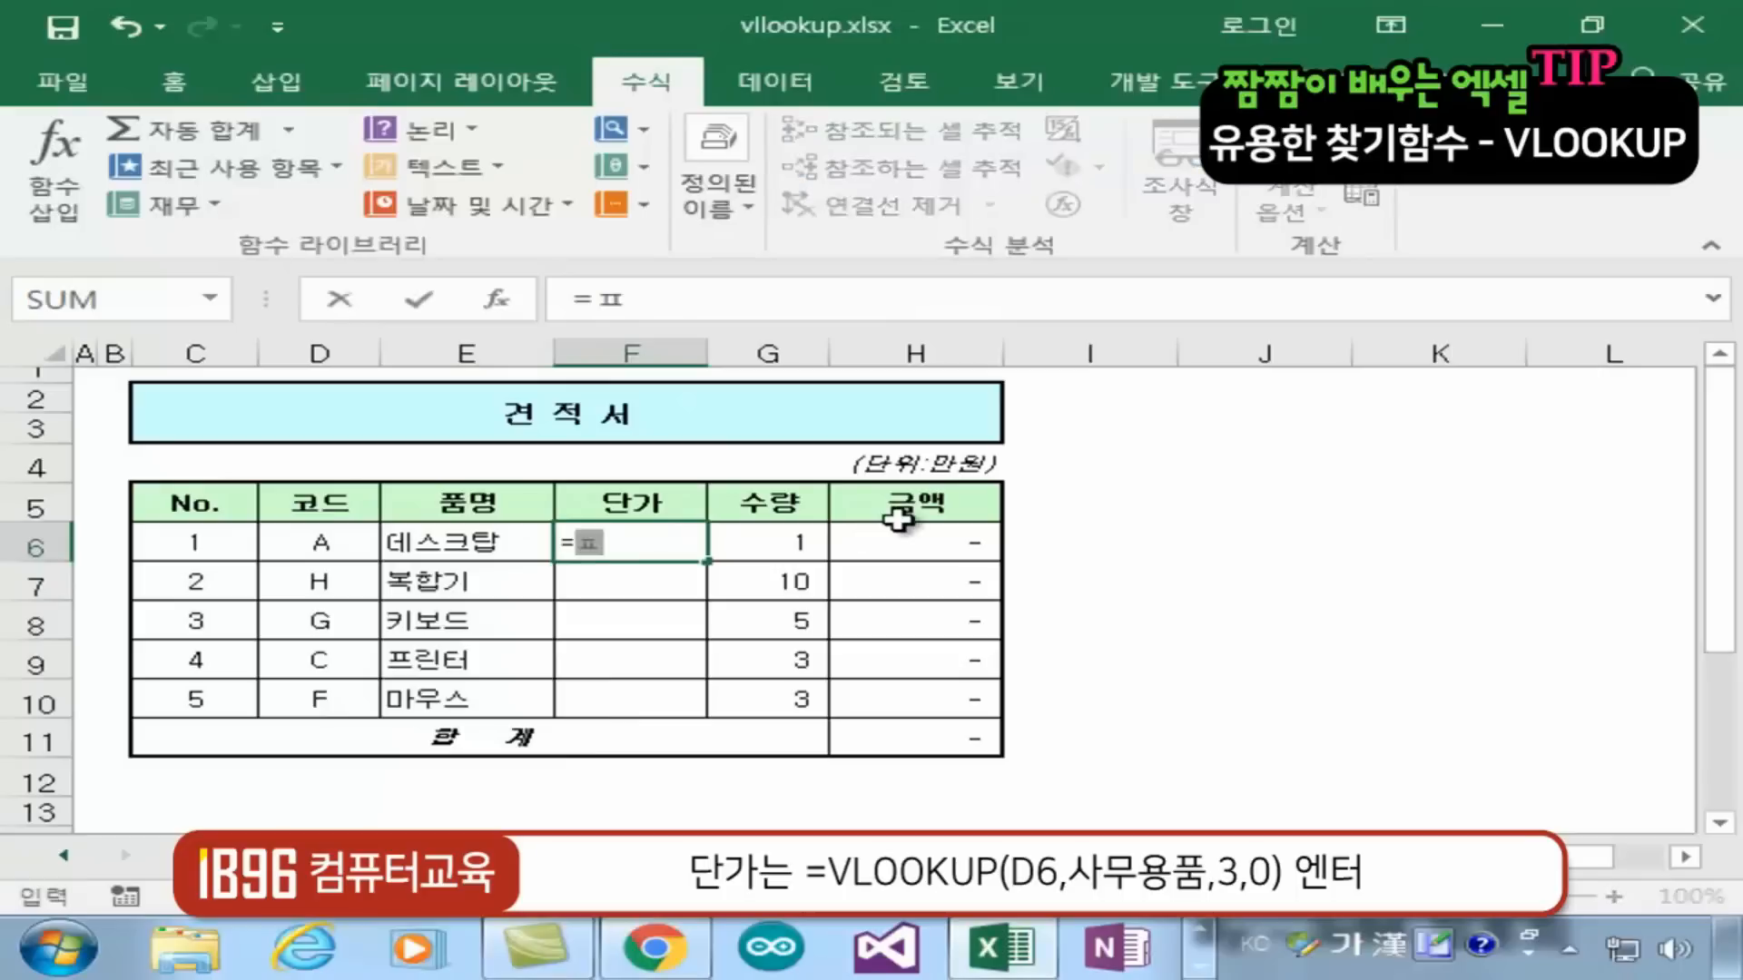
{"action": "key", "text": "BackSpace"}
{"action": "key", "text": "Hangul"}
{"action": "type", "text": "VL"}
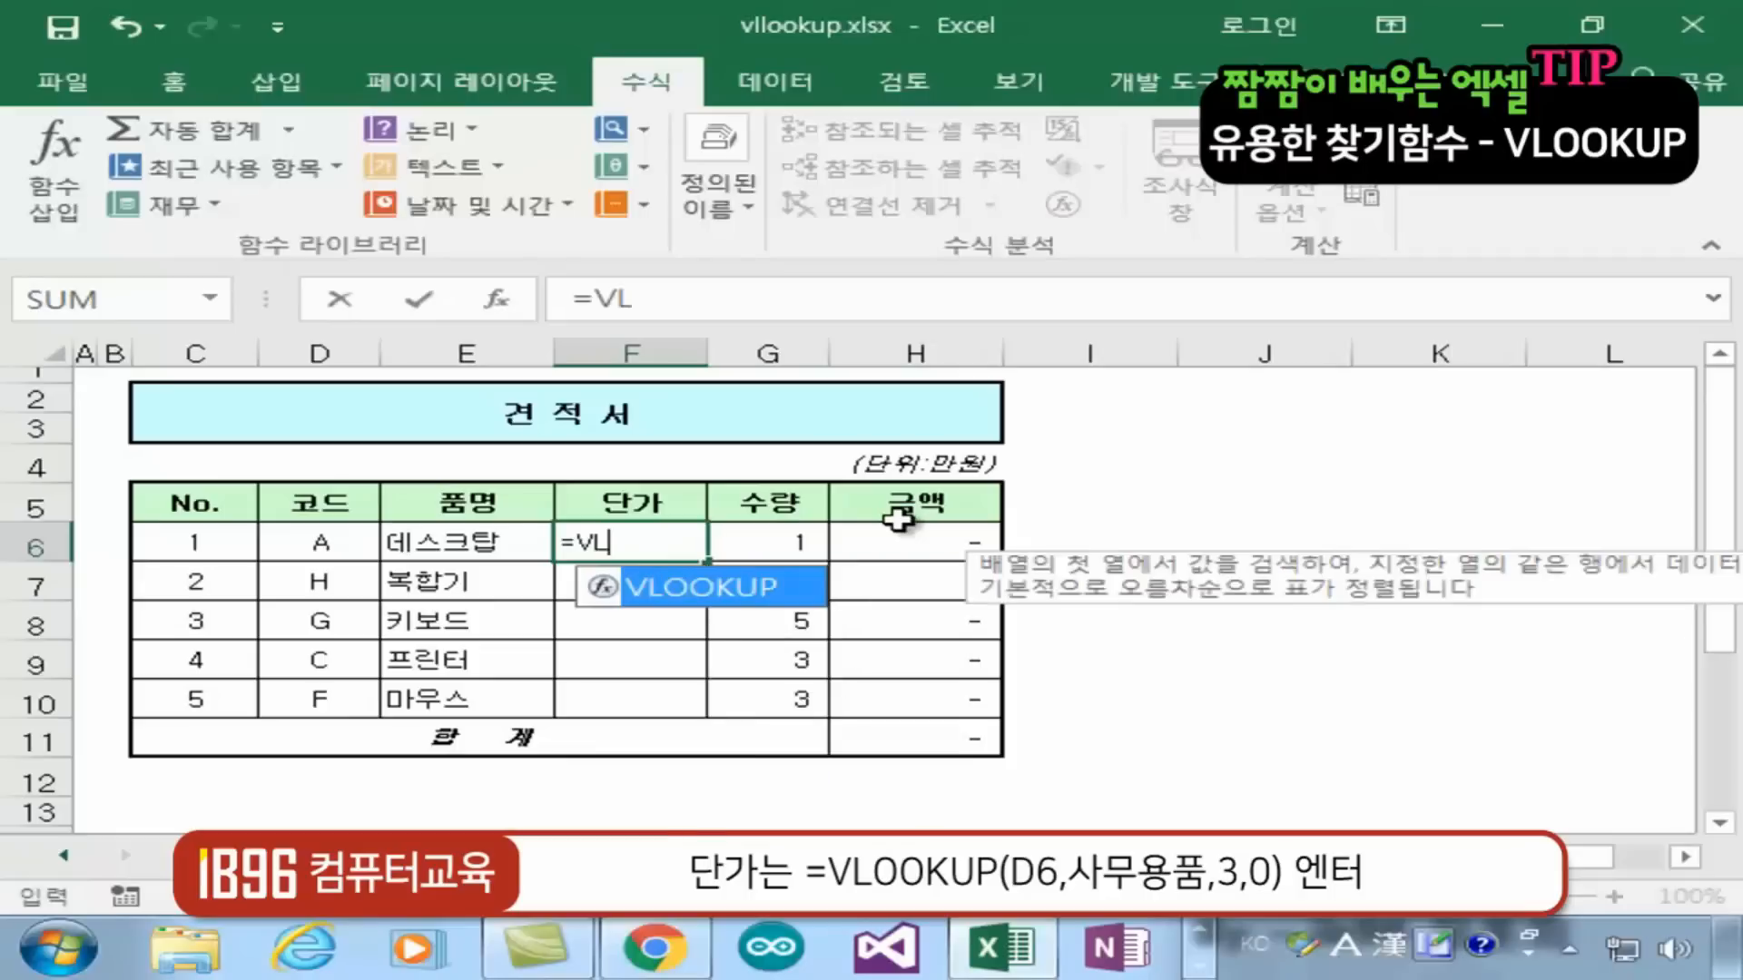
{"action": "type", "text": "OOKUP("}
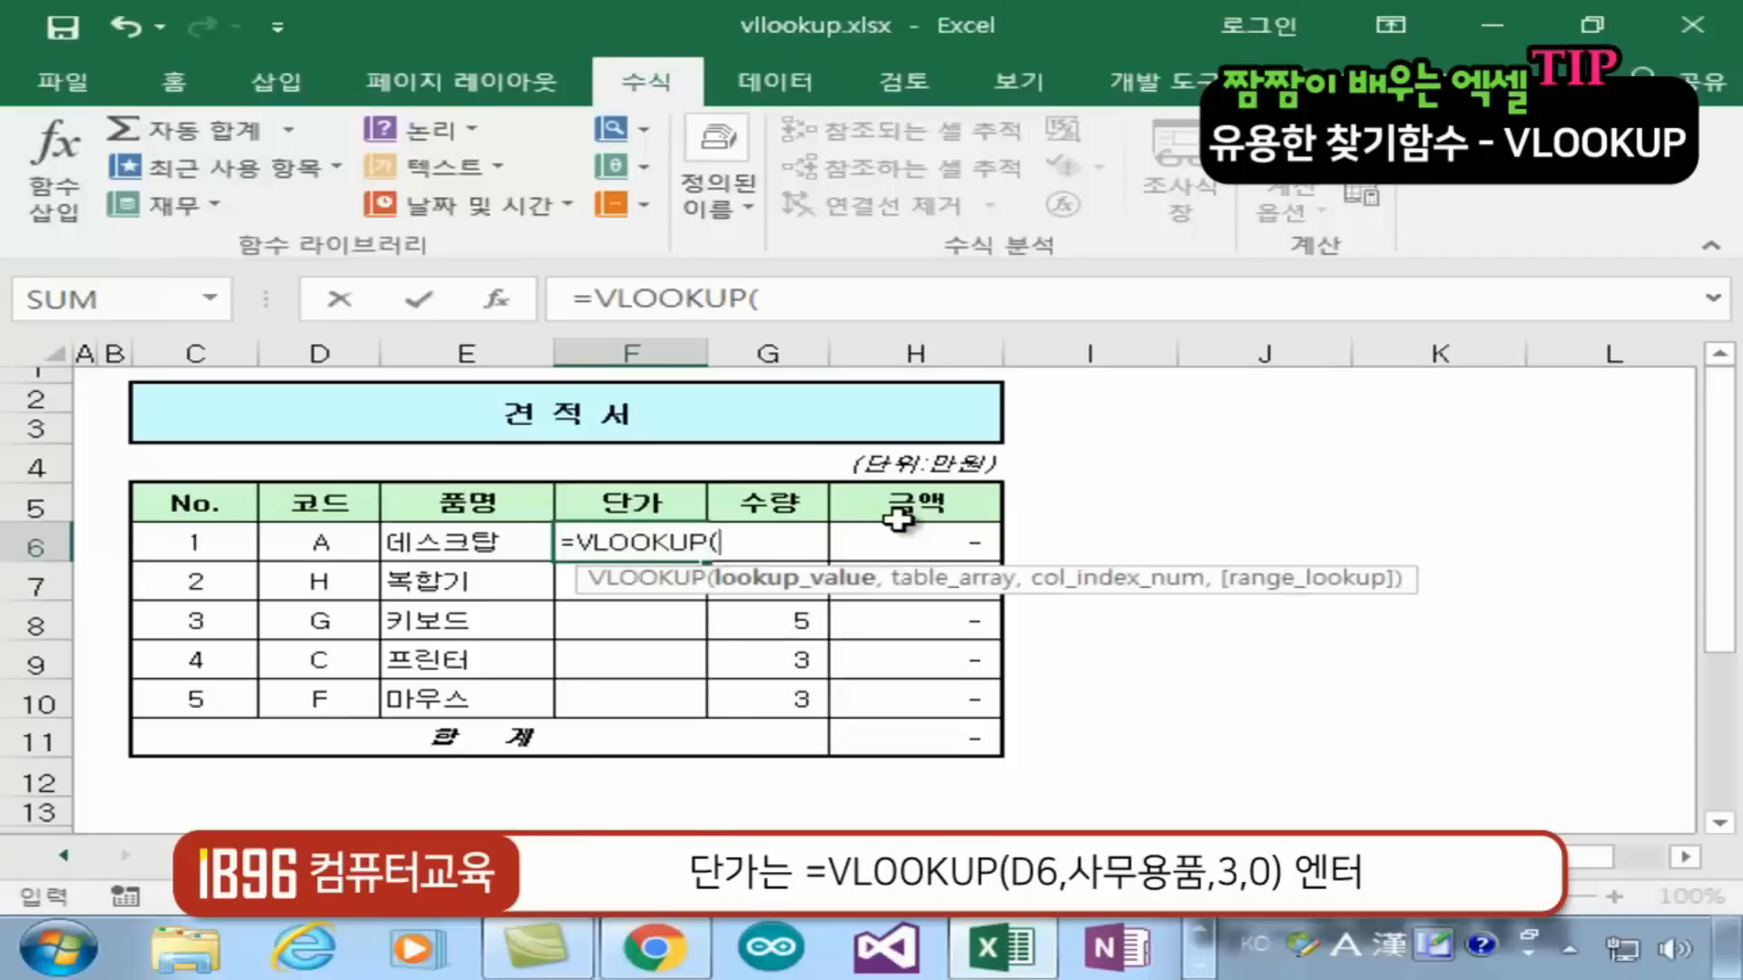
{"action": "left_click", "coordinate": [320, 543]}
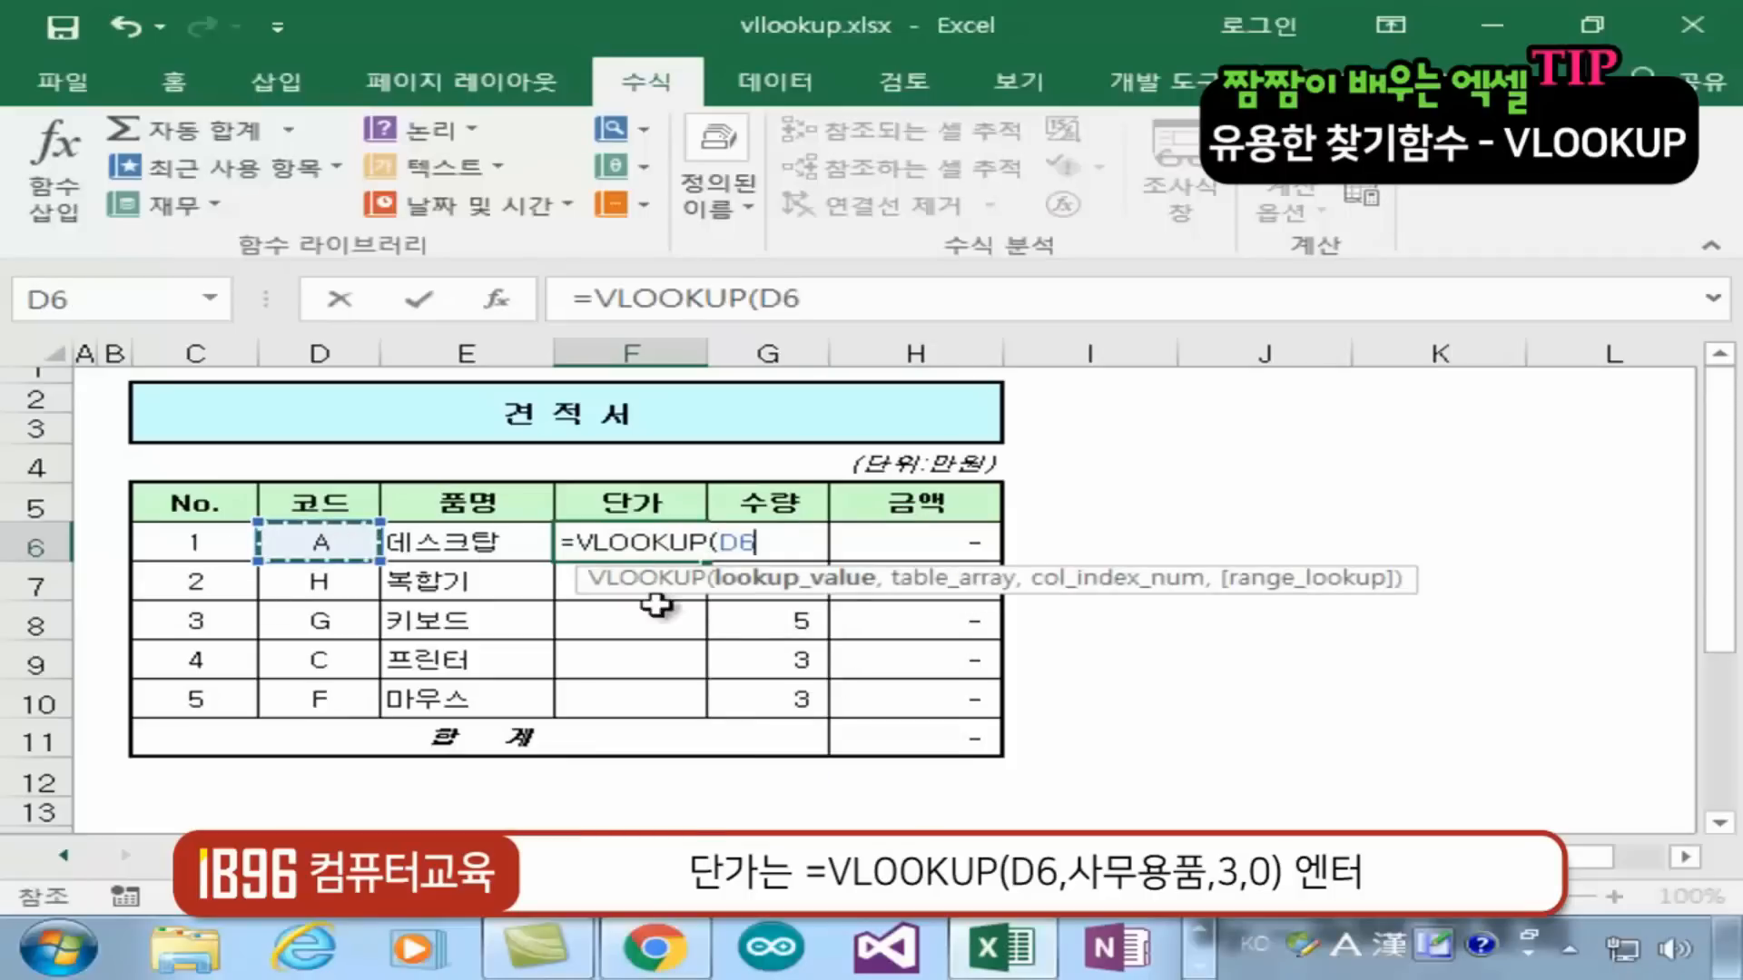
{"action": "type", "text": ","}
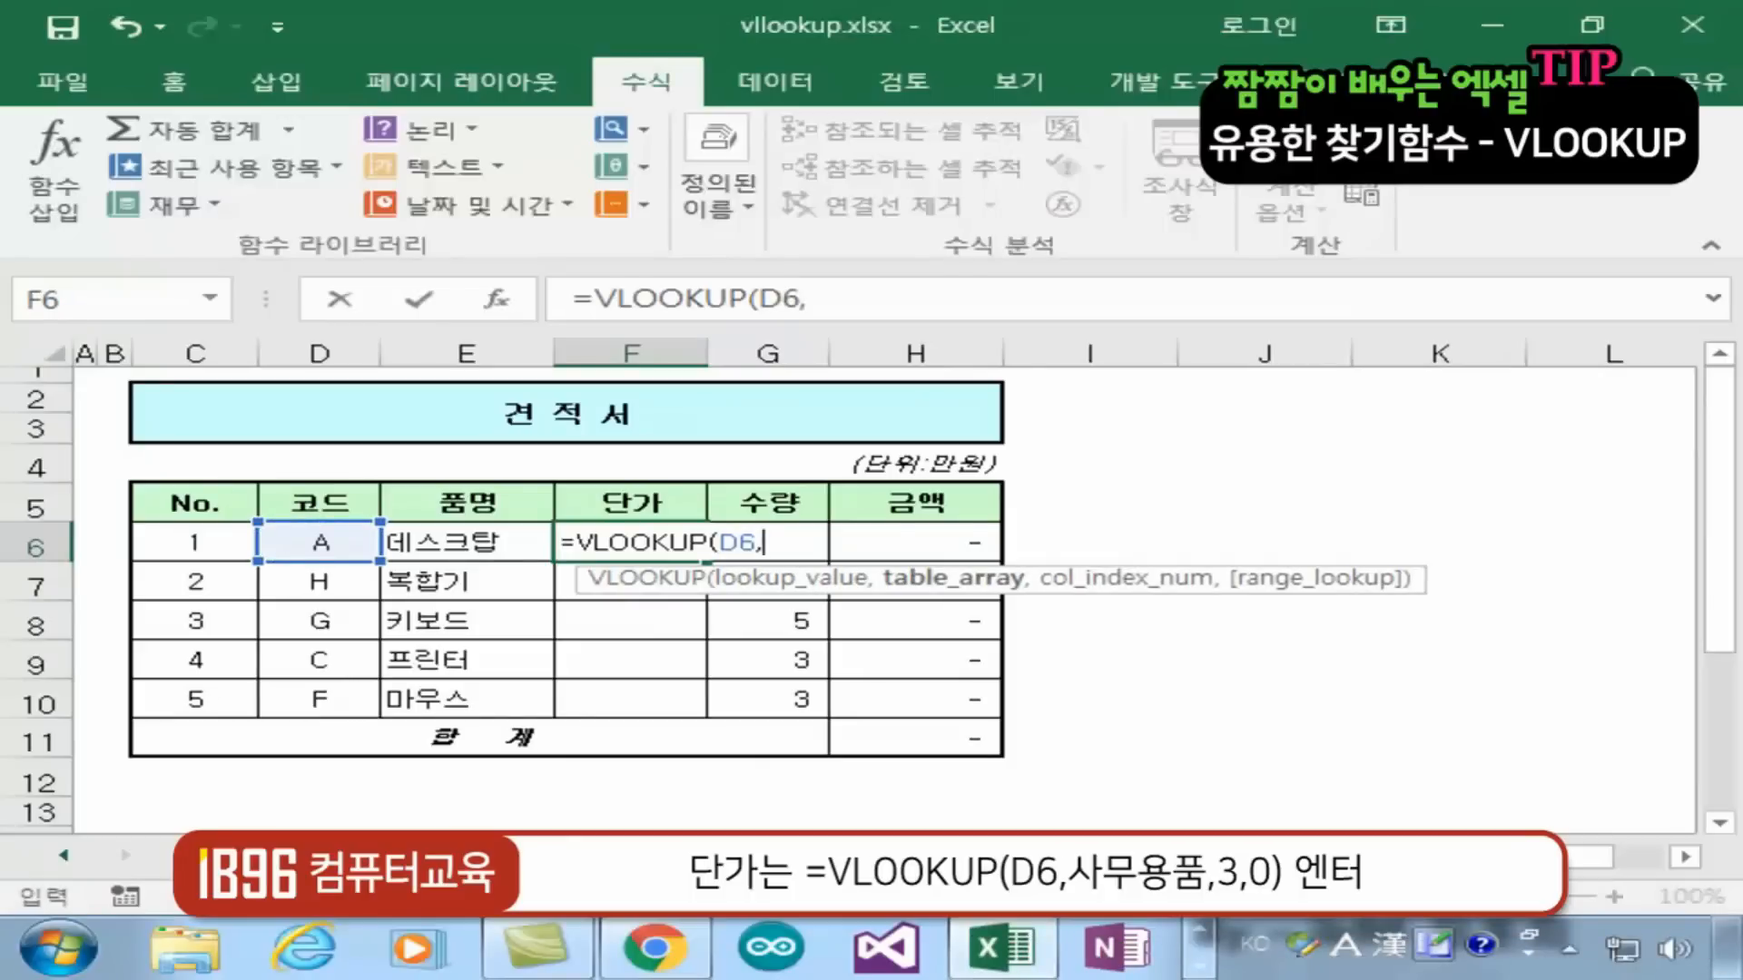
Complete the F6 formula as =VLOOKUP(D6,사무용품,3,0) to fetch the 단가
{"action": "mouse_move", "coordinate": [1732, 960]}
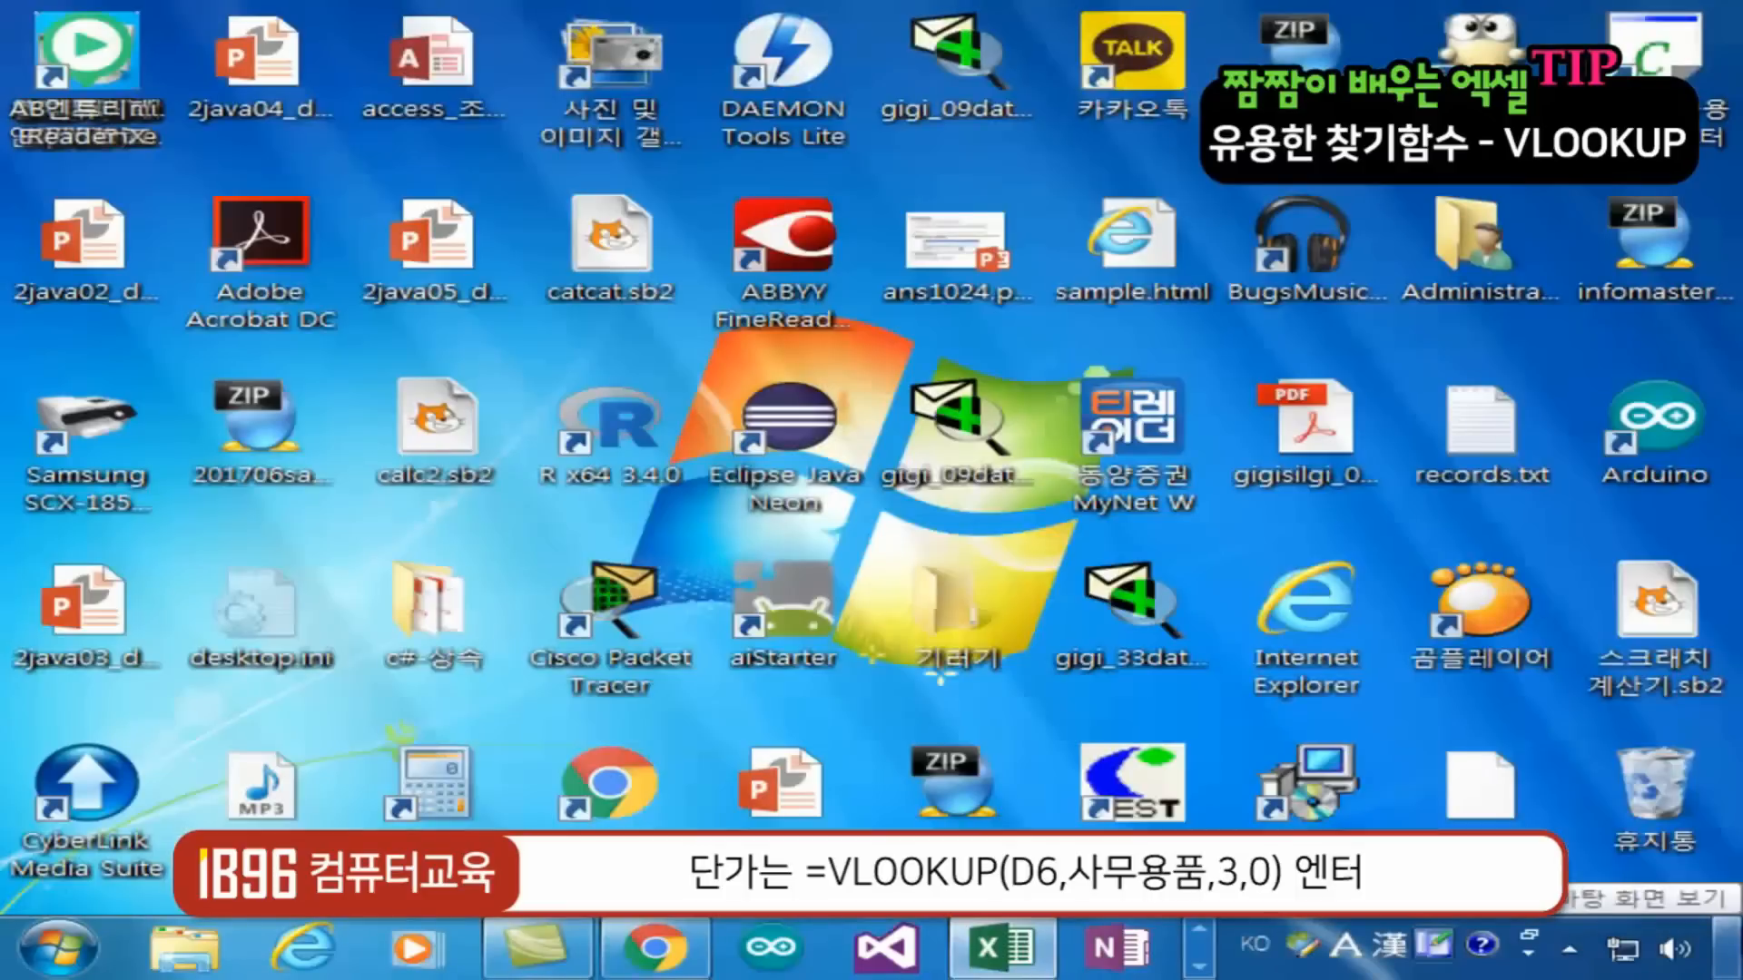
{"action": "type", "text": "T"}
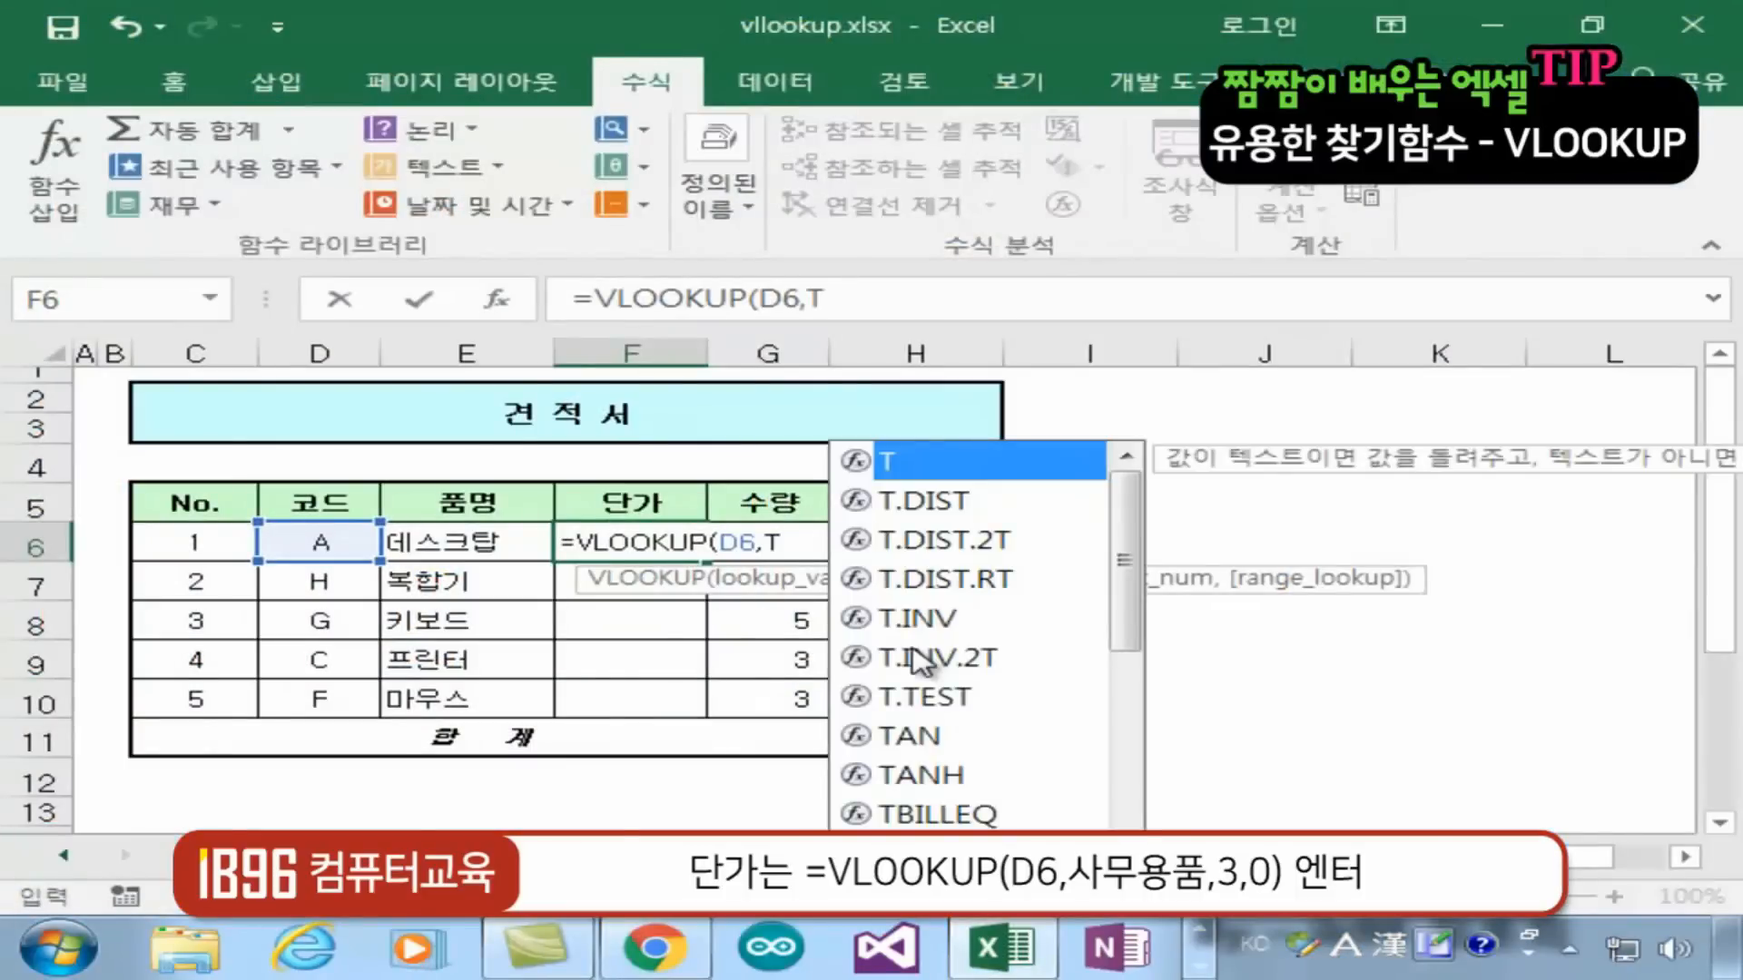
{"action": "key", "text": "BackSpace"}
{"action": "key", "text": "Hangul"}
{"action": "type", "text": "사뭉"}
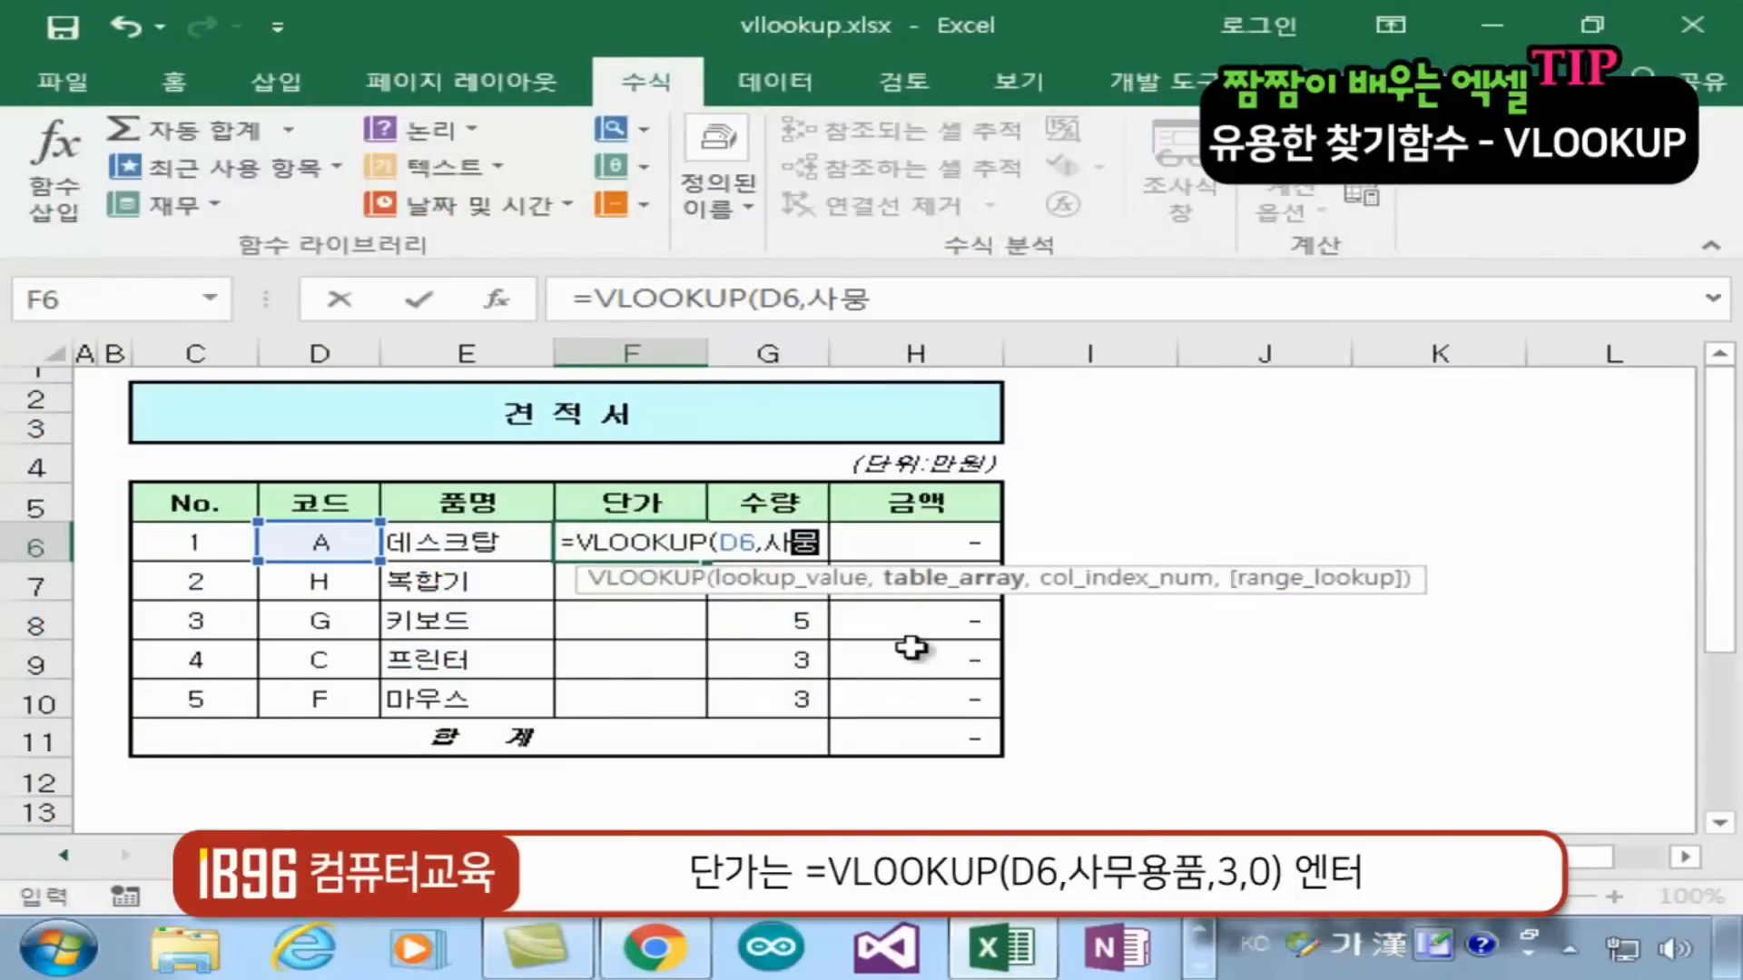
{"action": "type", "text": "용품,"}
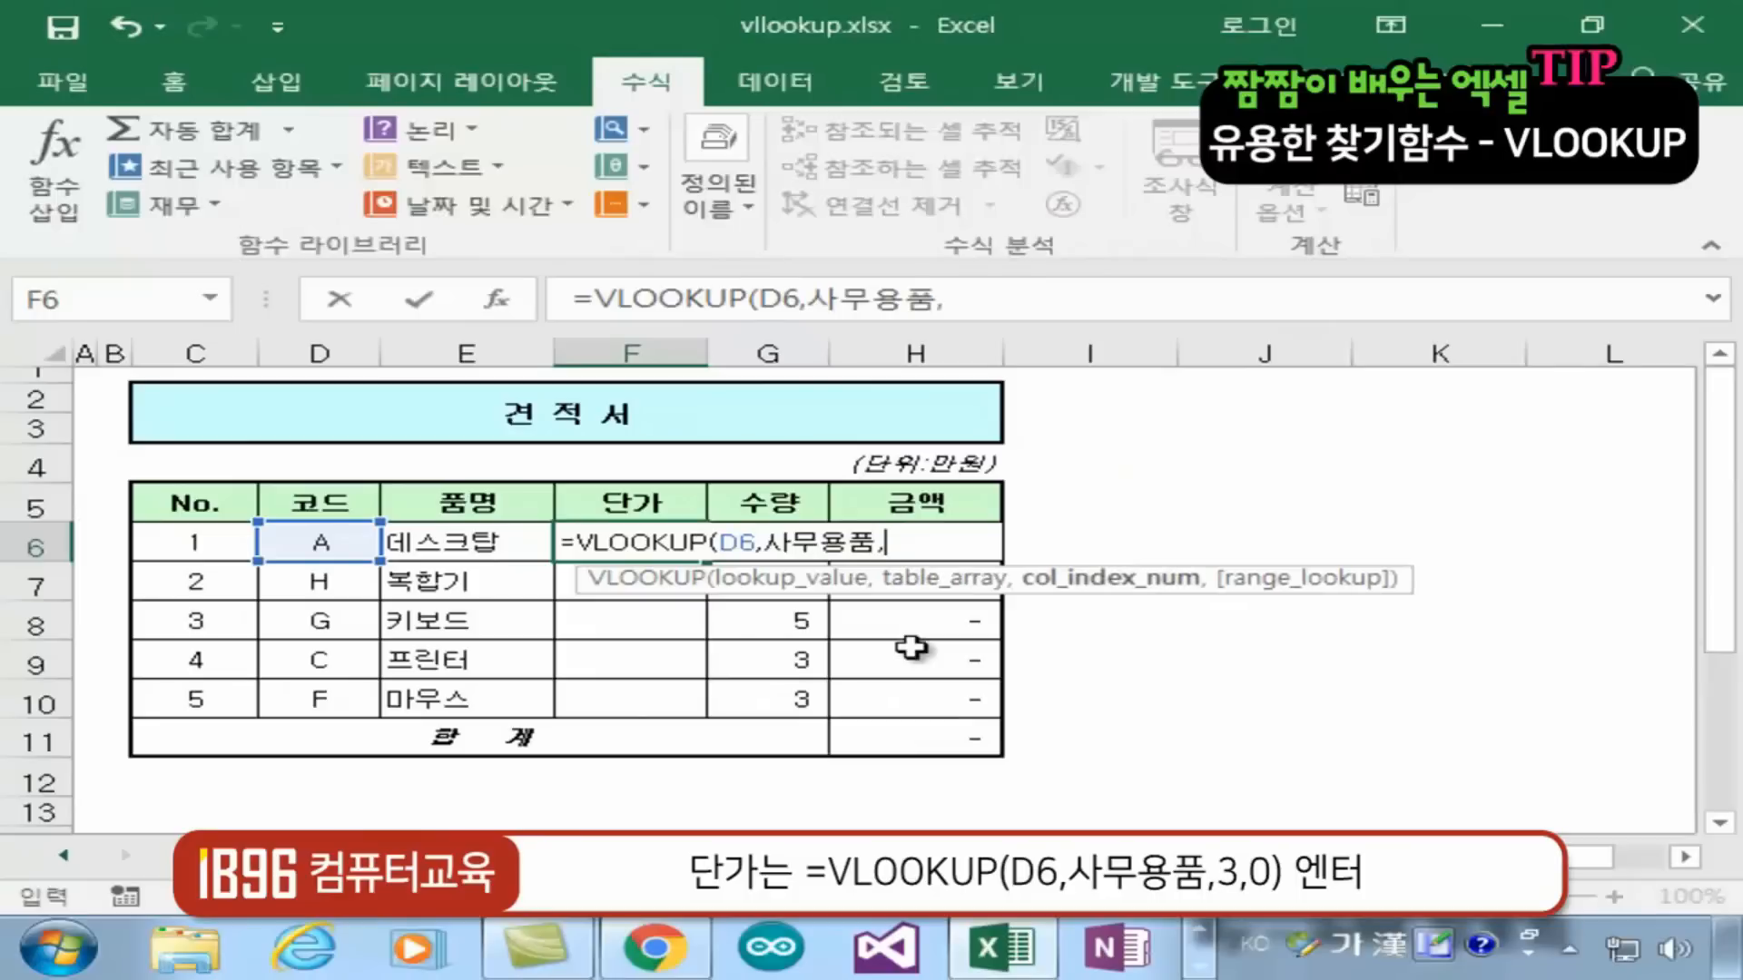
{"action": "type", "text": "3"}
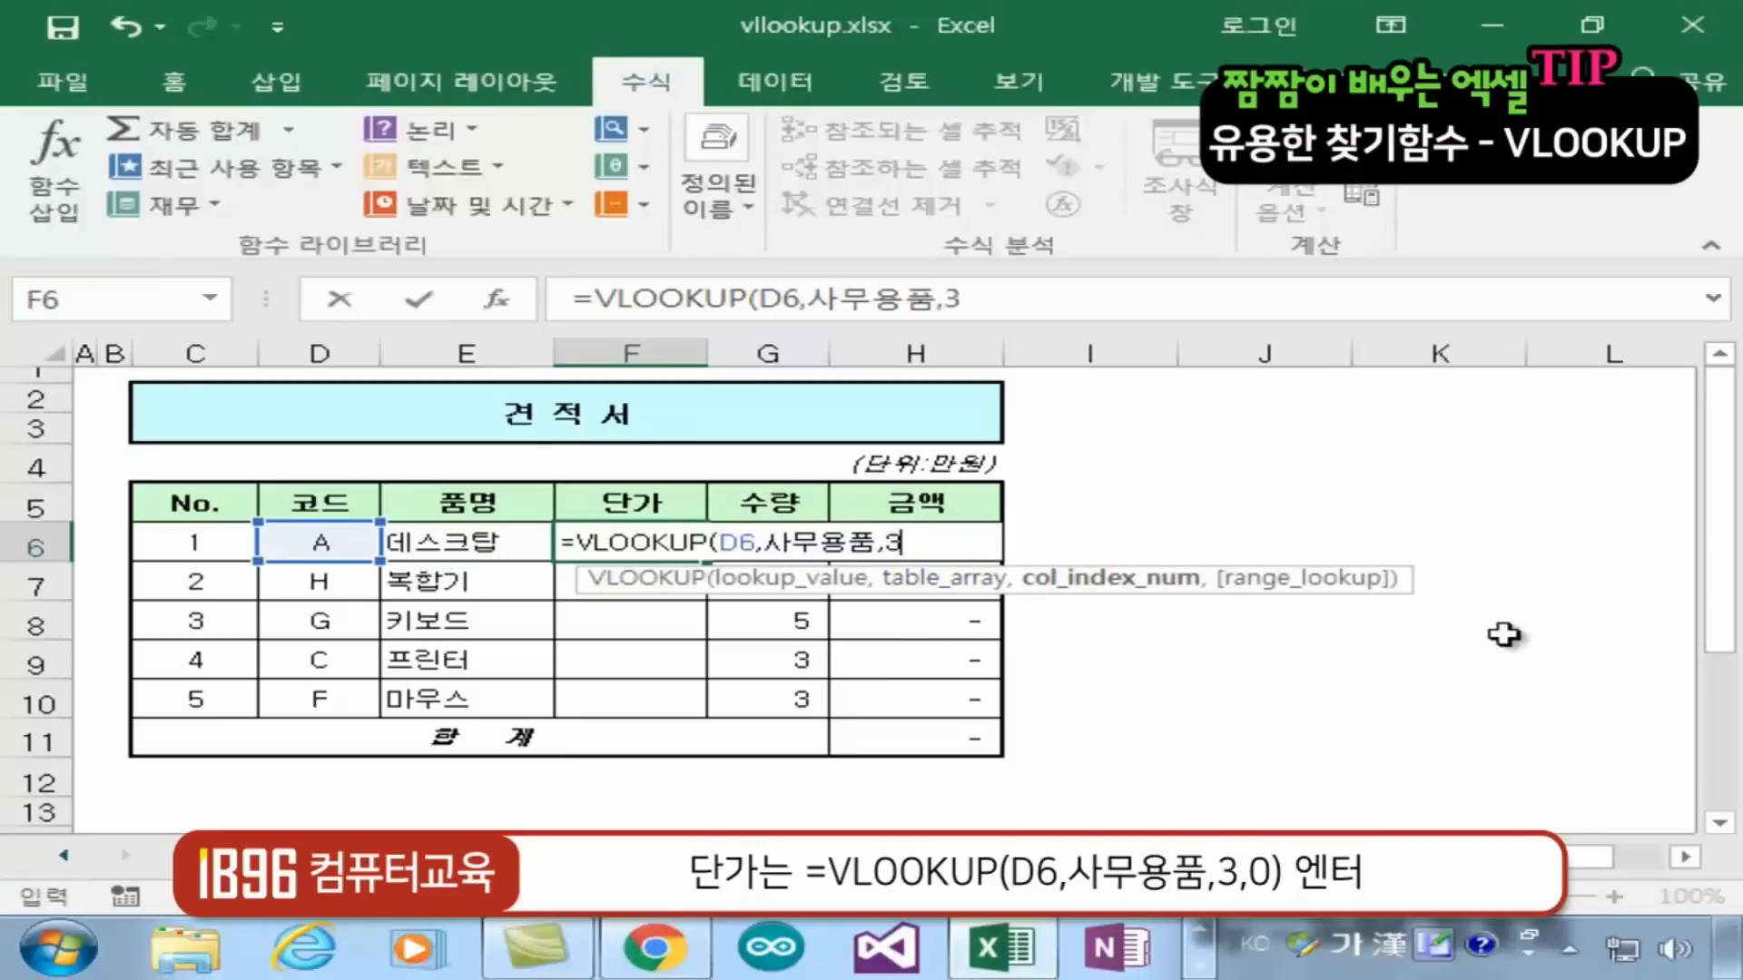
{"action": "type", "text": ","}
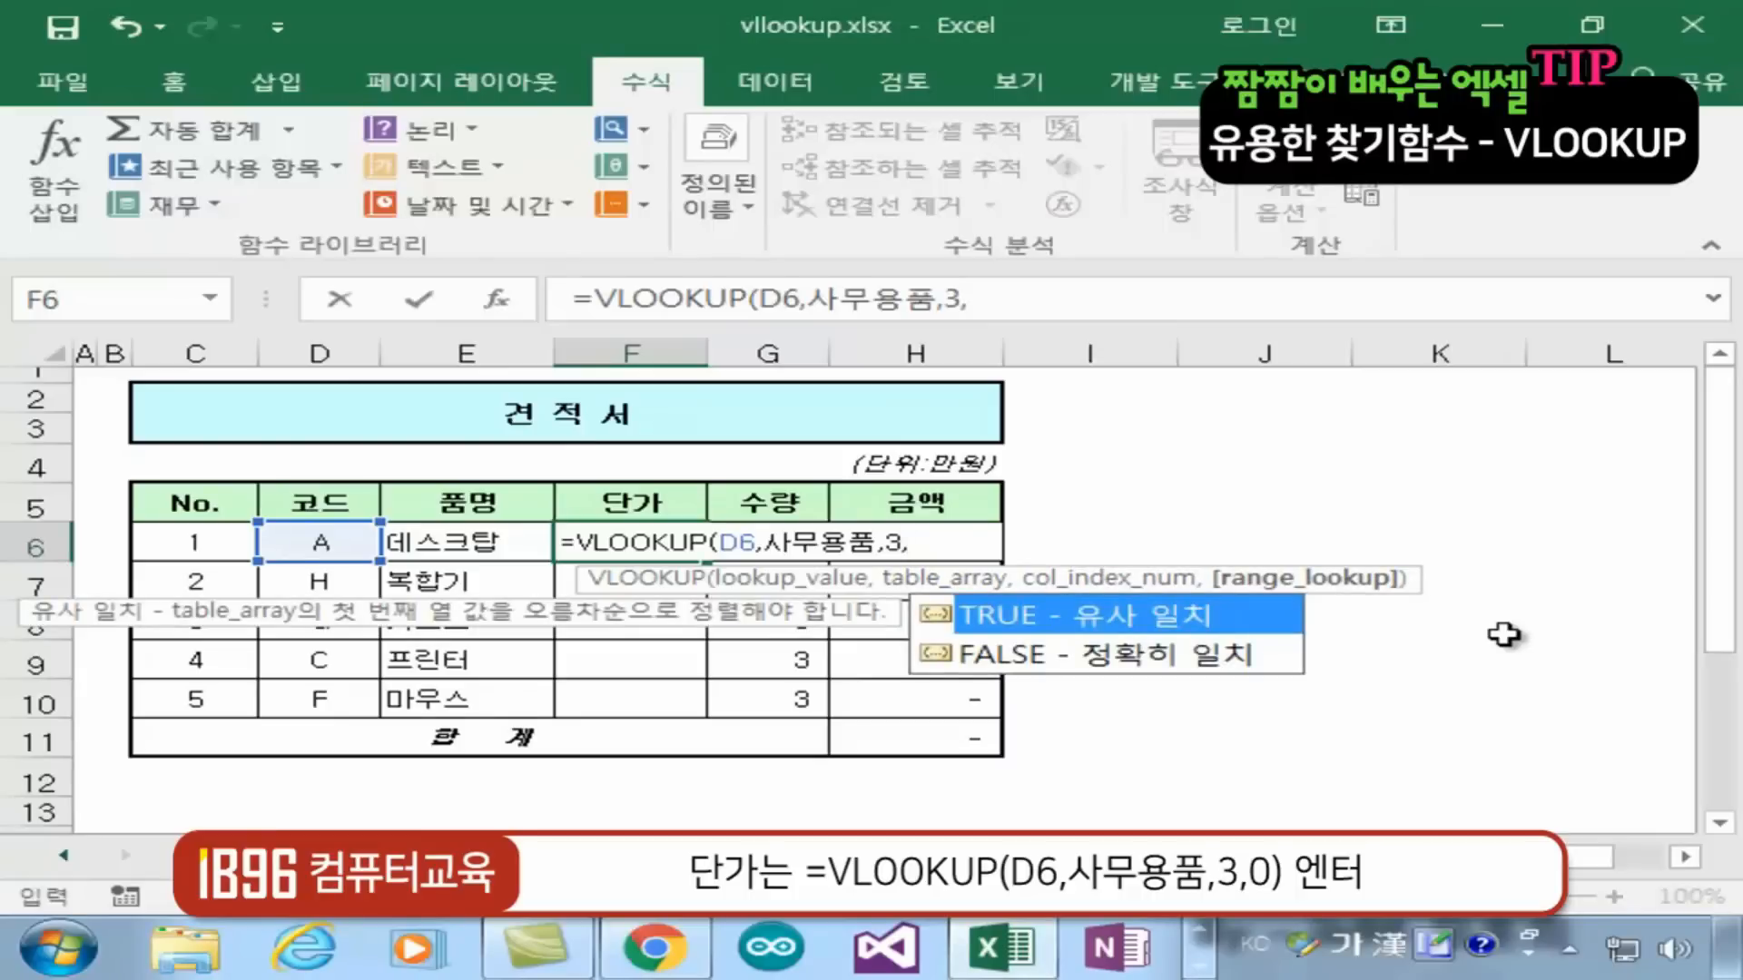
{"action": "type", "text": "0)"}
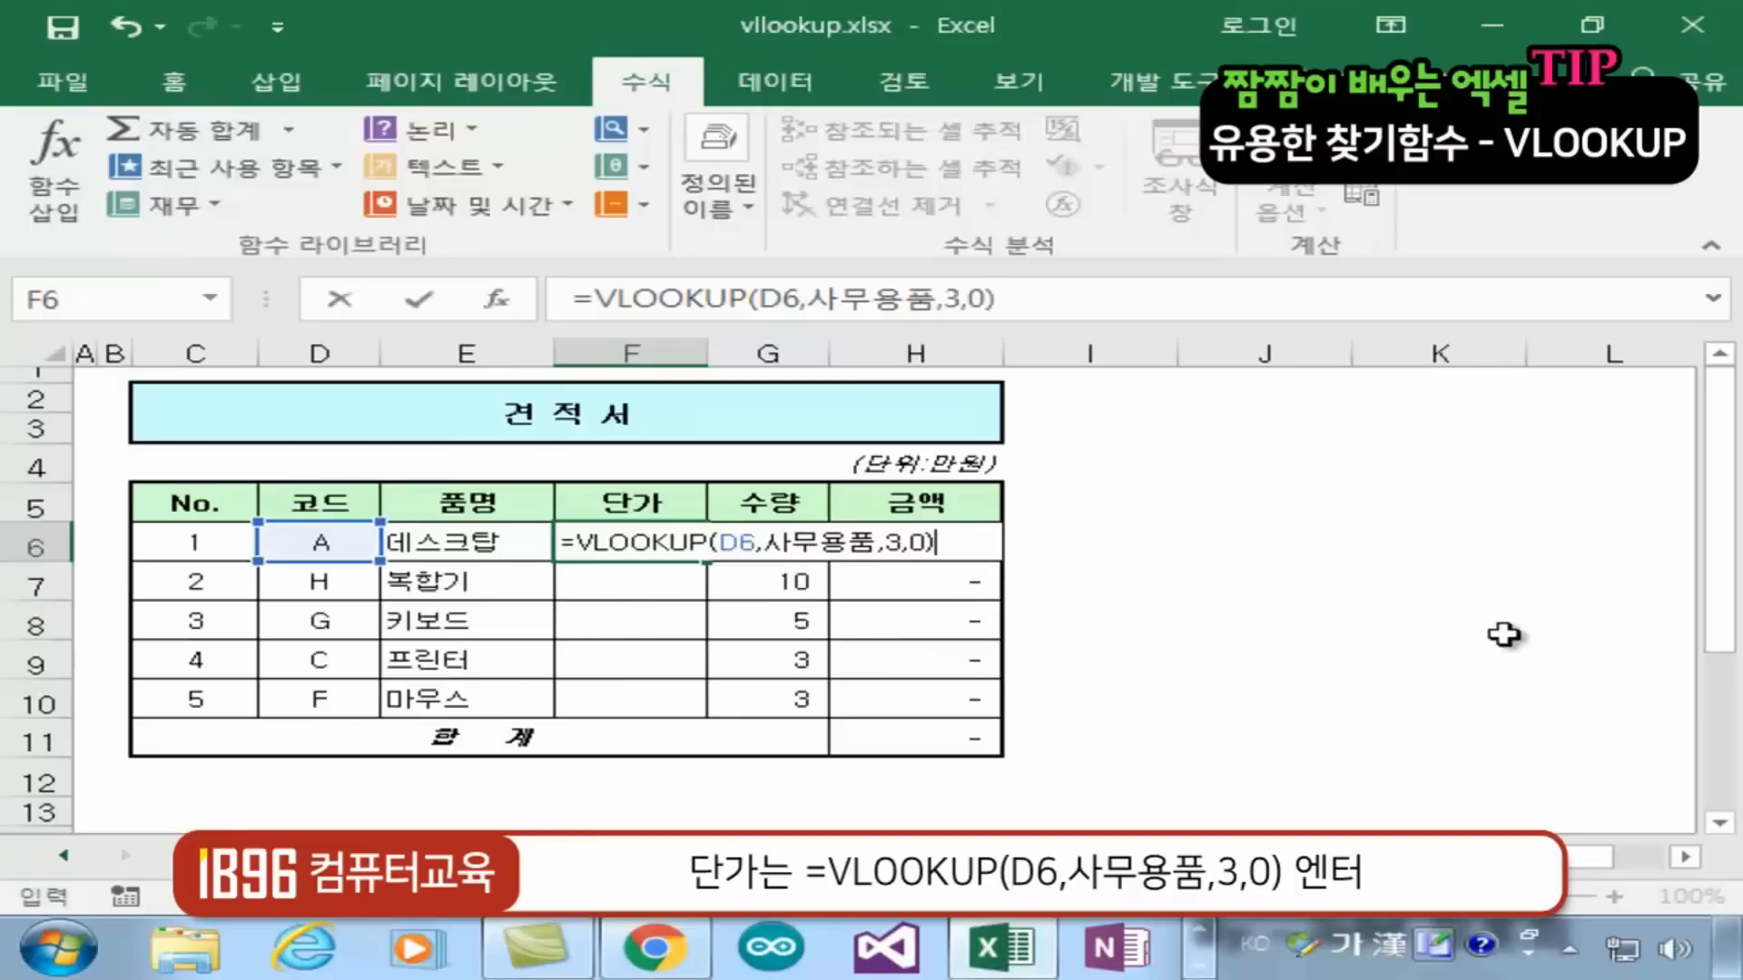
{"action": "key", "text": "Return"}
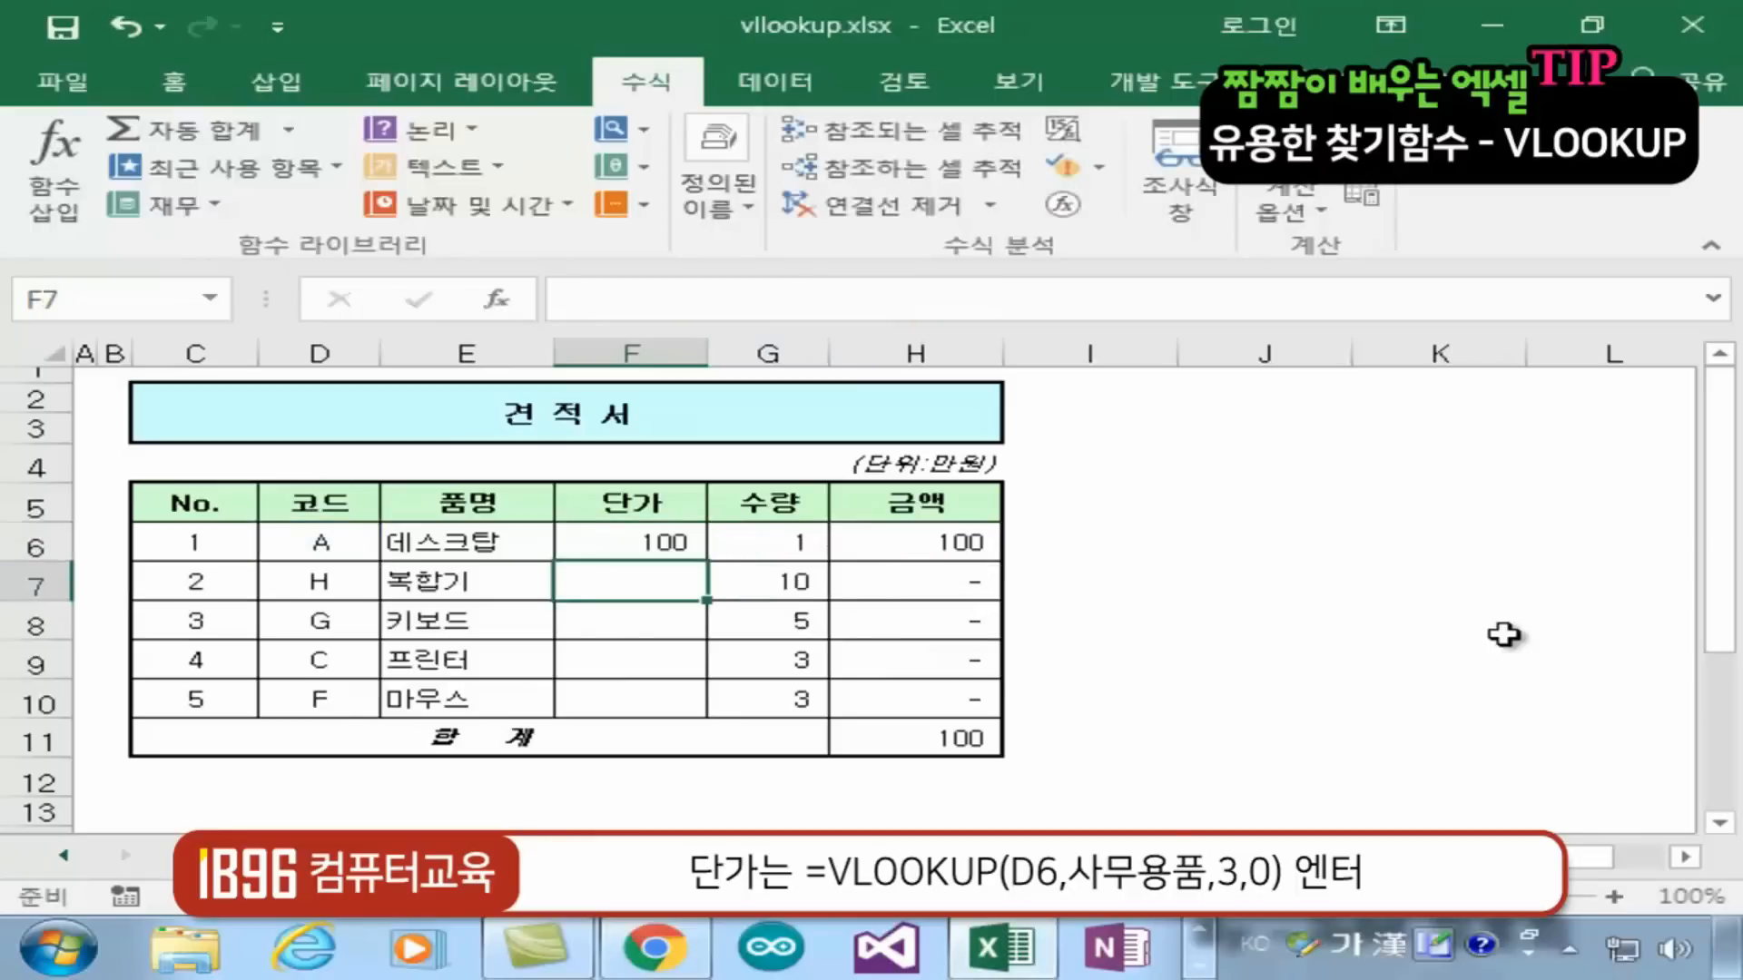
Copy the F6 formula down the 단가 column to F10
{"action": "left_click", "coordinate": [640, 544]}
{"action": "left_click_drag", "start_coordinate": [706, 565], "coordinate": [706, 715]}
{"action": "left_click", "coordinate": [1358, 672]}
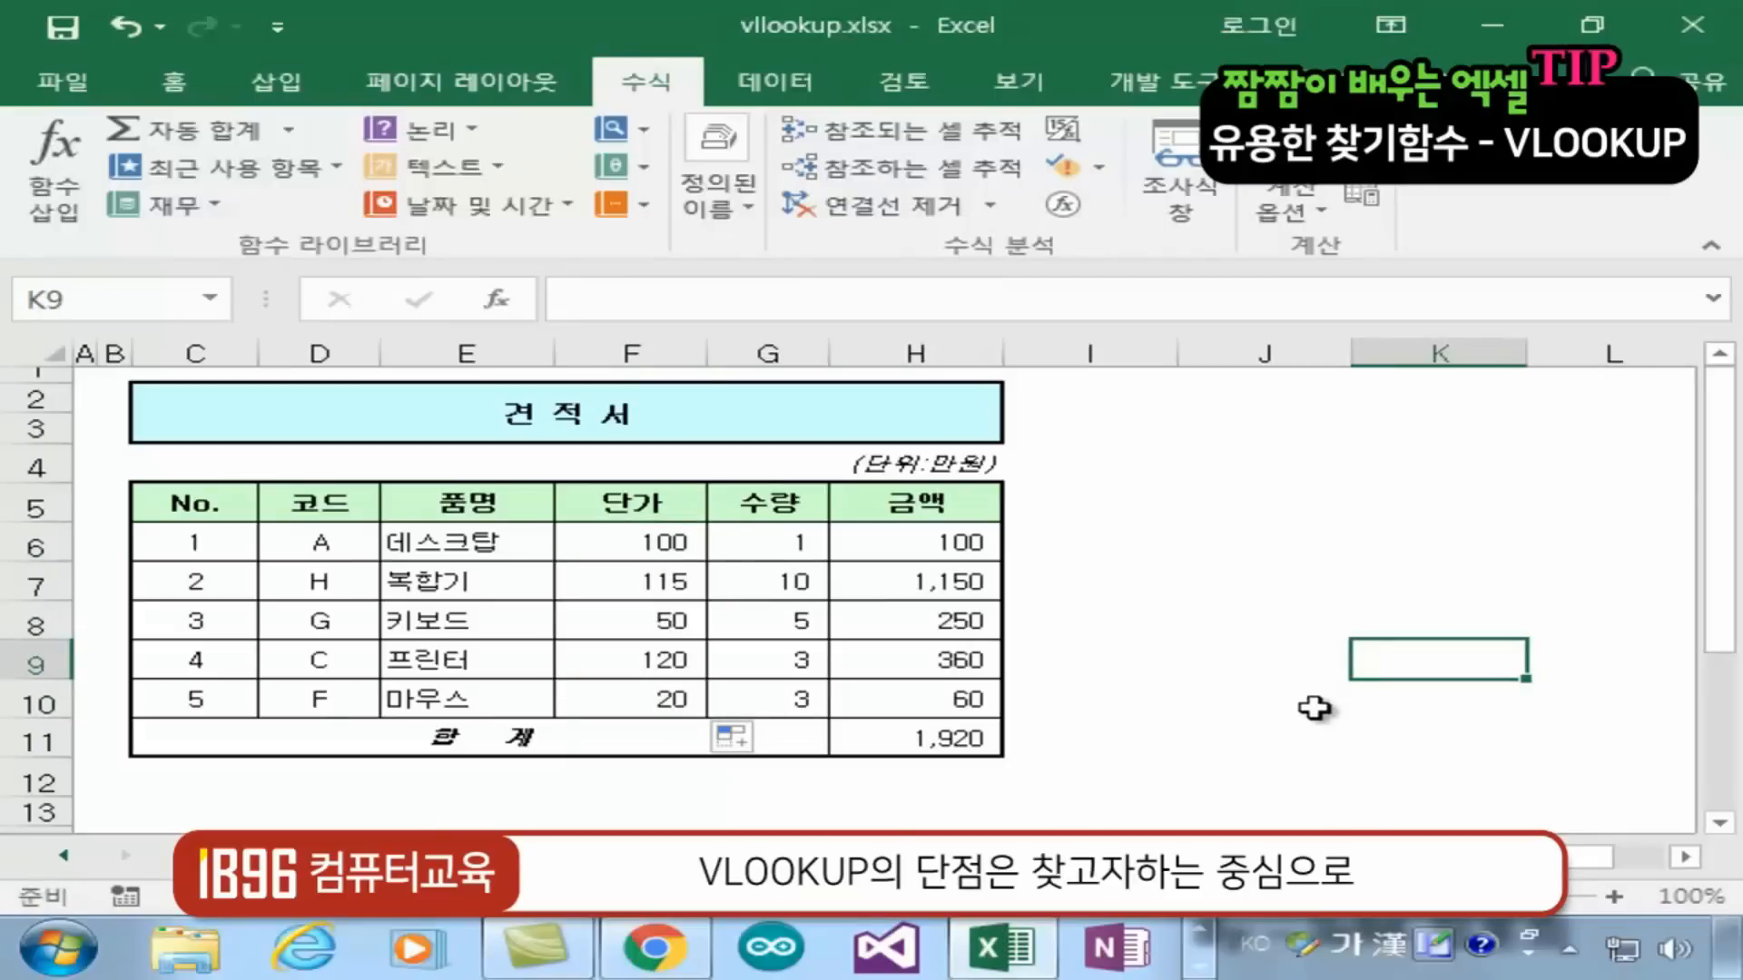
Below the estimate table, enter the header 제품명 in E15 and the product 키보드 in E16
{"action": "scroll", "coordinate": [605, 660], "scroll_direction": "down", "scroll_amount": 1}
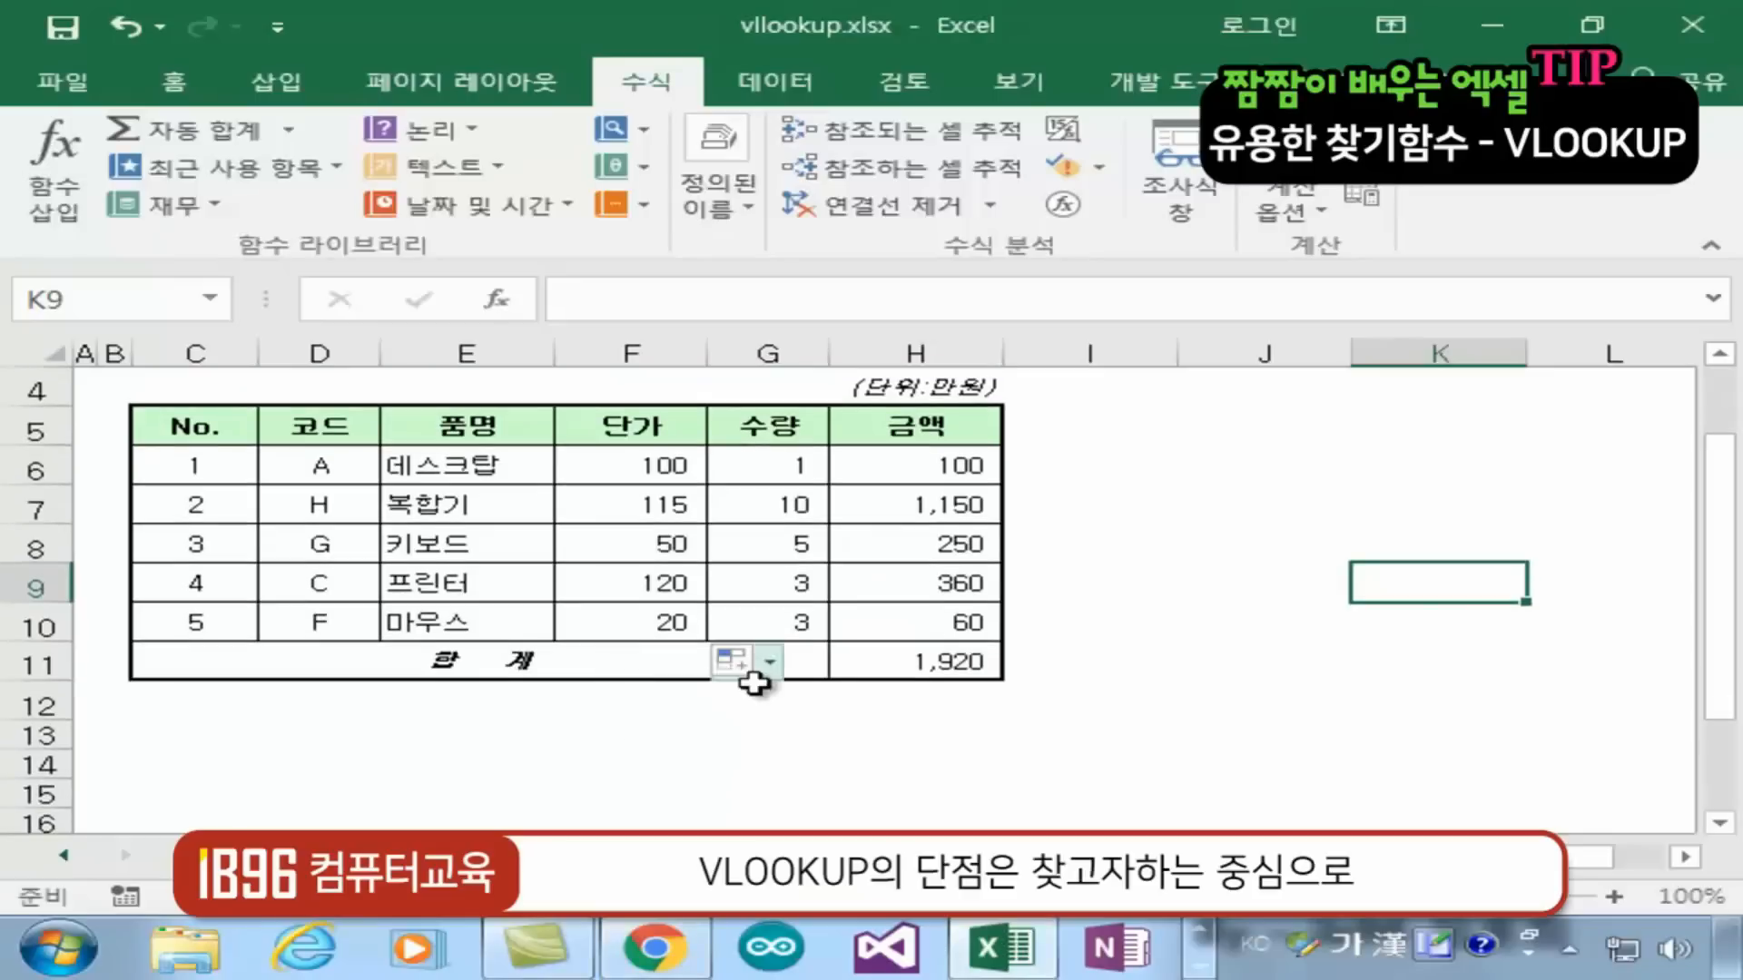
{"action": "scroll", "coordinate": [720, 712], "scroll_direction": "down", "scroll_amount": 1}
{"action": "left_click", "coordinate": [338, 648]}
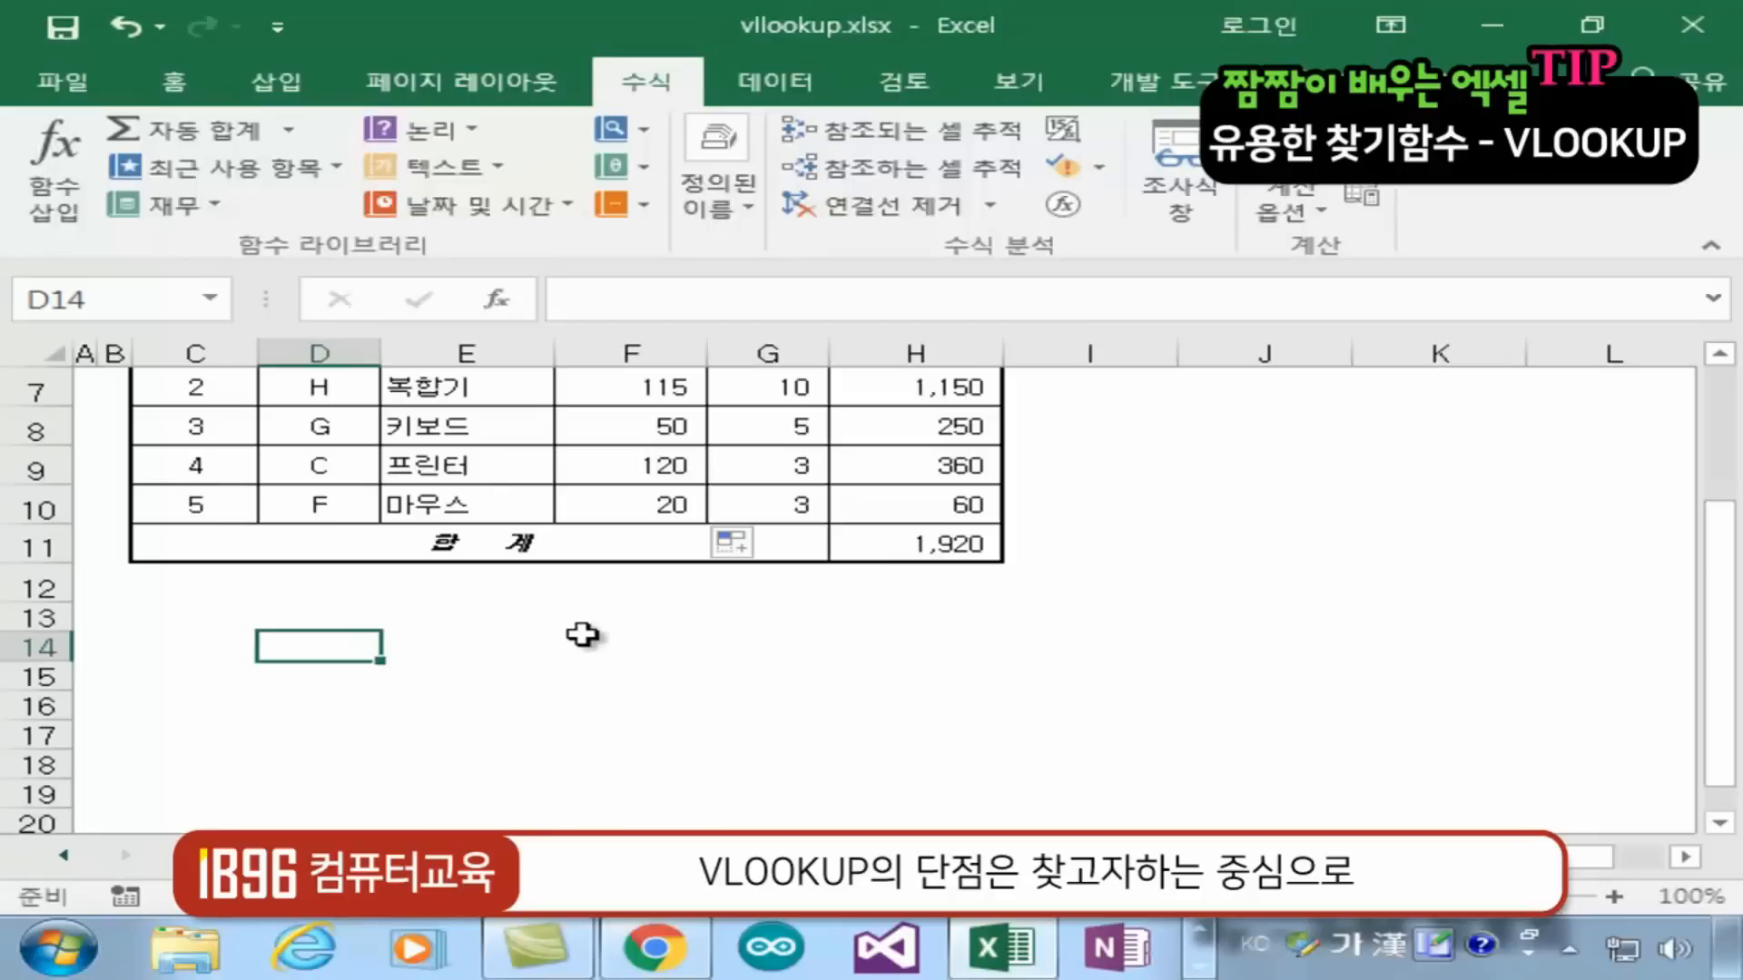
{"action": "left_click", "coordinate": [678, 690]}
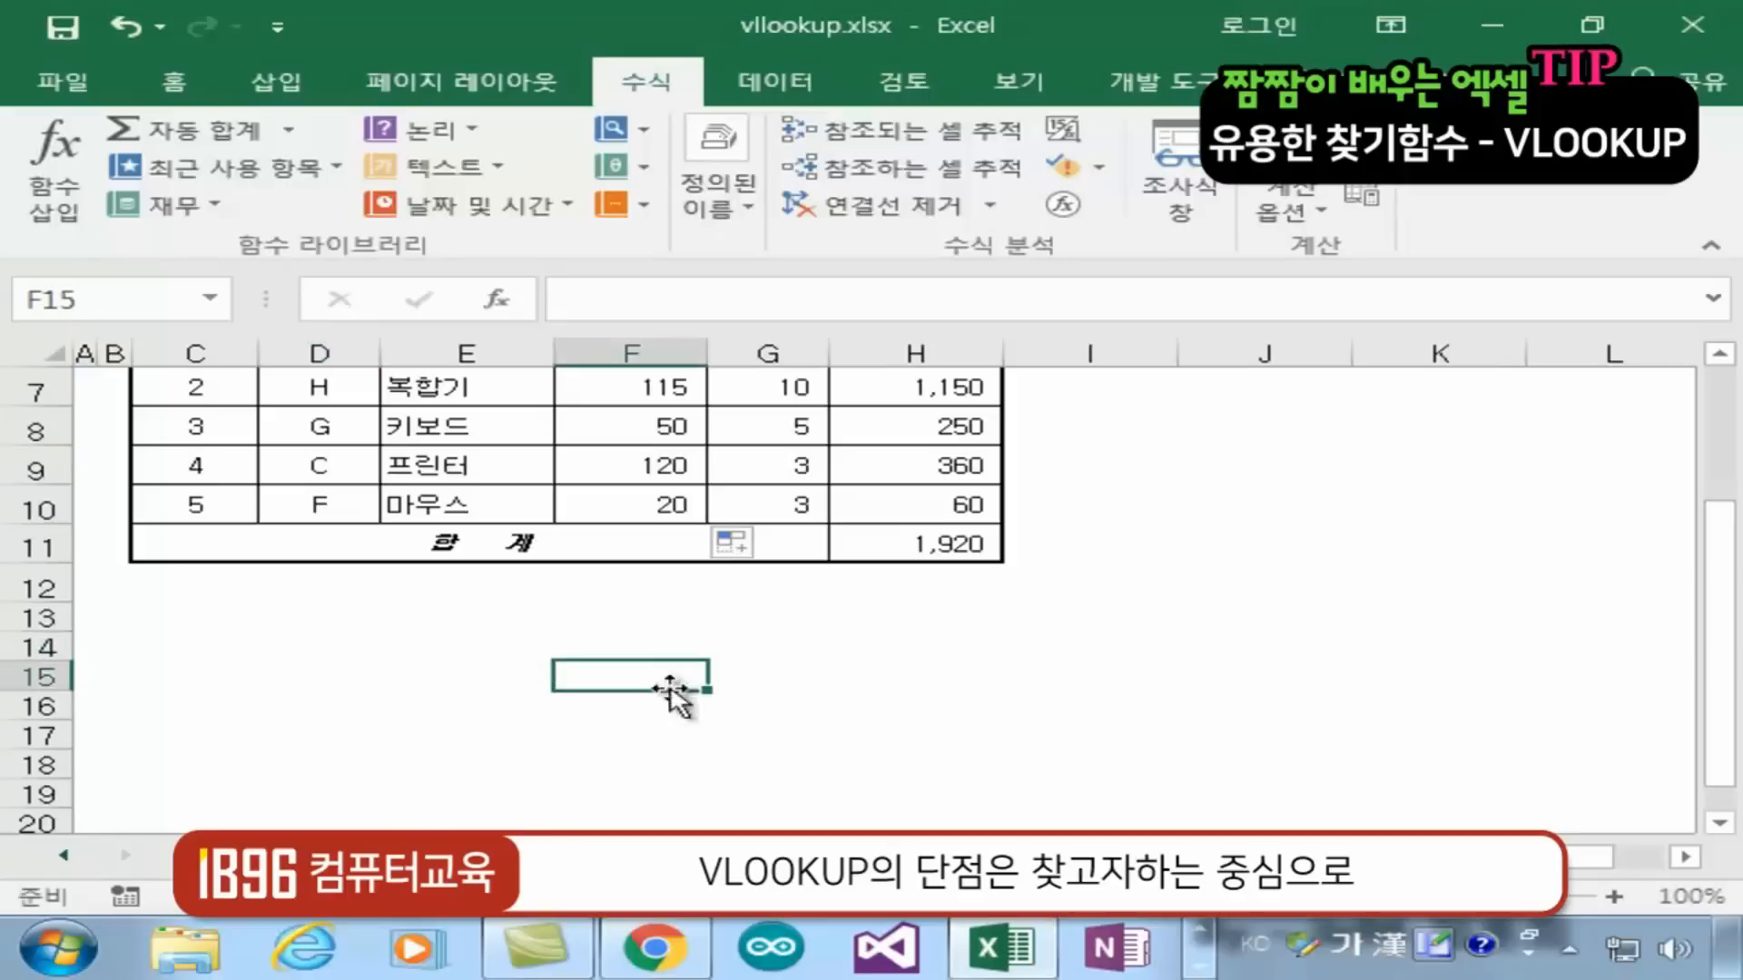
{"action": "left_click", "coordinate": [455, 675]}
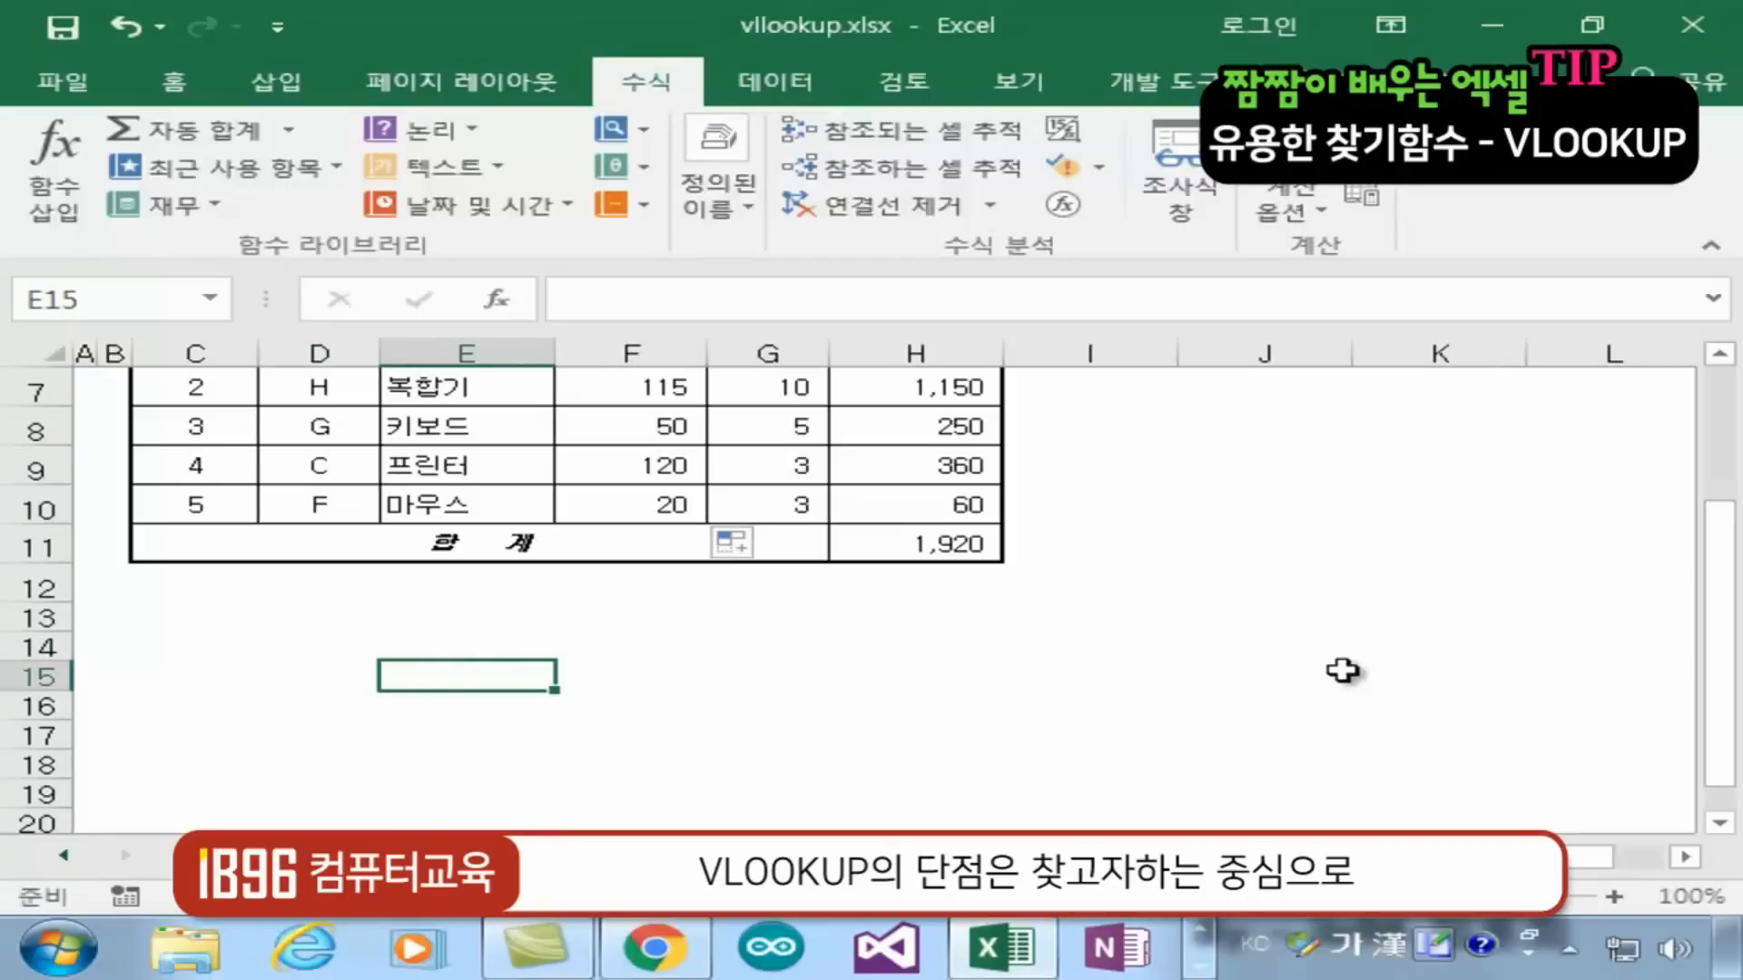
{"action": "type", "text": "제품명"}
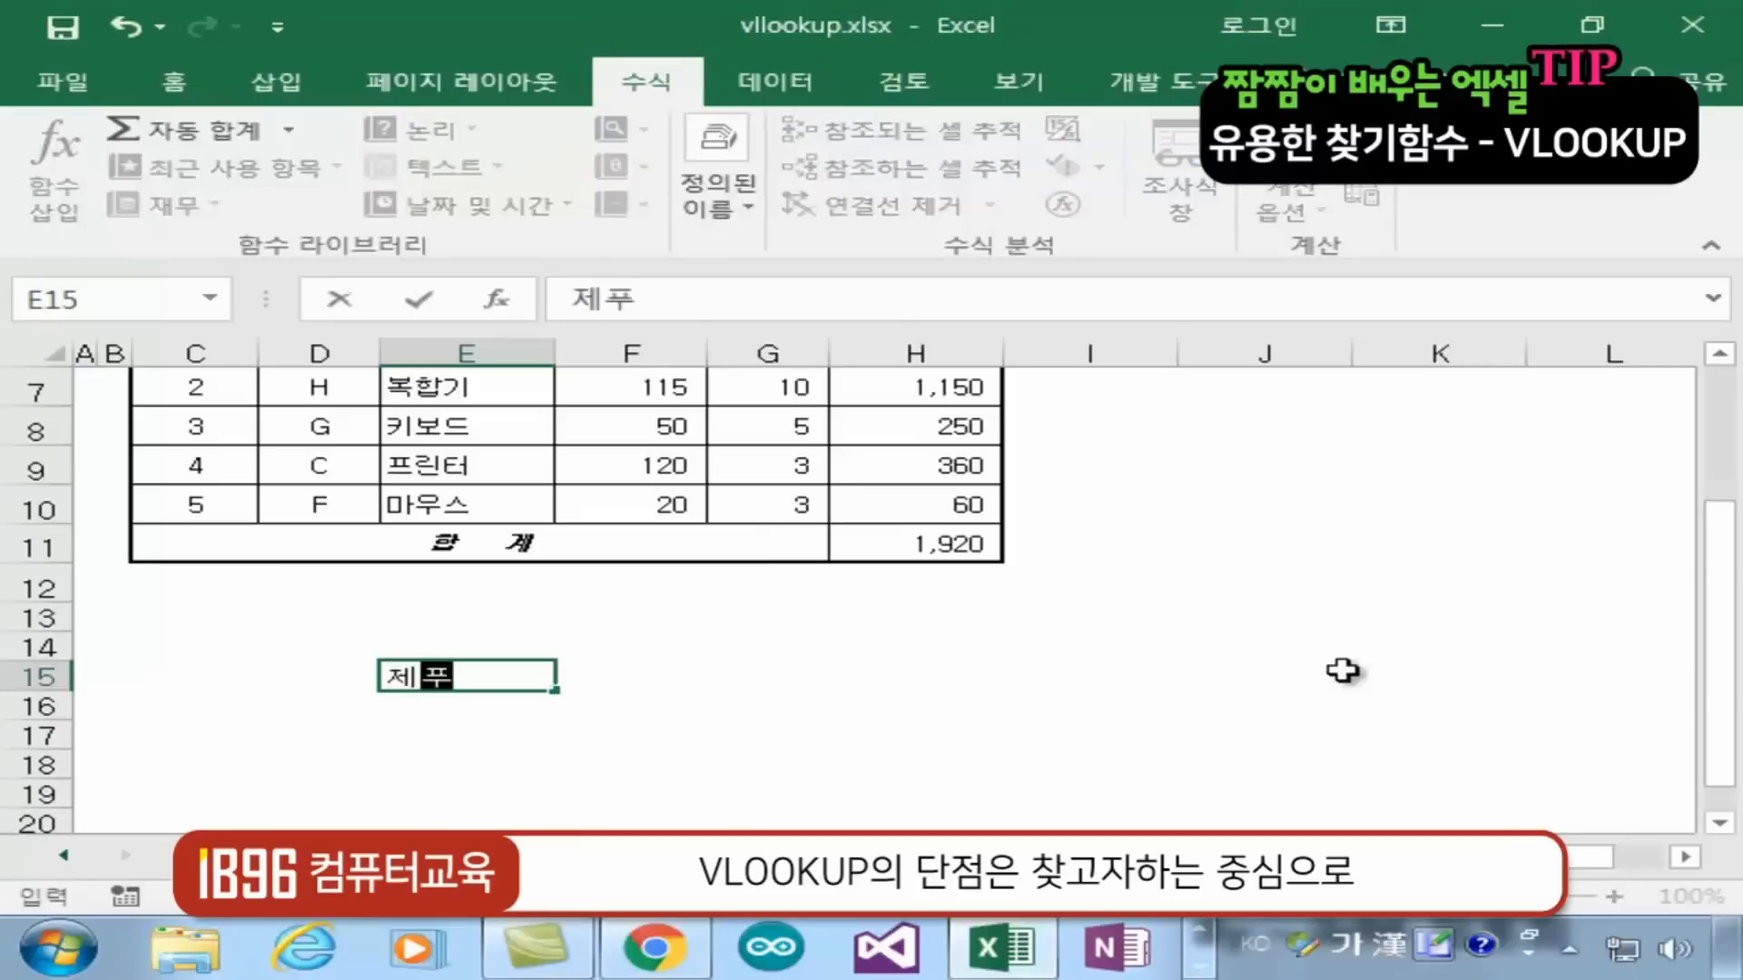
{"action": "key", "text": "Return"}
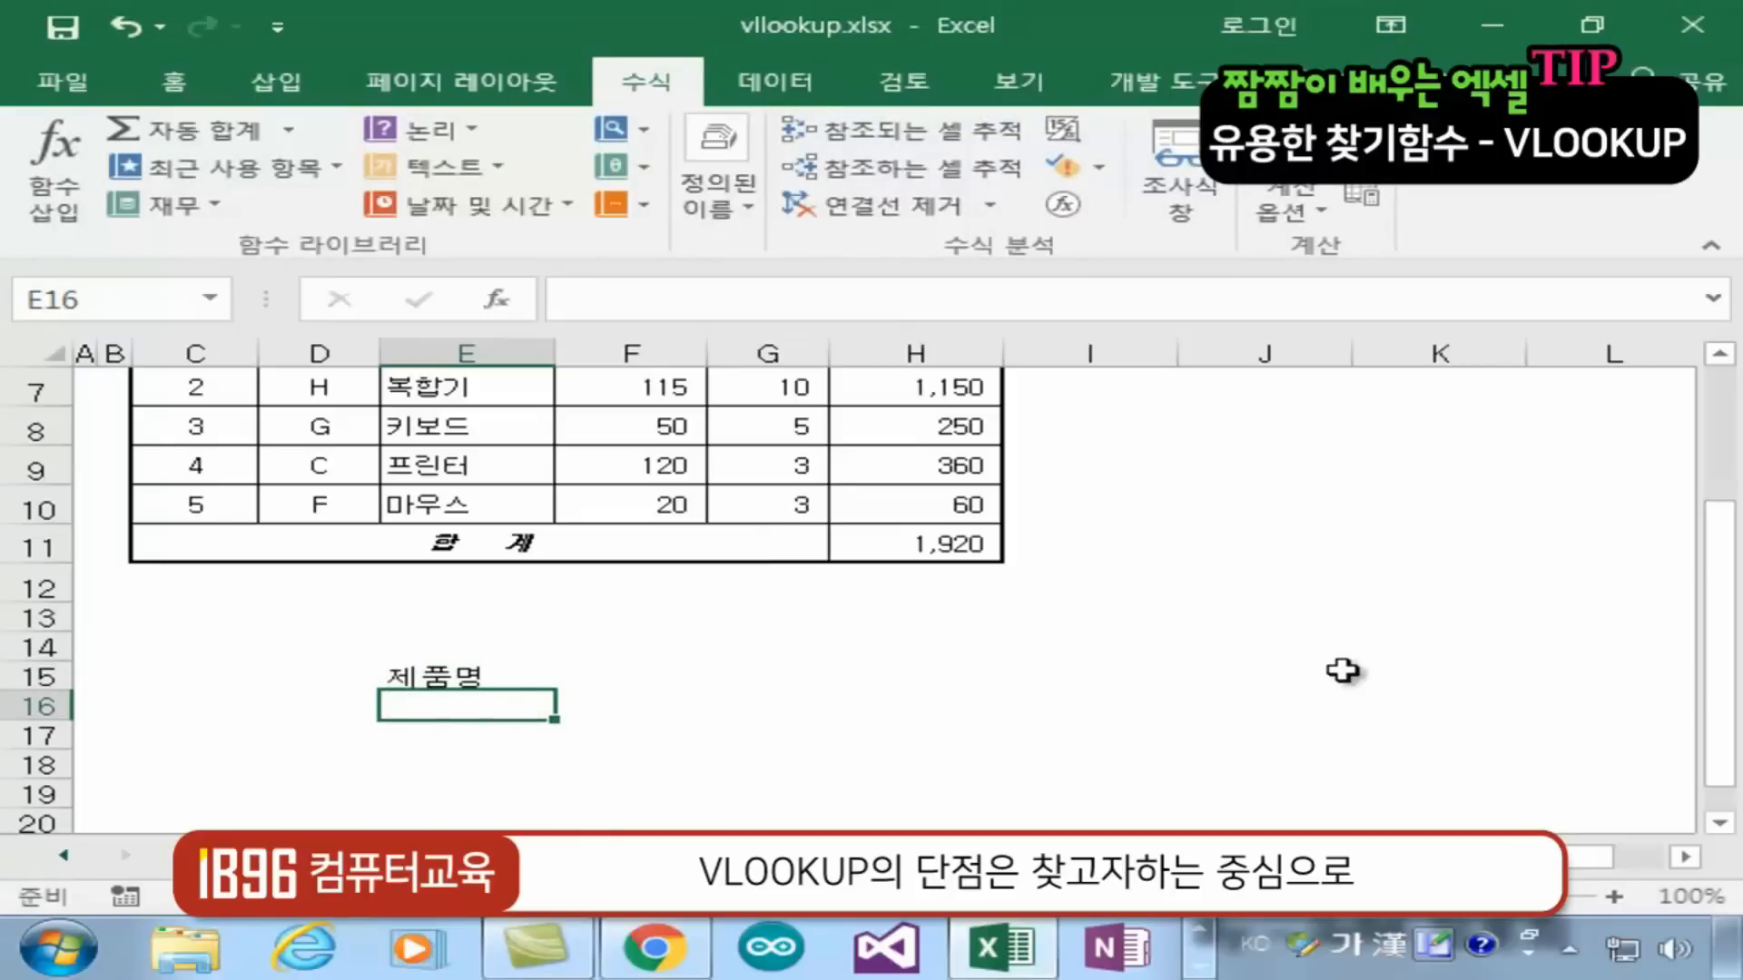
{"action": "type", "text": "키보드"}
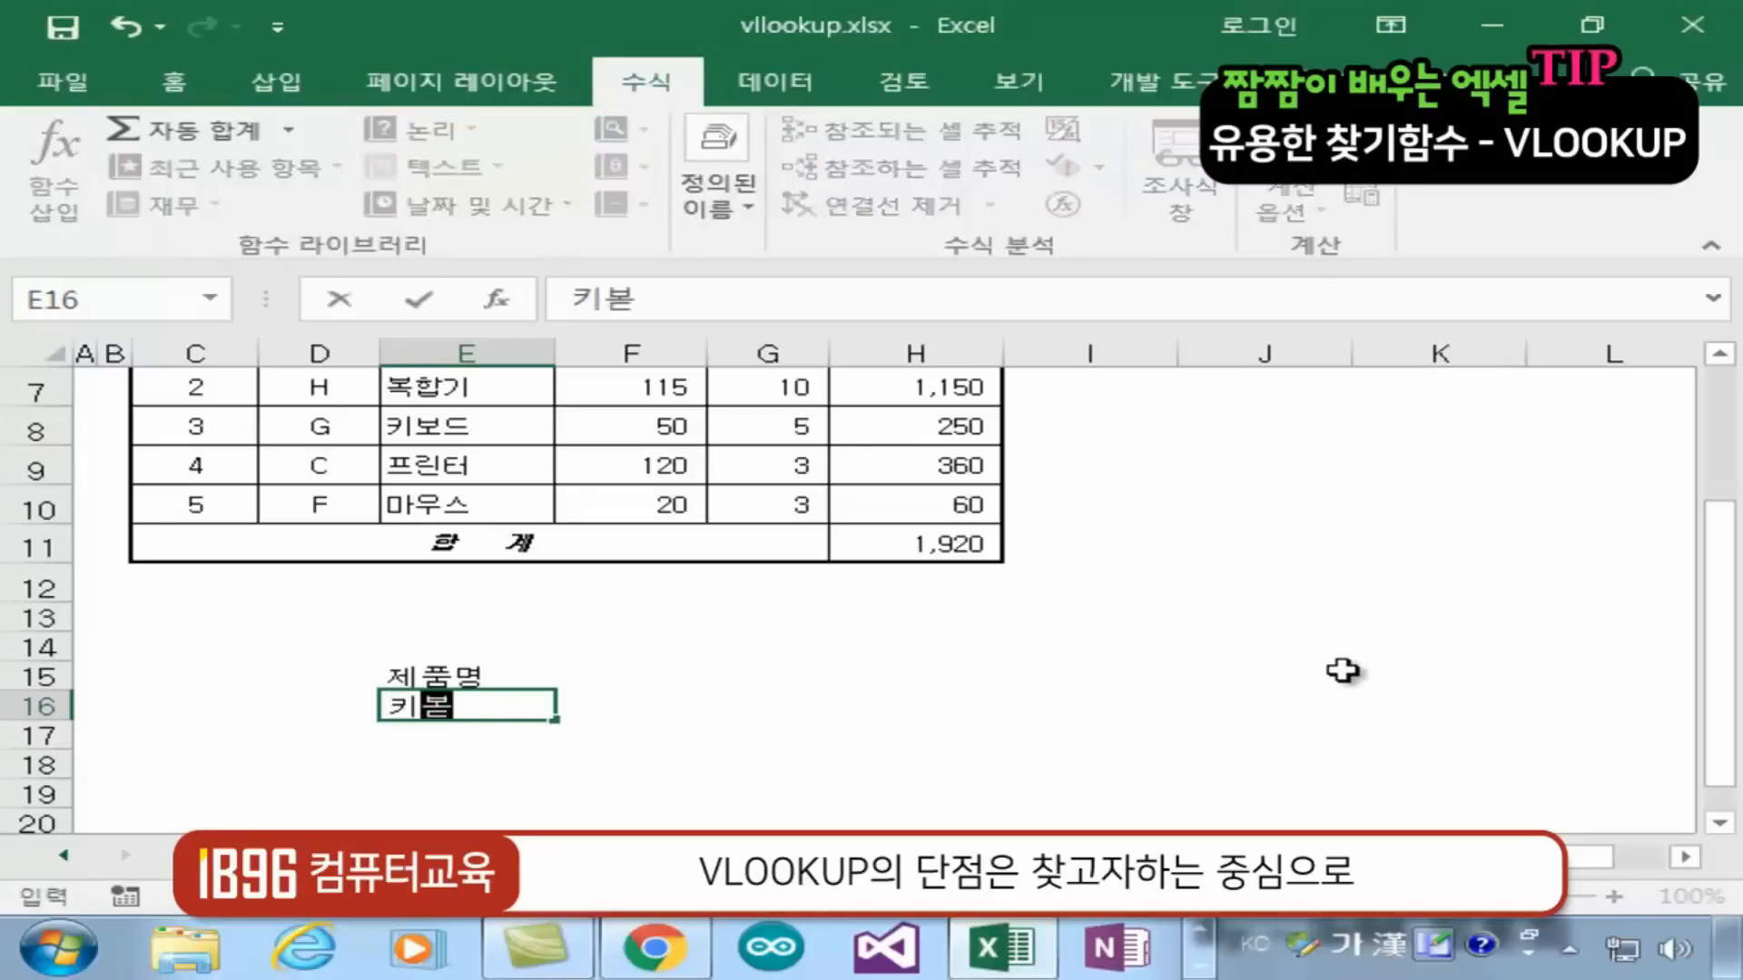
{"action": "key", "text": "Return"}
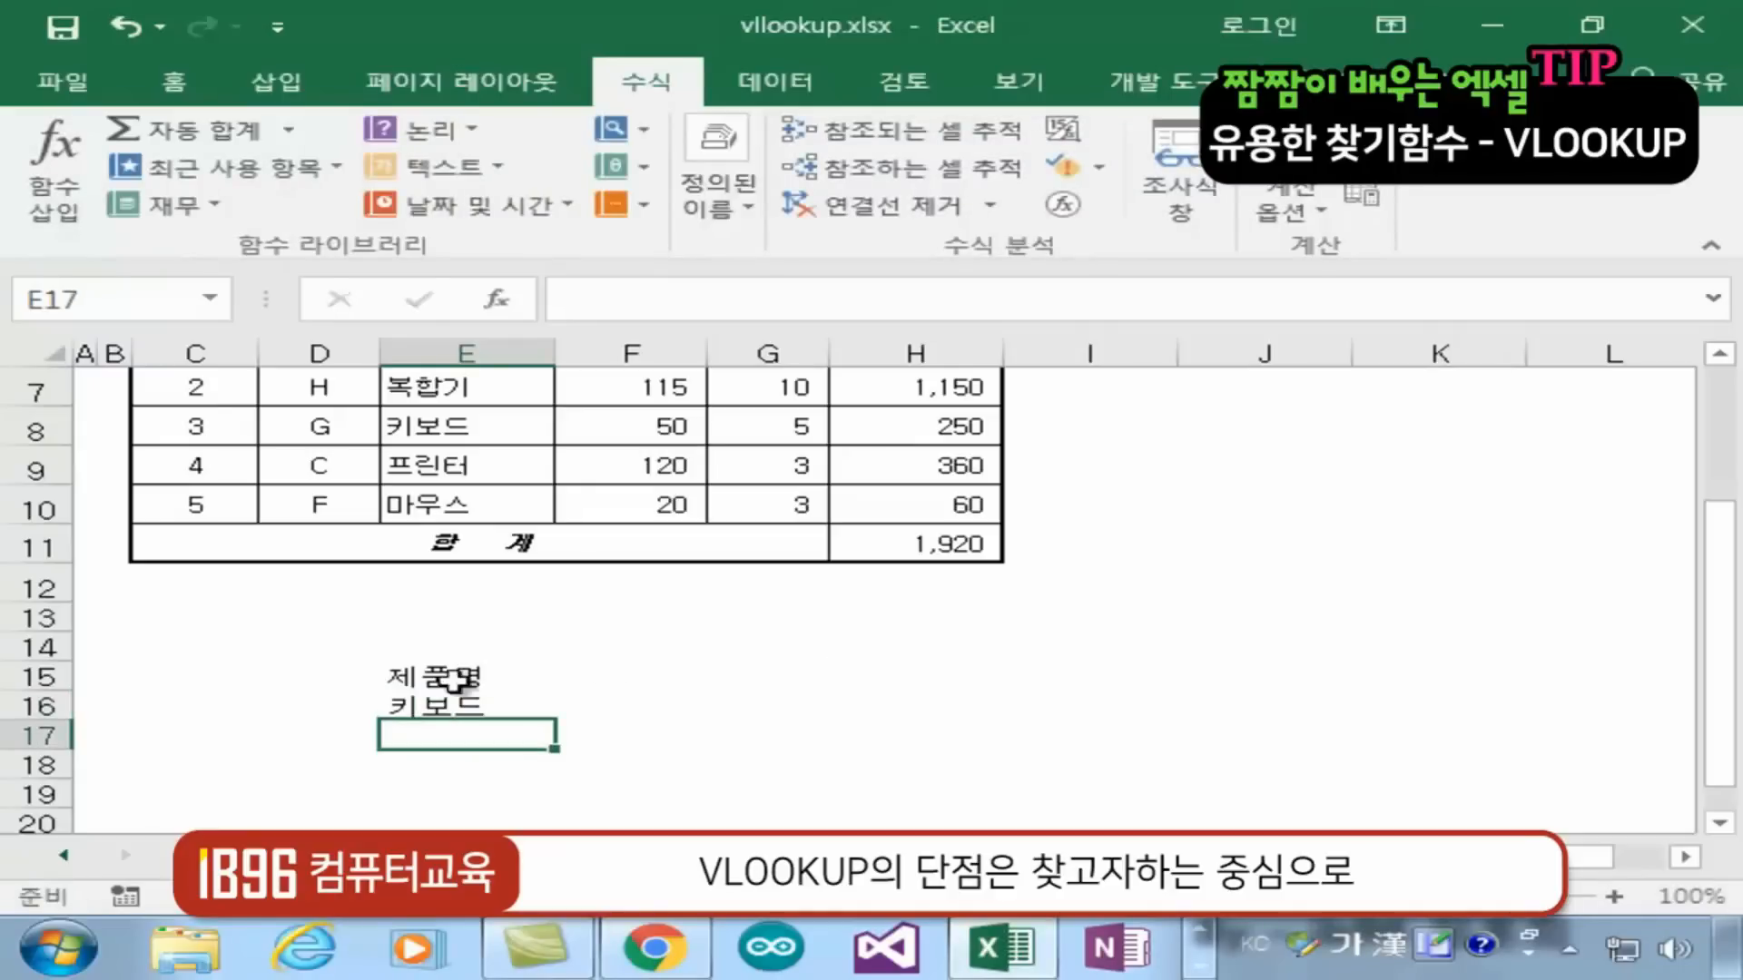
Enter the header 제품코드 in F15 beside 제품명
{"action": "left_click", "coordinate": [579, 674]}
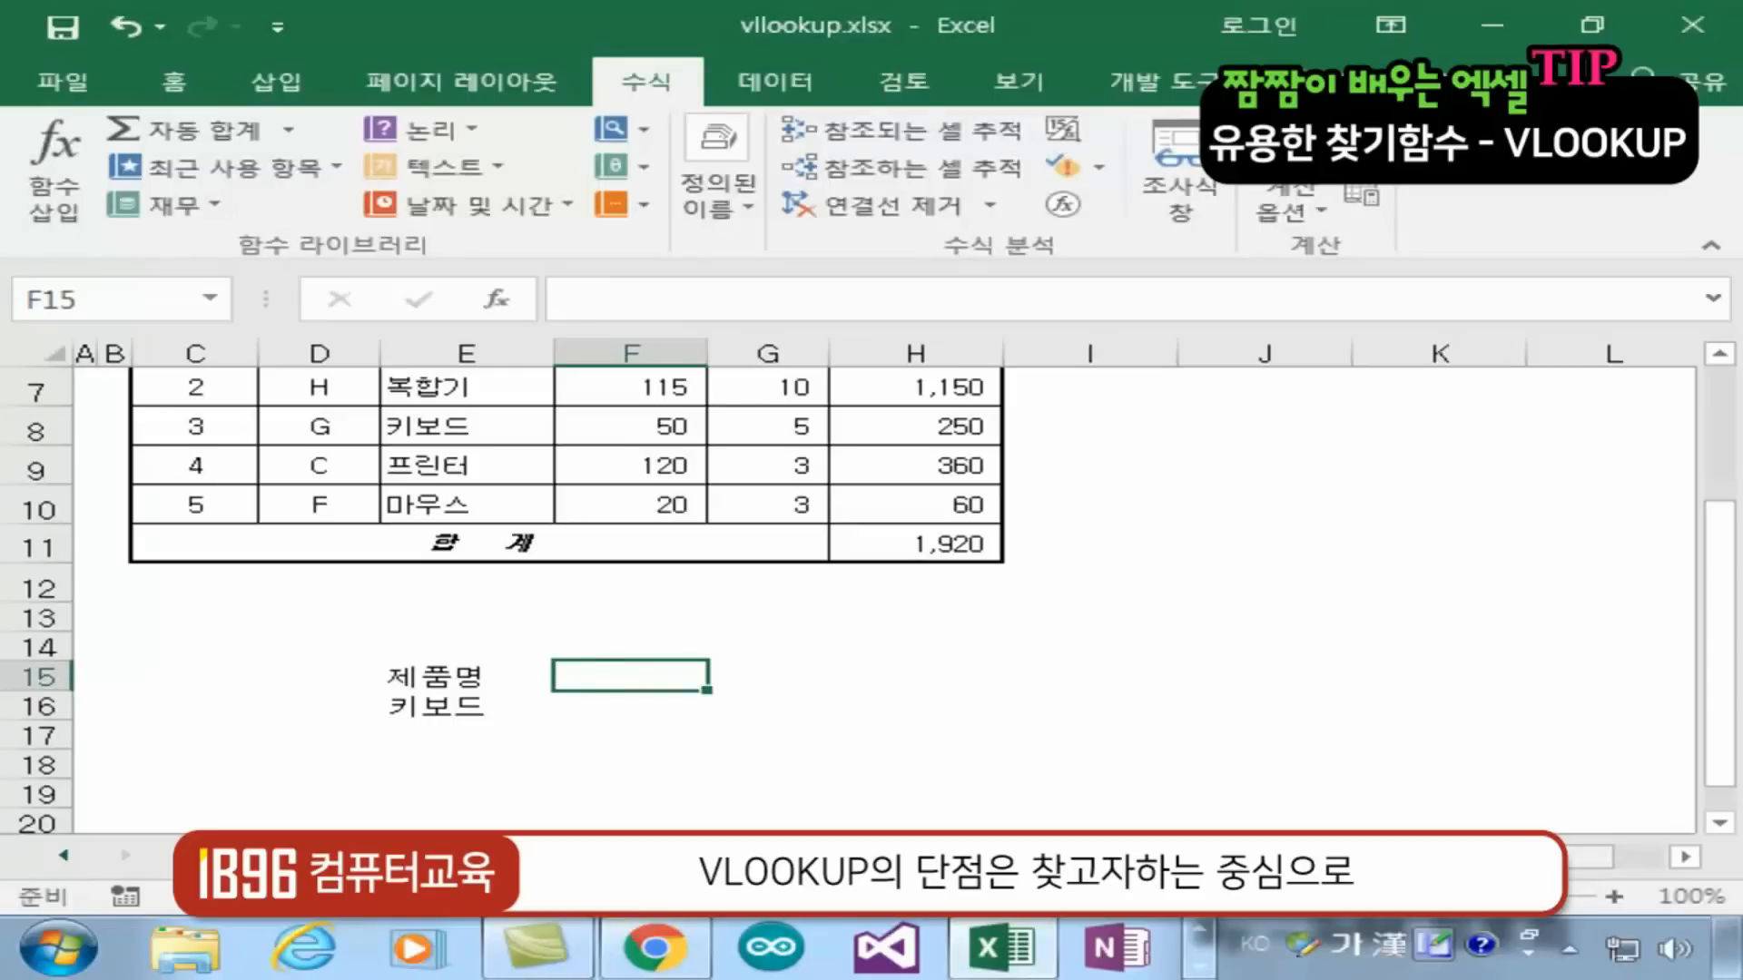
{"action": "type", "text": "제품코드"}
{"action": "key", "text": "Return"}
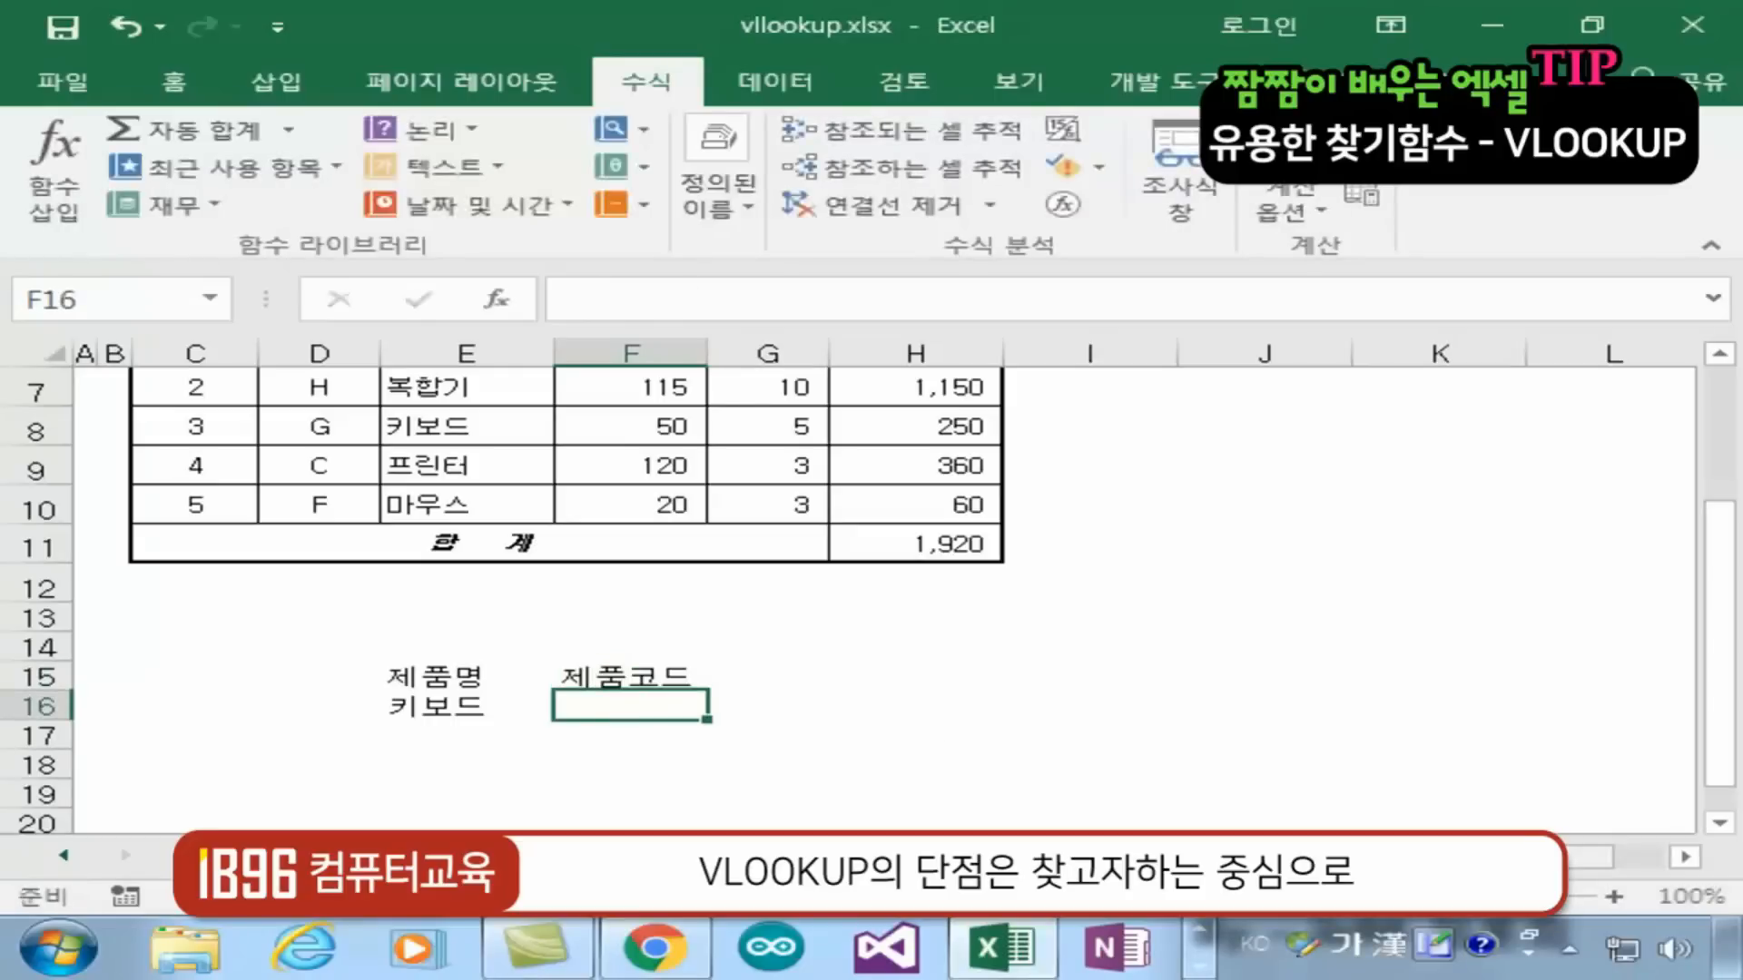
{"action": "left_click", "coordinate": [412, 679]}
{"action": "left_click_drag", "start_coordinate": [411, 679], "coordinate": [669, 700]}
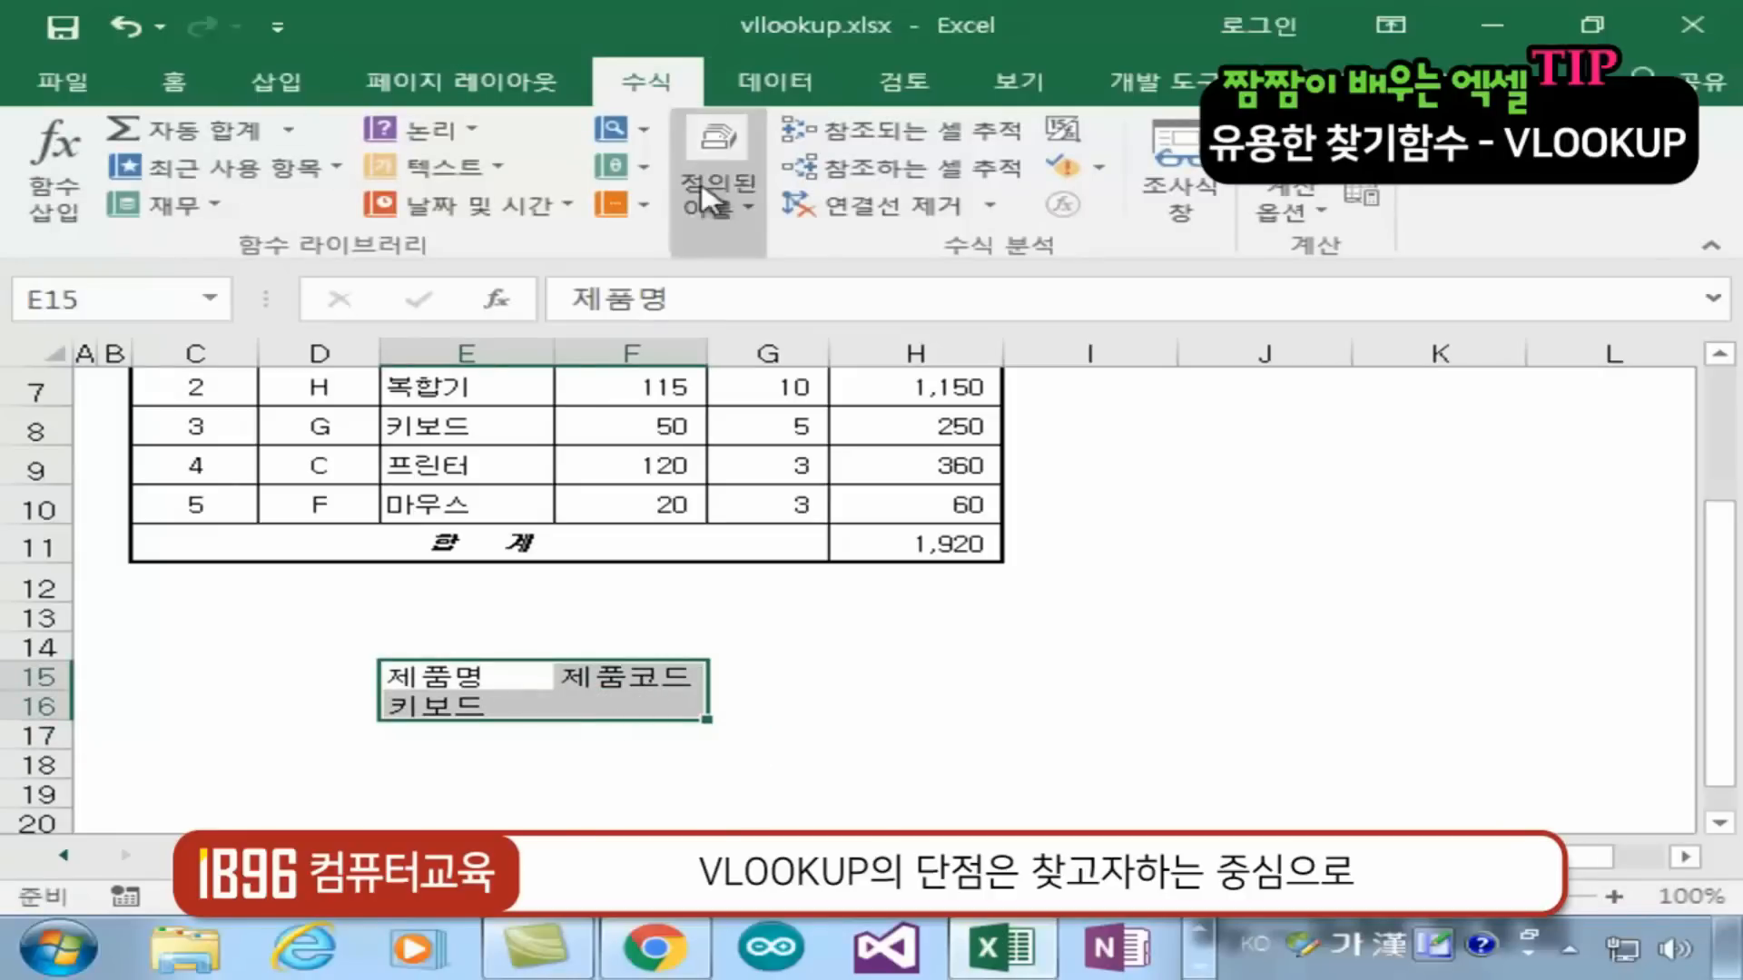
{"action": "left_click", "coordinate": [755, 746]}
{"action": "left_click", "coordinate": [919, 781]}
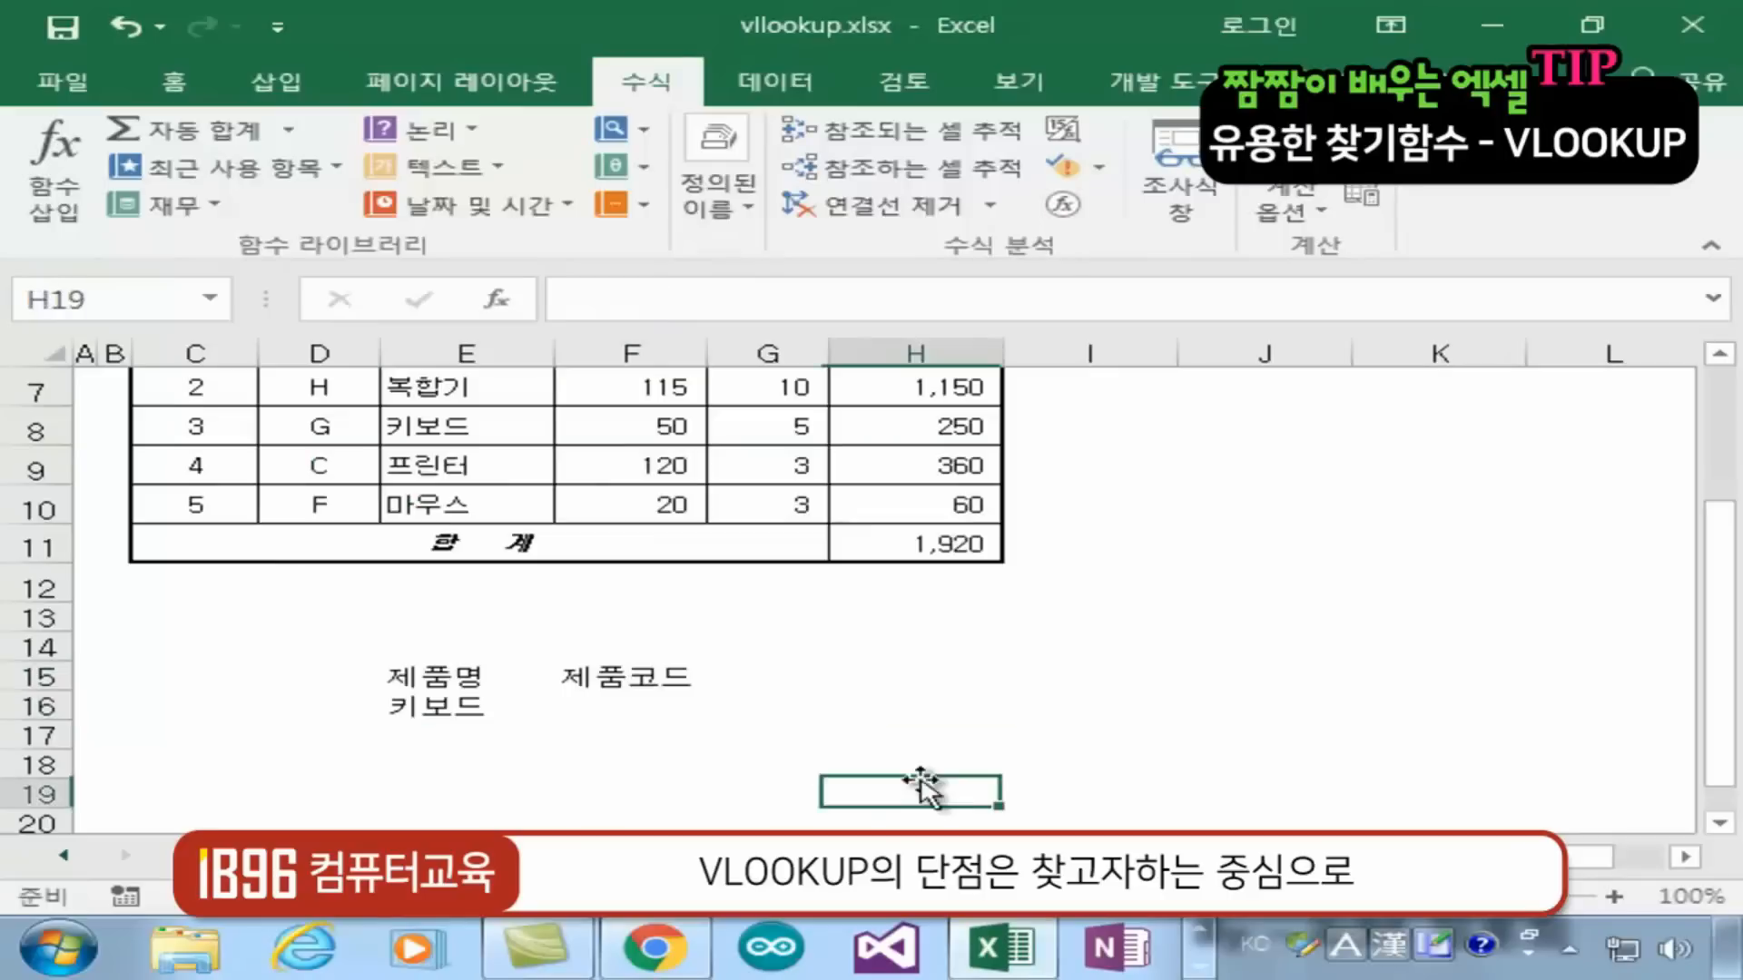
{"action": "left_click", "coordinate": [599, 710]}
{"action": "left_click", "coordinate": [890, 706]}
{"action": "left_click", "coordinate": [601, 710]}
{"action": "left_click", "coordinate": [564, 755]}
{"action": "left_click", "coordinate": [653, 704]}
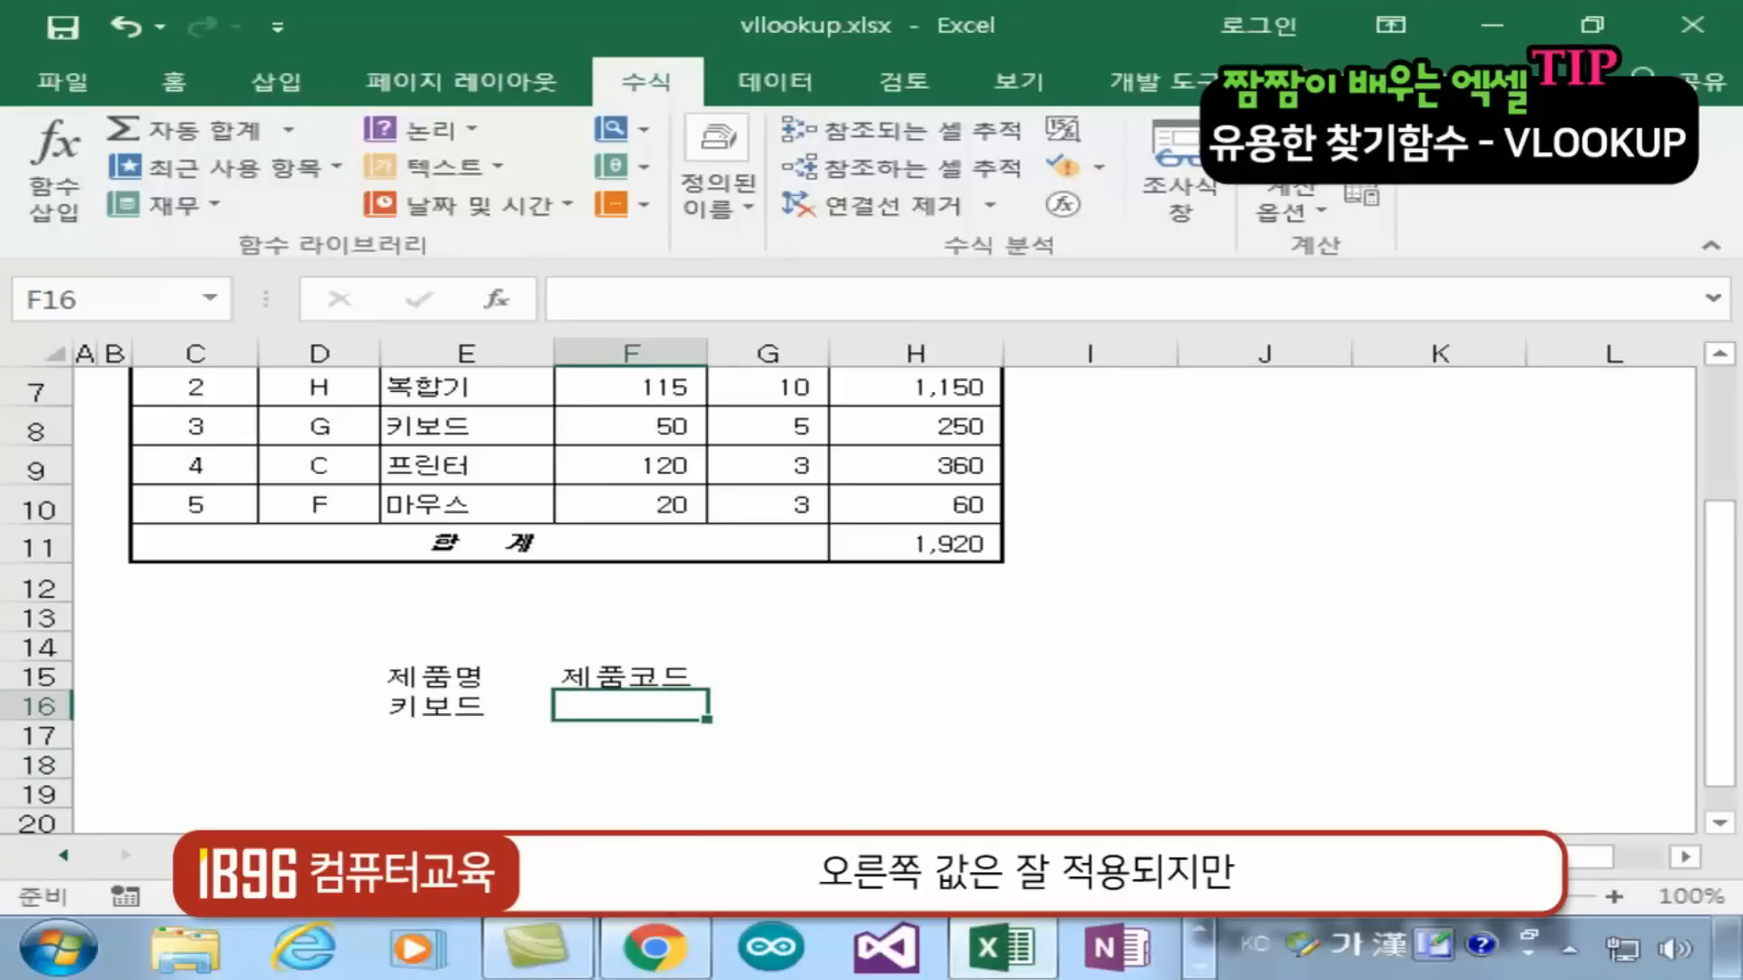
{"action": "left_click", "coordinate": [454, 679]}
{"action": "left_click", "coordinate": [449, 710]}
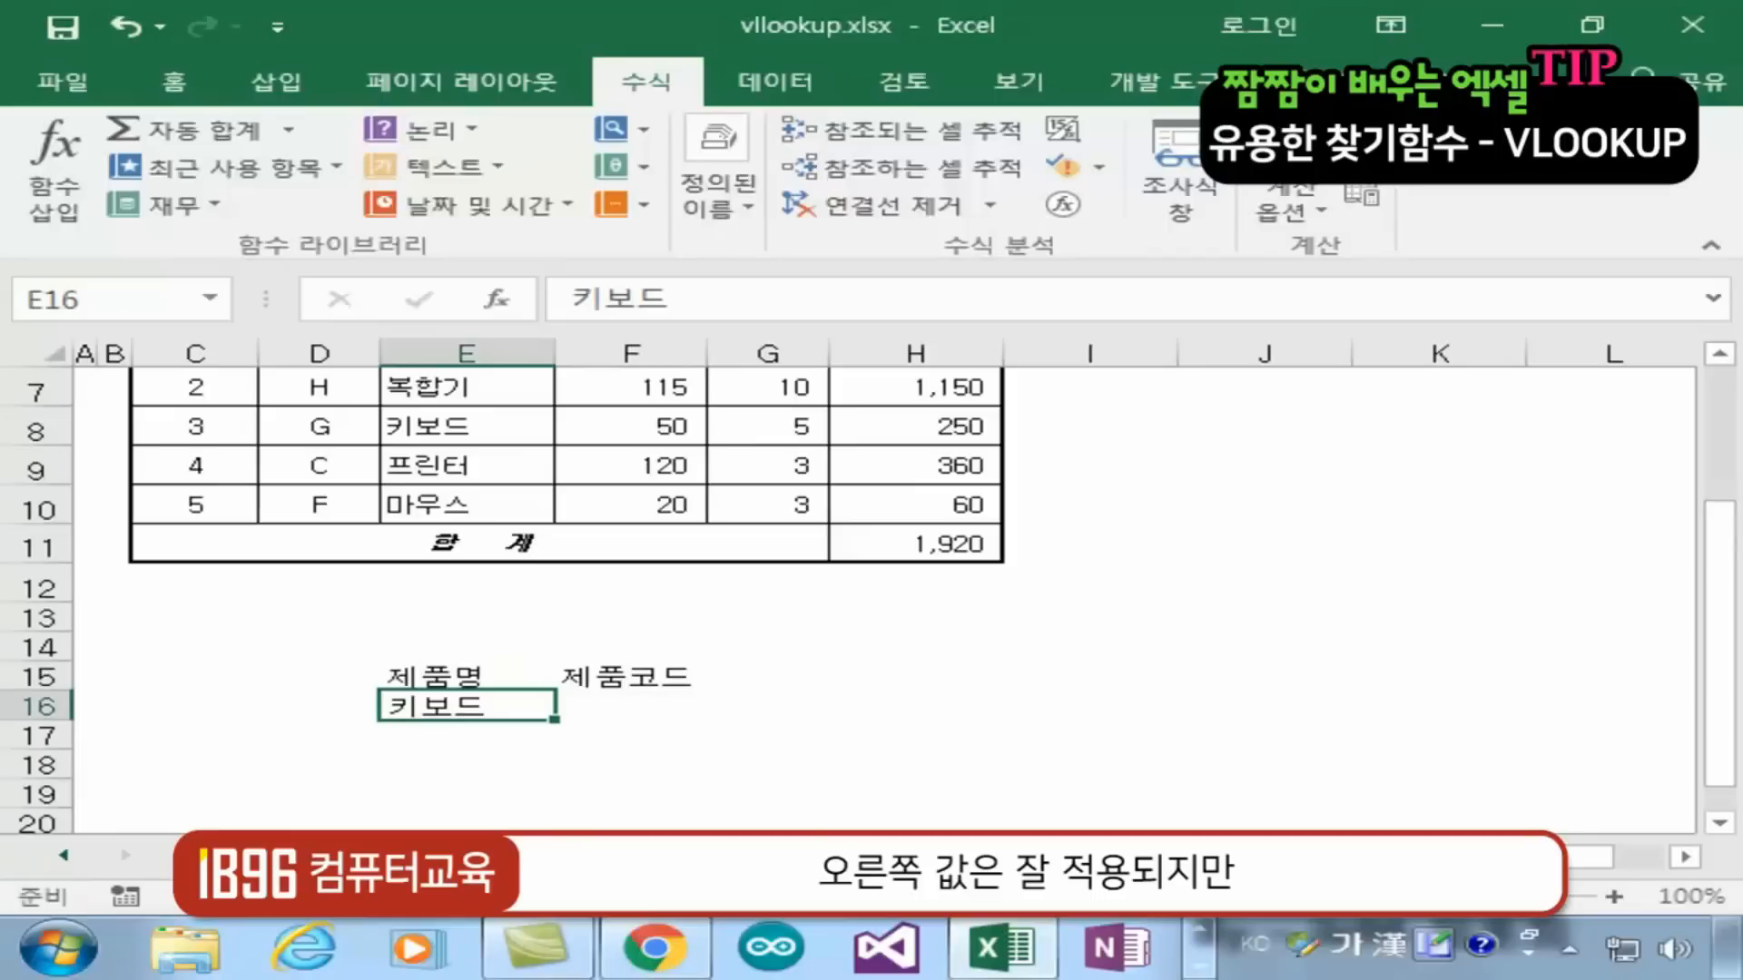
Examine where 코드 and 단가 sit relative to 품명 in the 사무 용품 단가표 table, using the 키보드 and 데스크탑 rows
{"action": "key", "text": "ctrl+Page_Down"}
{"action": "left_click", "coordinate": [366, 461]}
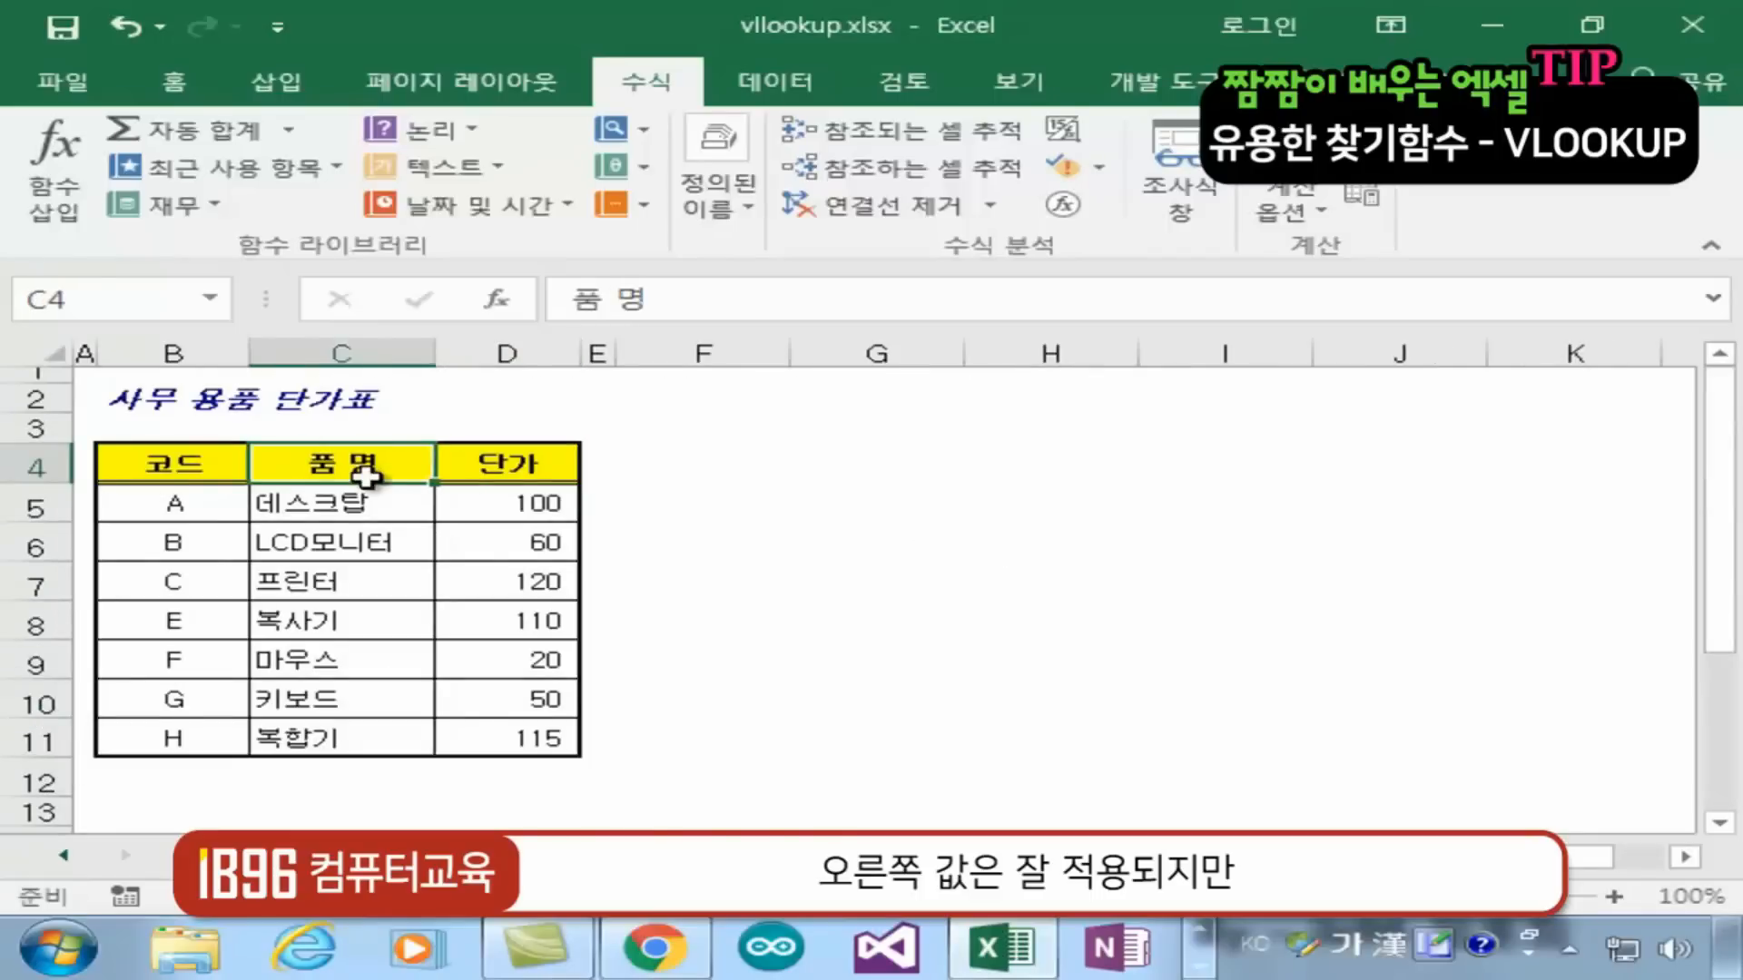
{"action": "left_click", "coordinate": [325, 701]}
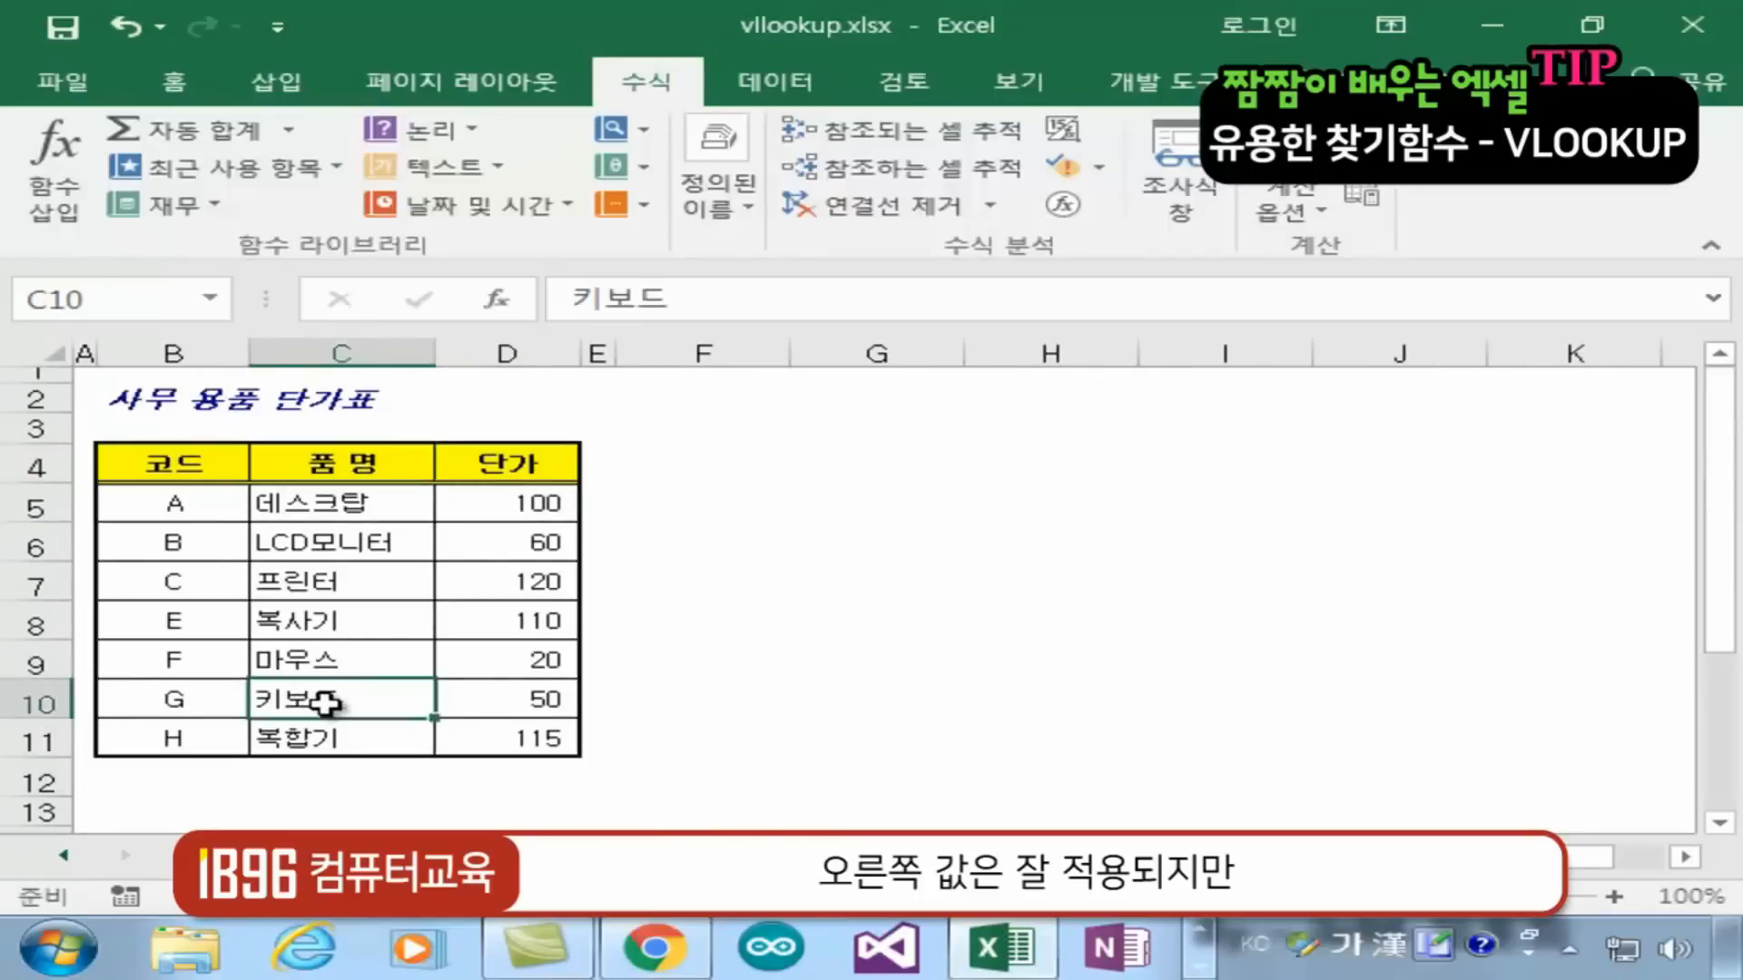
{"action": "left_click", "coordinate": [189, 699]}
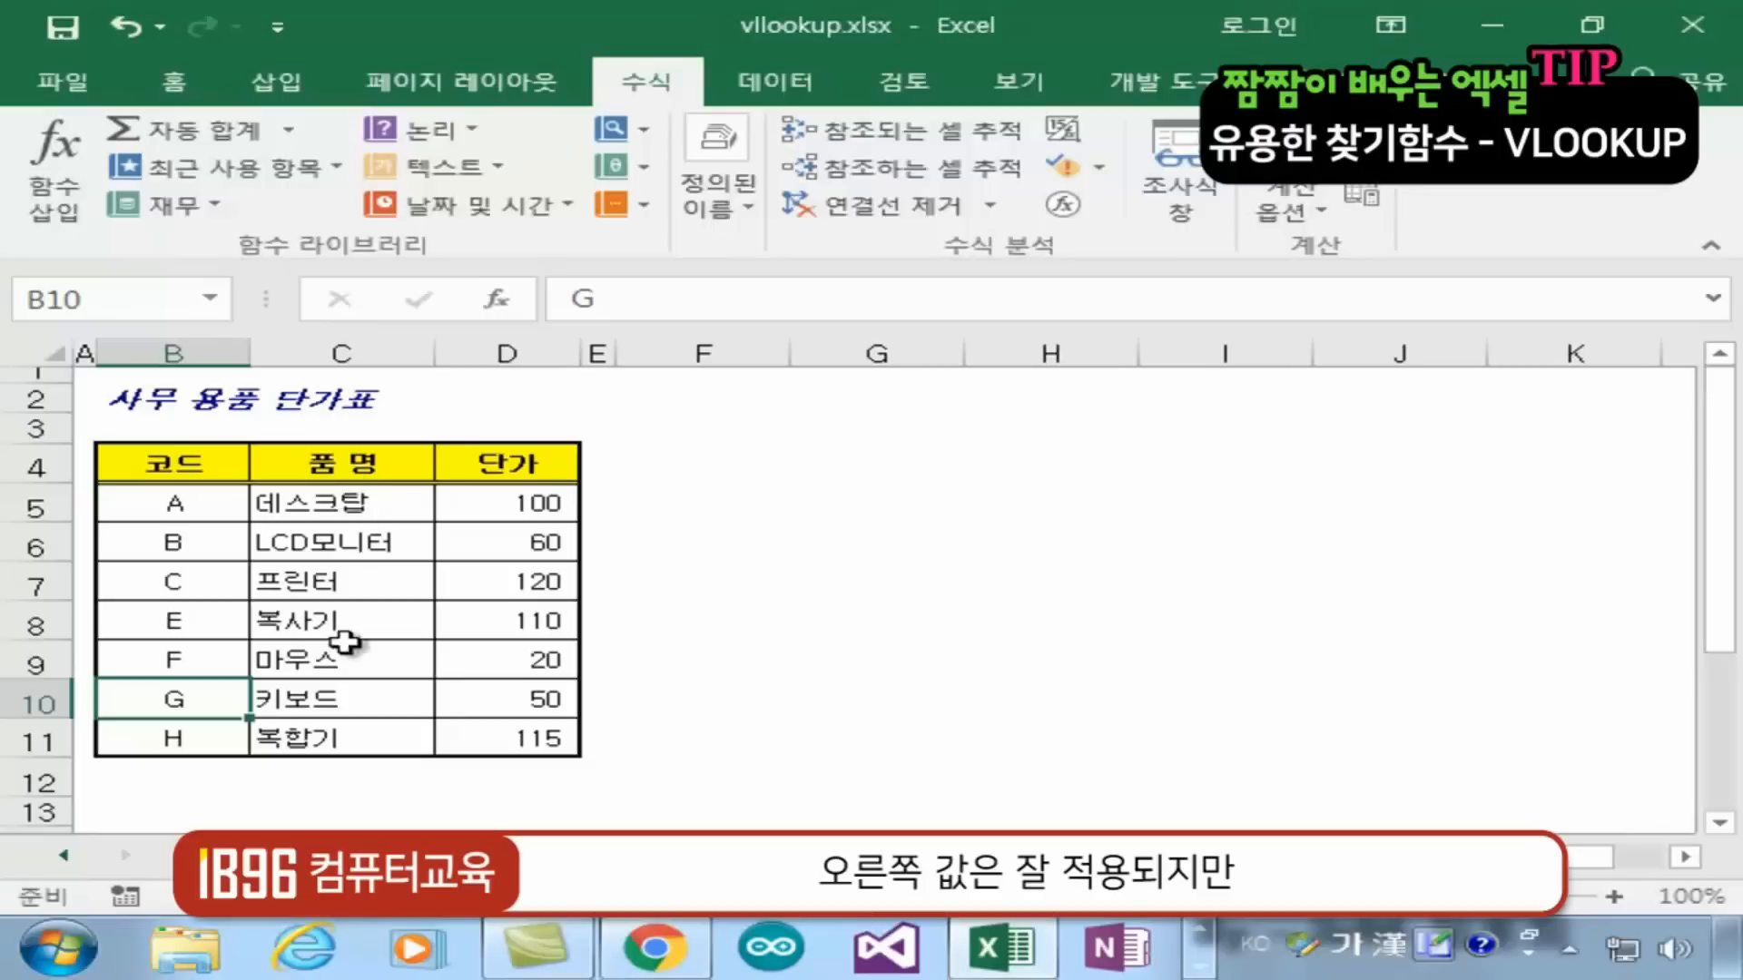
{"action": "left_click", "coordinate": [345, 701]}
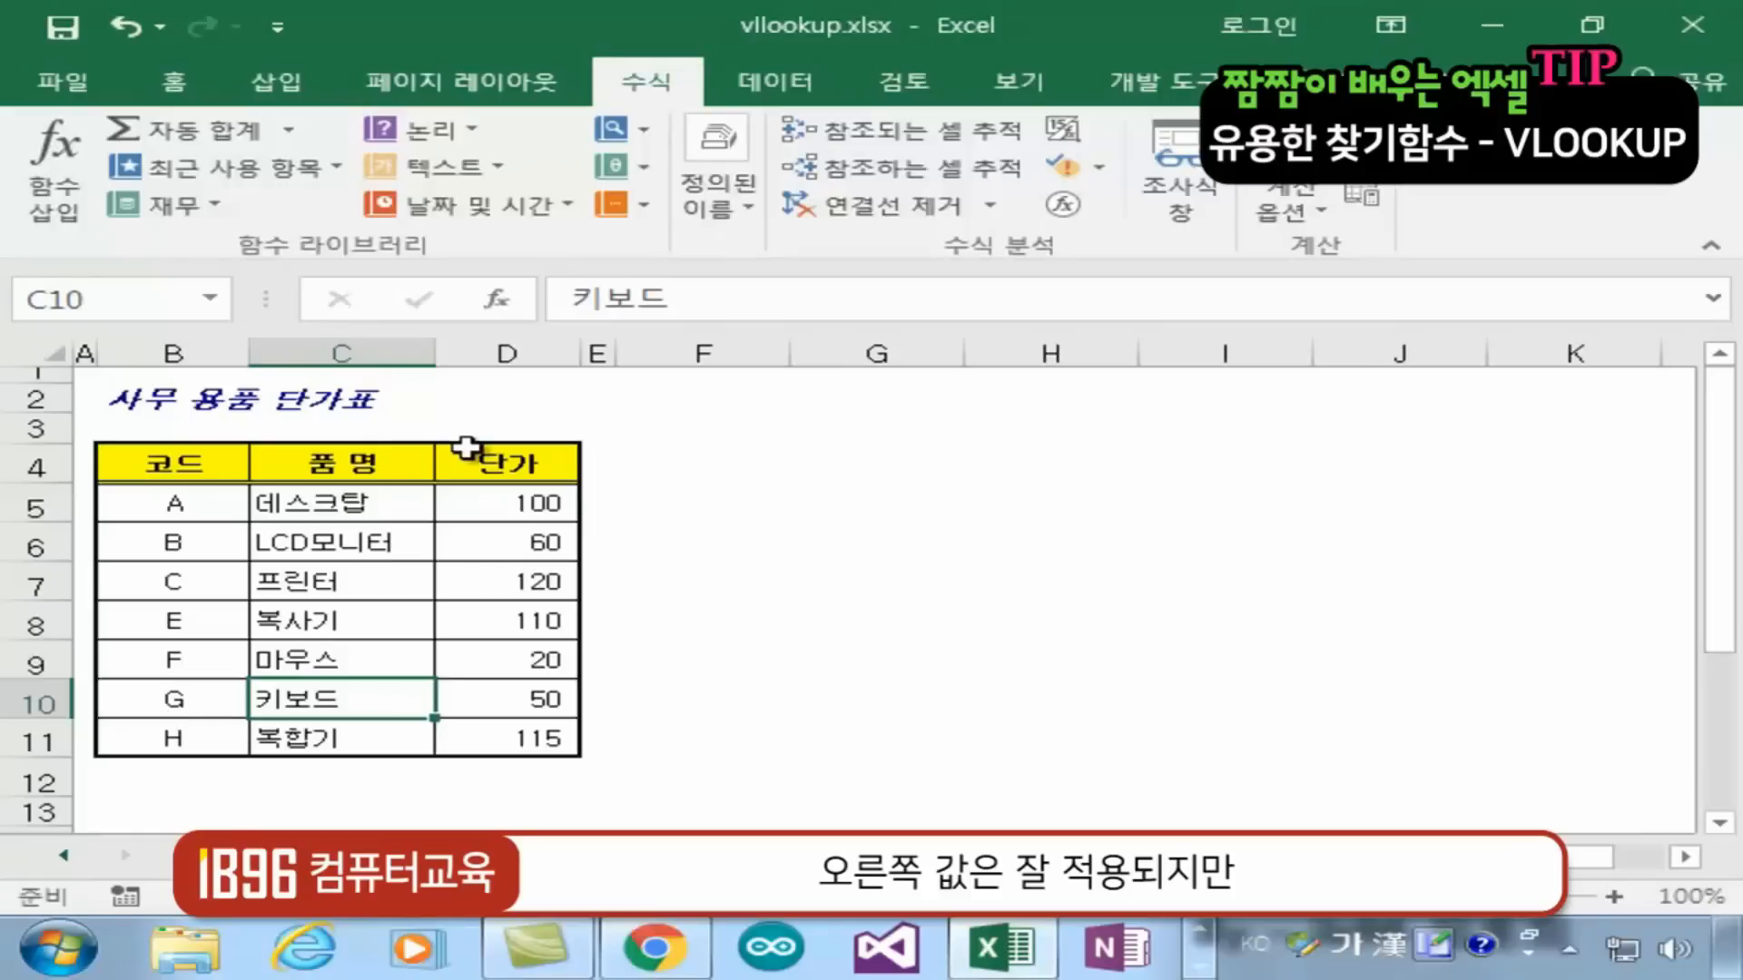
{"action": "left_click", "coordinate": [185, 505]}
{"action": "left_click", "coordinate": [363, 505]}
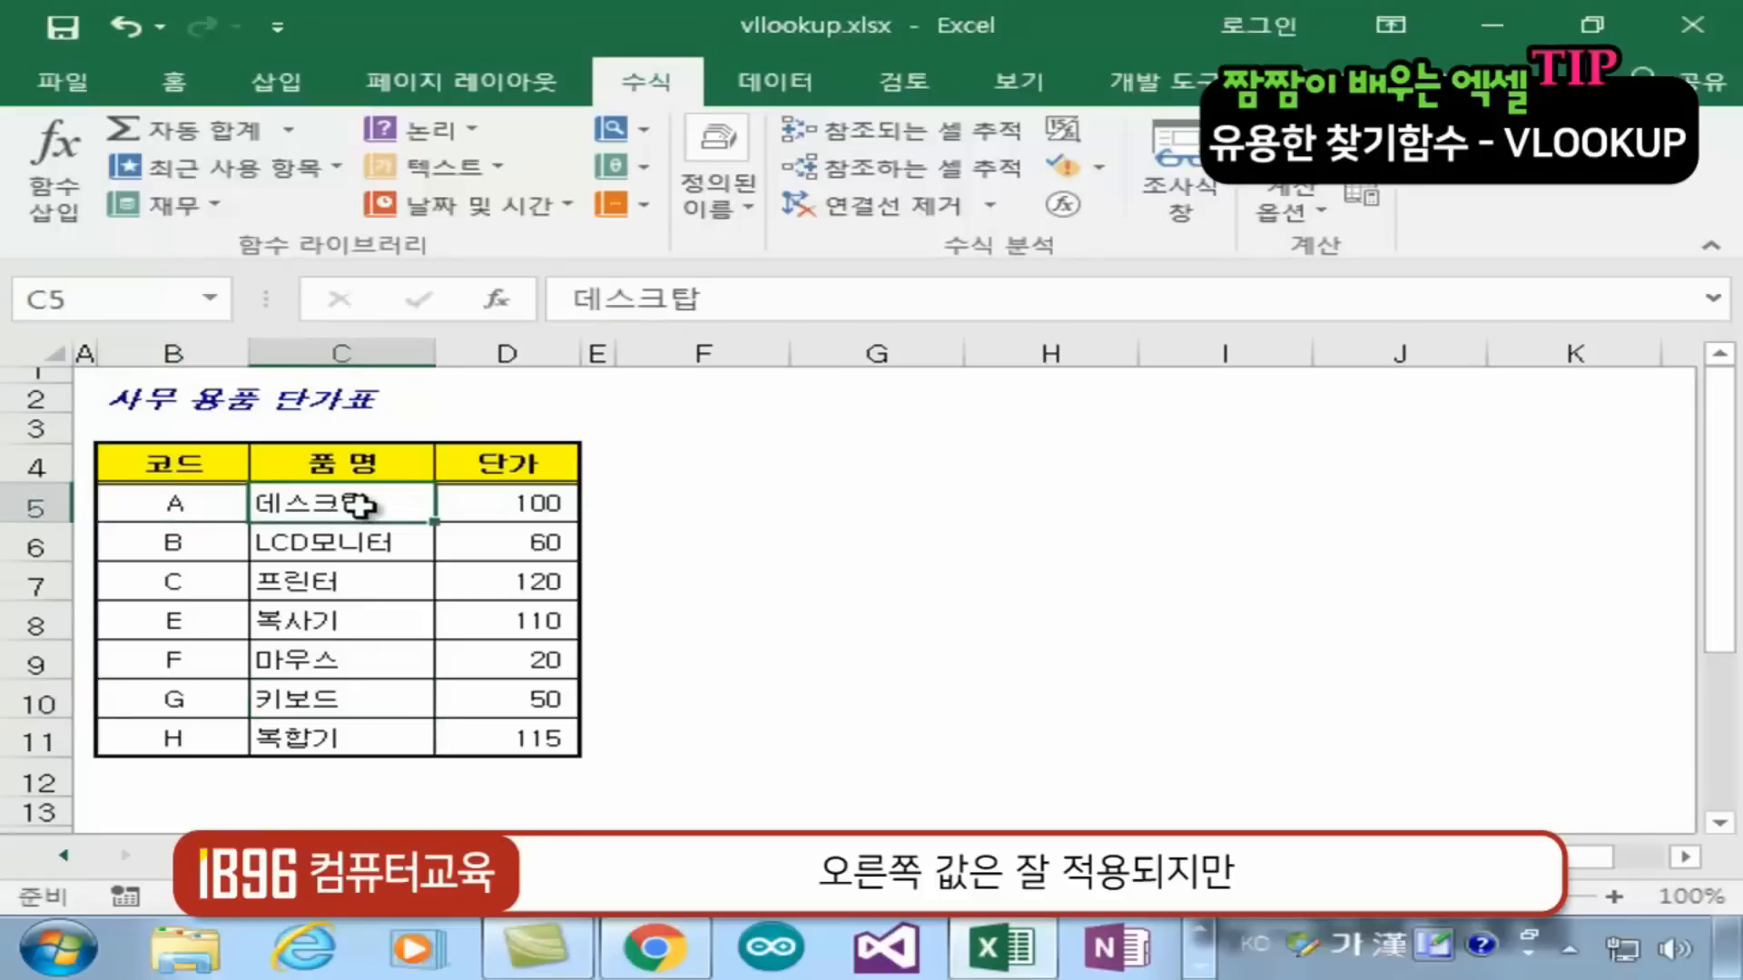
{"action": "left_click", "coordinate": [526, 506]}
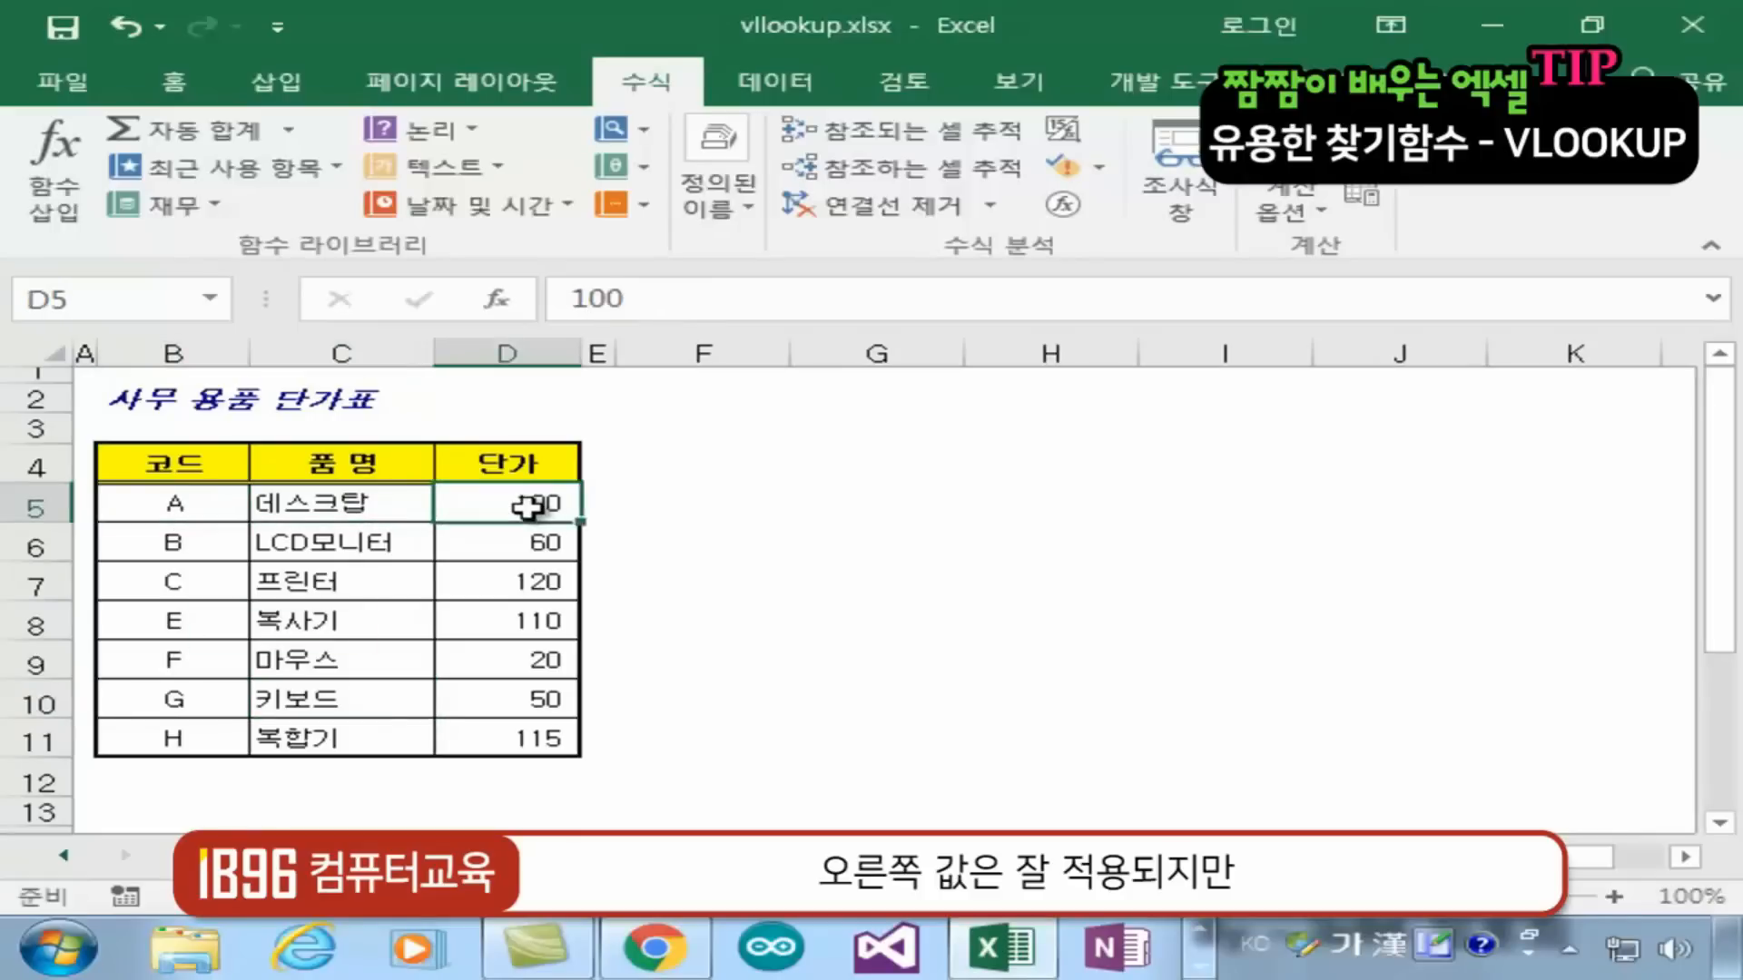
Compare the lookup direction from 코드 to 품명 and 단가 in the 데스크탑 row with that from 품명 to 코드 in the 키보드 row
{"action": "left_click", "coordinate": [166, 498]}
{"action": "left_click", "coordinate": [363, 504]}
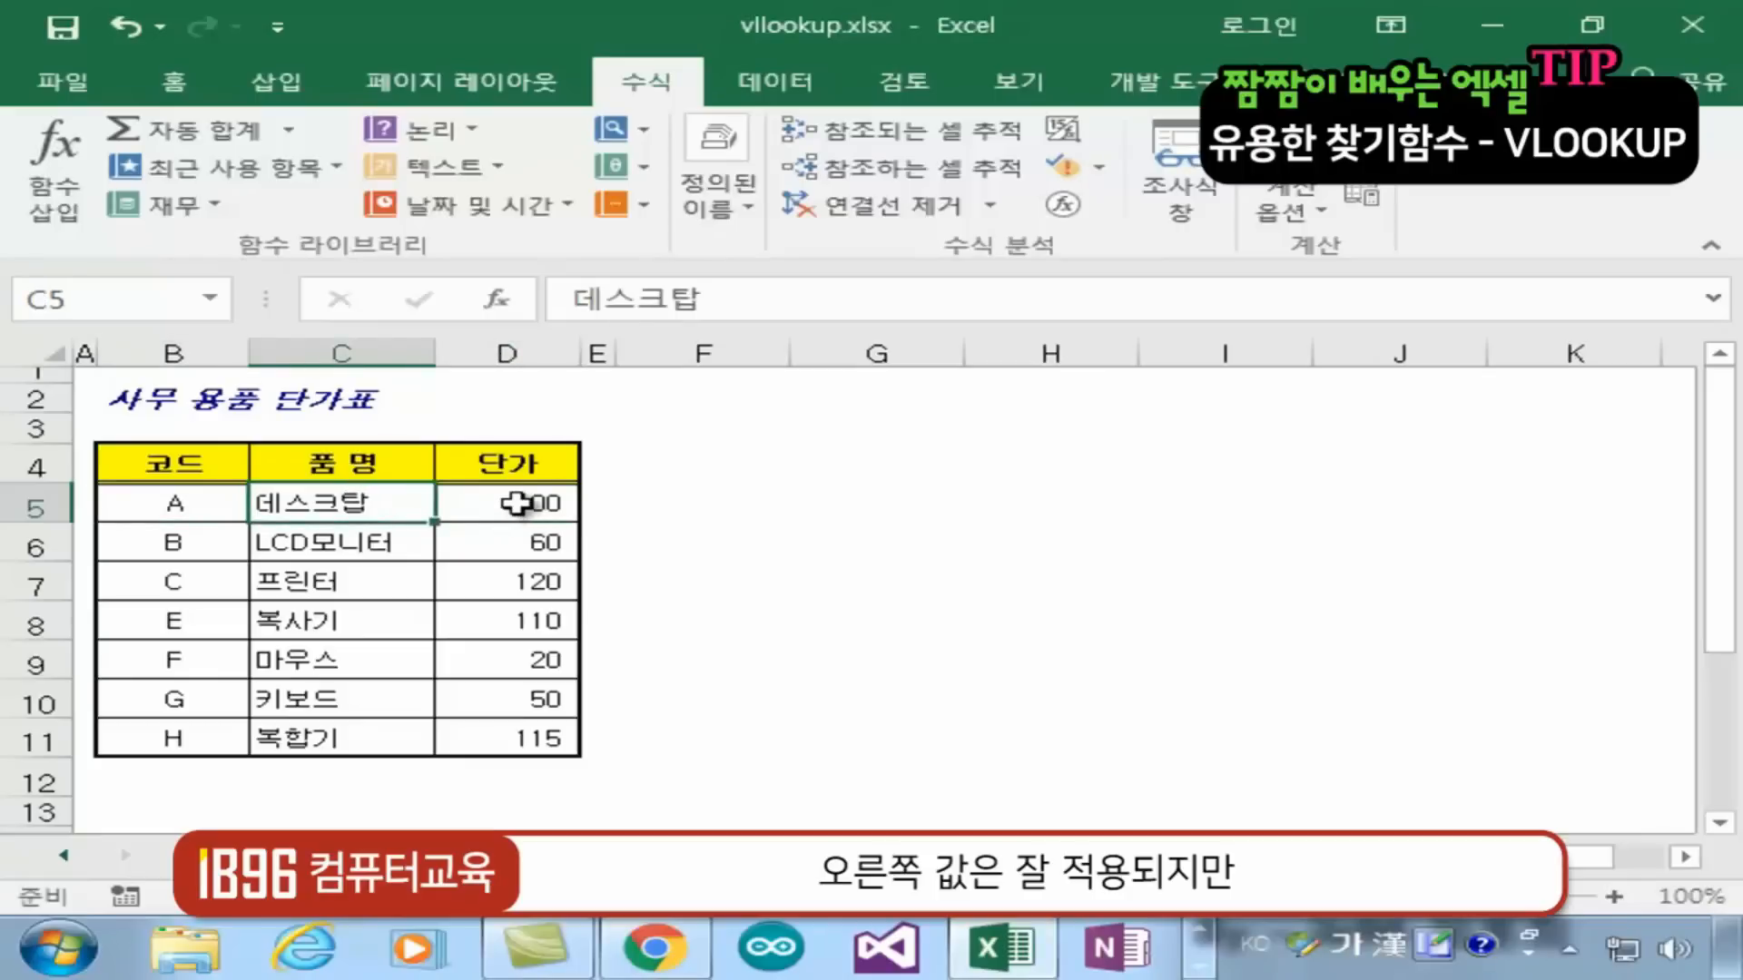
{"action": "left_click", "coordinate": [515, 504]}
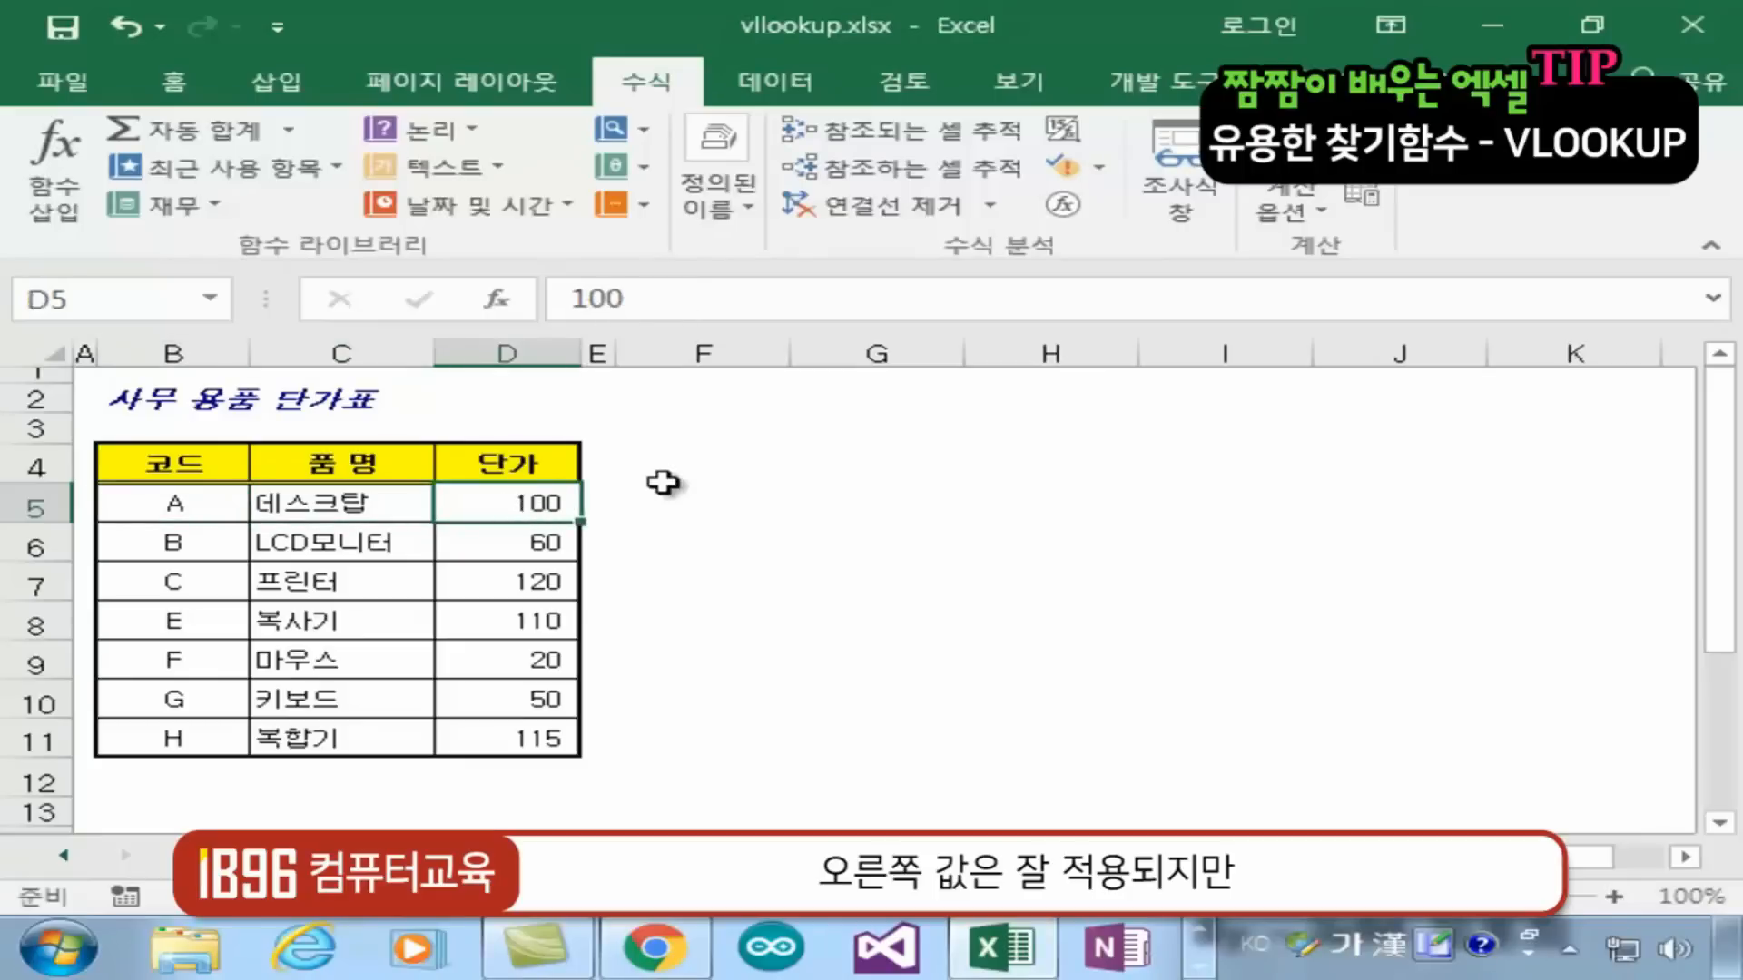
{"action": "left_click", "coordinate": [311, 704]}
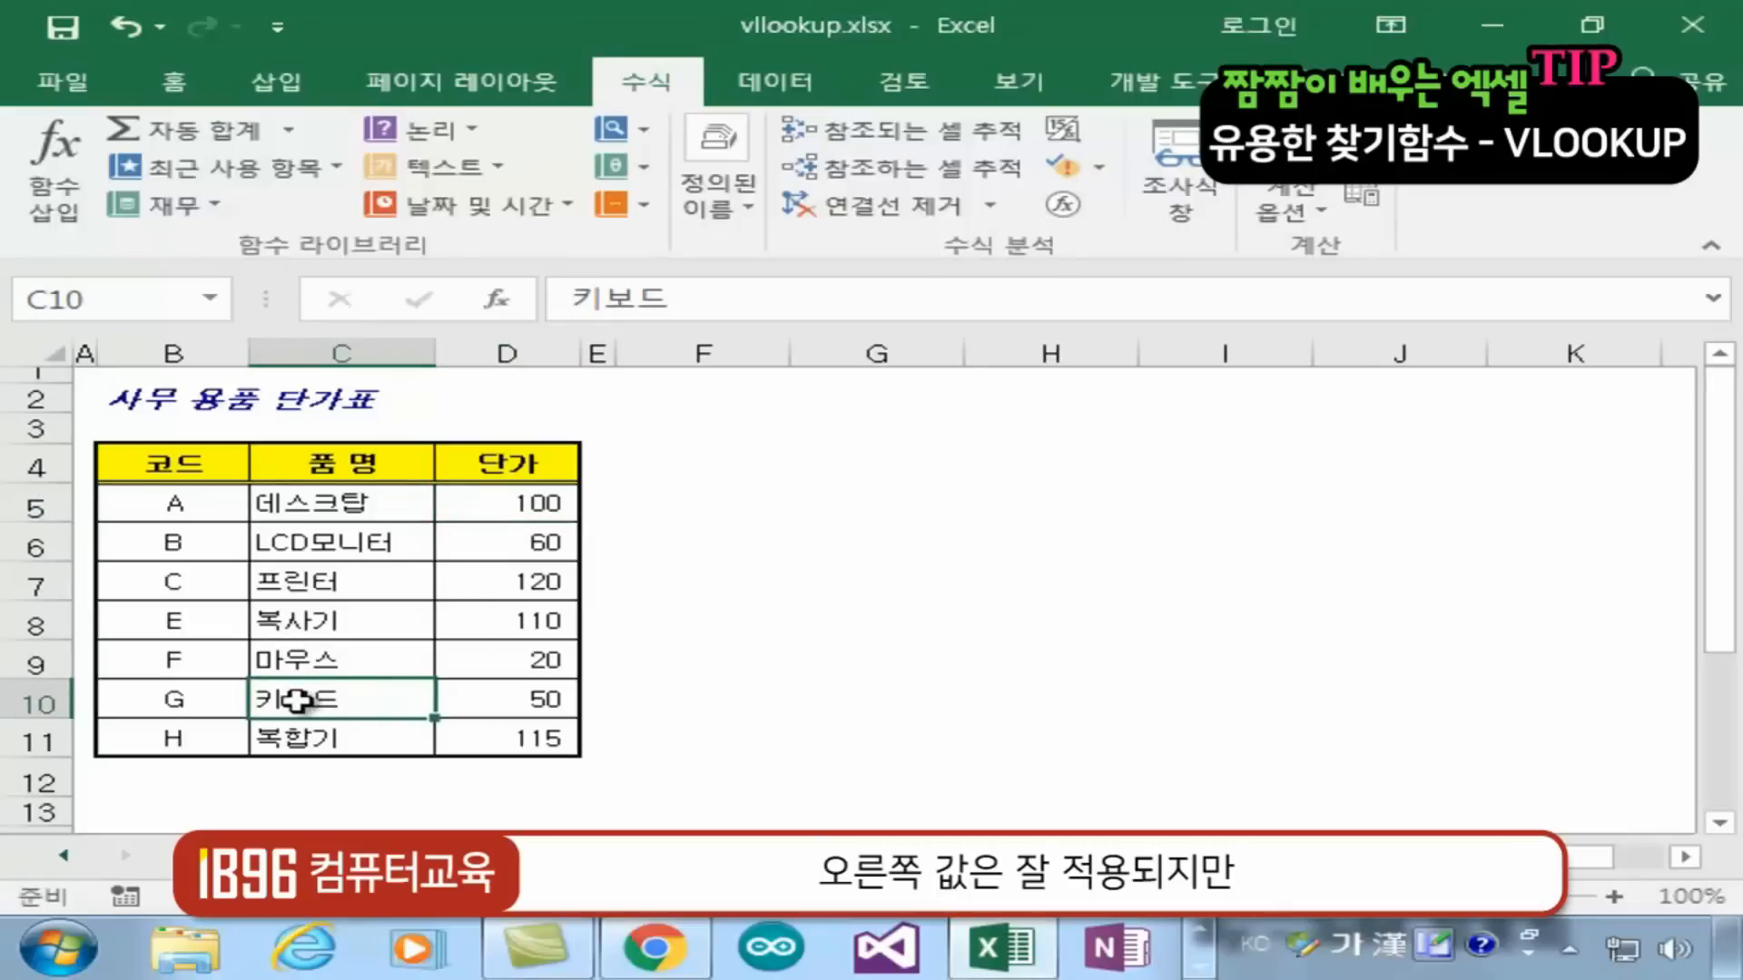
{"action": "left_click", "coordinate": [154, 698]}
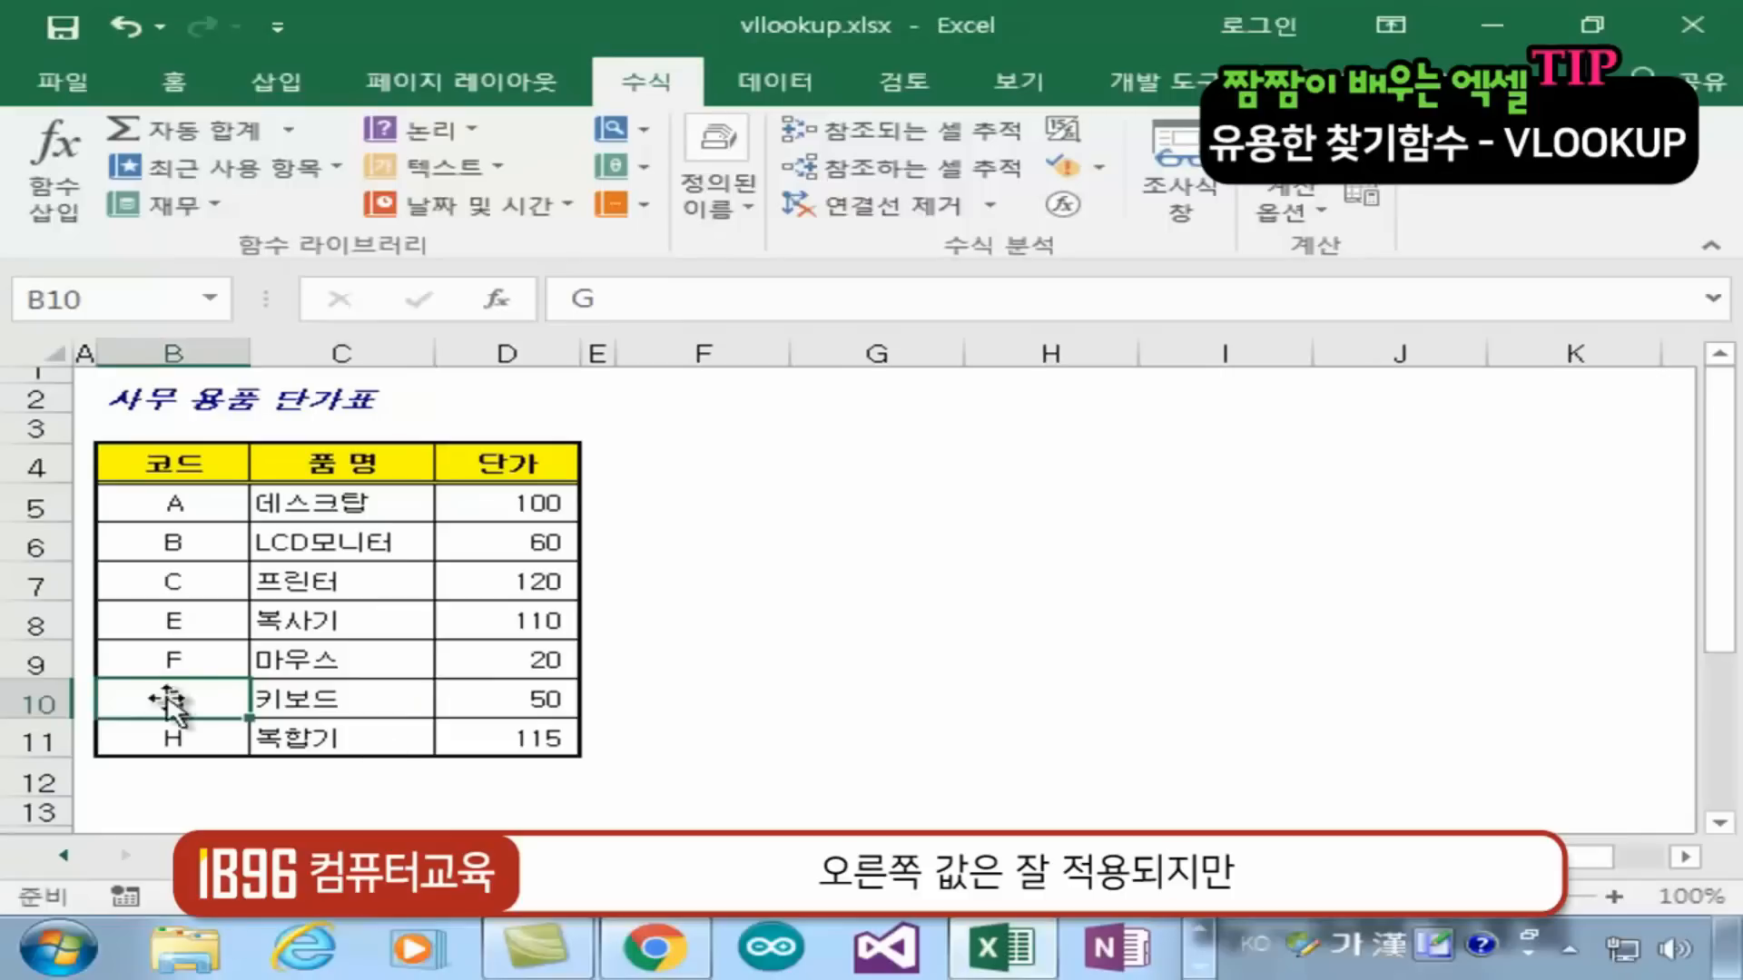
{"action": "left_click", "coordinate": [875, 703]}
In F16 under 제품코드, begin a VLOOKUP formula with E16 as the lookup value and 사무용품 as the table range
{"action": "key", "text": "ctrl+Page_Down"}
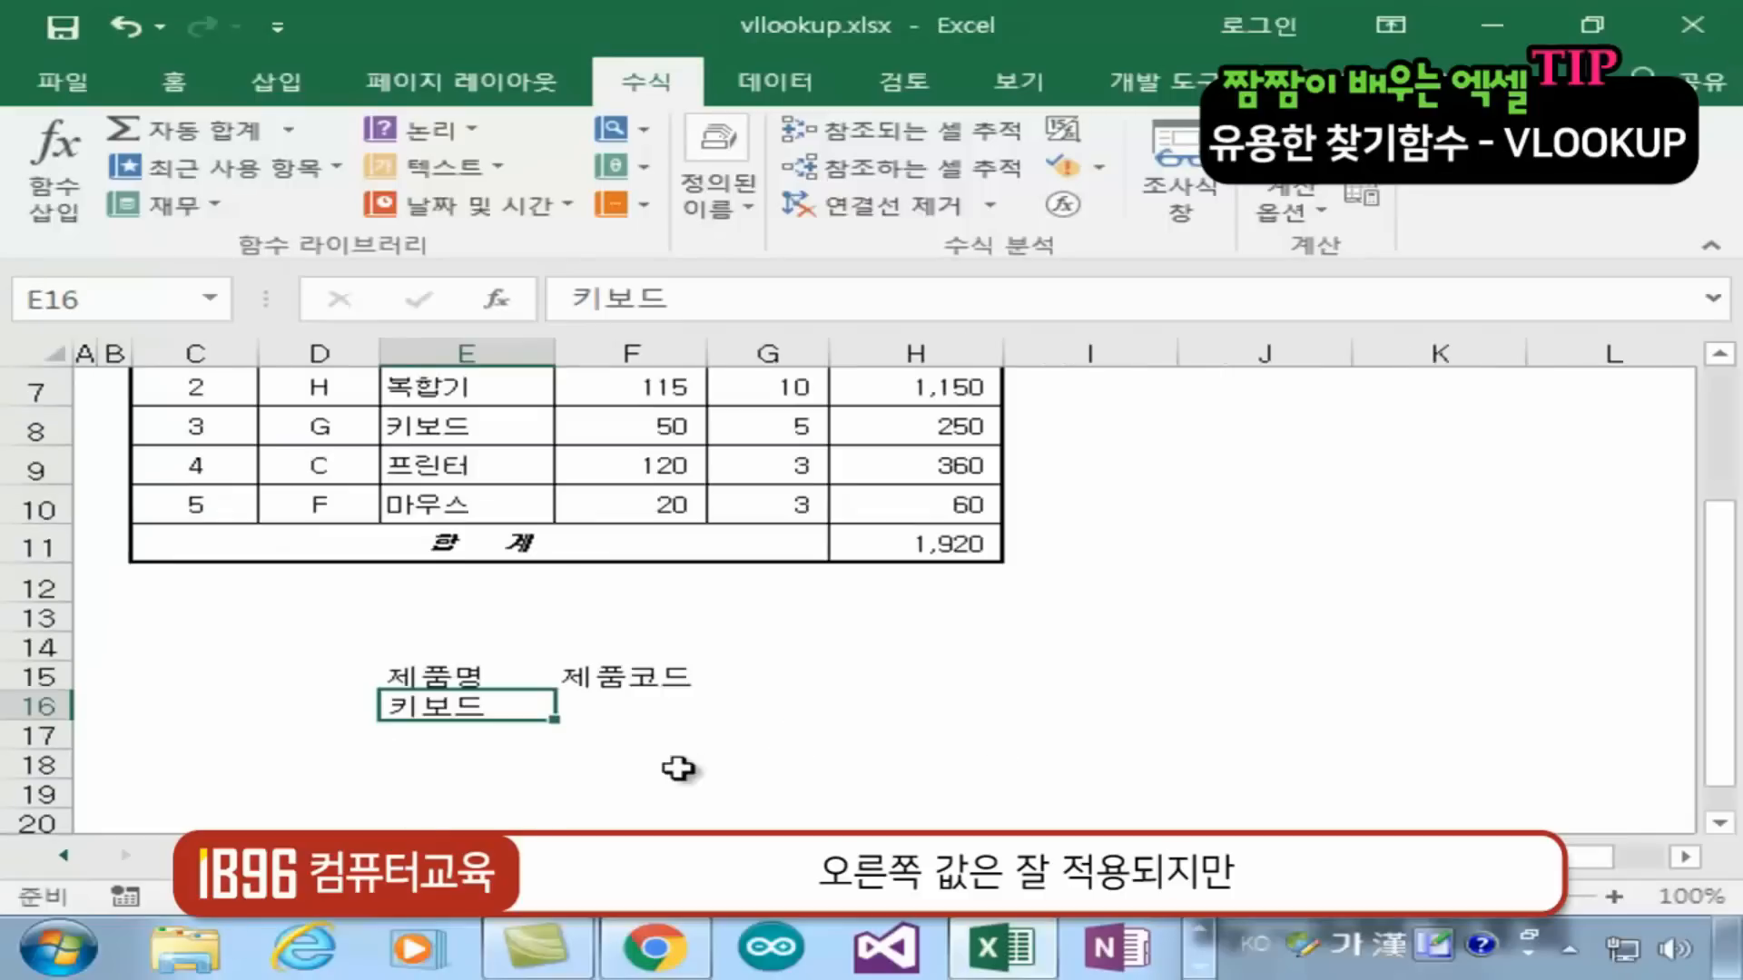
{"action": "left_click", "coordinate": [642, 716]}
{"action": "type", "text": "="}
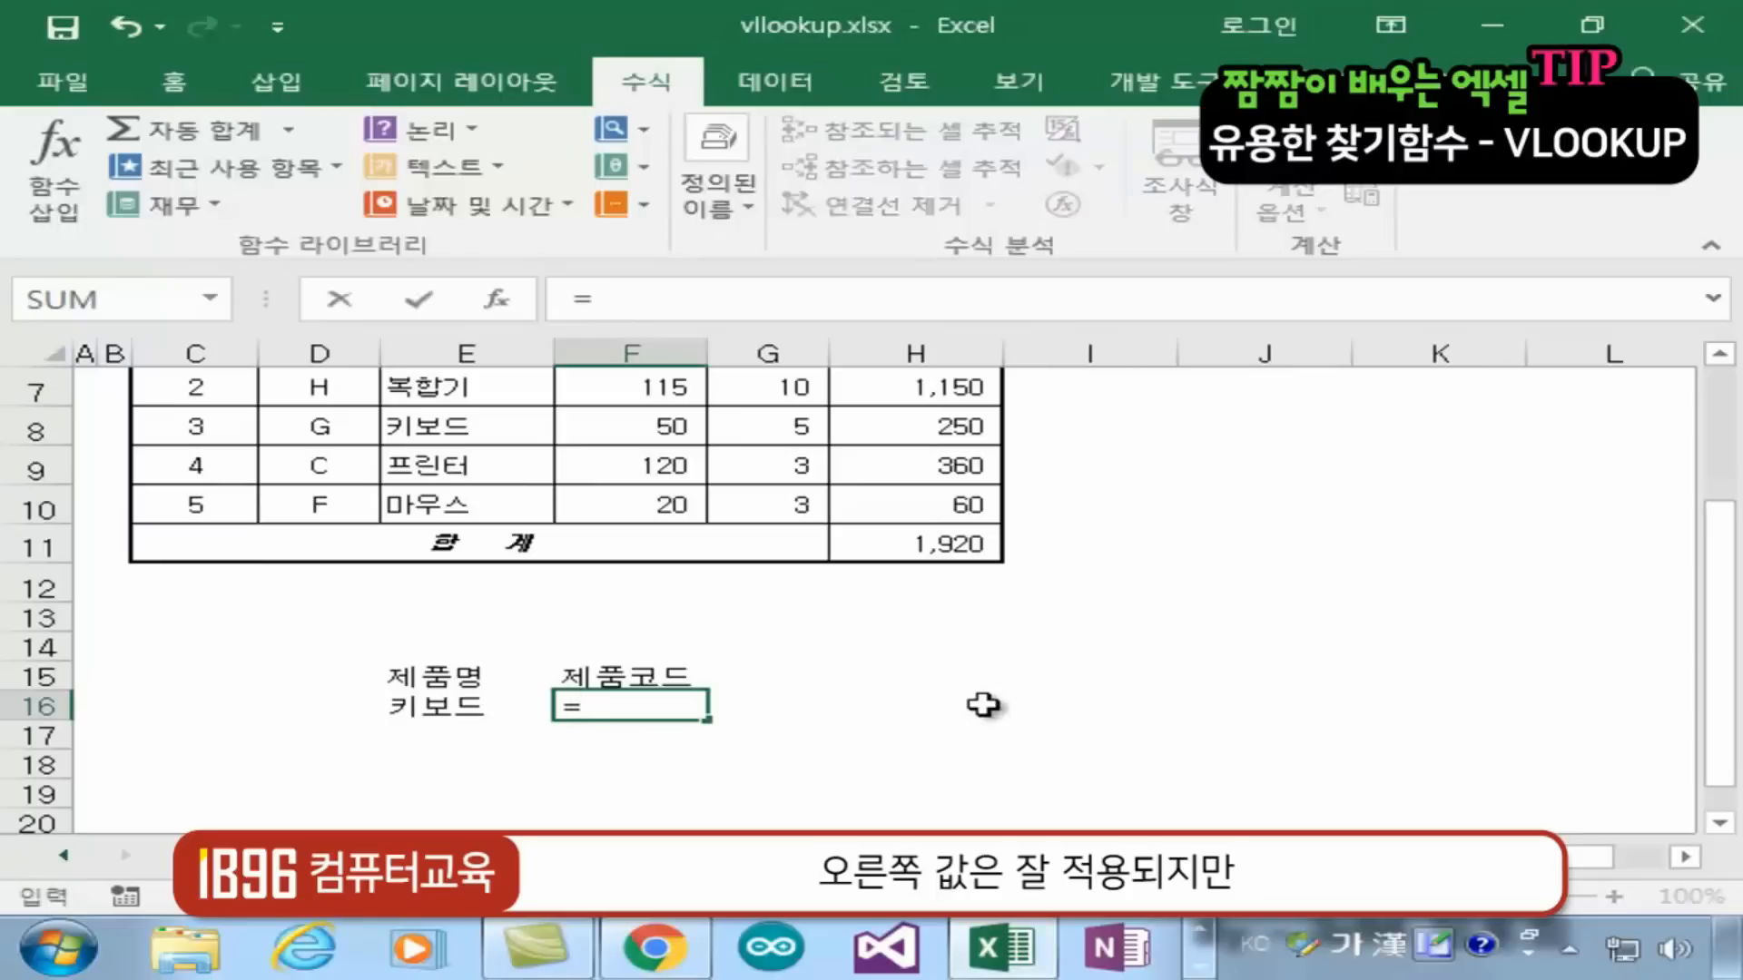
{"action": "type", "text": "ㅍ"}
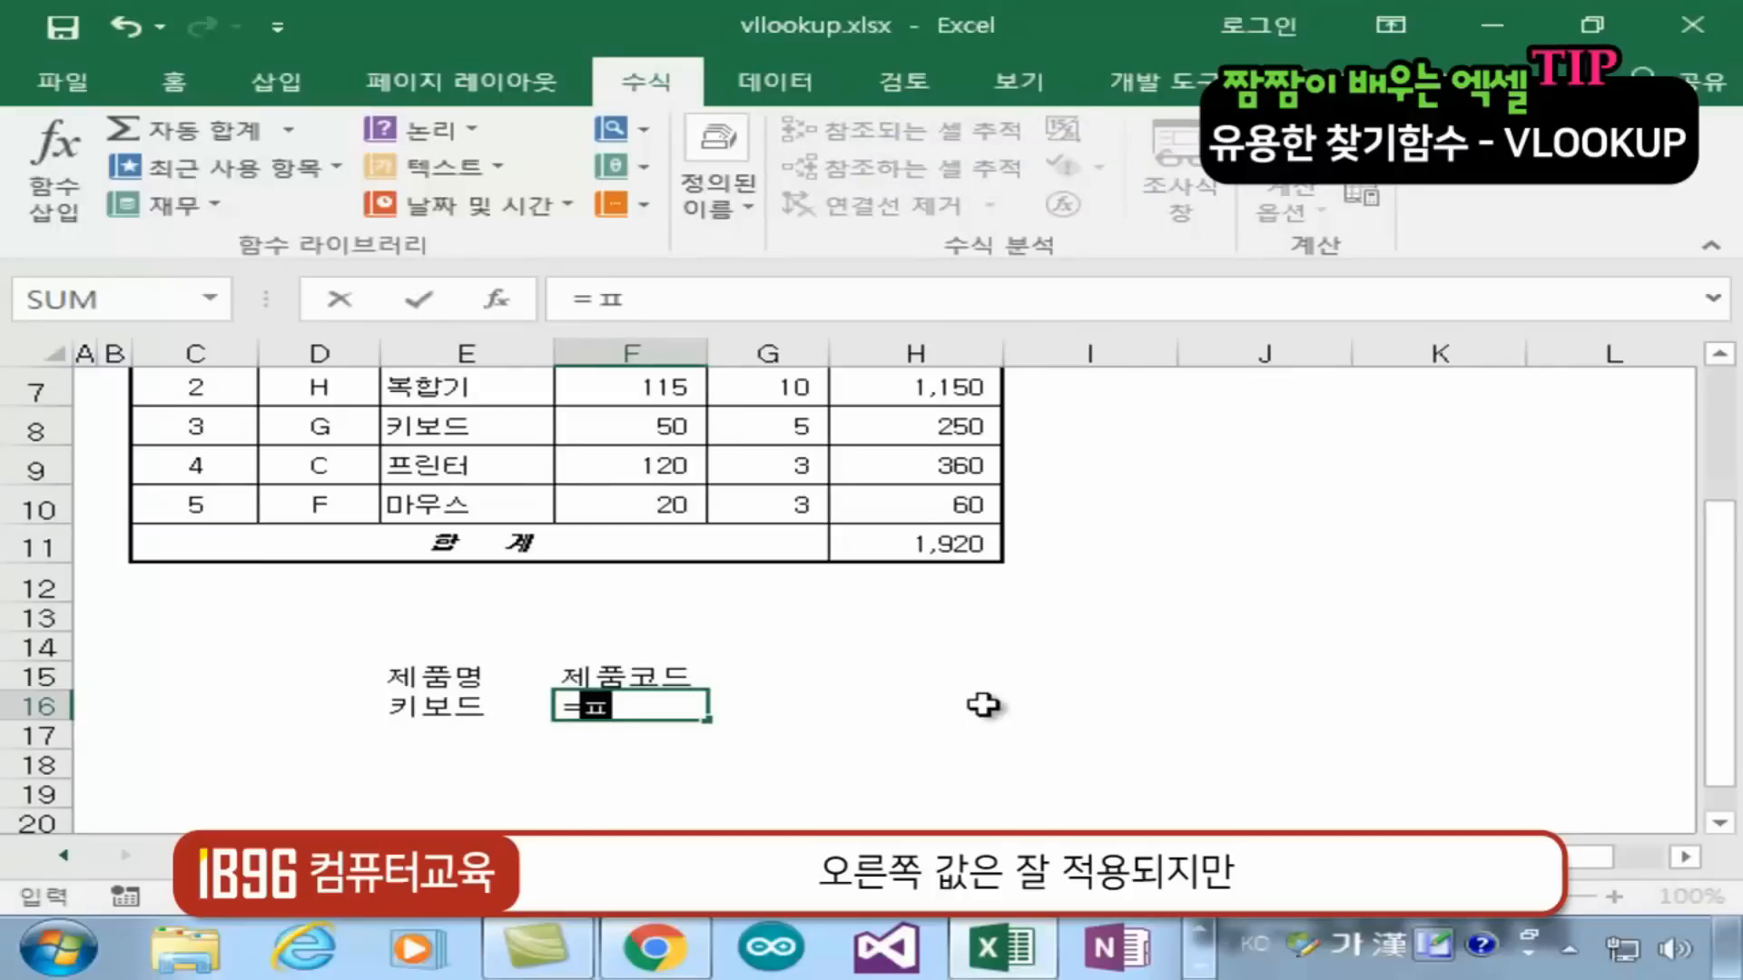
{"action": "key", "text": "BackSpace"}
{"action": "type", "text": "₩"}
{"action": "key", "text": "BackSpace"}
{"action": "key", "text": "Hangul"}
{"action": "type", "text": "VLOOKUP("}
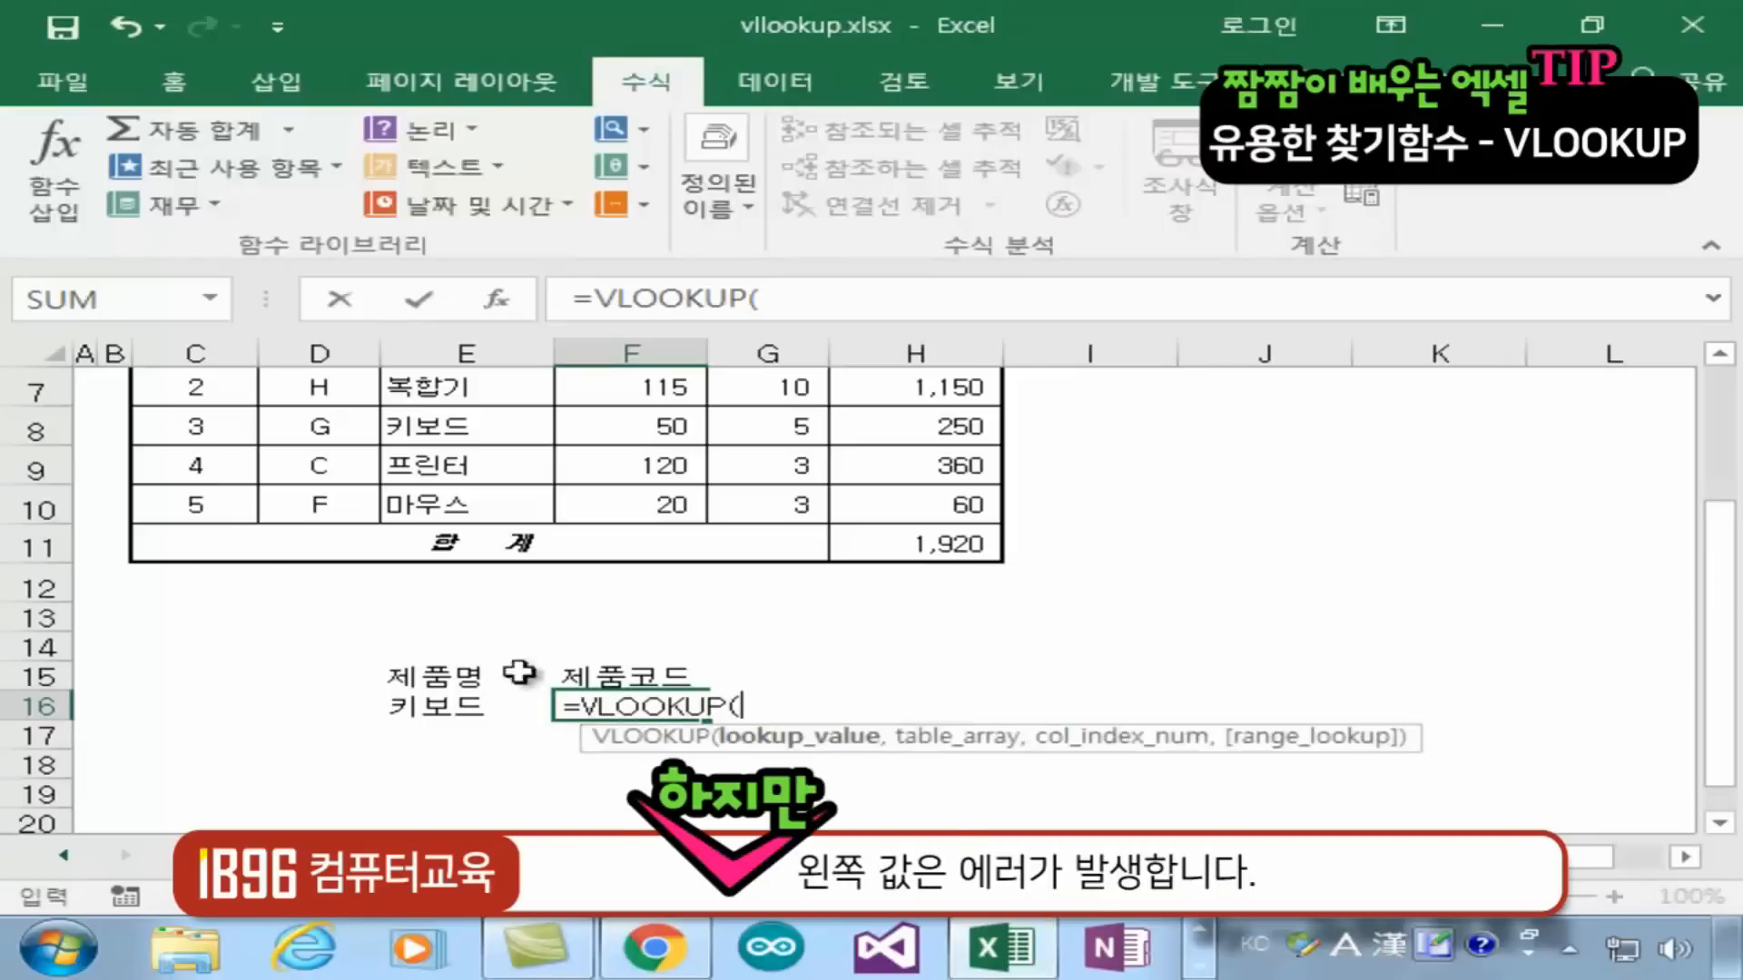
{"action": "left_click", "coordinate": [444, 706]}
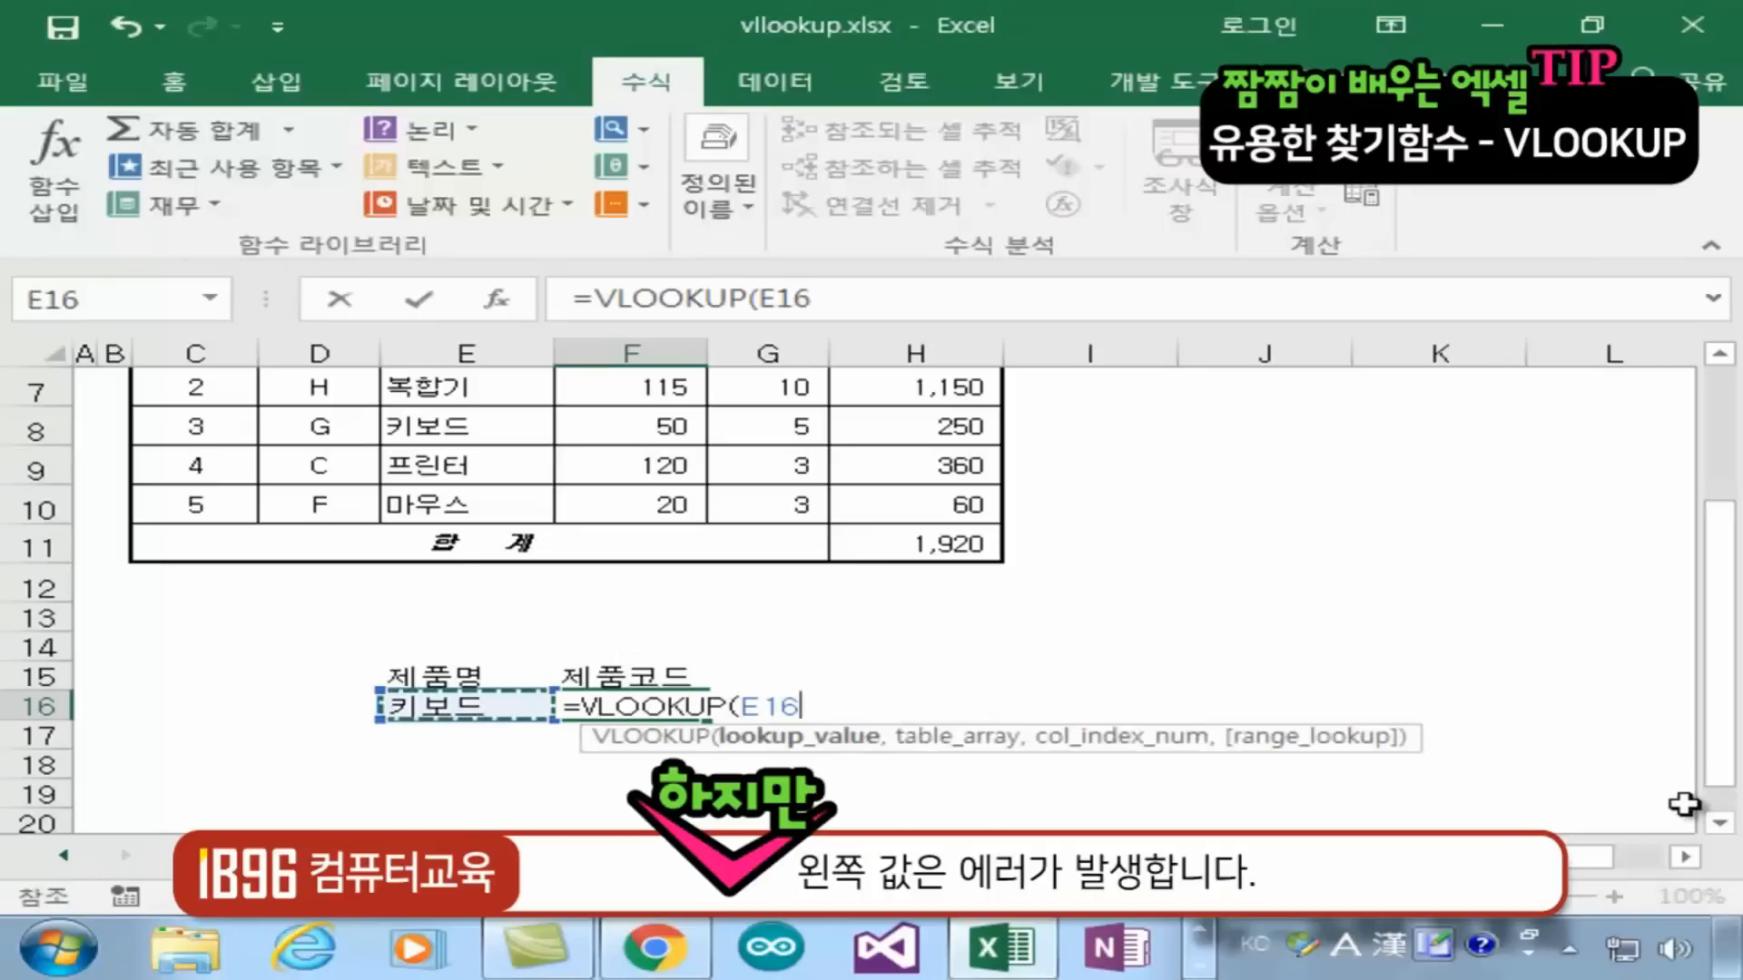
{"action": "type", "text": ","}
{"action": "key", "text": "Hangul"}
{"action": "type", "text": "사무용푸"}
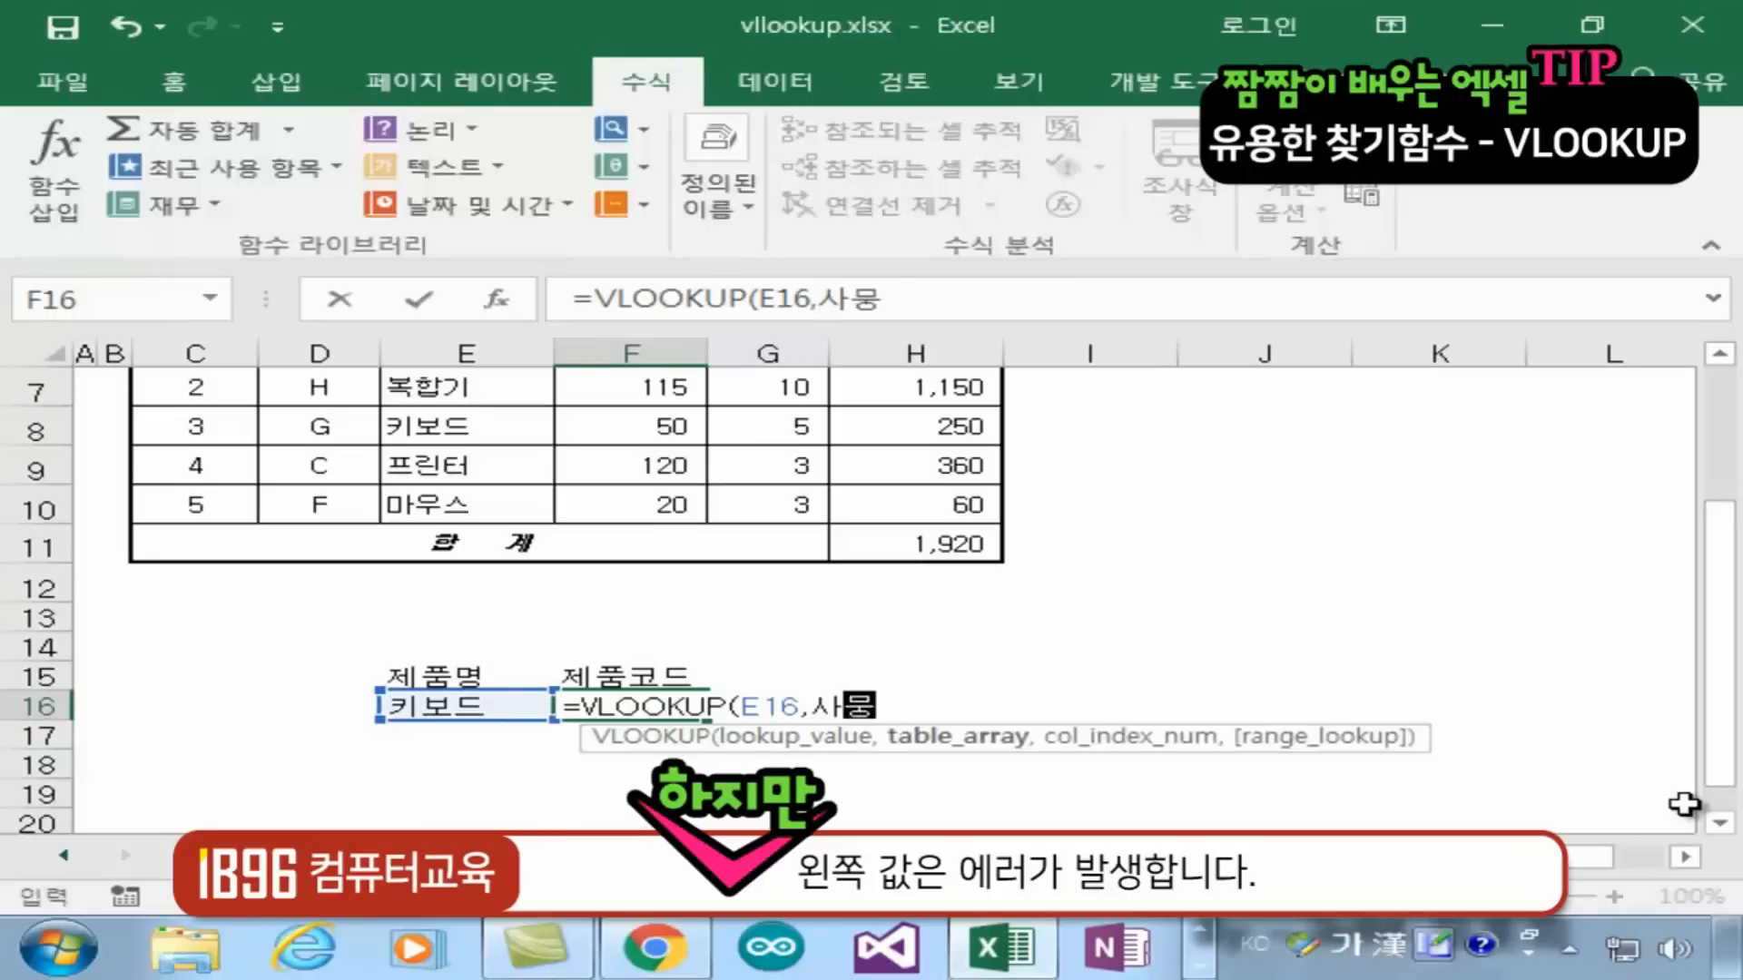
{"action": "type", "text": "ㅁ,"}
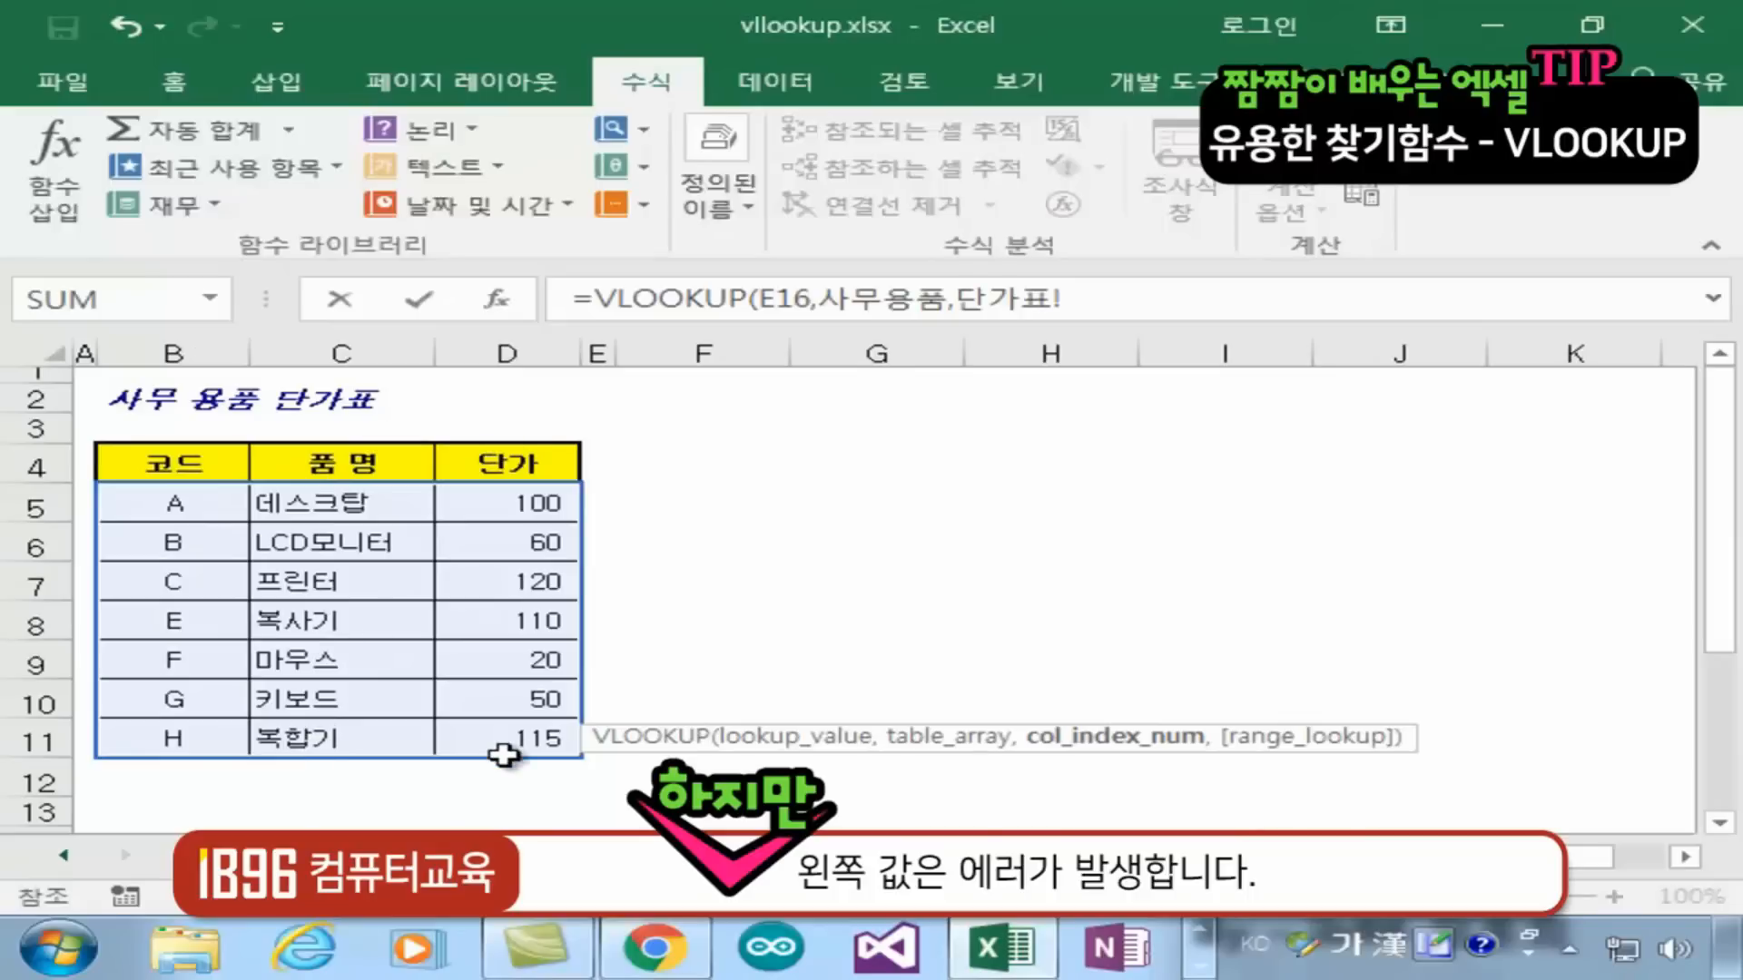
Replace the stray sheet reference in the F16 formula with column number 1, add 0 for exact match, and enter the formula
{"action": "left_click", "coordinate": [436, 856]}
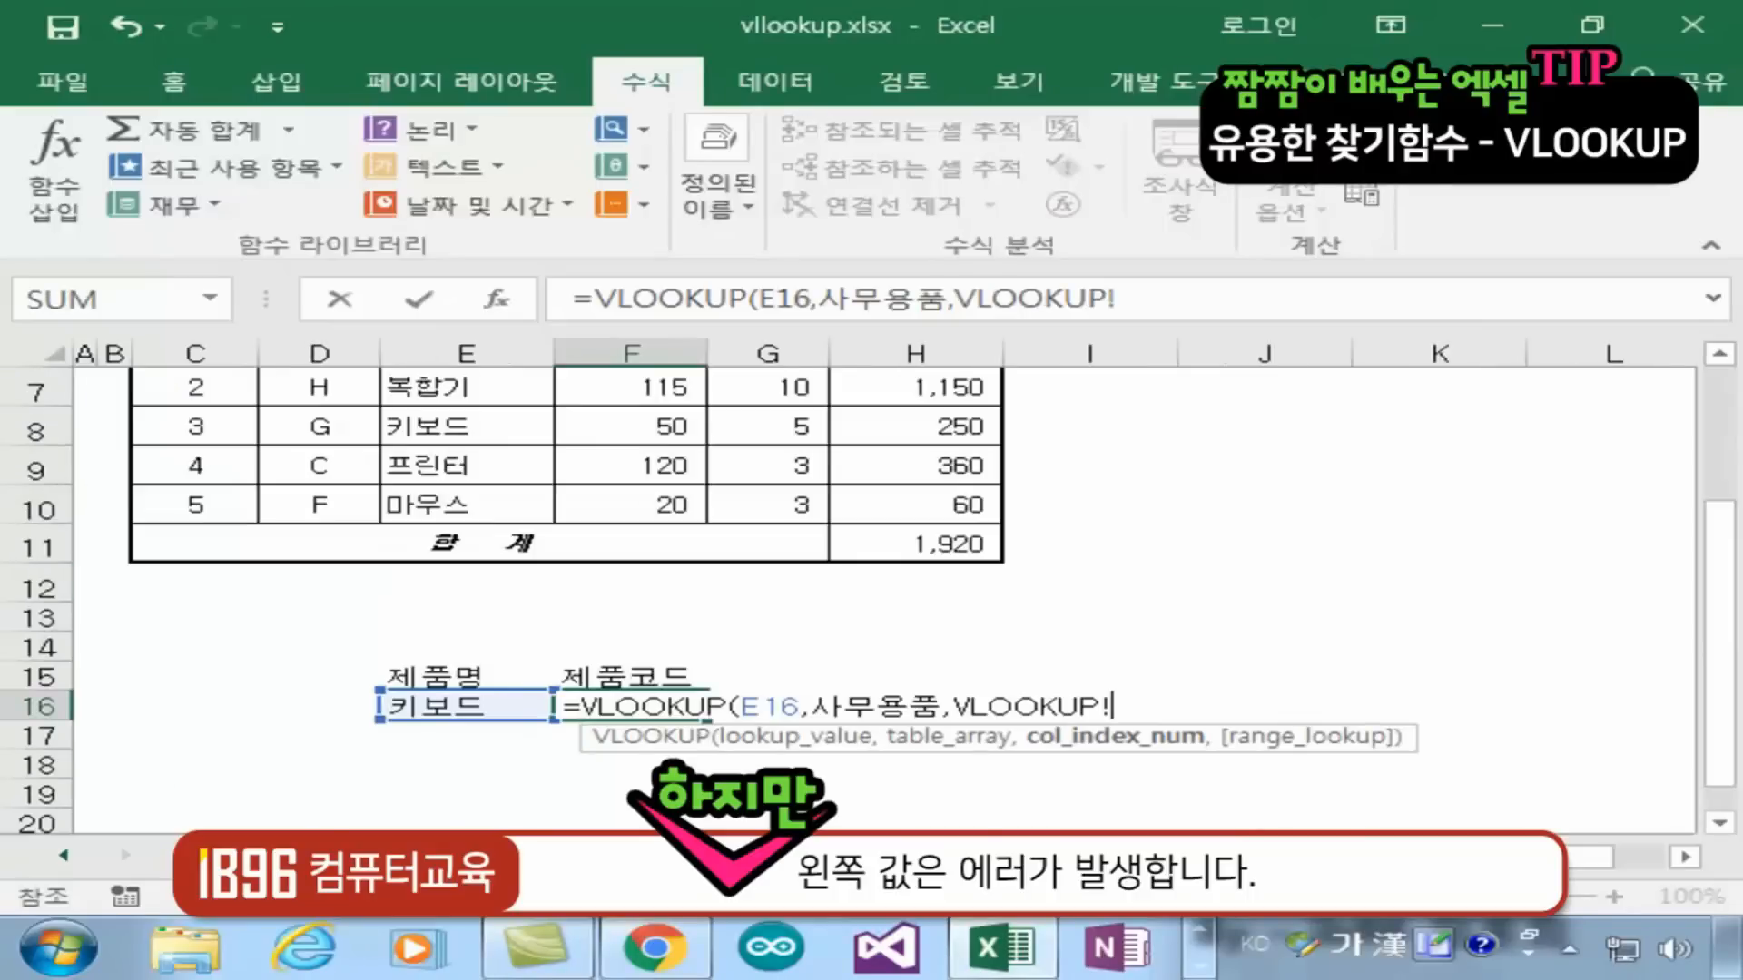
{"action": "left_click_drag", "start_coordinate": [1142, 705], "coordinate": [969, 706]}
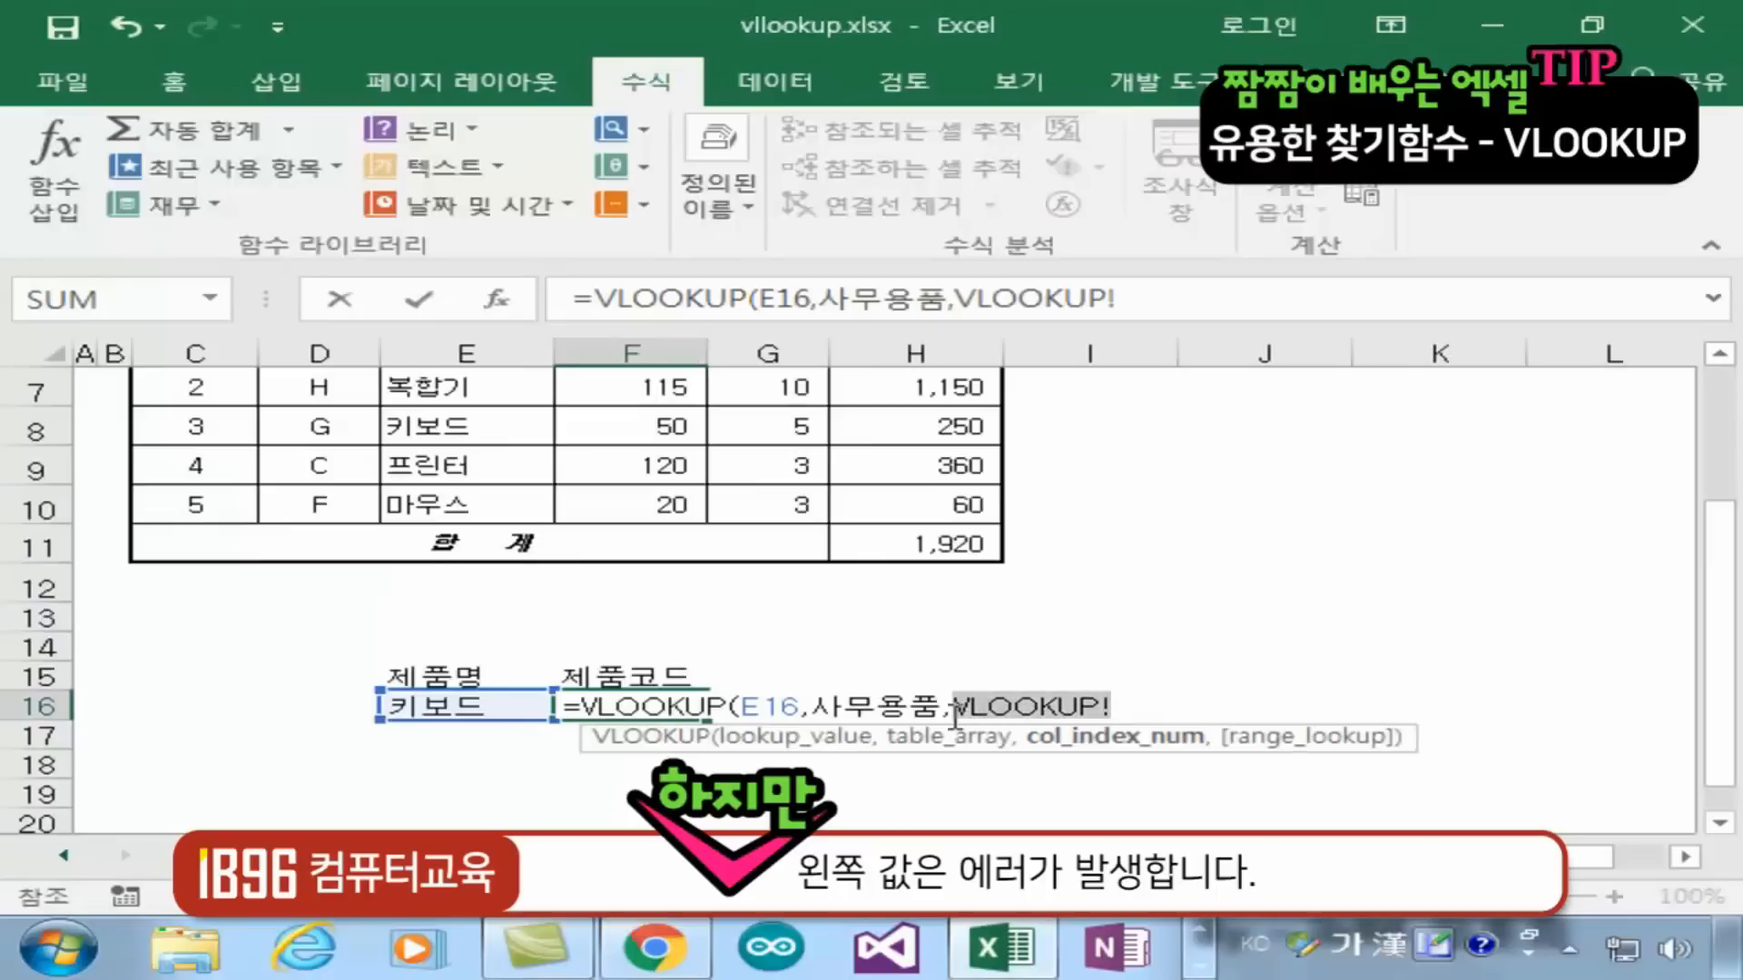
{"action": "type", "text": "1"}
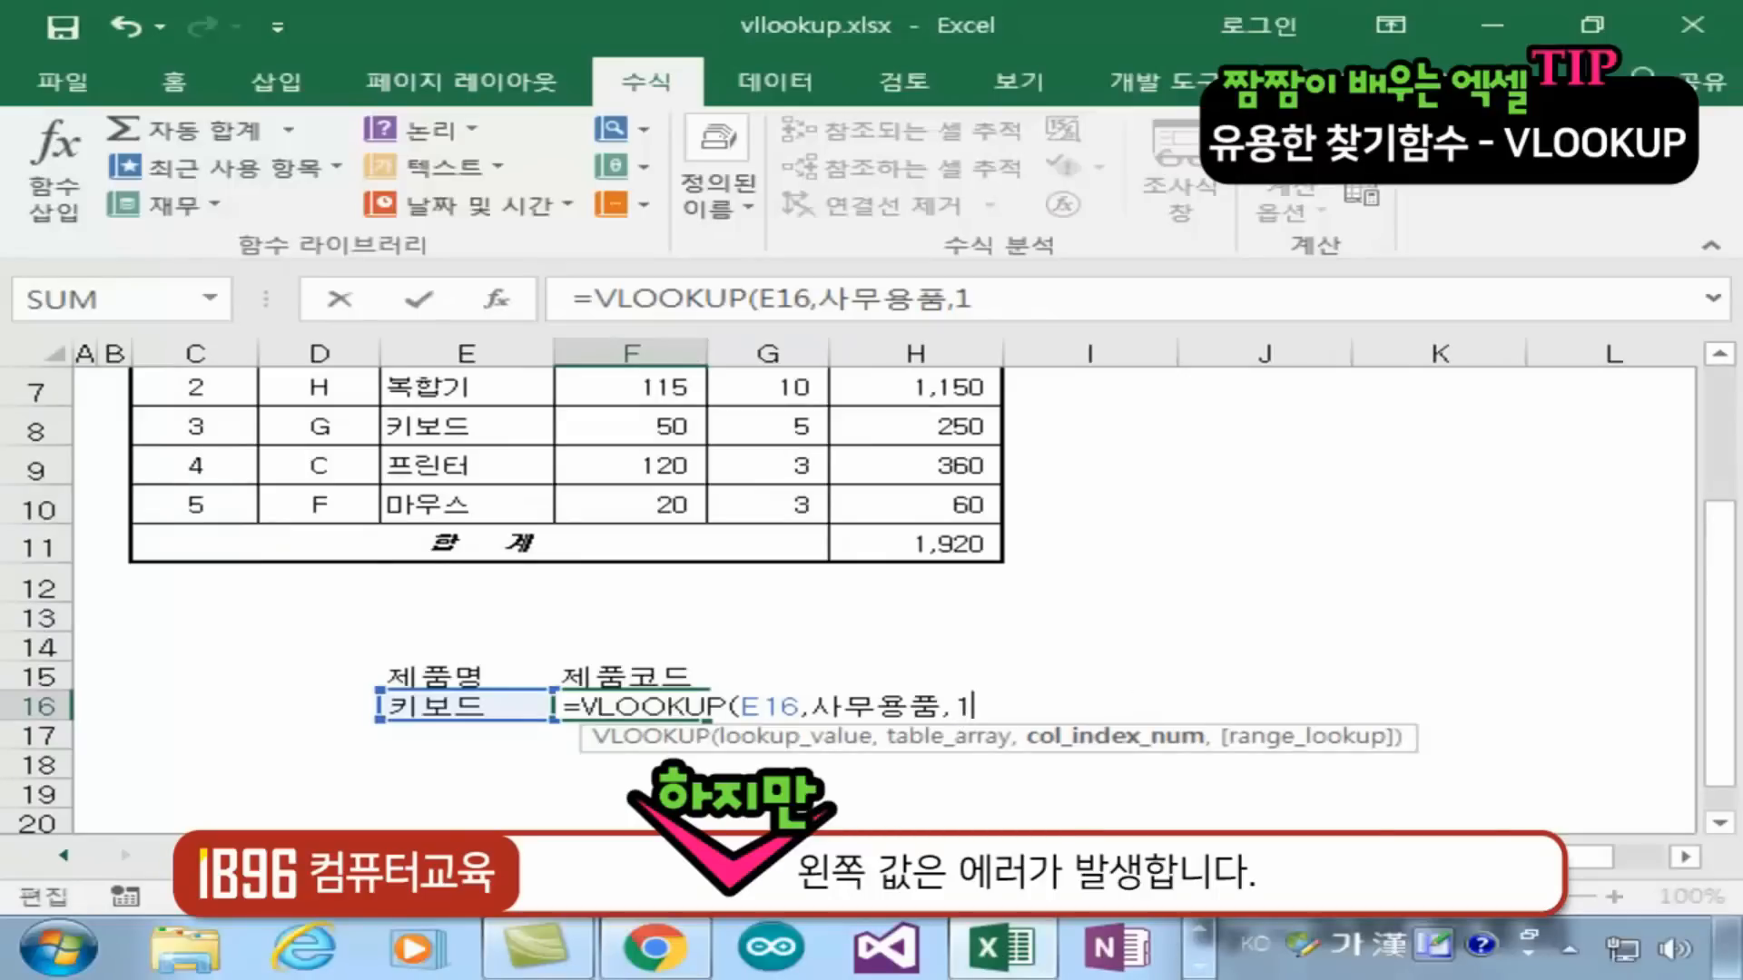
{"action": "type", "text": ",0"}
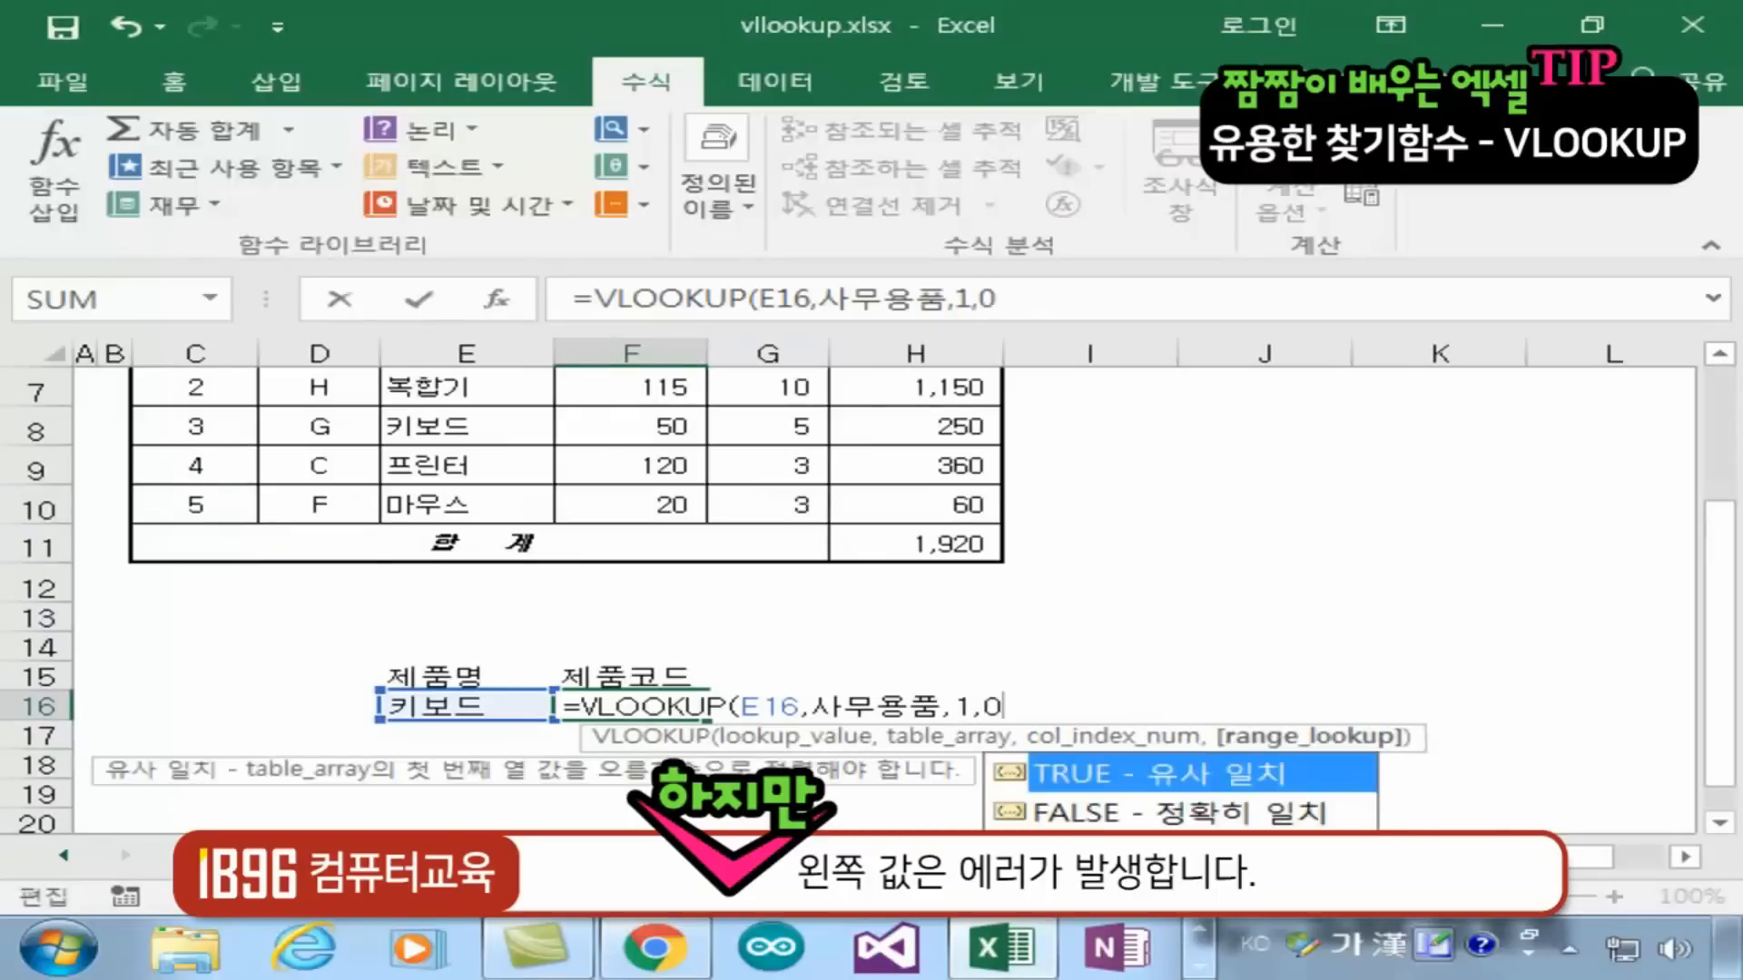
{"action": "type", "text": ")"}
{"action": "key", "text": "Return"}
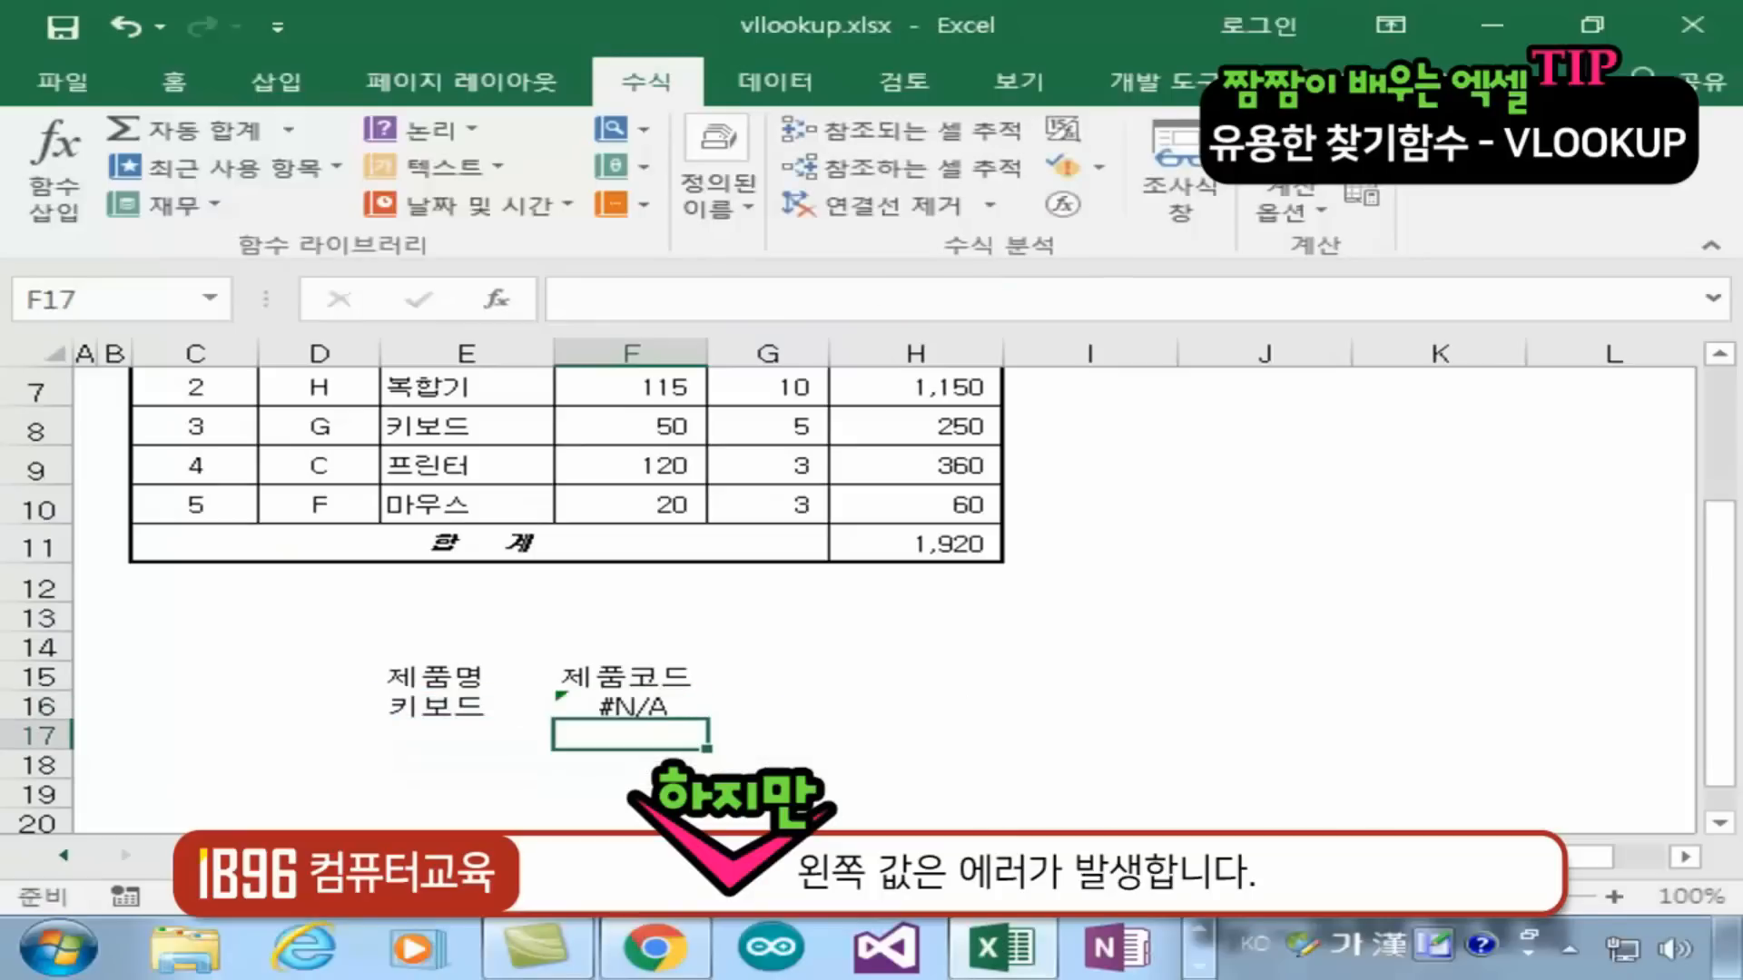
Review the F16 formula under 제품코드 and check the order of 코드, 품명 and 단가 in the price table's 데스크탑 row
{"action": "left_click", "coordinate": [588, 679]}
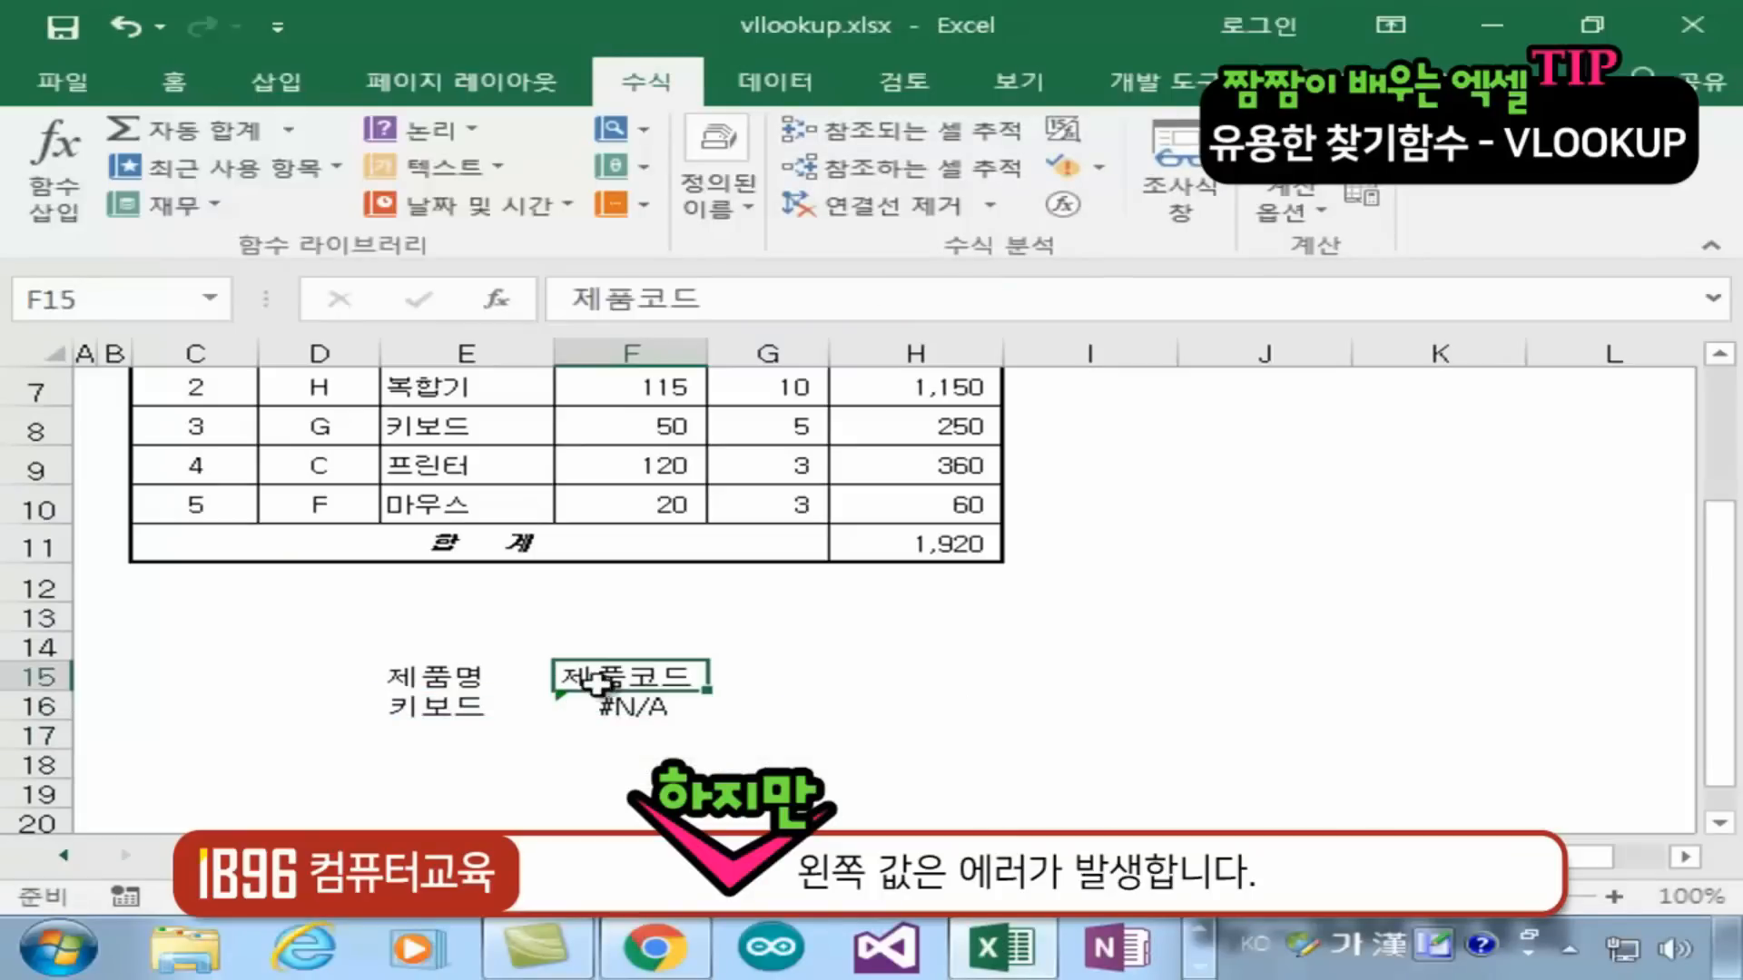
{"action": "left_click", "coordinate": [609, 708]}
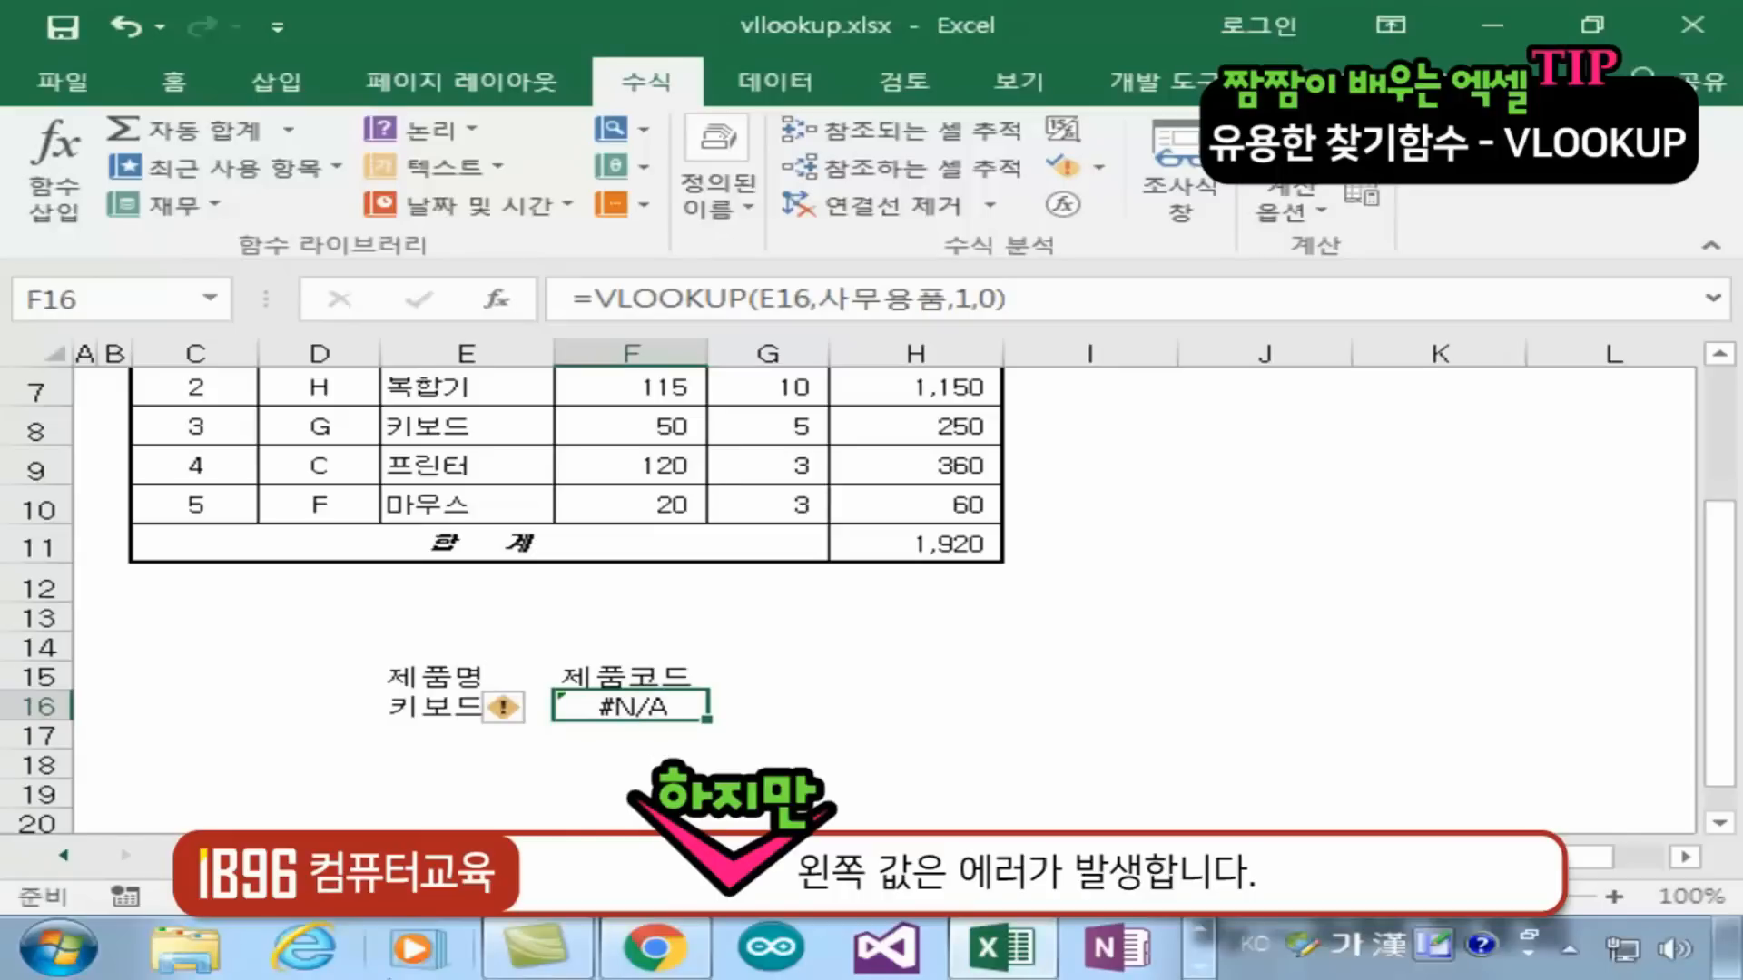
{"action": "left_click", "coordinate": [436, 856]}
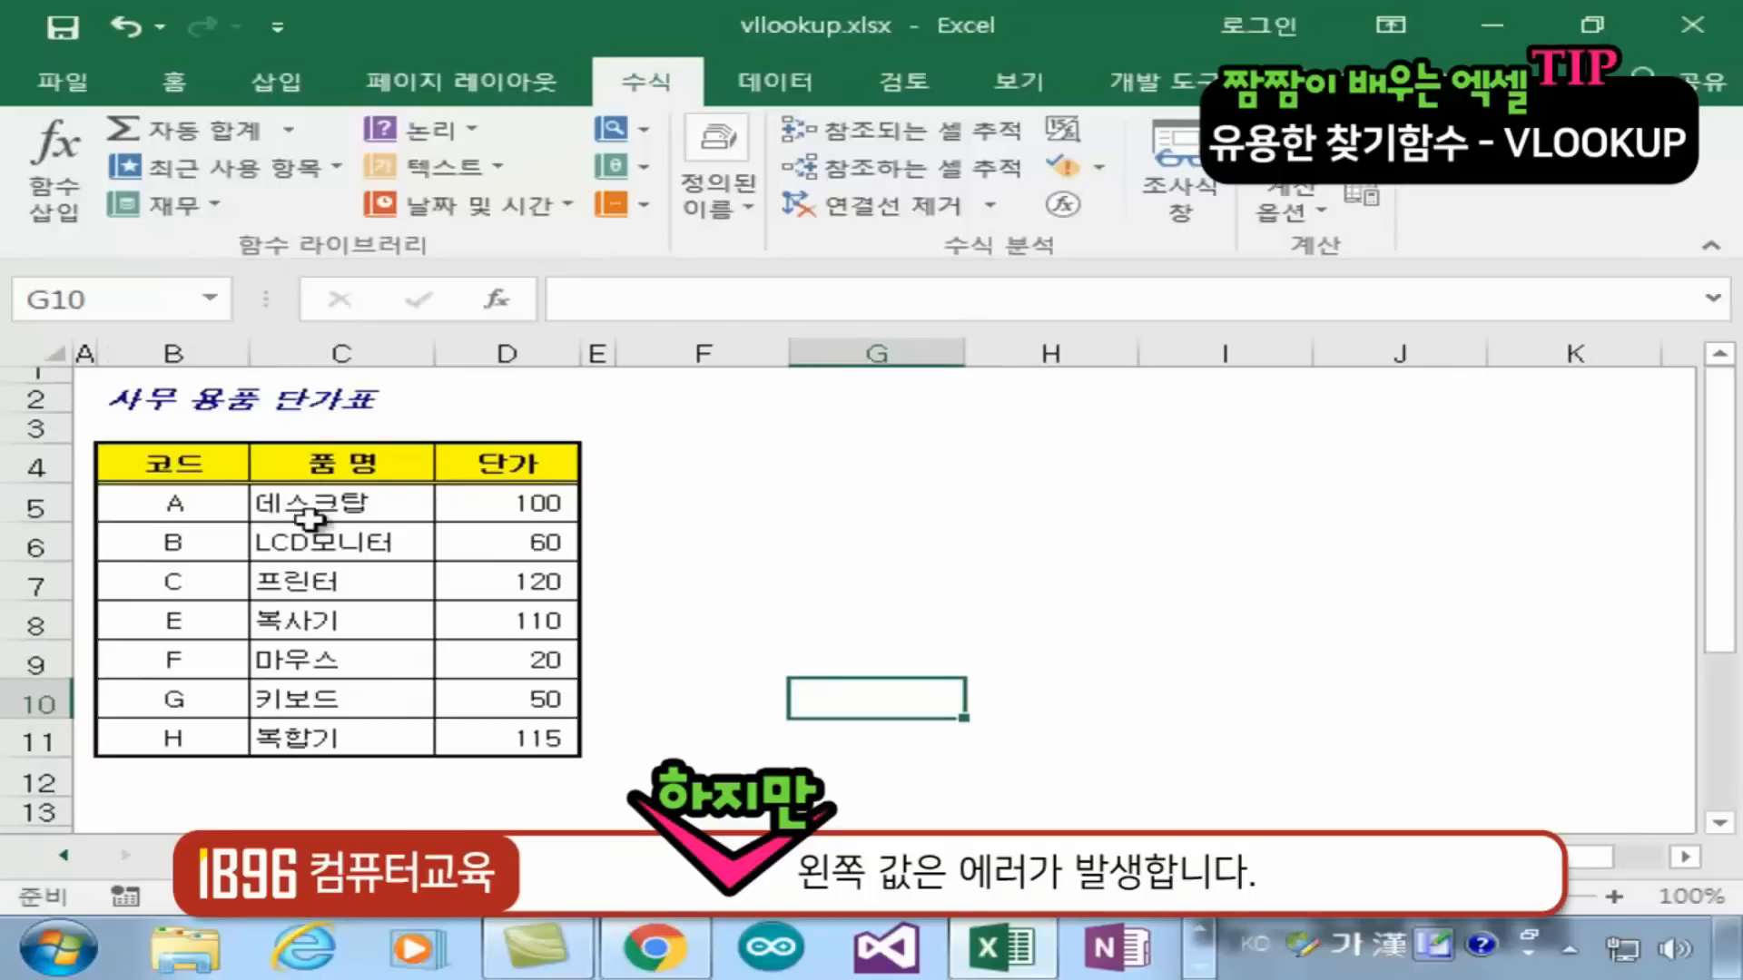
{"action": "left_click", "coordinate": [214, 509]}
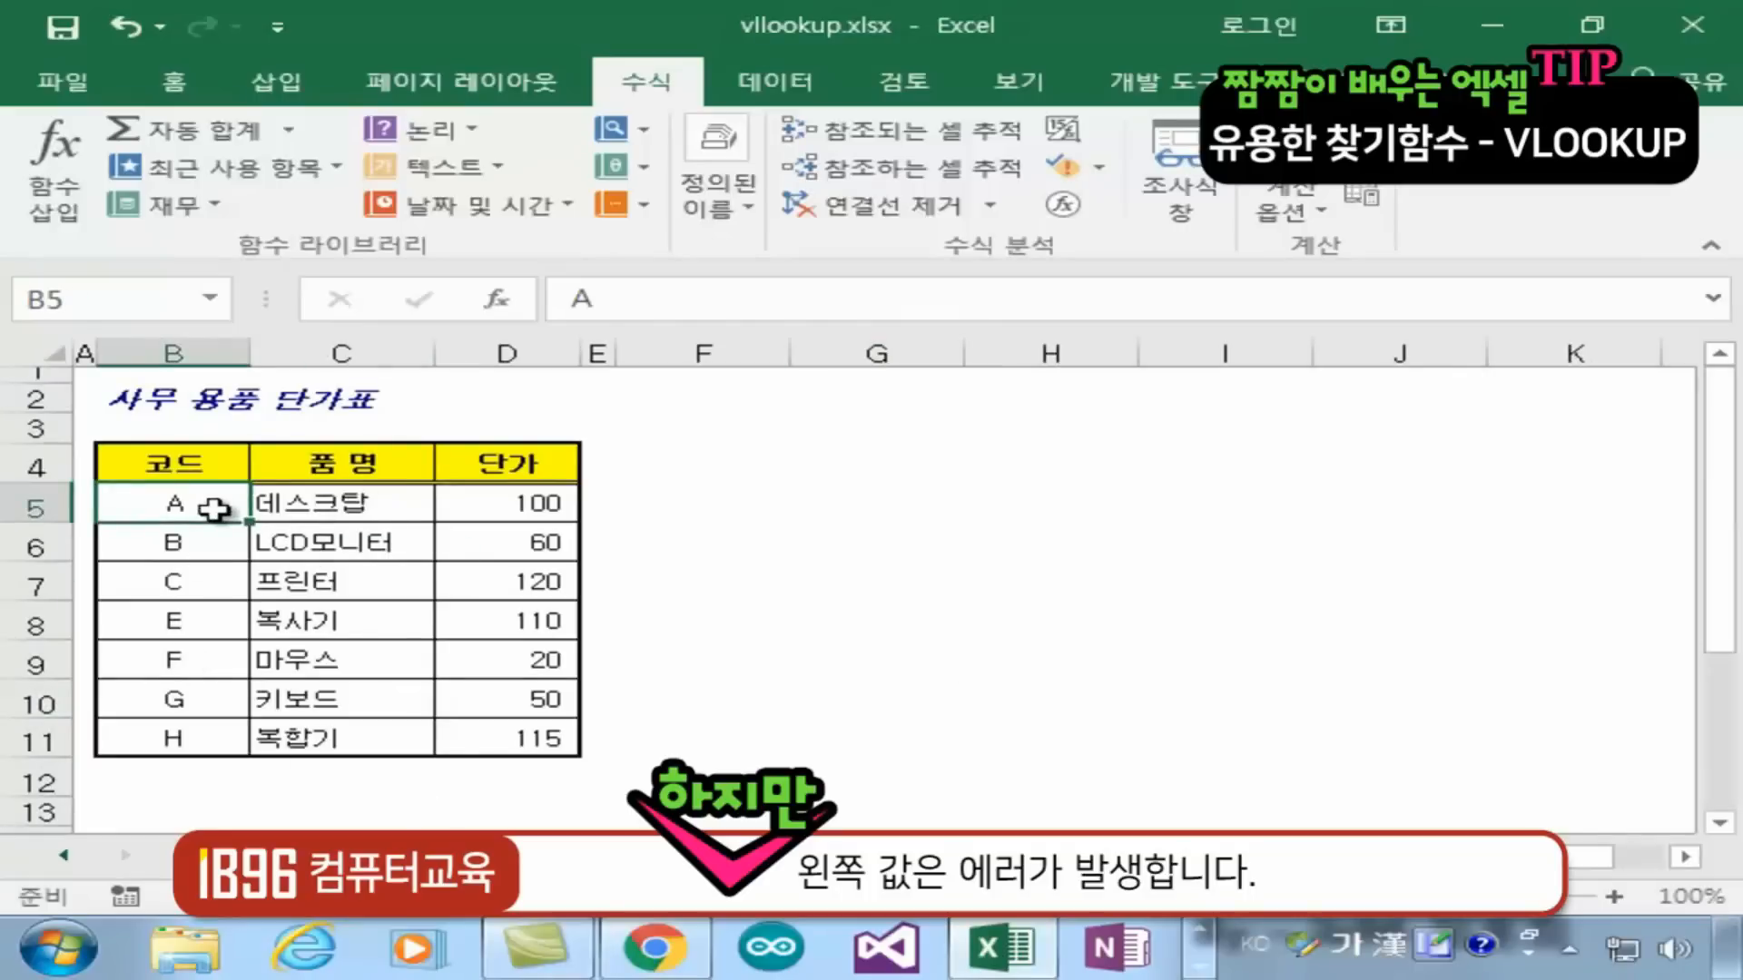
{"action": "left_click", "coordinate": [331, 509]}
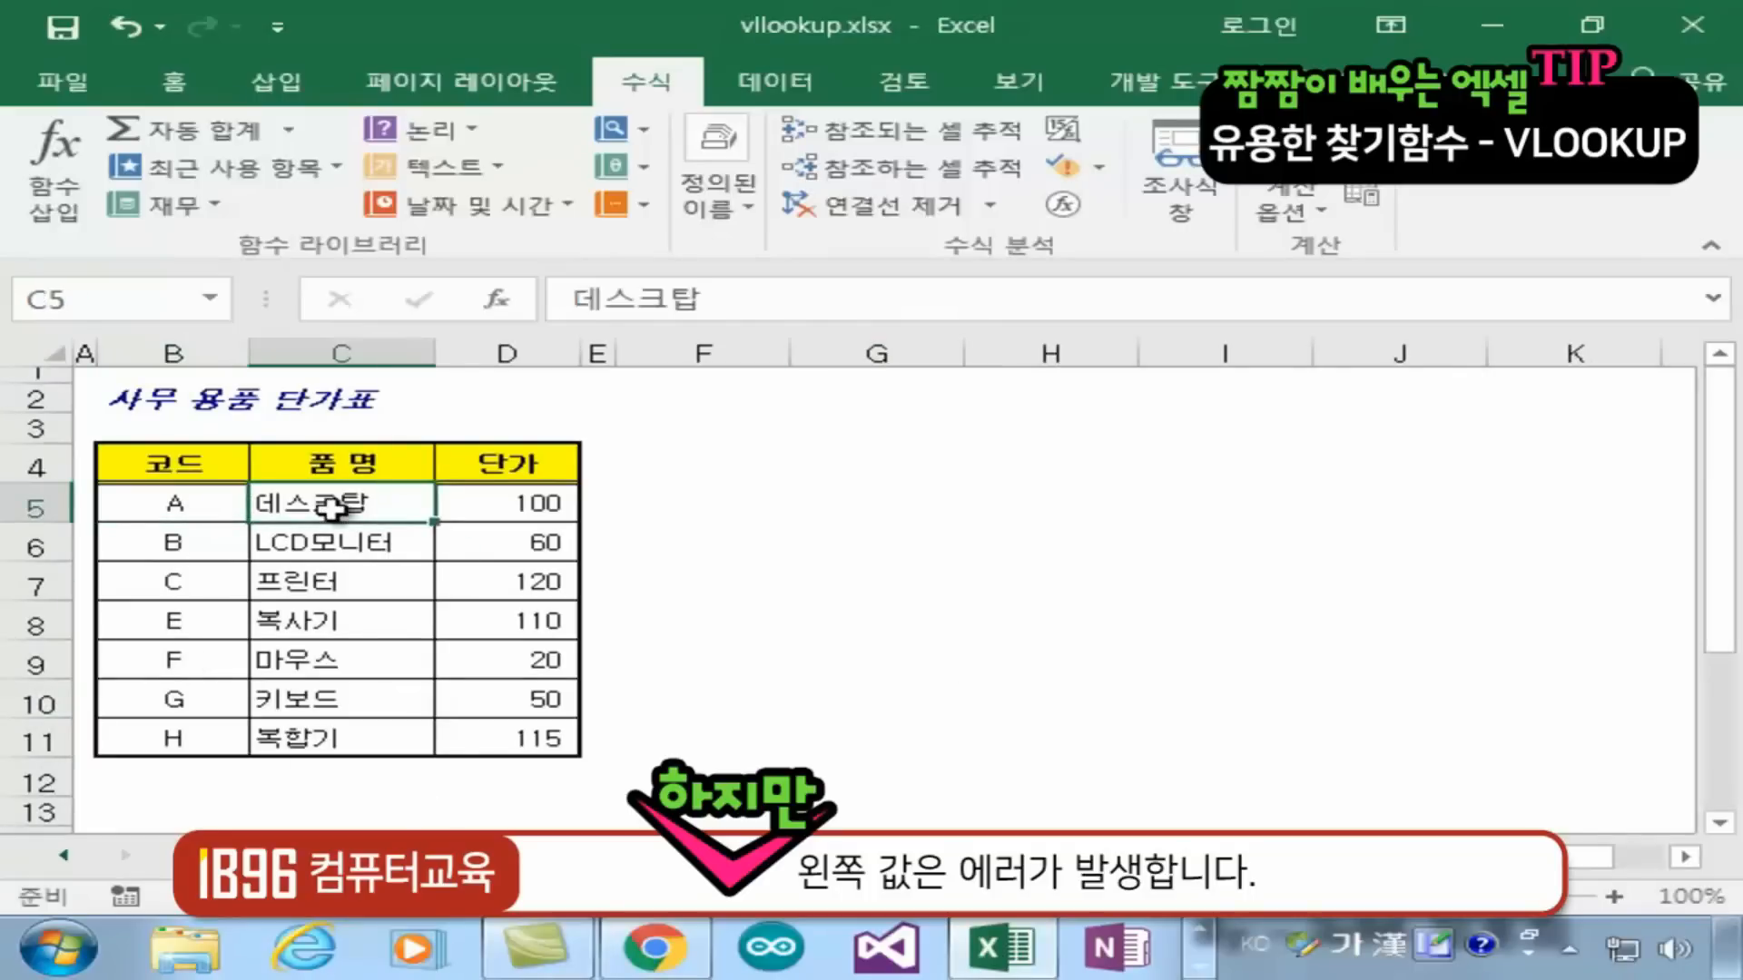
{"action": "left_click", "coordinate": [545, 502]}
{"action": "left_click", "coordinate": [361, 504]}
{"action": "left_click", "coordinate": [543, 502]}
{"action": "left_click", "coordinate": [177, 504]}
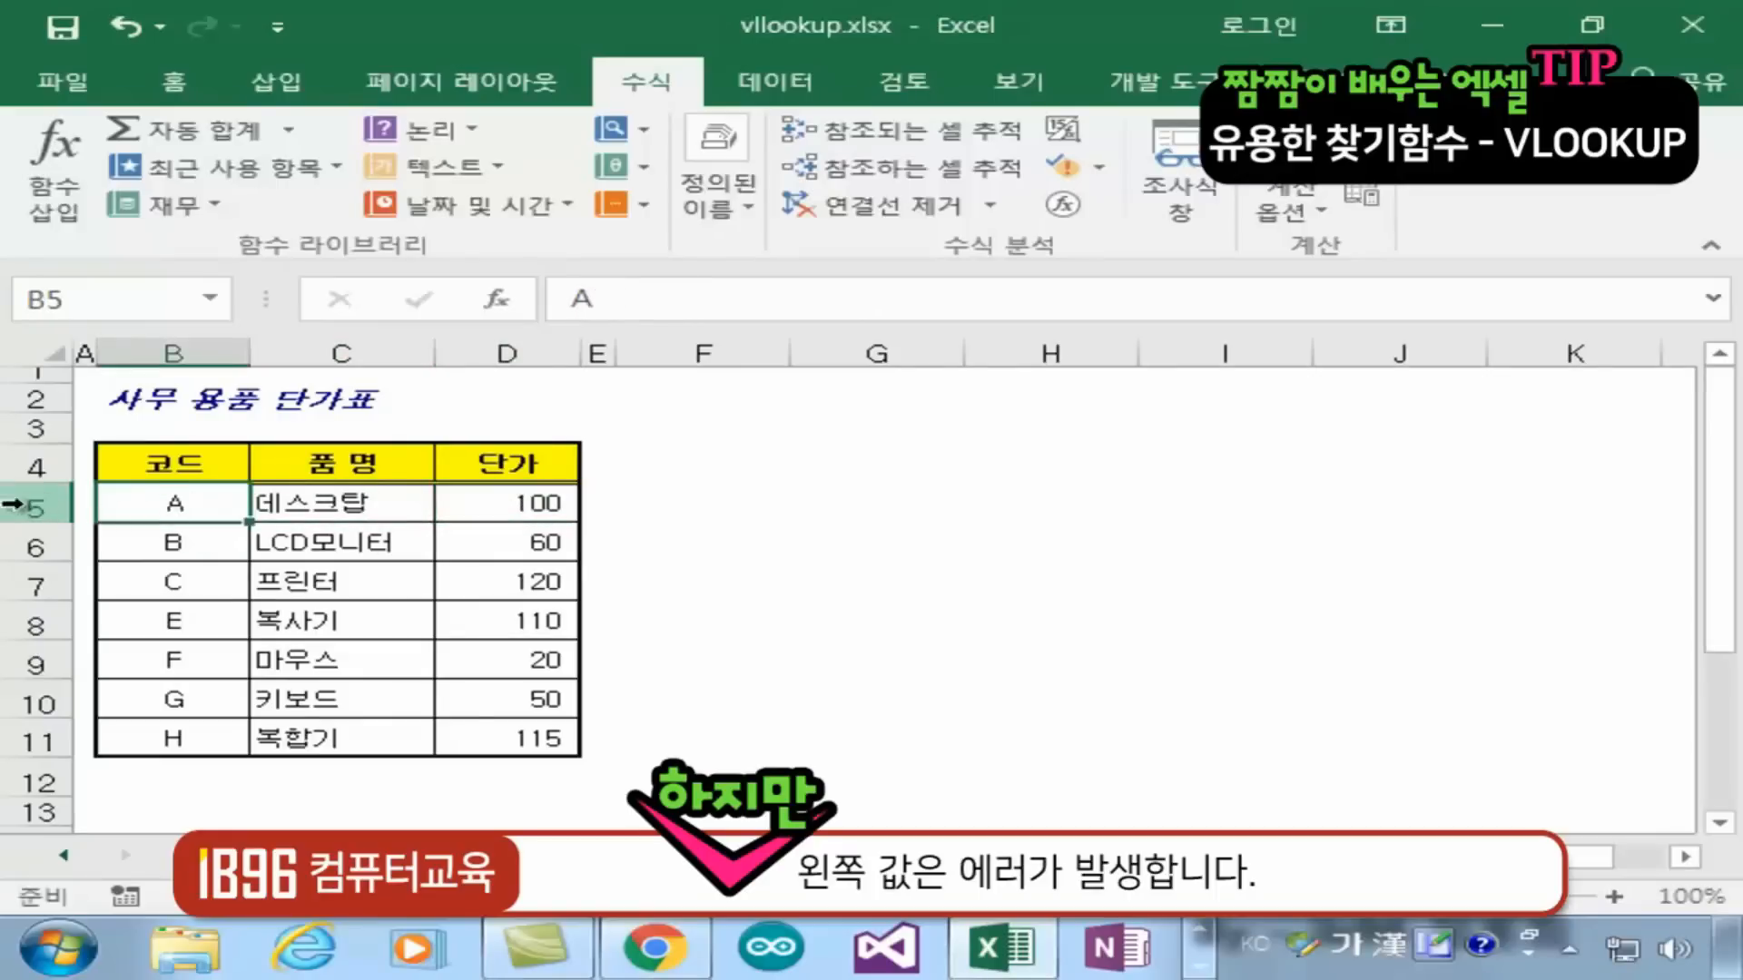